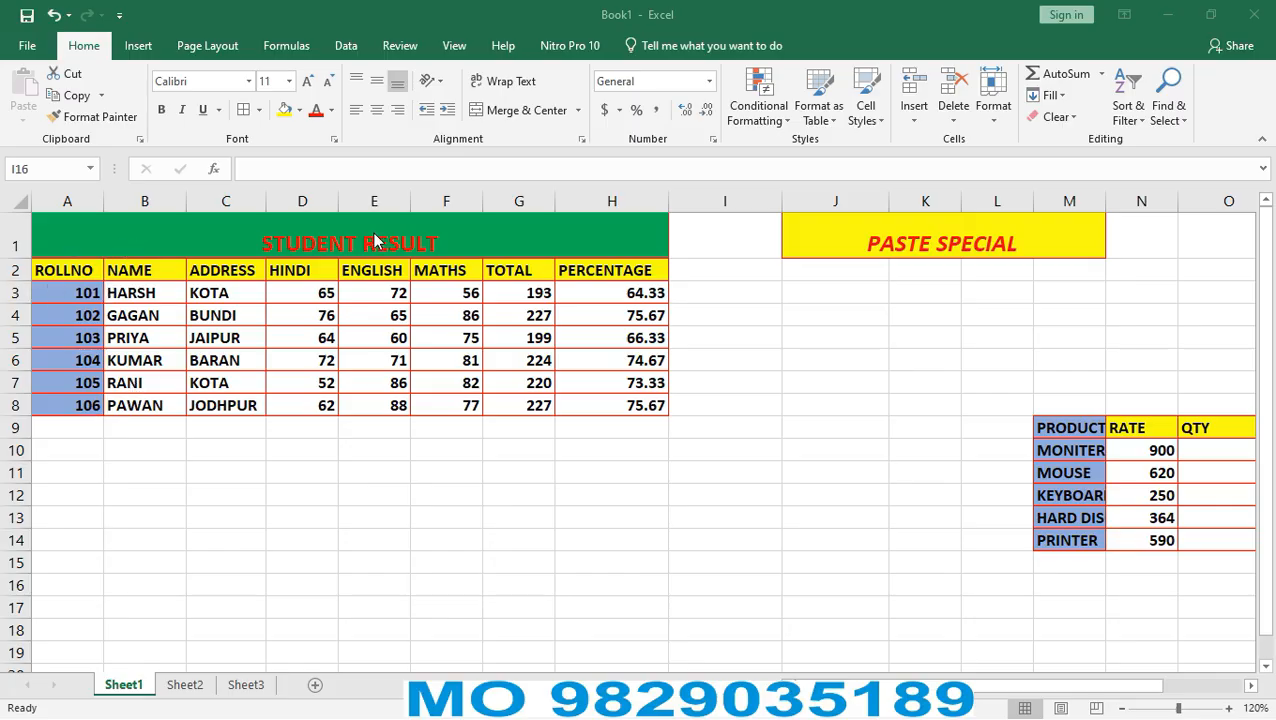
Examine the student result table, its title cell, and the formulas behind the first student's total and percentage.
click(190, 433)
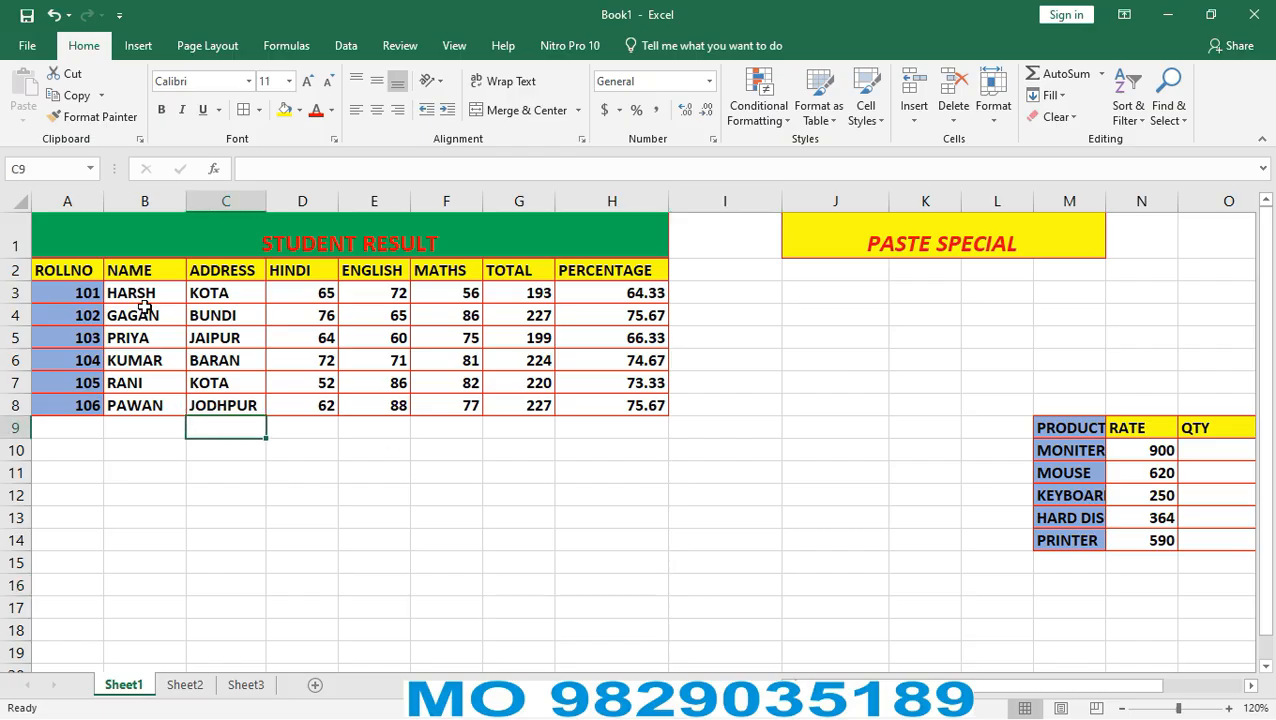
click(115, 237)
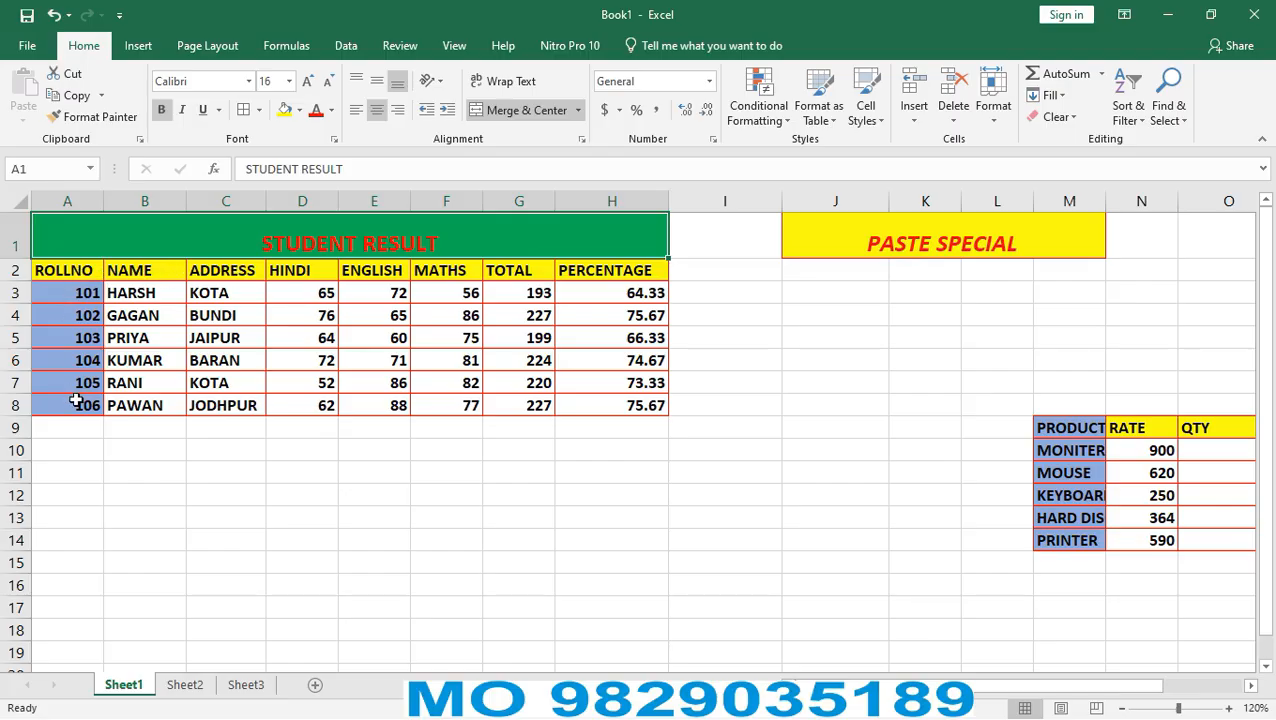
click(635, 291)
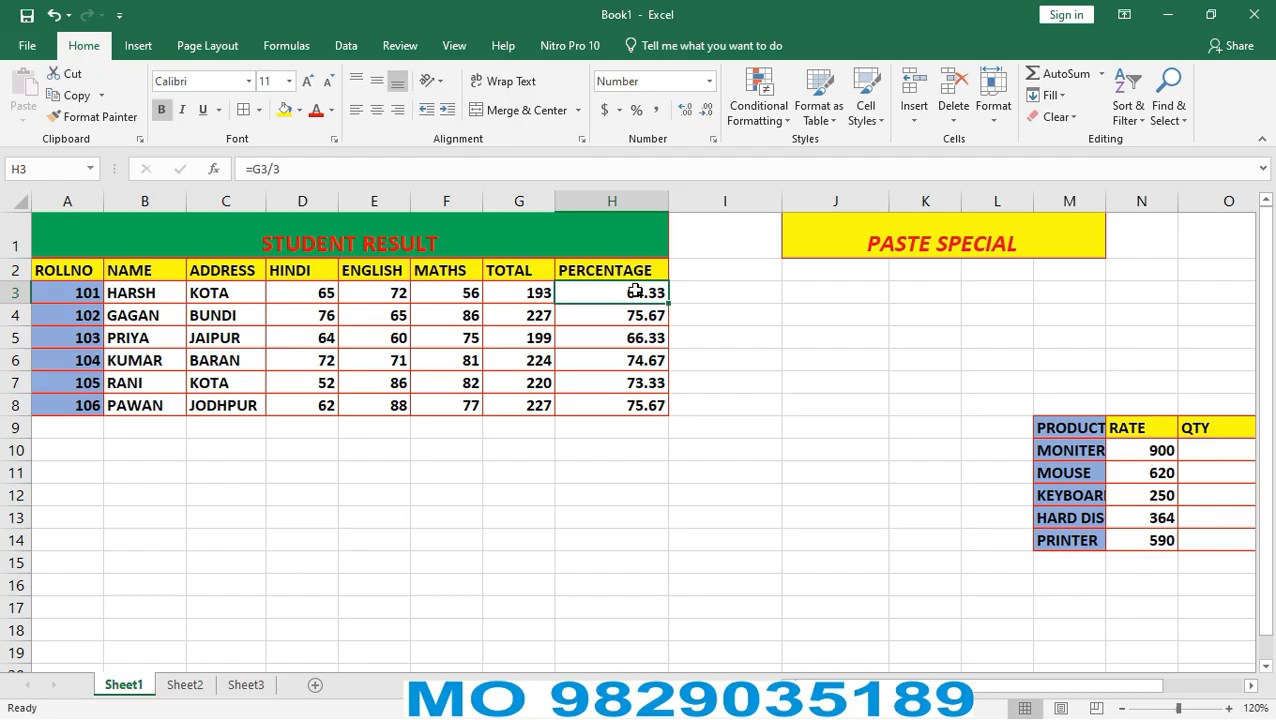
click(531, 292)
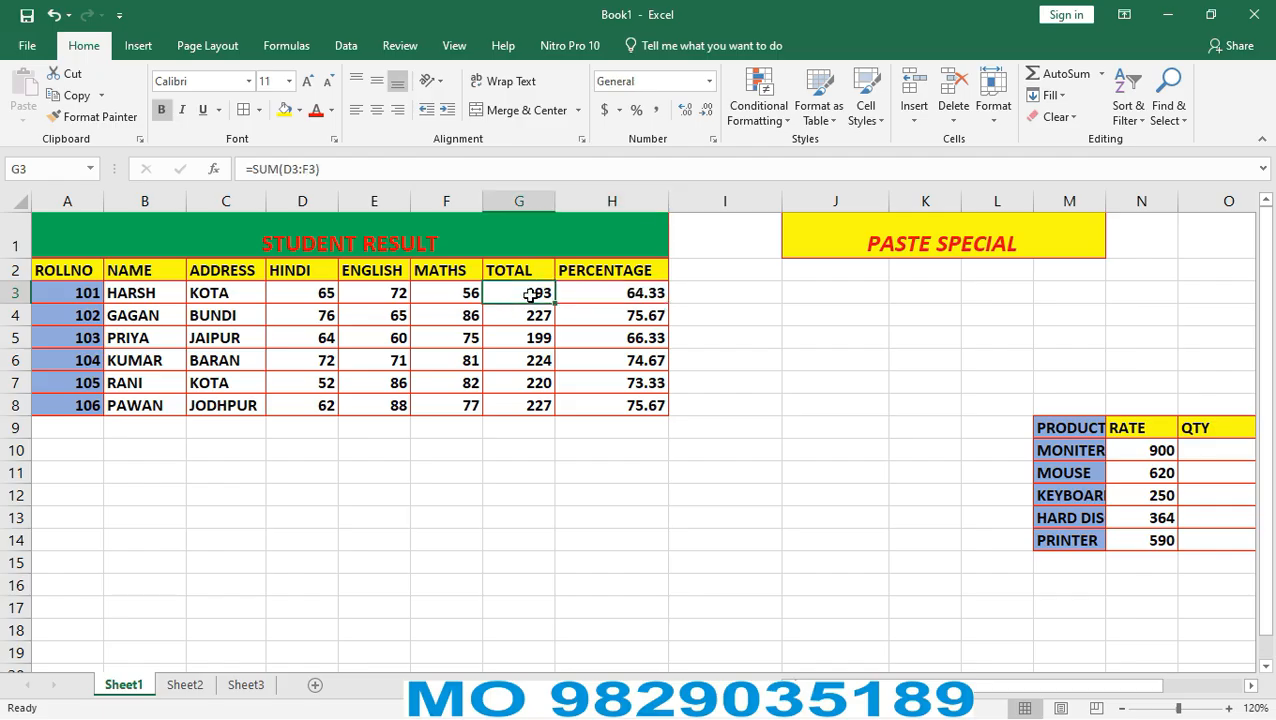
click(398, 490)
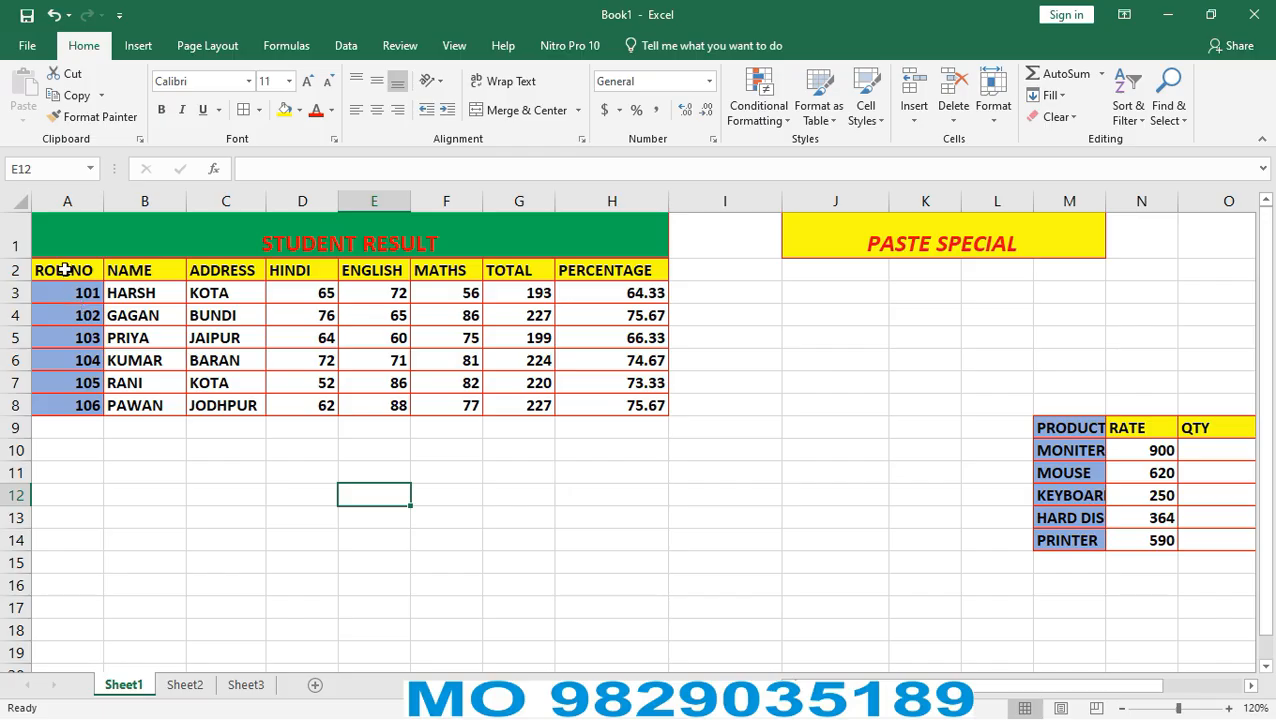
drag(64, 270, 640, 410)
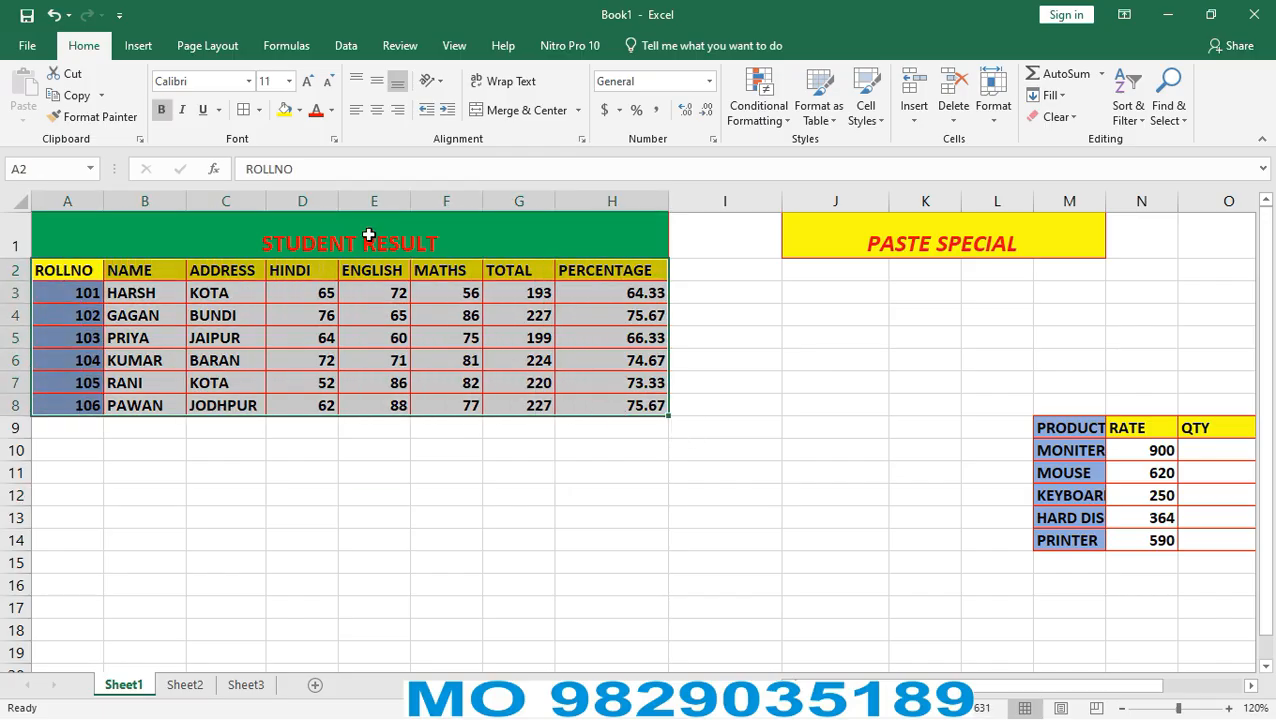
click(370, 516)
click(299, 236)
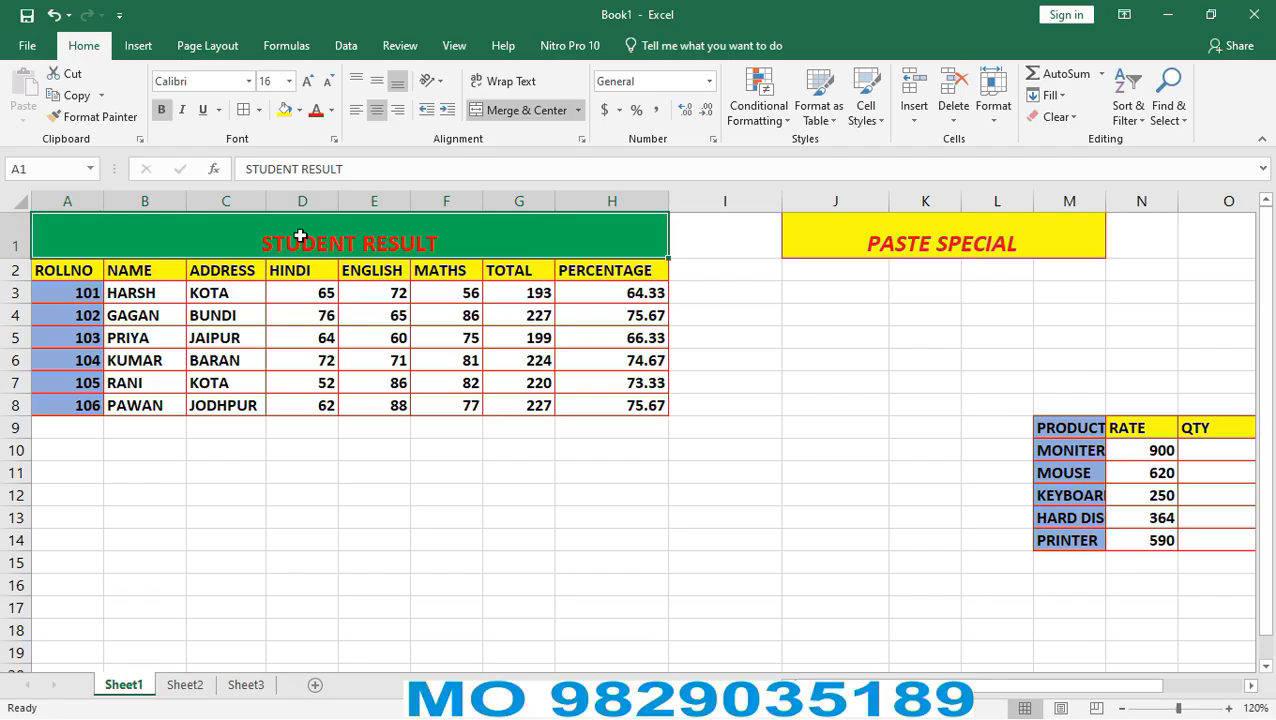
Copy the student table A2:H8 without its title and view the available paste options and the Paste Special dialog.
drag(74, 270, 618, 405)
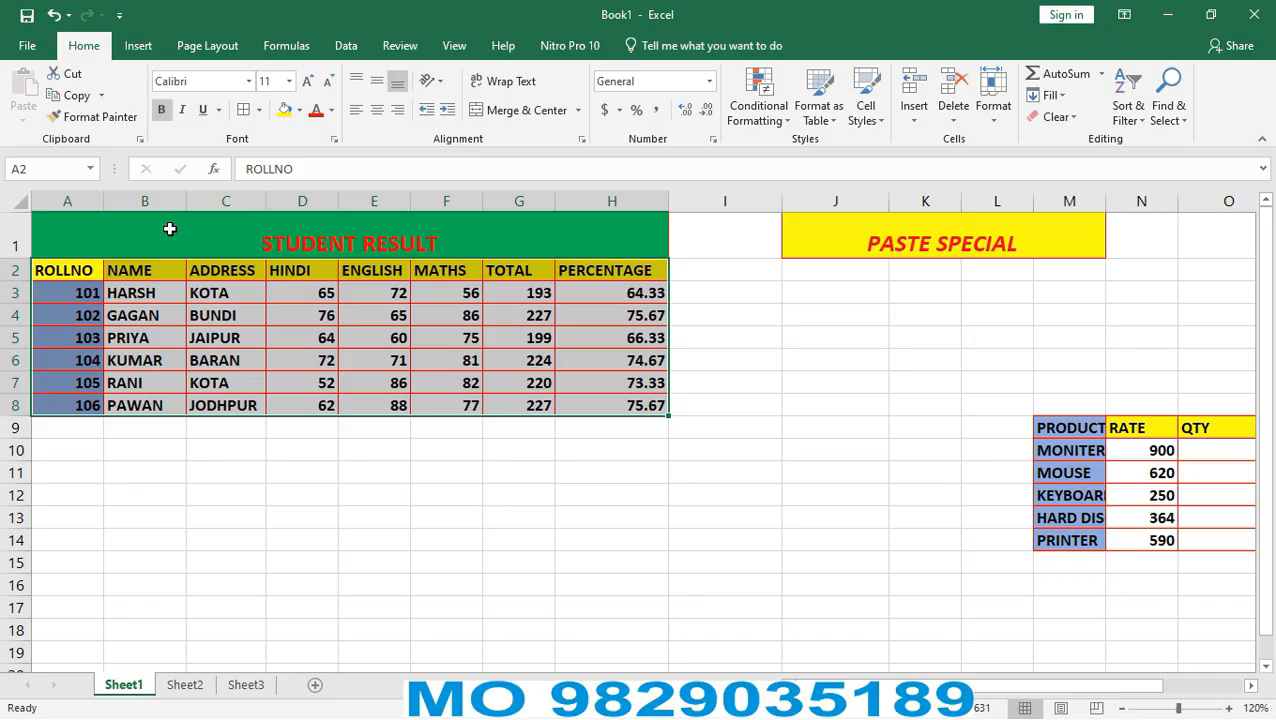
key(ctrl+c)
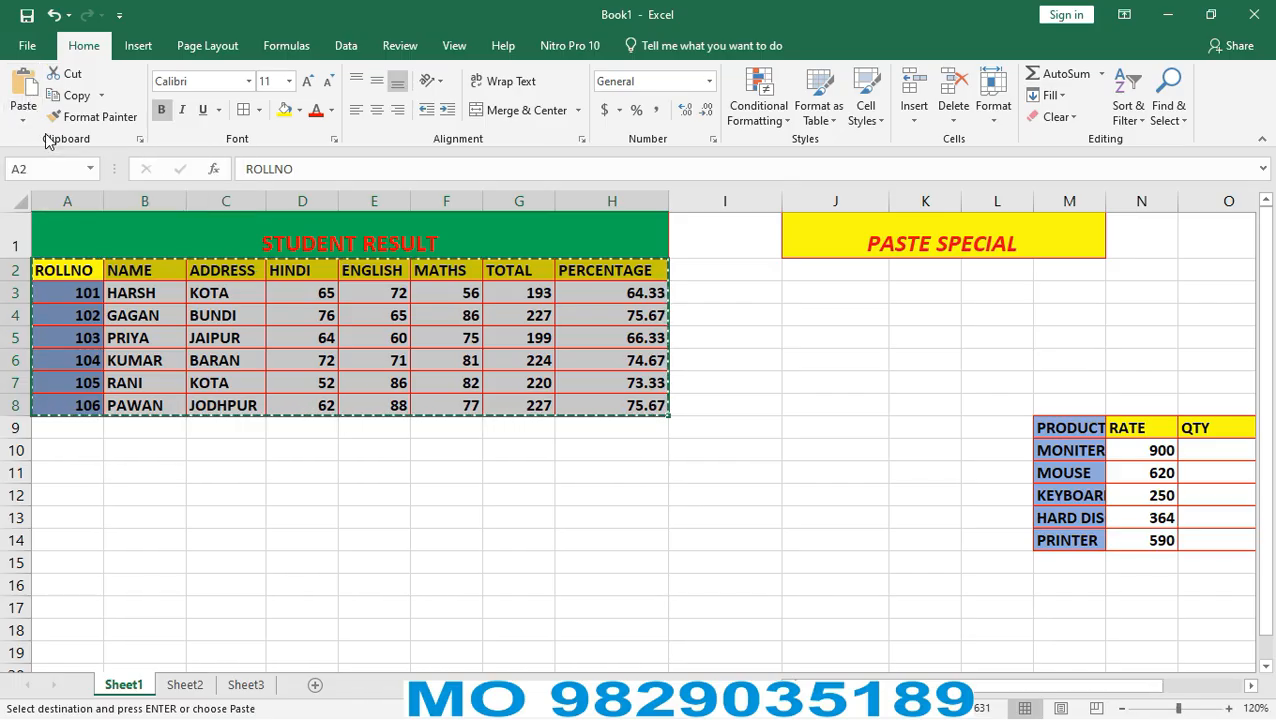
click(23, 112)
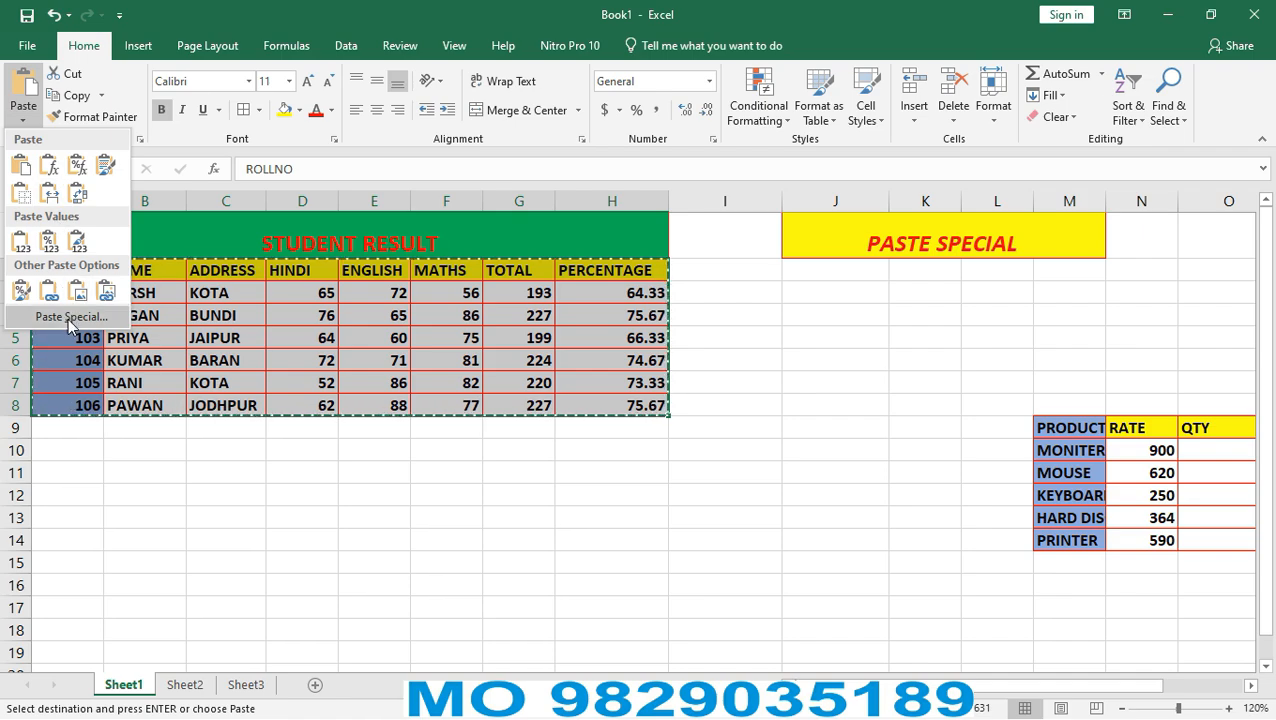
click(225, 518)
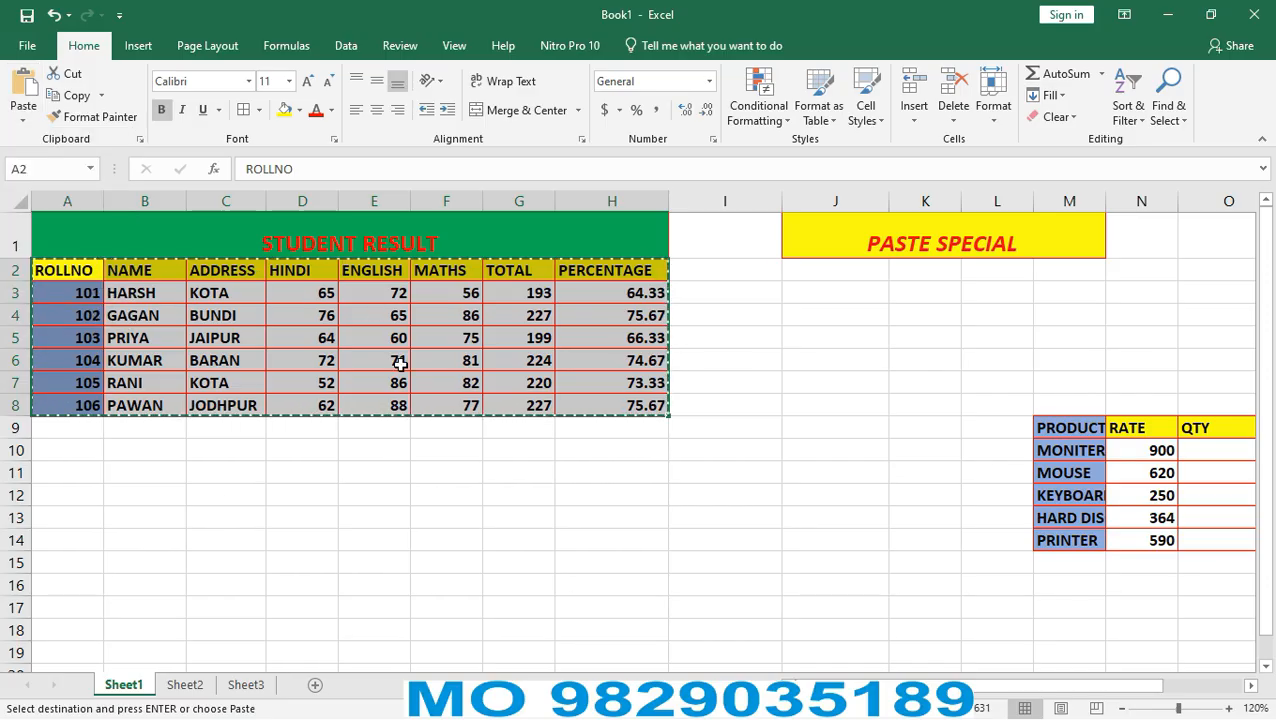
key(ctrl+alt+v)
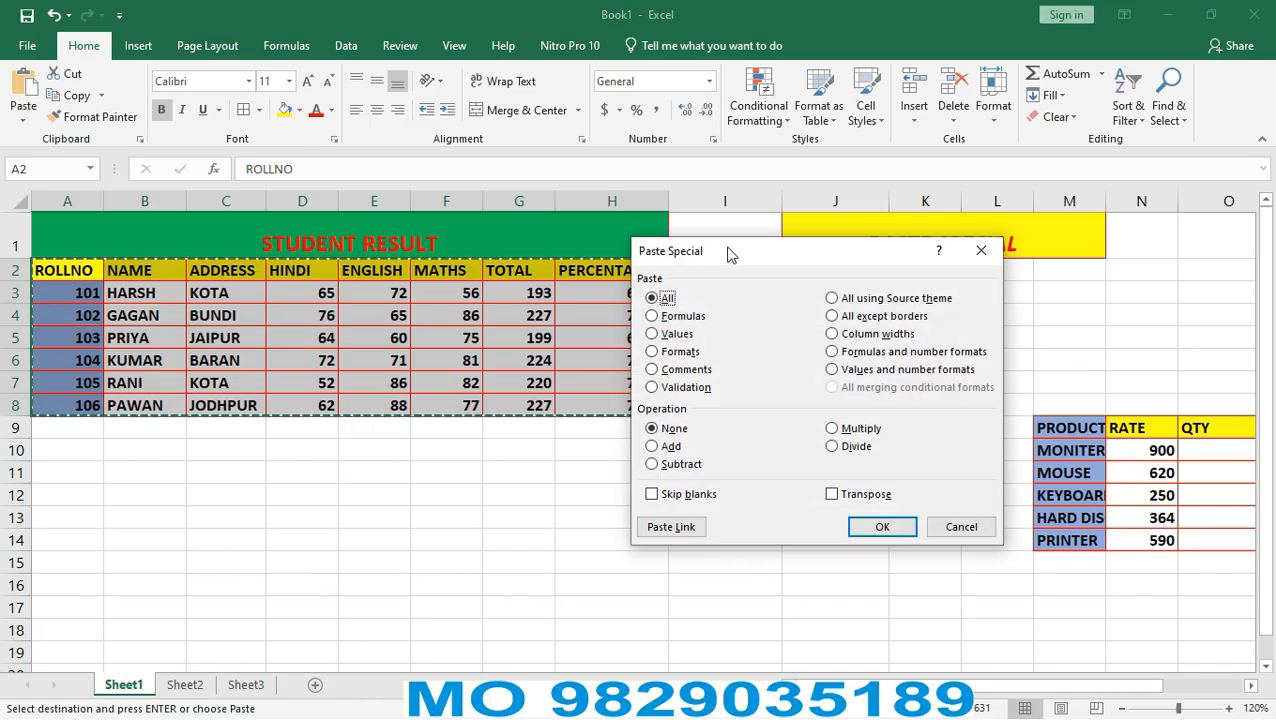
drag(731, 253, 724, 164)
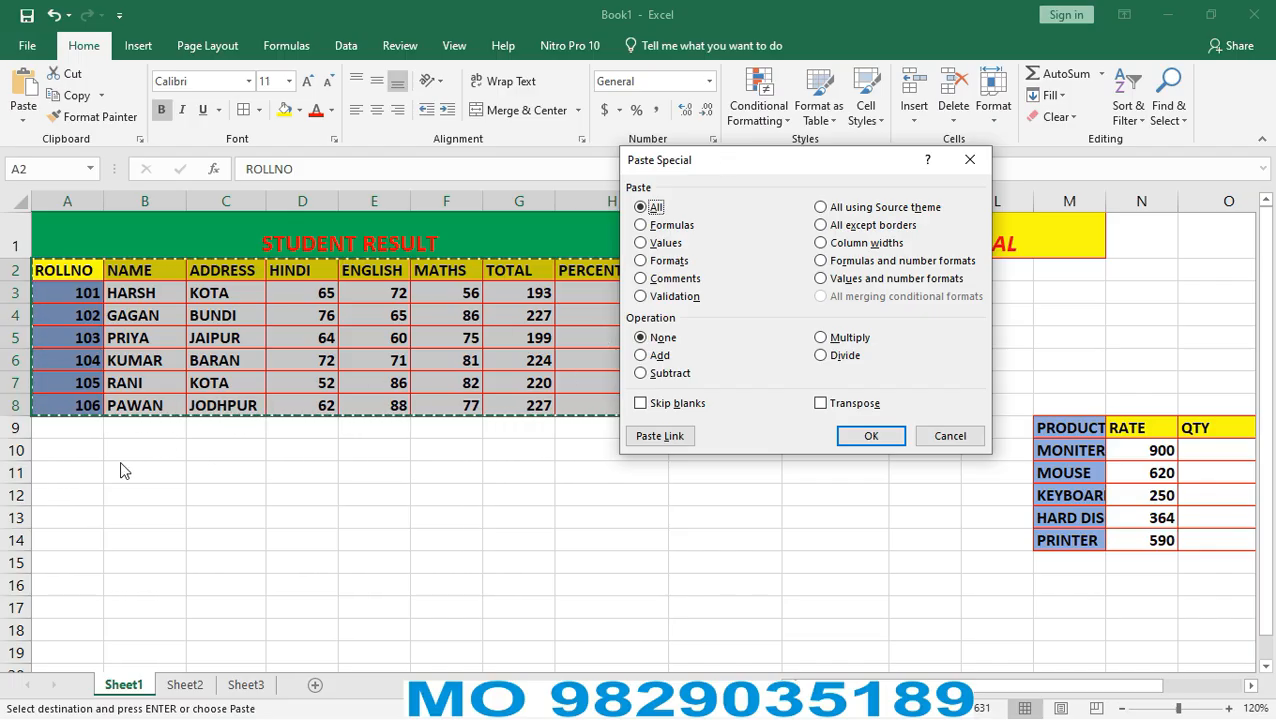
click(969, 160)
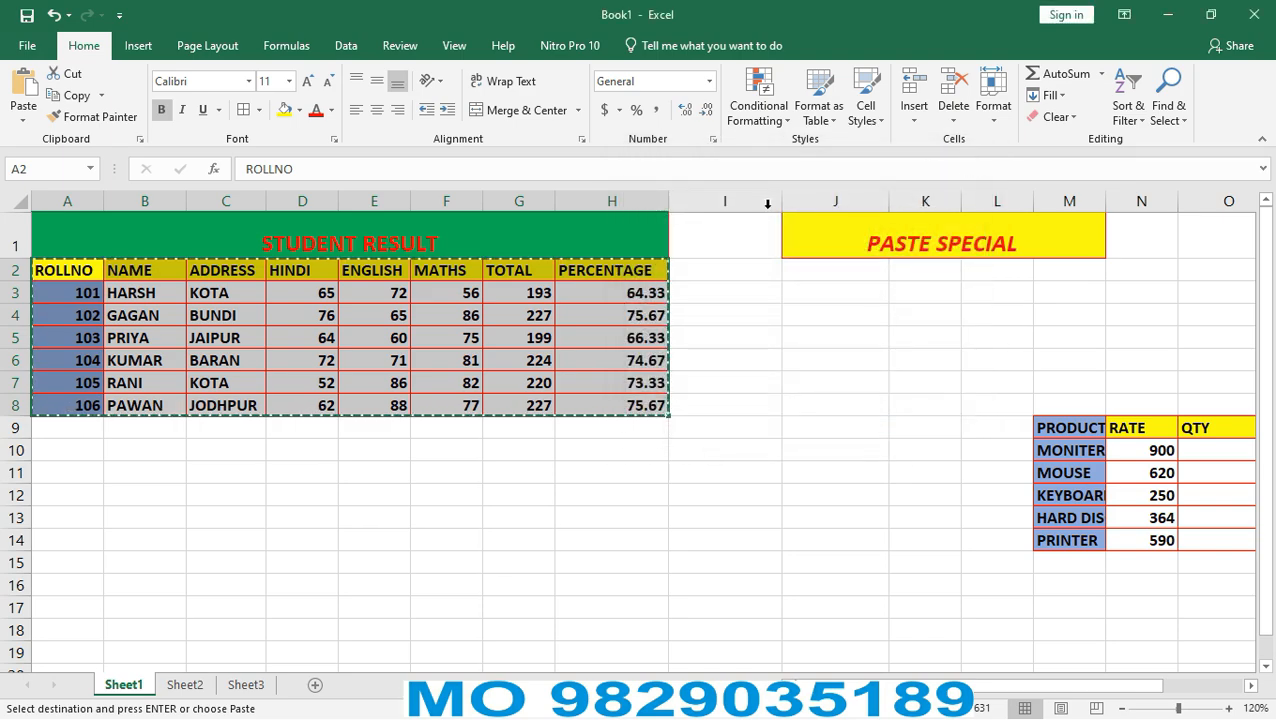
Use Paste Special to paste only the formats of the copied student table starting at cell B11.
click(157, 478)
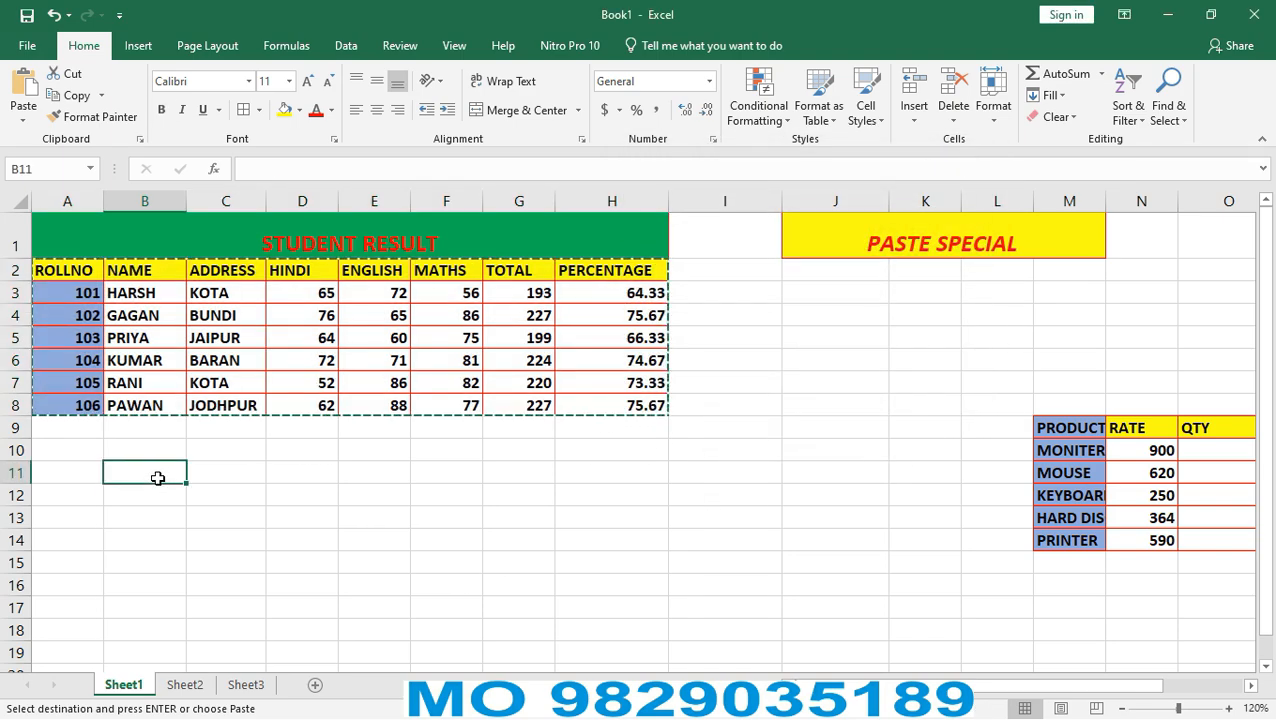
key(ctrl+alt+v)
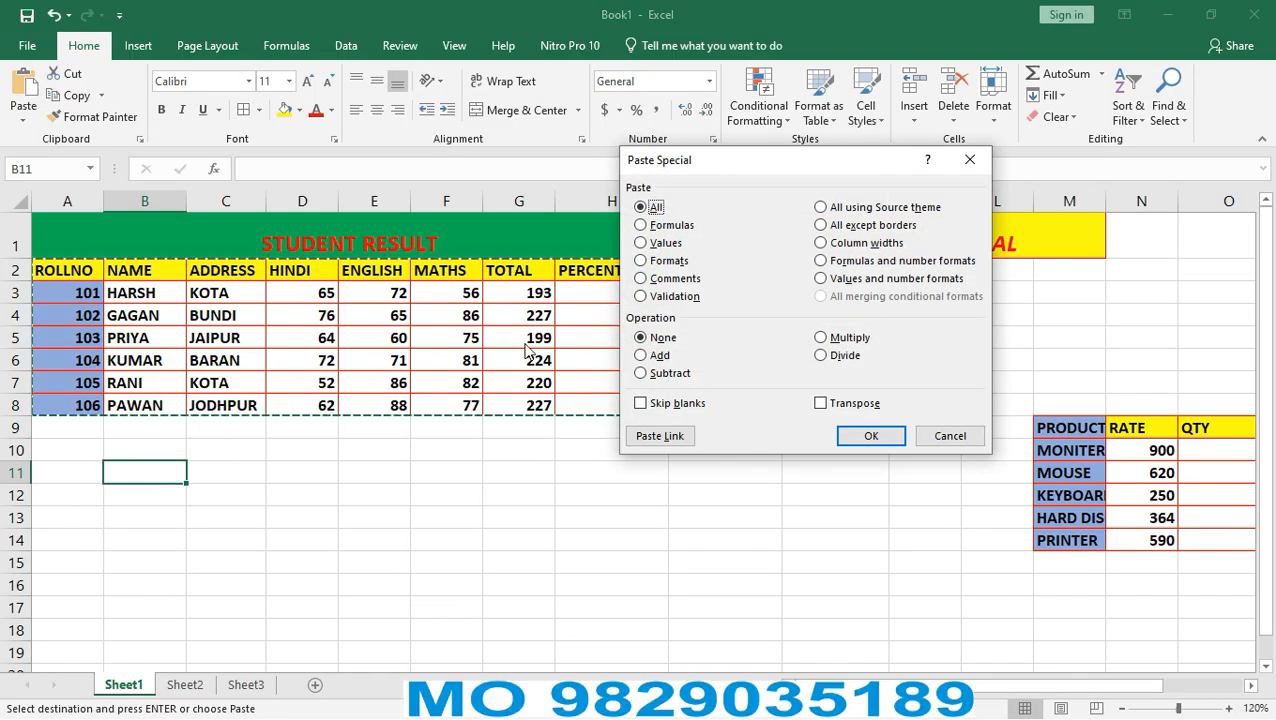
click(668, 262)
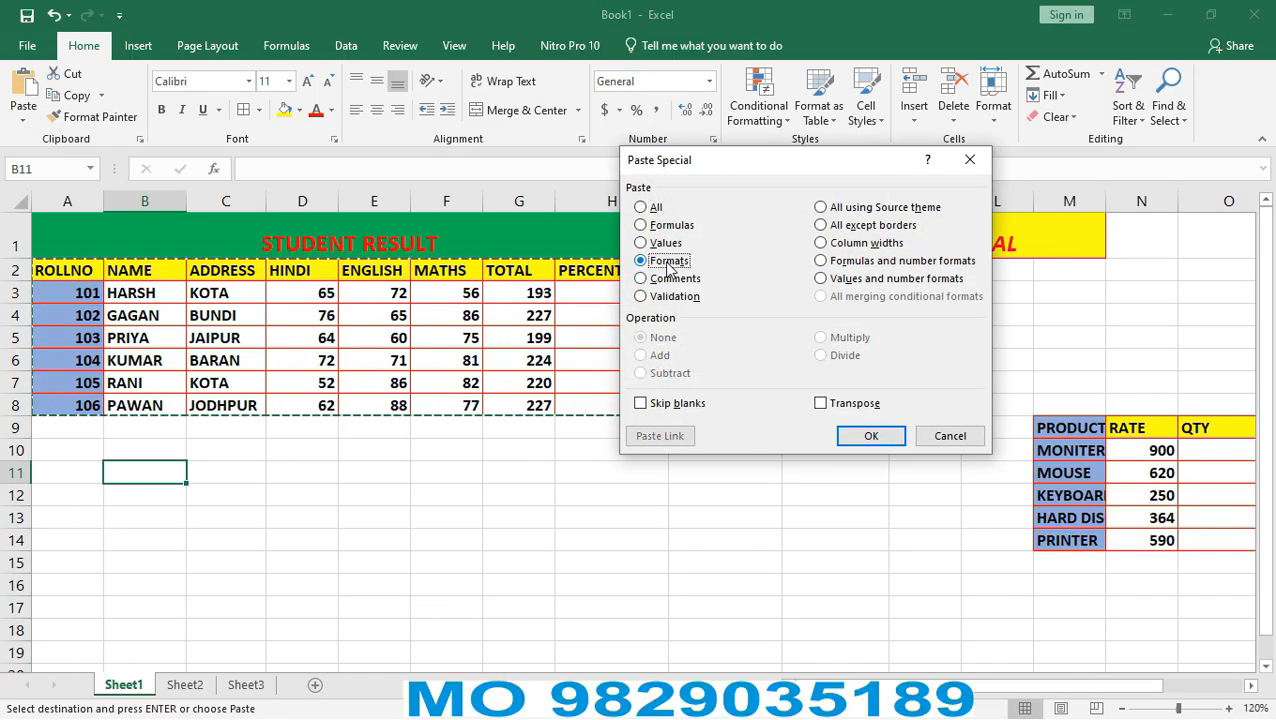
click(855, 440)
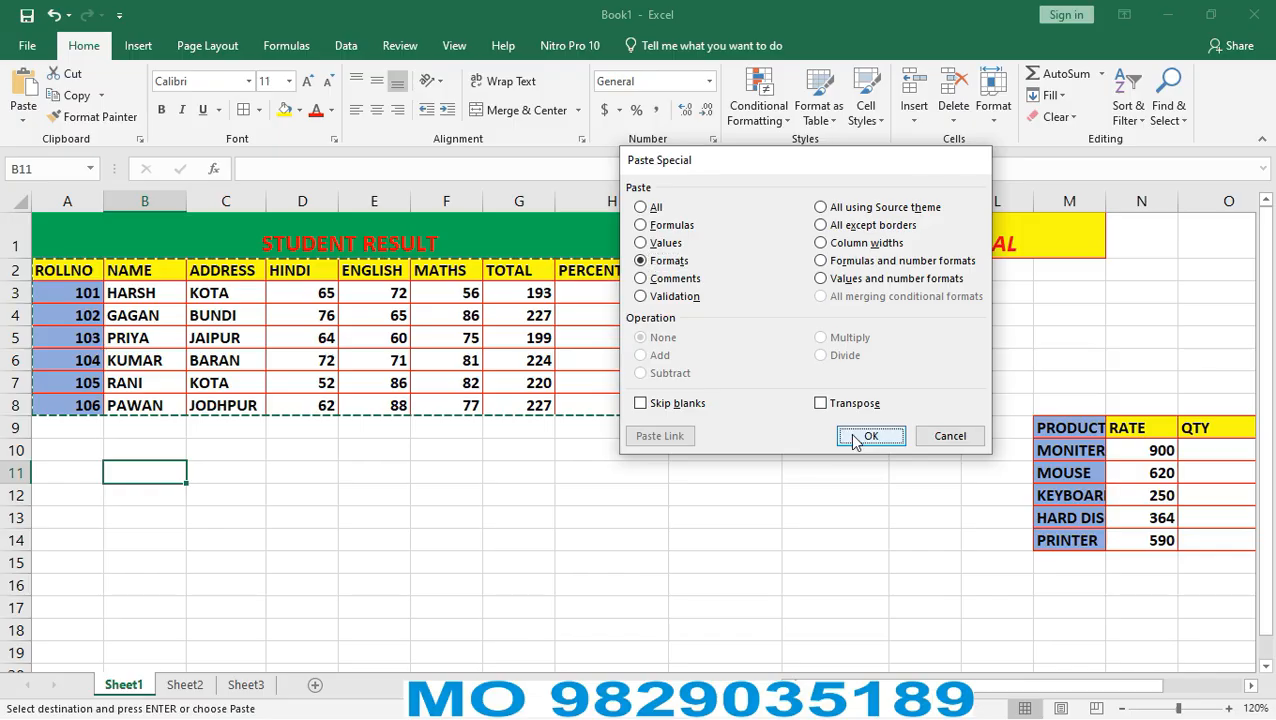
click(749, 405)
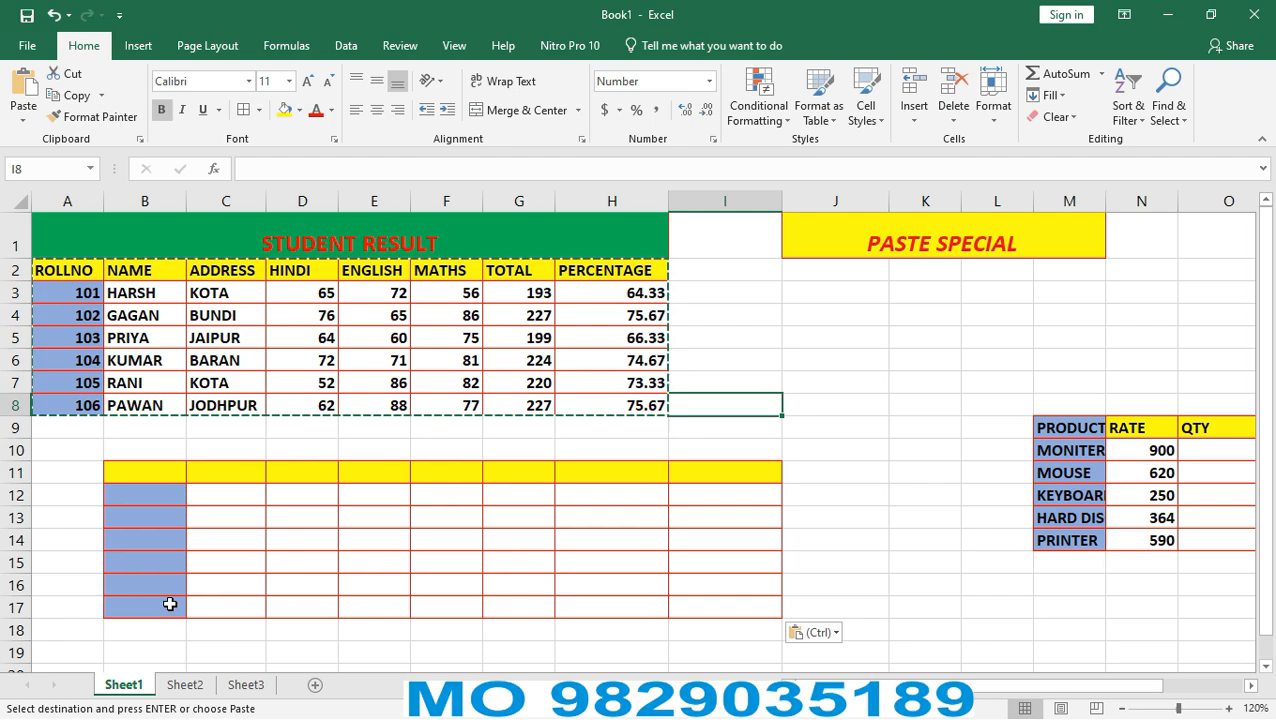
Cancel the copy mode and clear the formats from the pasted block B11:I17.
click(139, 473)
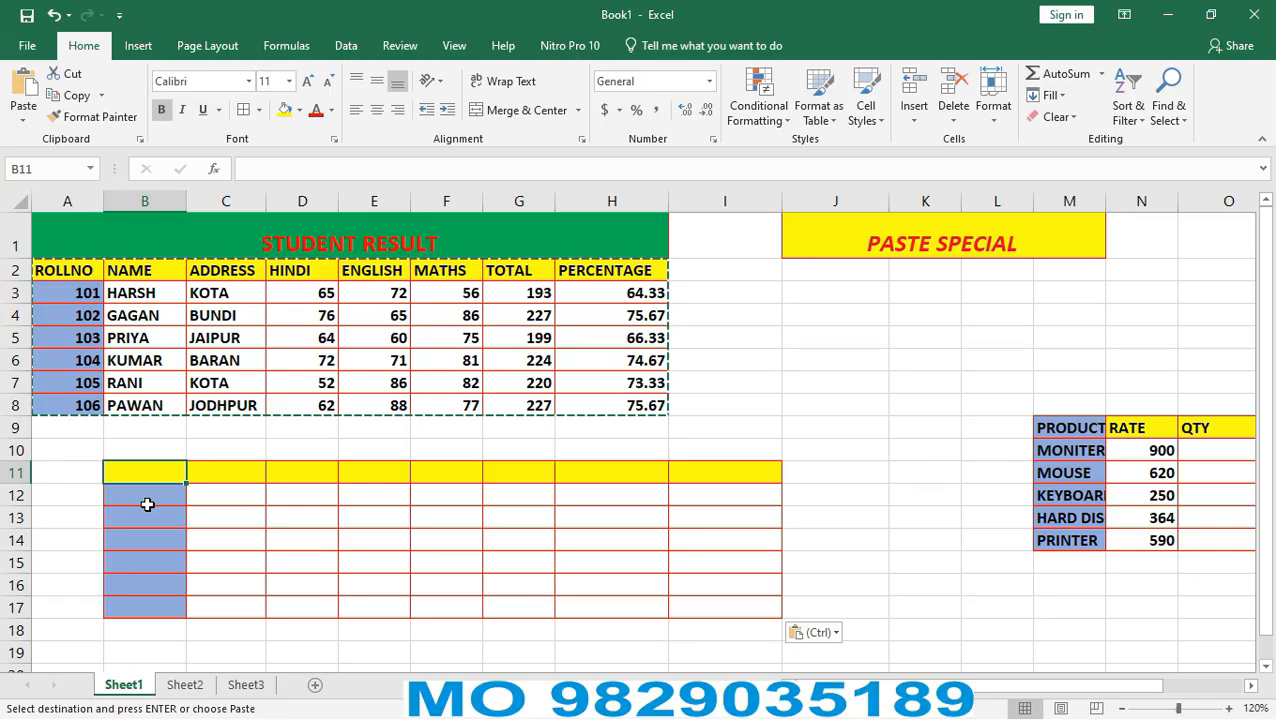
mouse_move(139, 476)
mouse_down()
mouse_move(251, 592)
mouse_move(641, 609)
mouse_move(705, 597)
mouse_up()
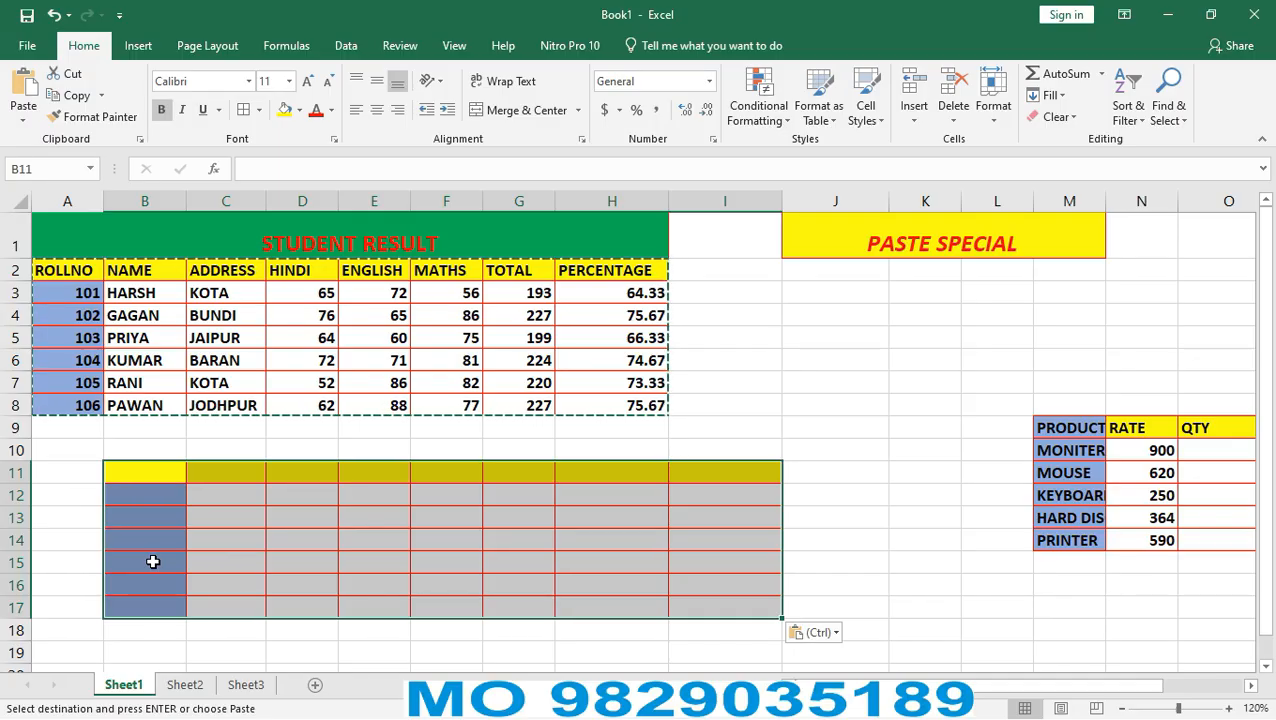
key(Escape)
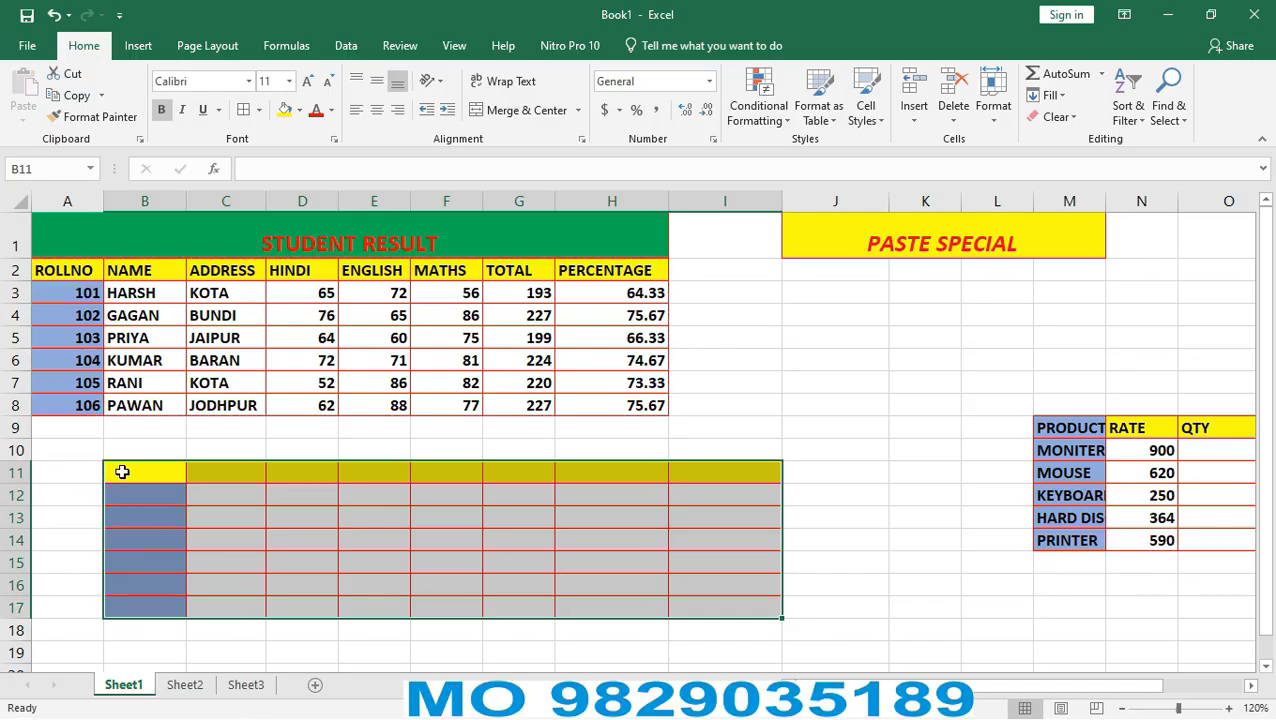
drag(120, 471, 720, 610)
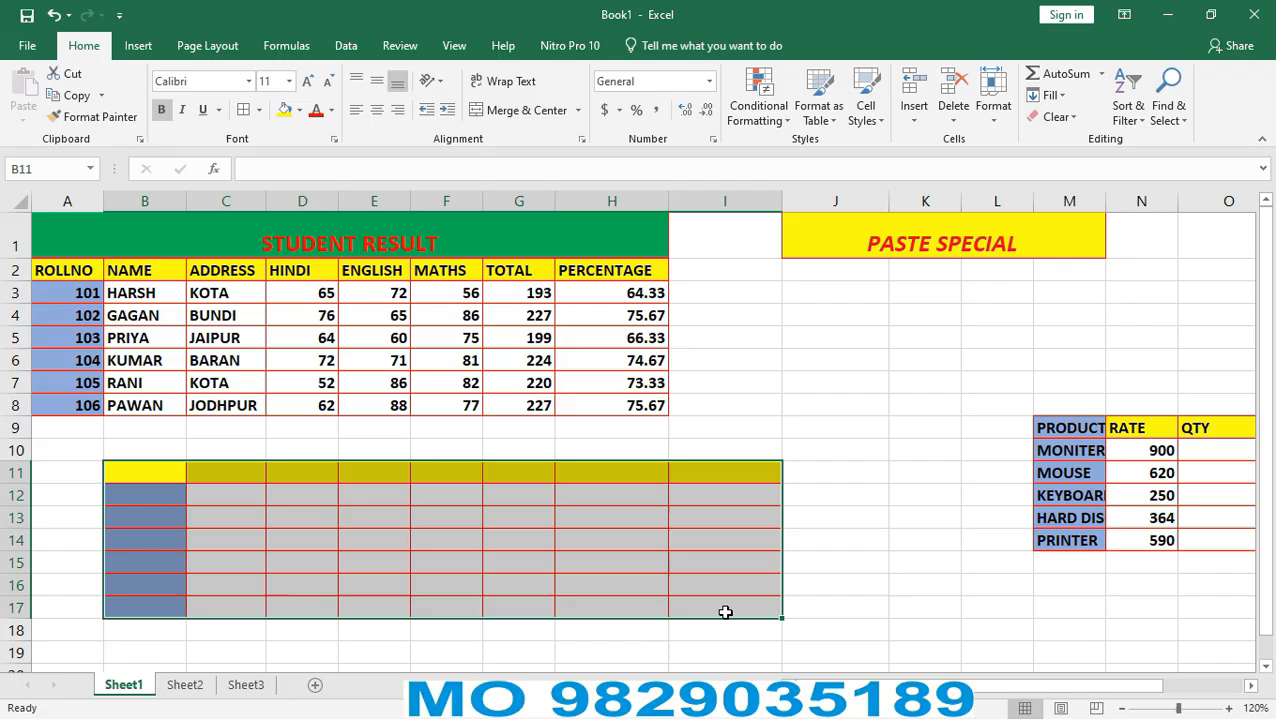
click(1060, 117)
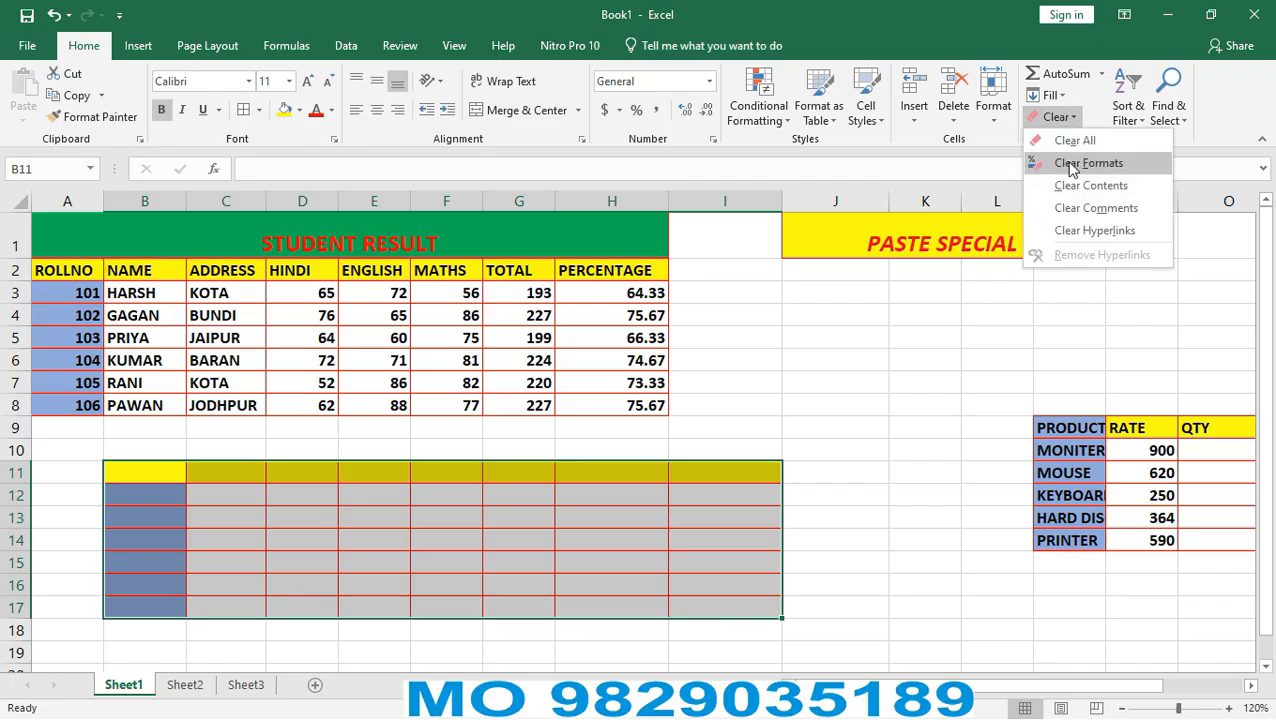
click(1072, 164)
click(855, 423)
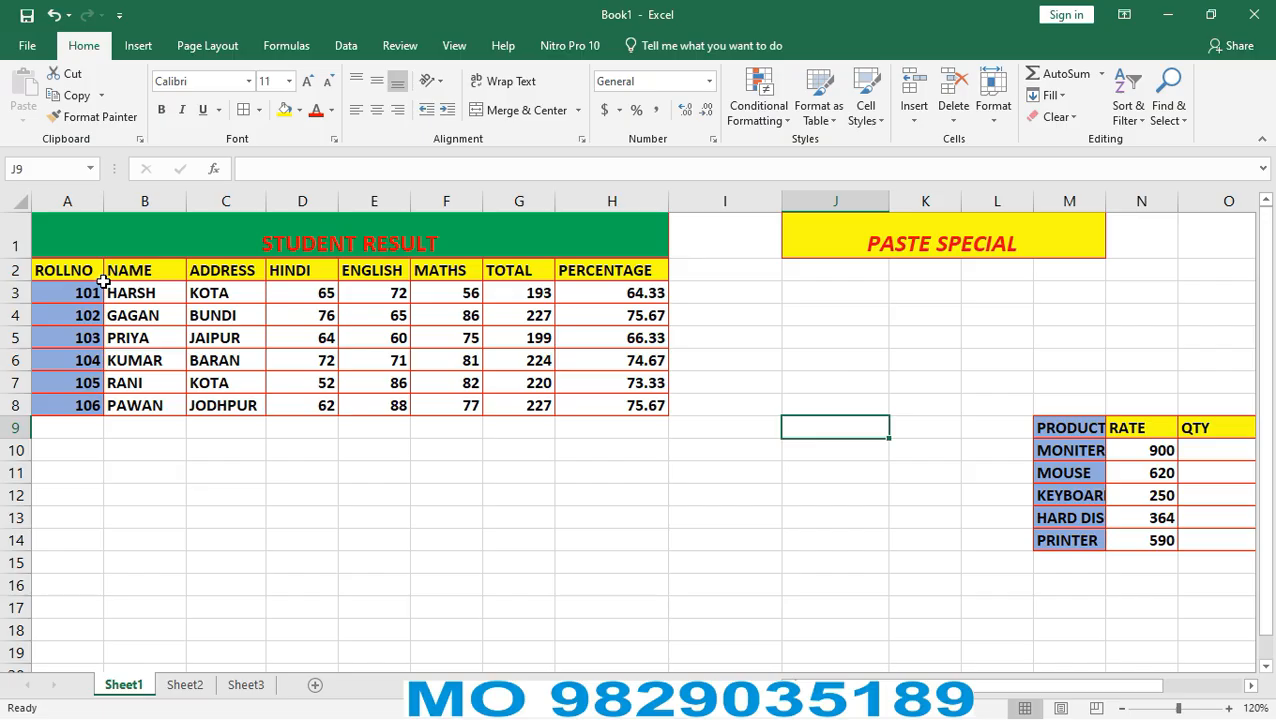
drag(83, 270, 598, 411)
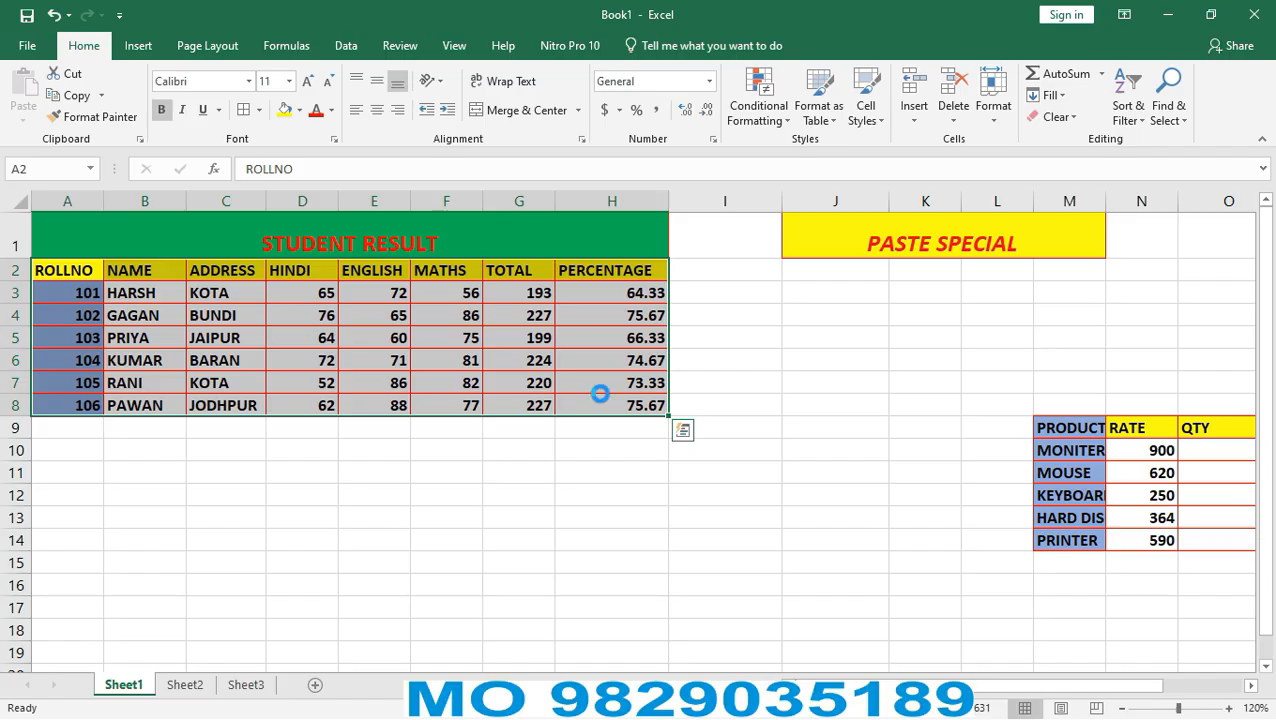
key(ctrl+c)
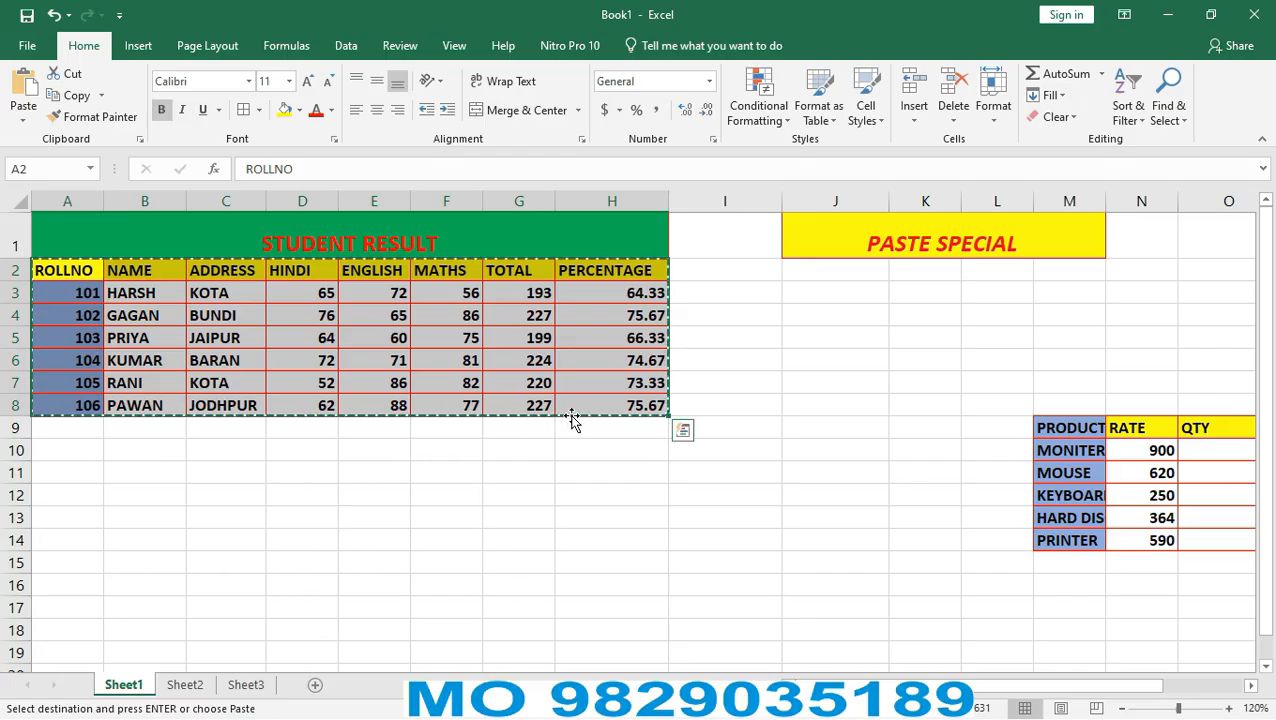
click(480, 442)
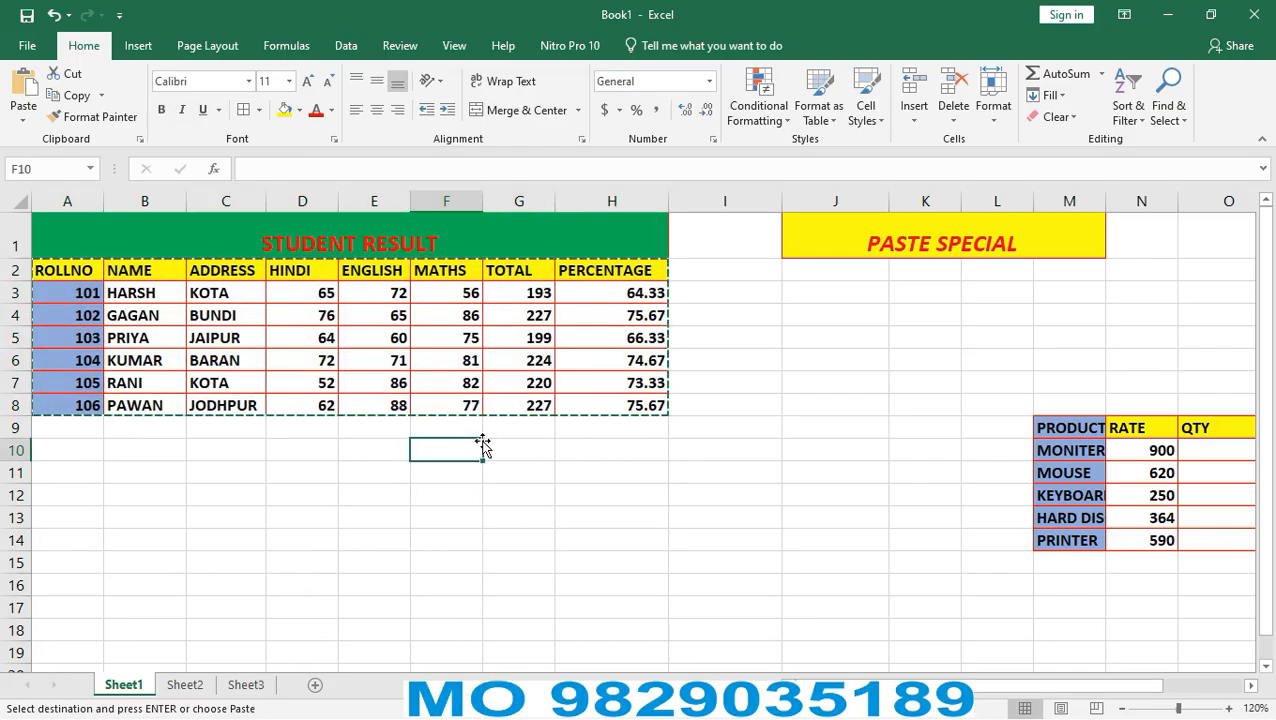
Copy the TOTAL column G2:G8, paste only its formulas at G10, and check the source formula in G3.
drag(533, 278, 541, 400)
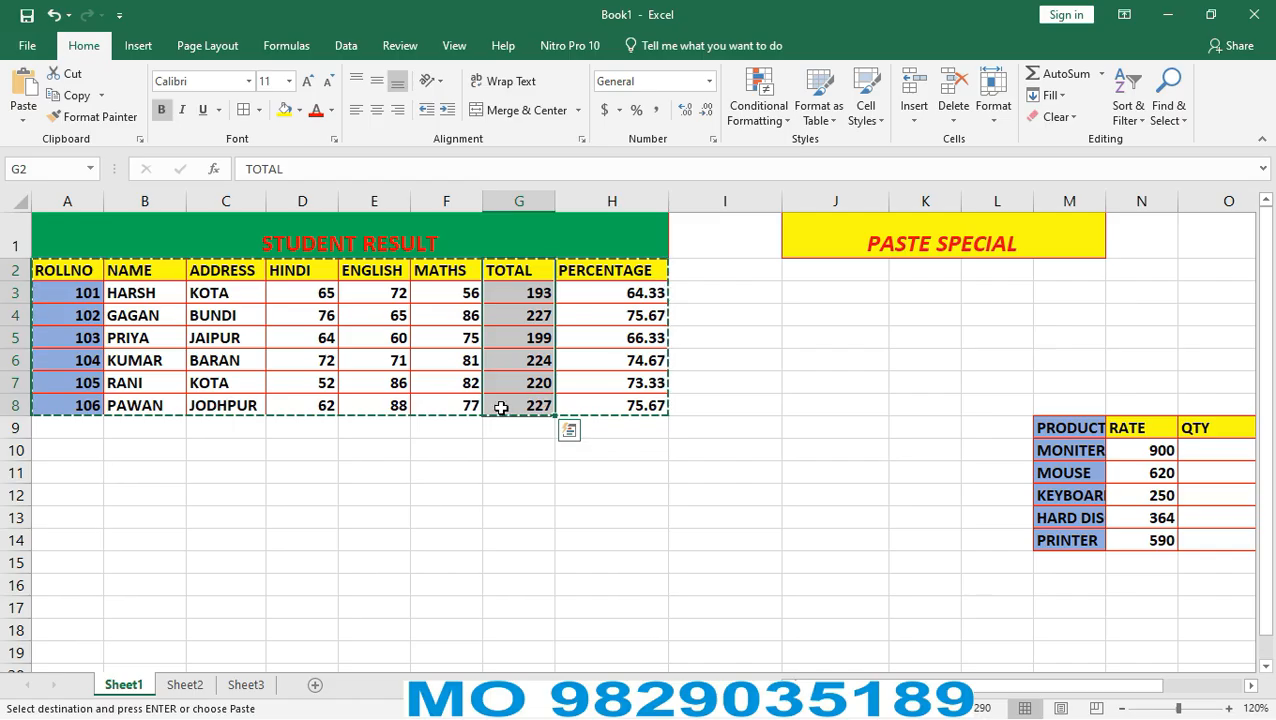
key(ctrl+c)
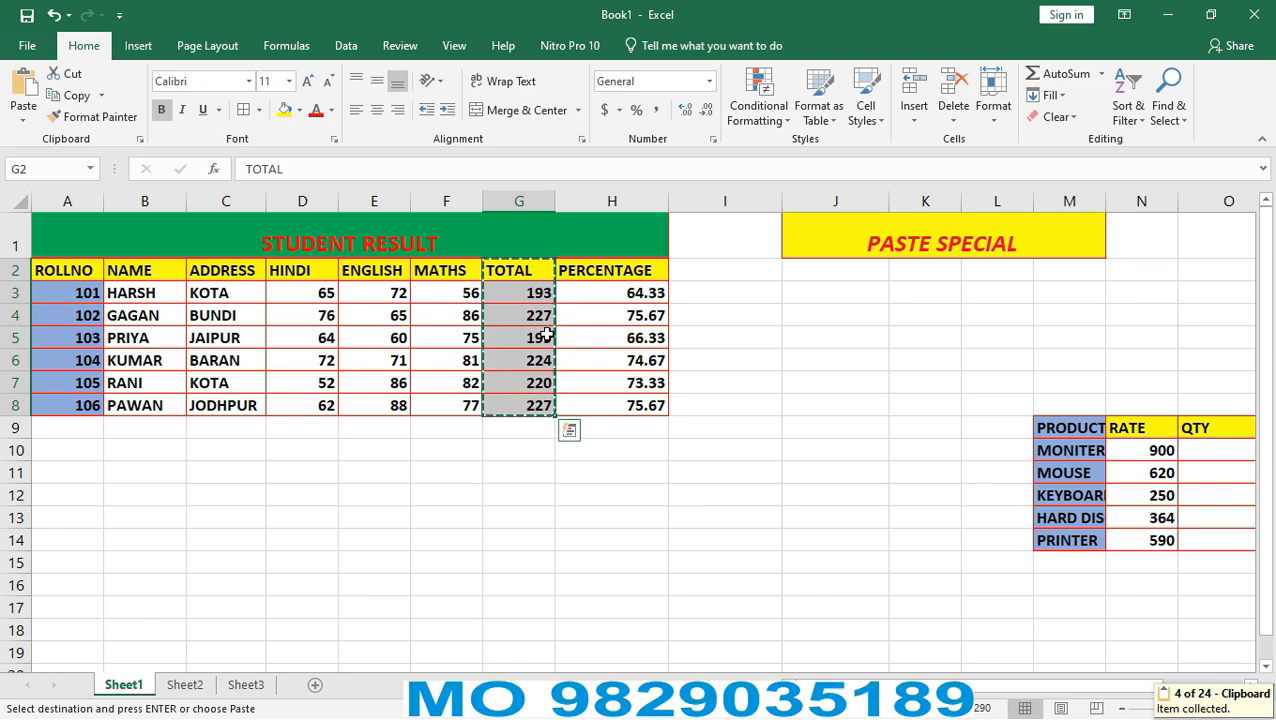
click(520, 452)
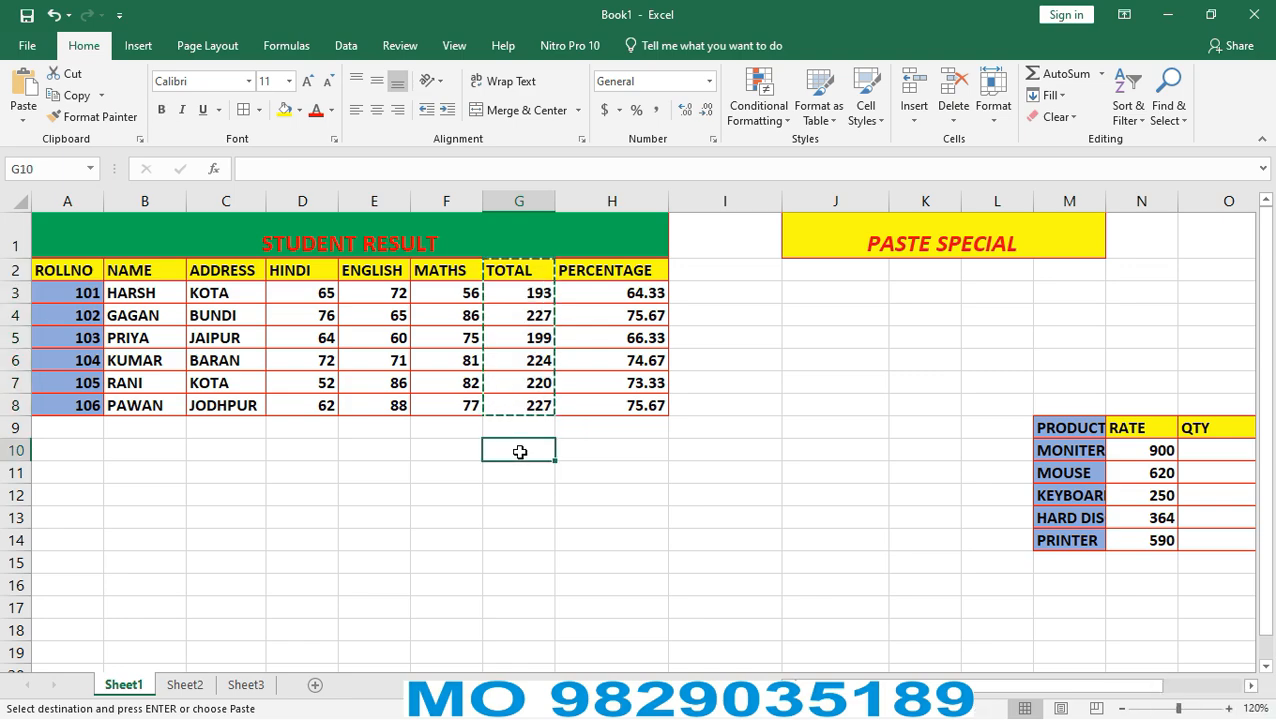
key(ctrl+alt+v)
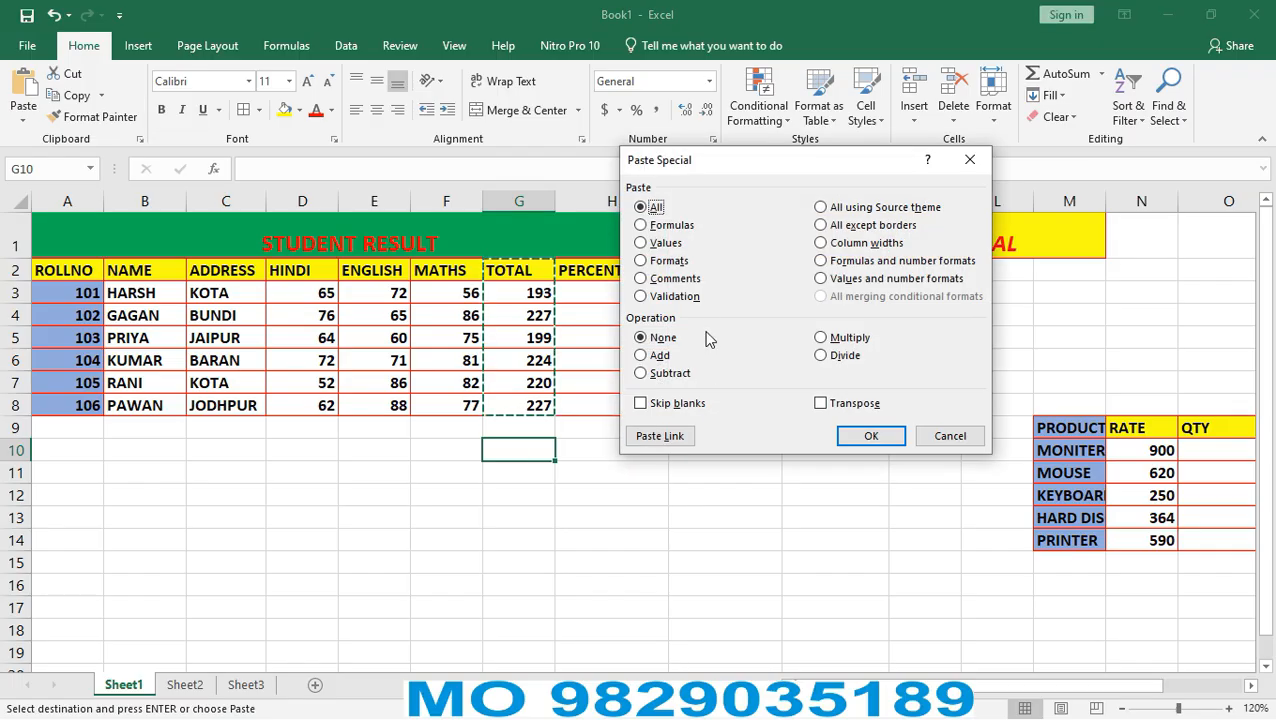
click(674, 227)
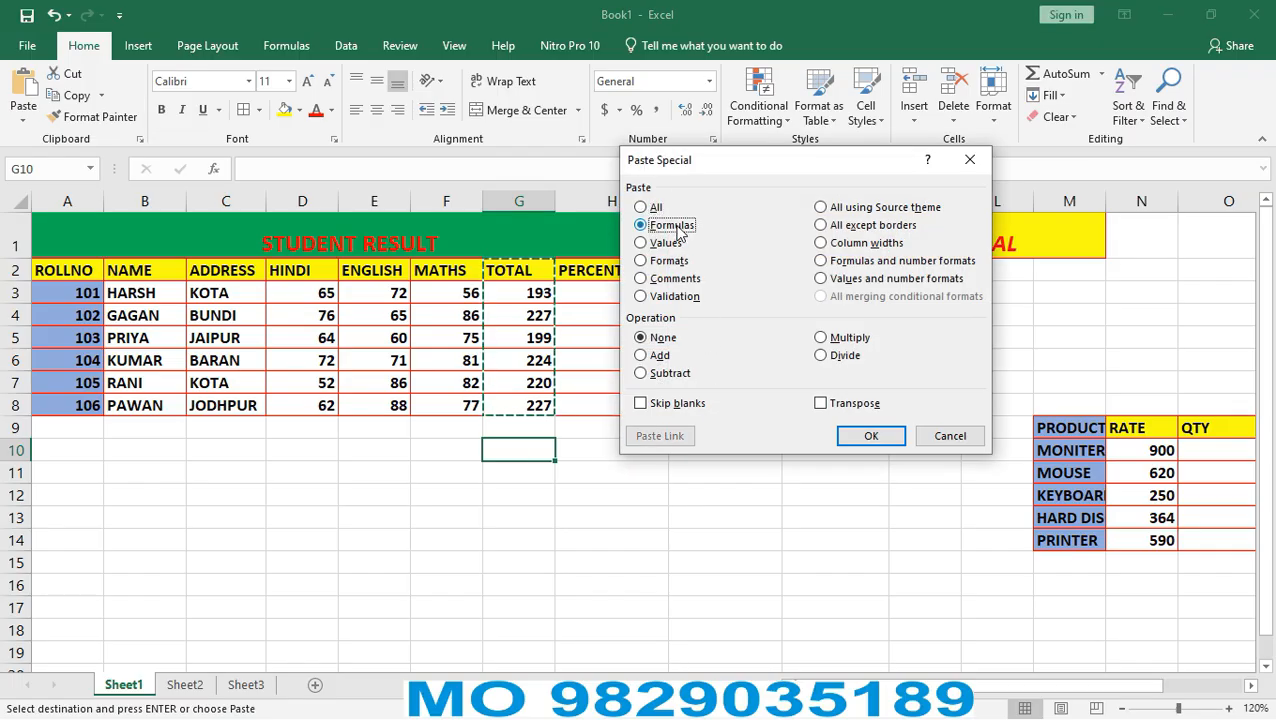
click(868, 437)
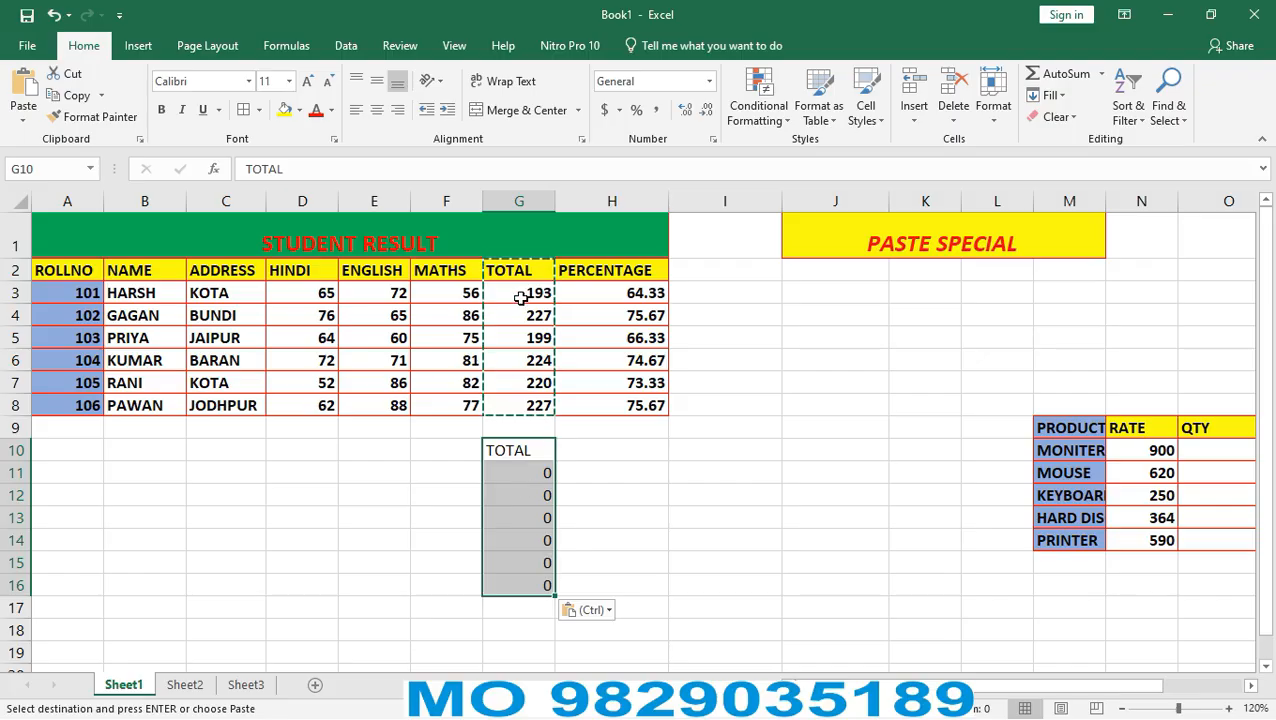
click(519, 294)
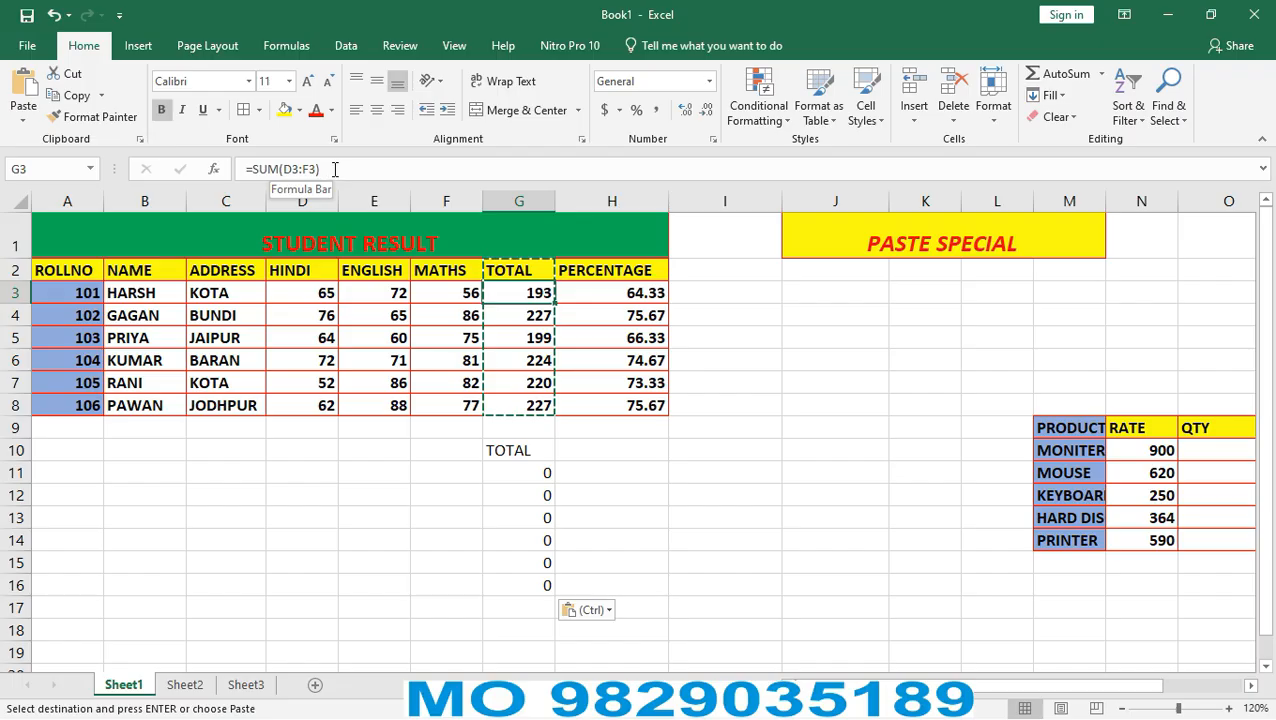
Enter the marks 12, 45 and 56 in D11:F11 and check the pasted total formula in G11.
click(522, 473)
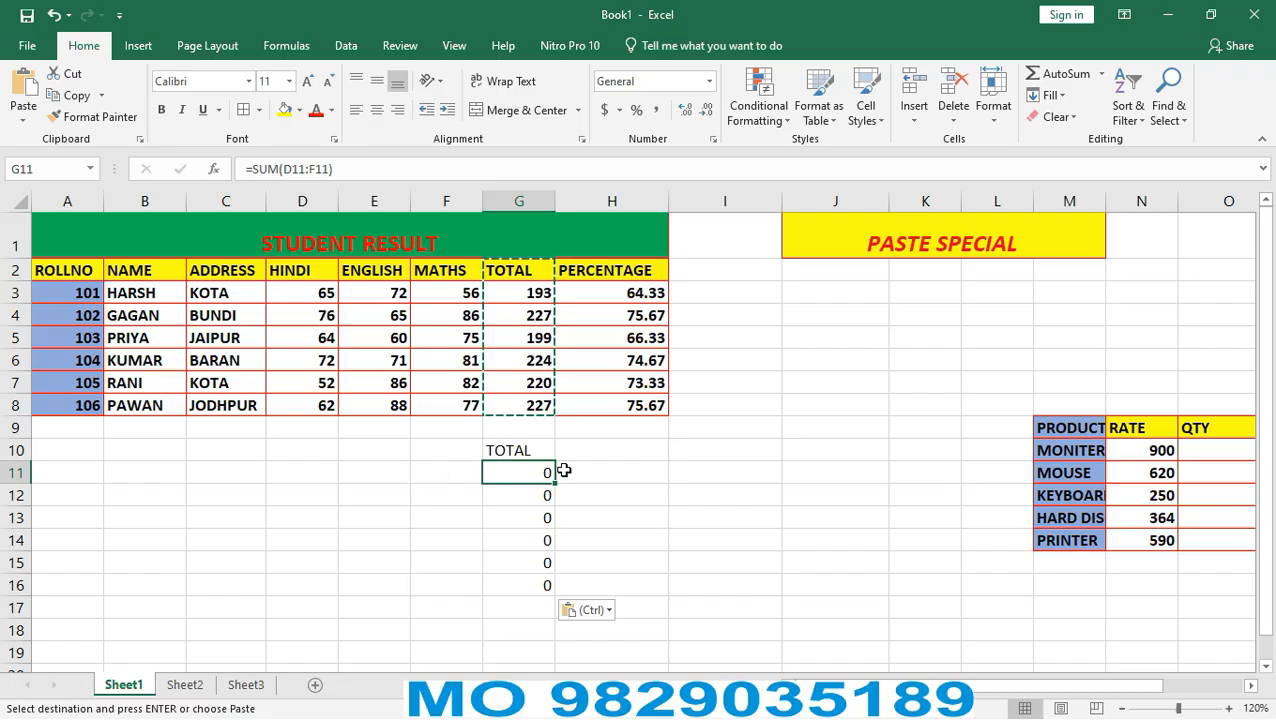
click(311, 472)
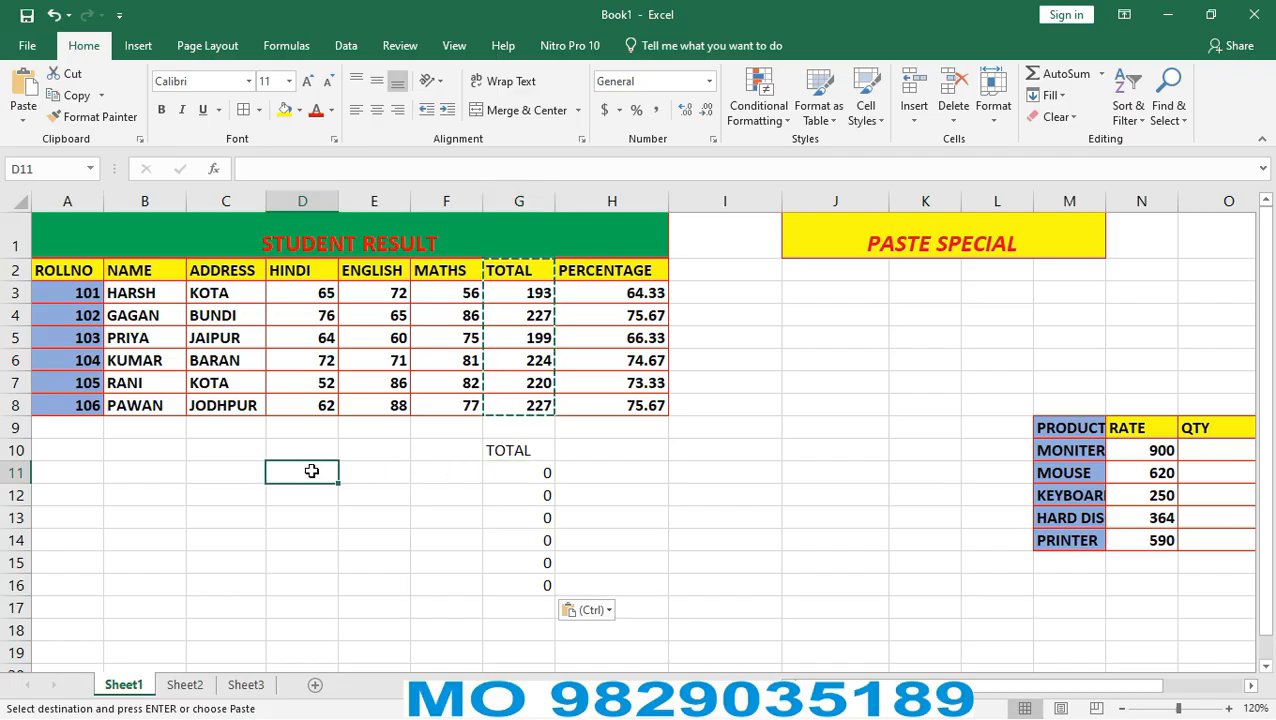
text(12)
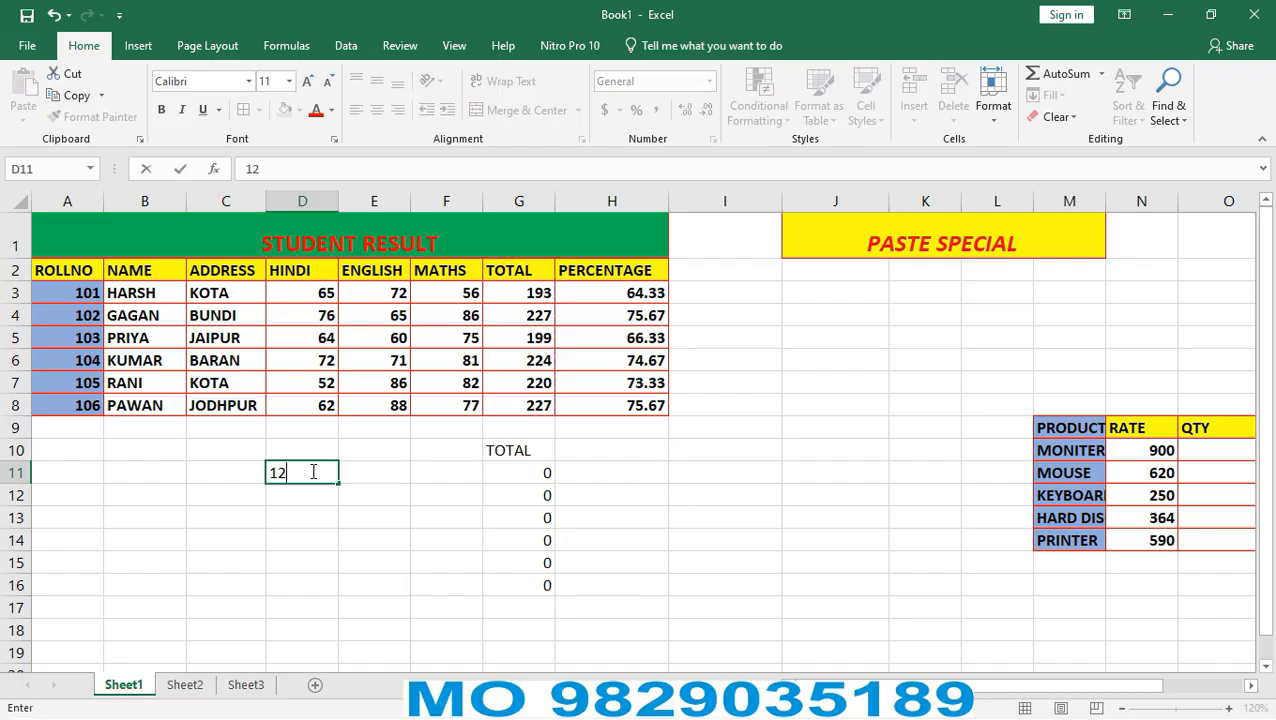
key(Tab)
text(4)
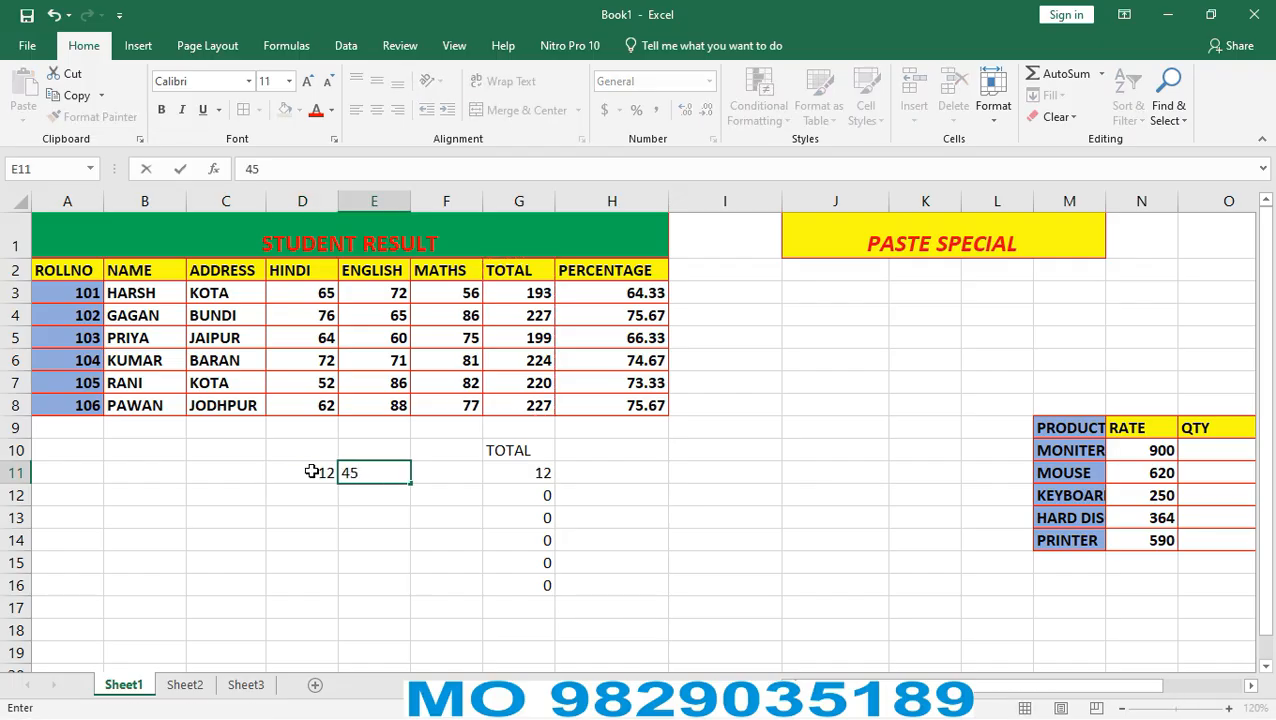
key(Tab)
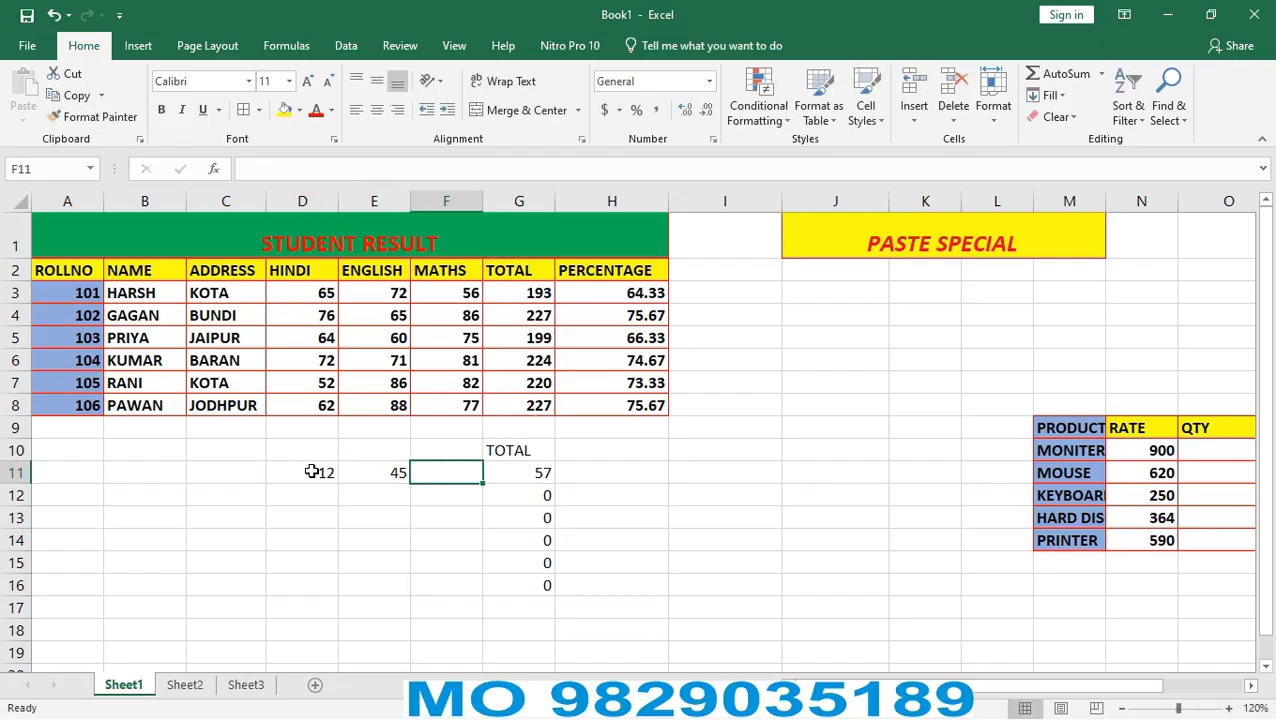
text(56)
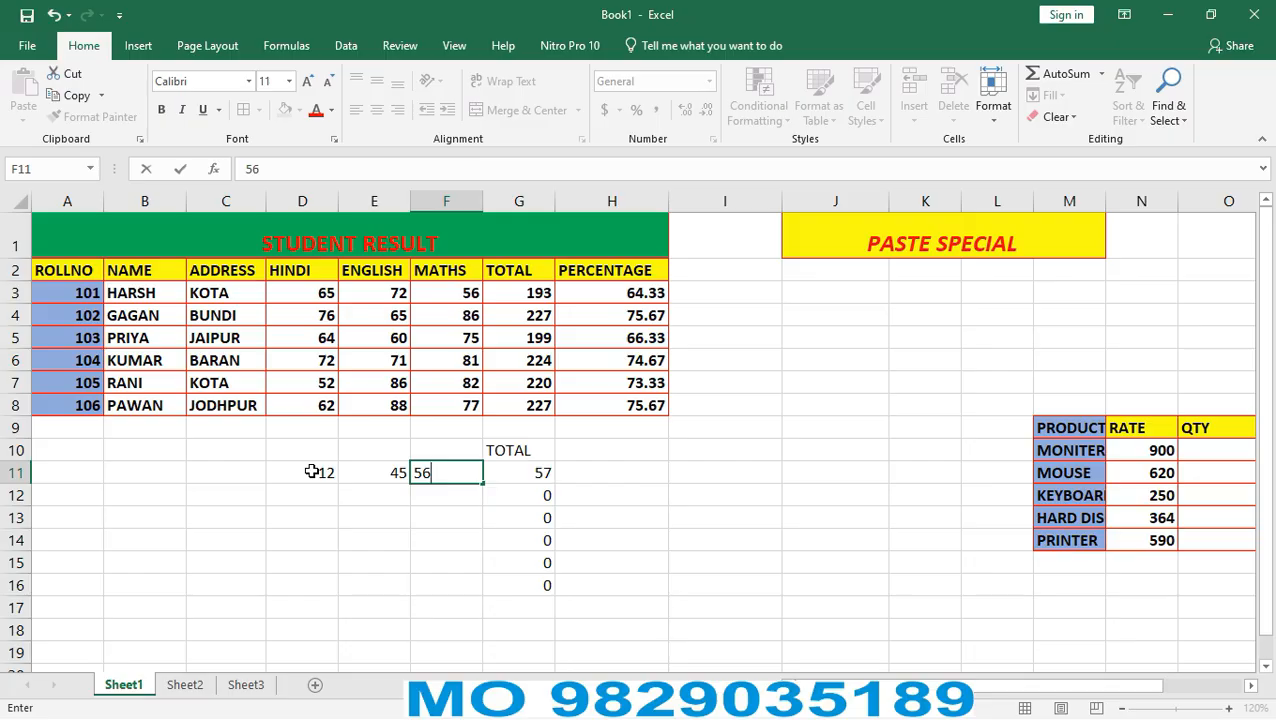
key(Return)
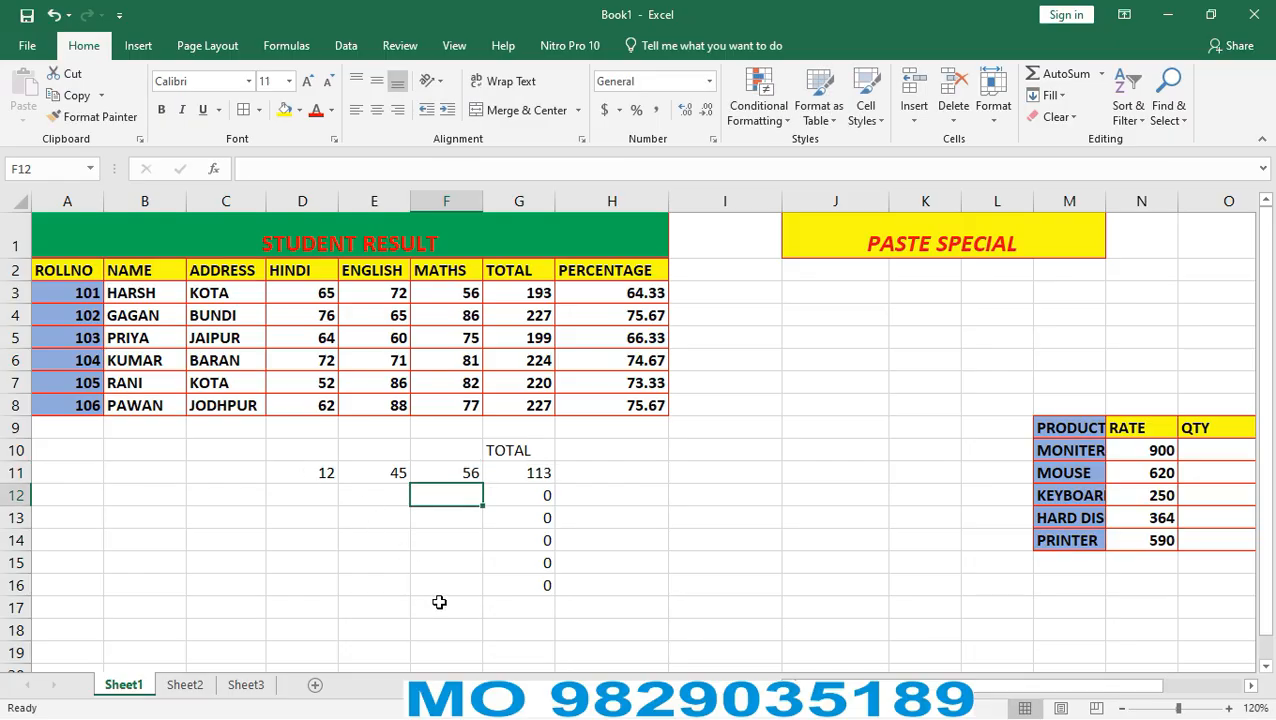
click(527, 472)
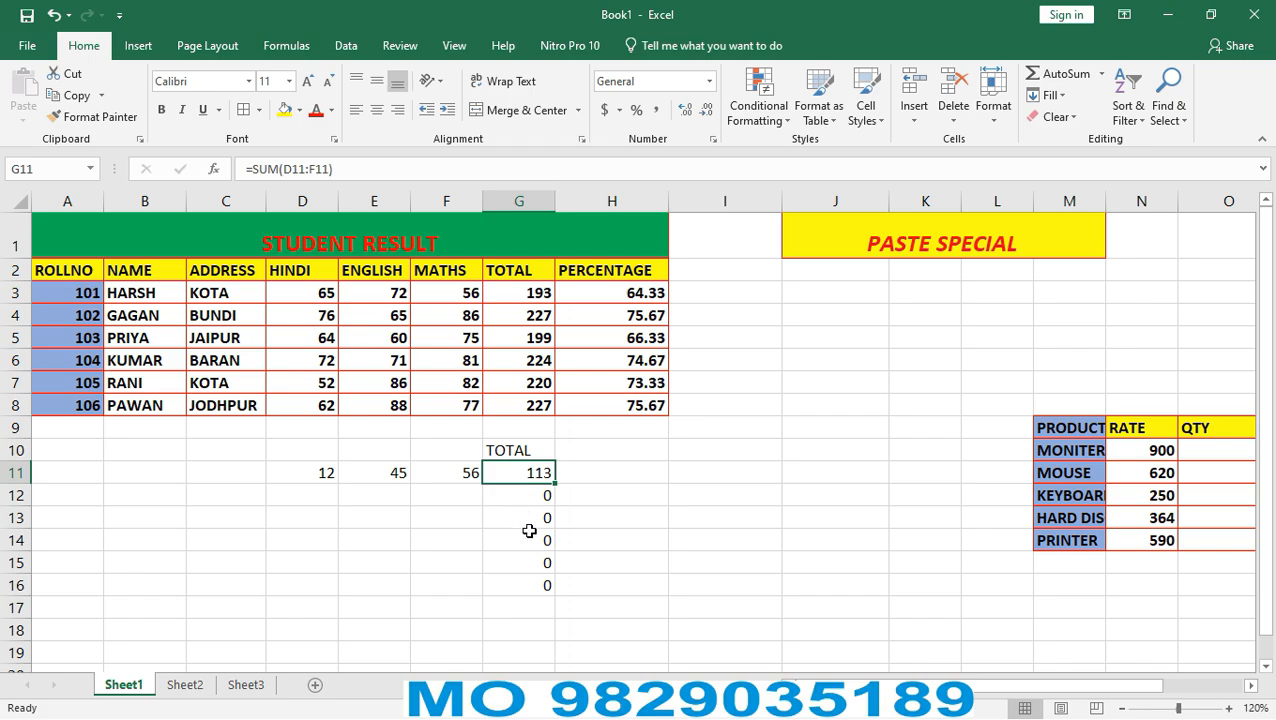
Enter the marks 45, 52 and 15 in D12:F12 for the second pasted total.
click(318, 489)
text(45)
key(Tab)
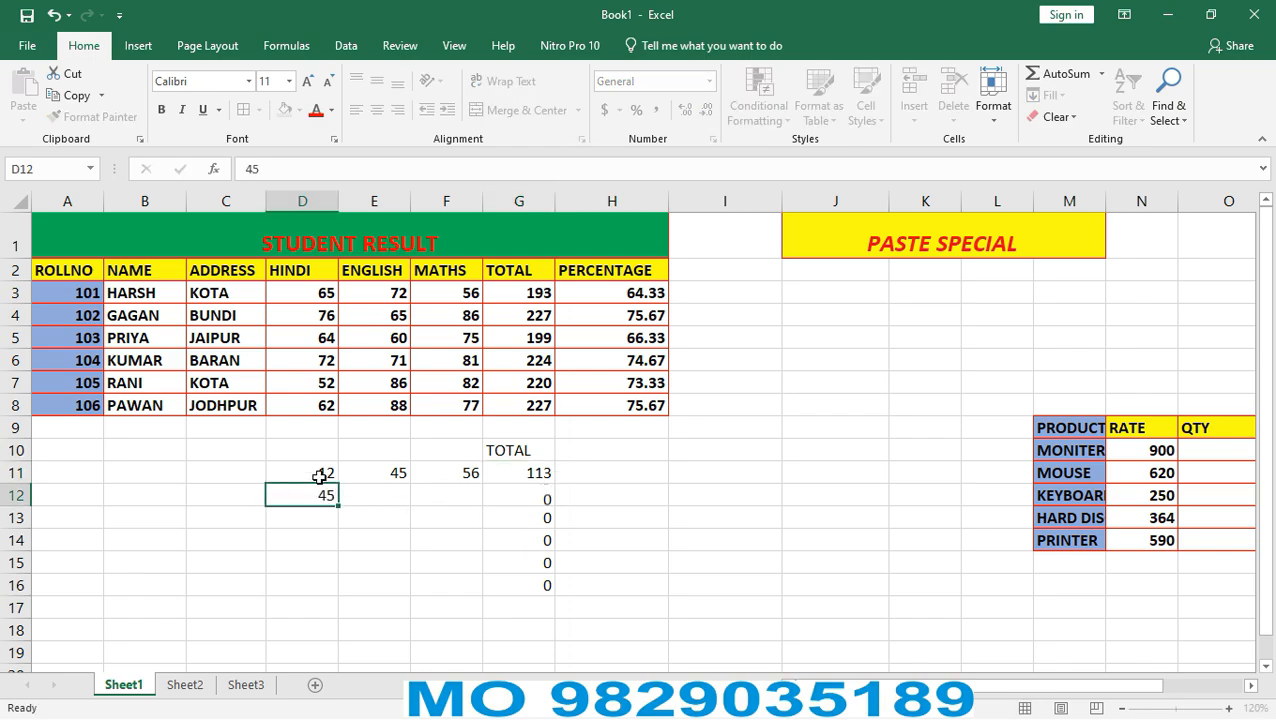
text(52)
key(Tab)
text(15)
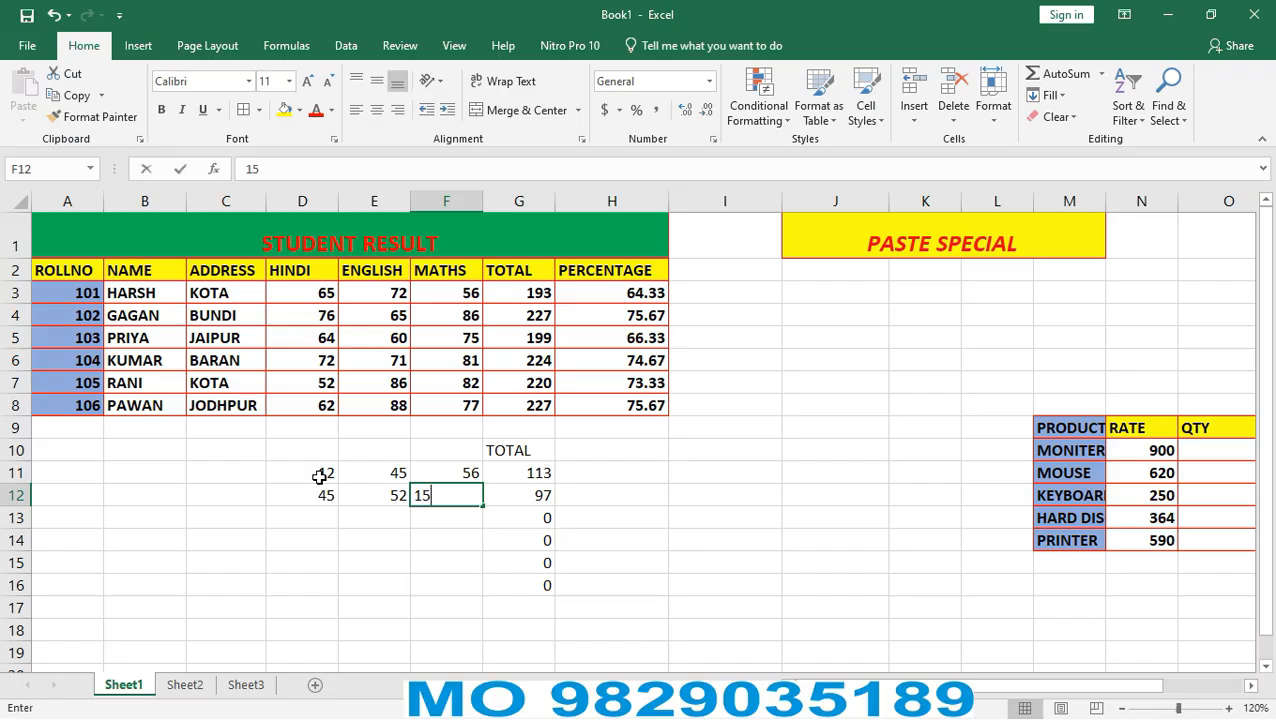
key(Tab)
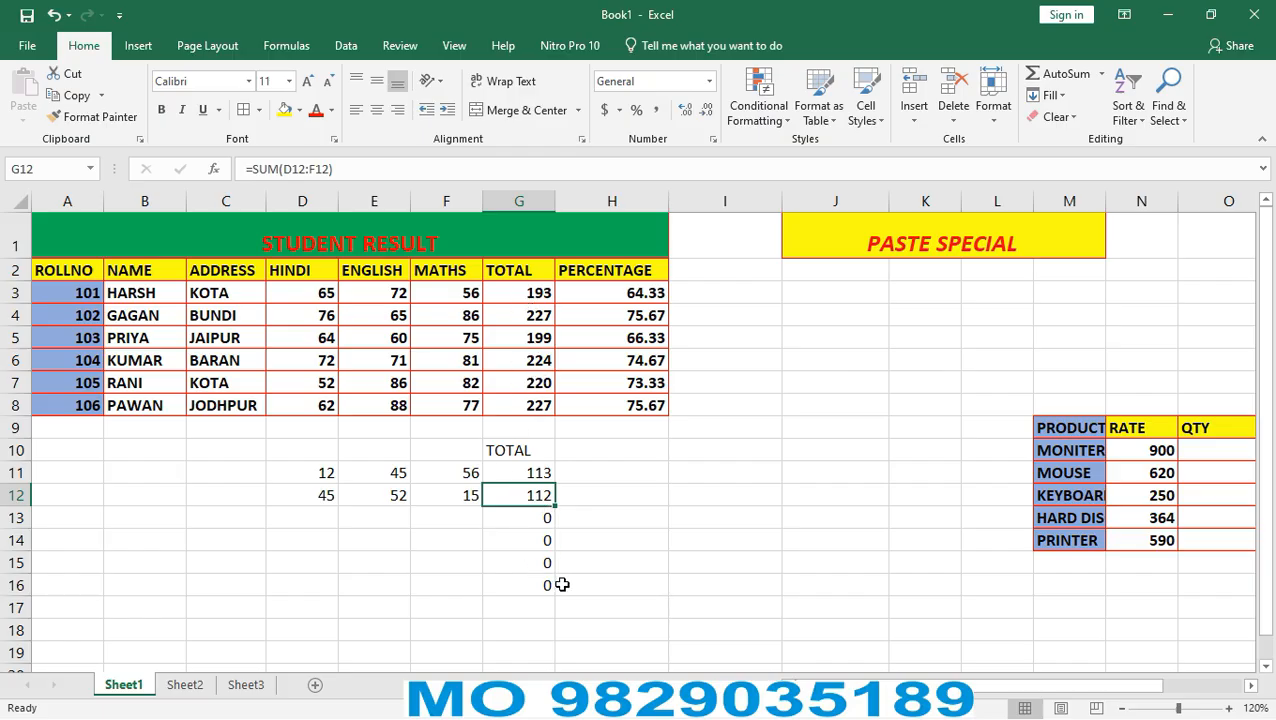
Enter the marks 25, 56 and 14 in D13:F13 for the third pasted total.
click(308, 518)
text(25)
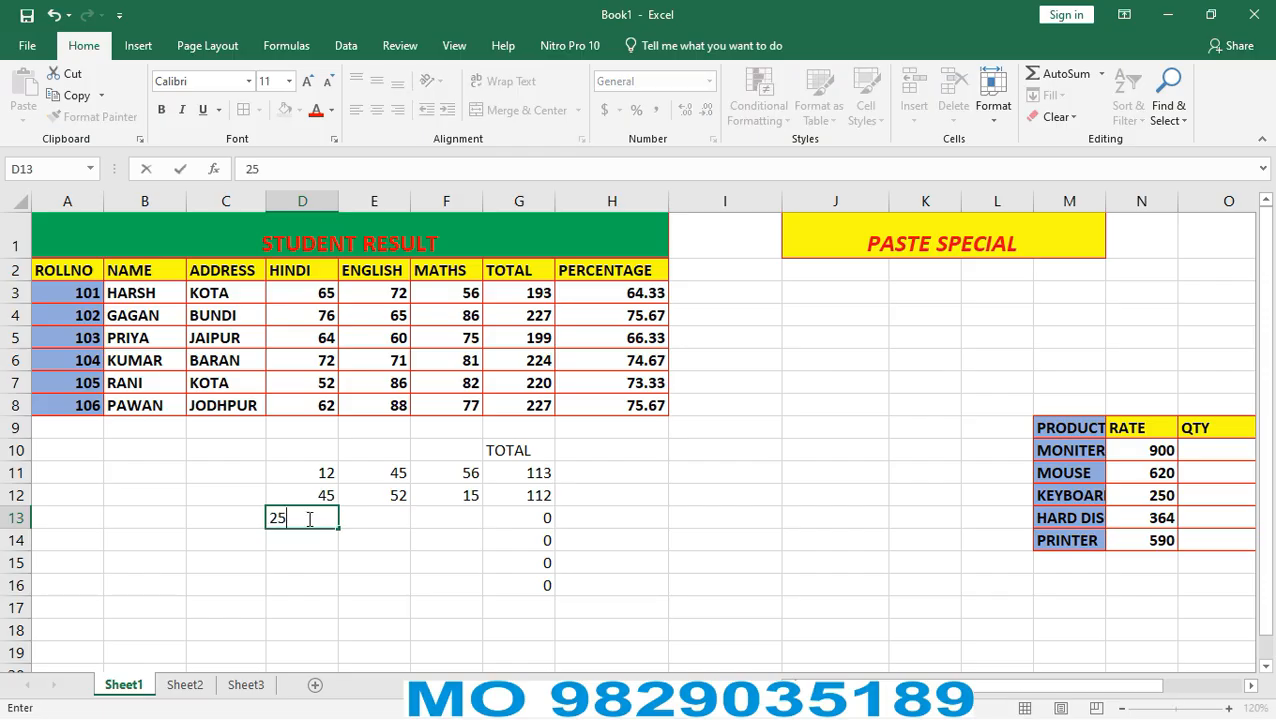
key(Tab)
text(56)
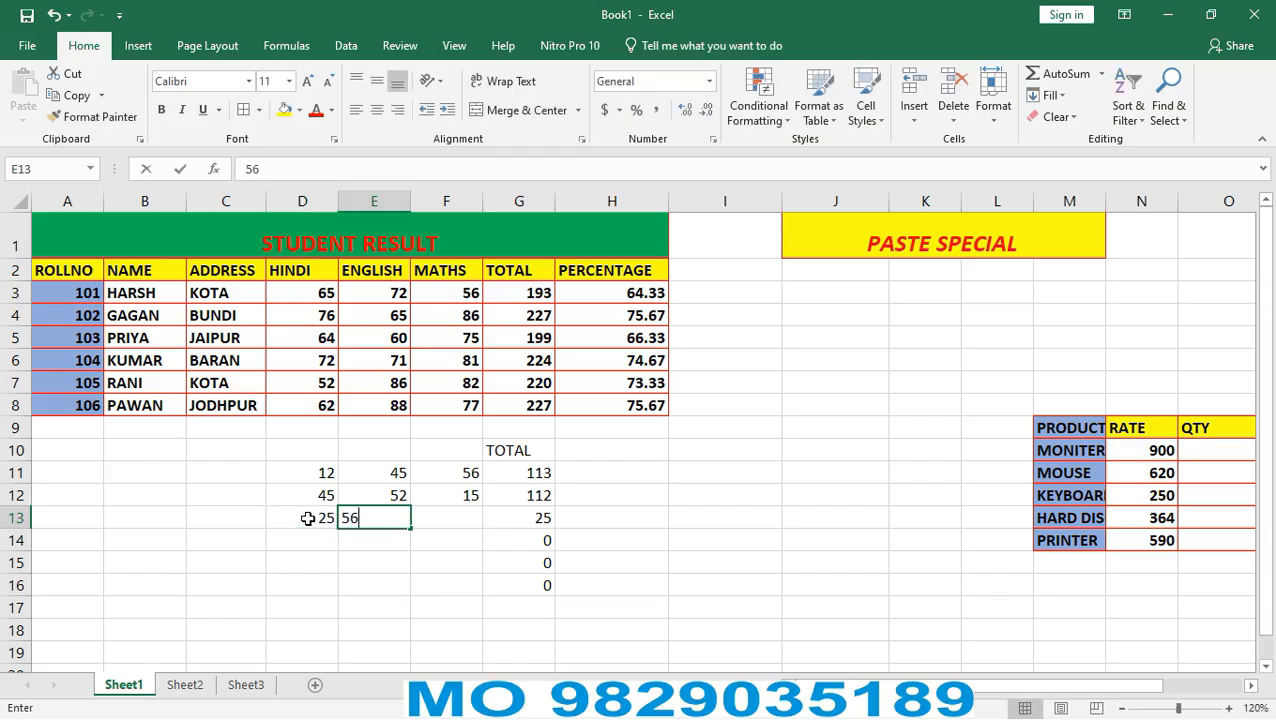
key(Tab)
text(14)
key(Tab)
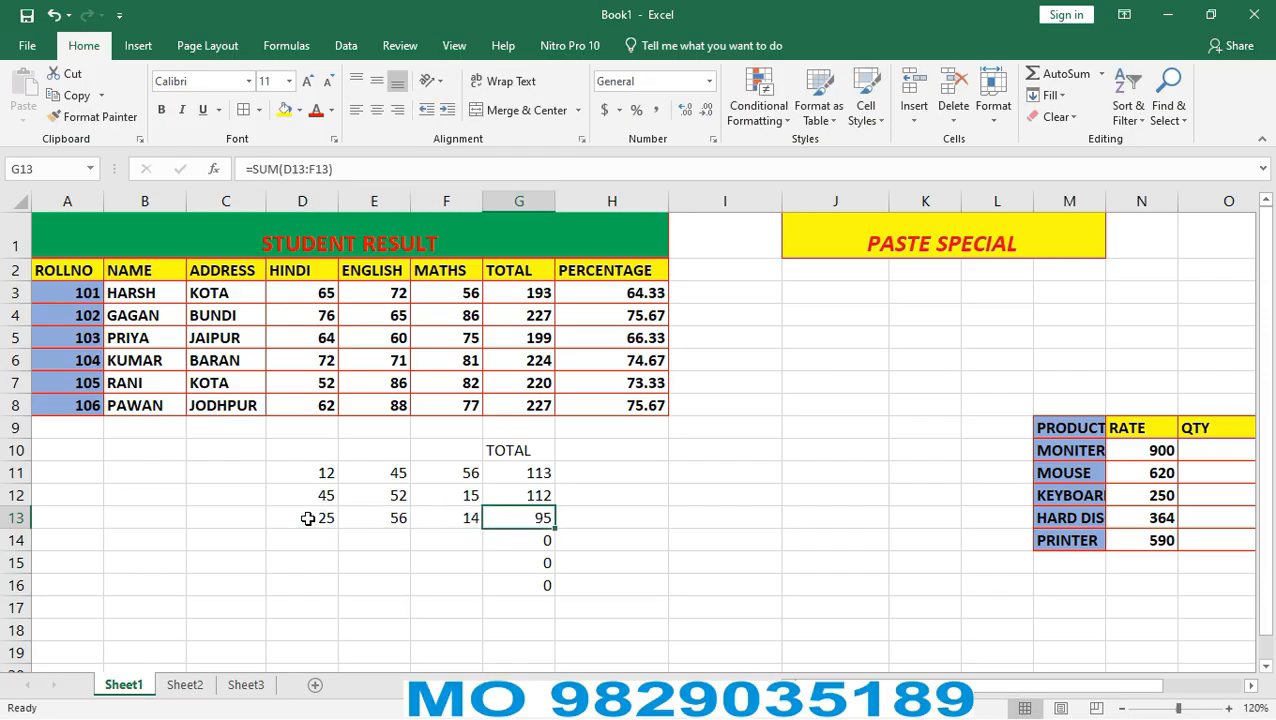
Compare the pasted formula in G11 with the source formula in G3.
drag(290, 432, 600, 606)
click(515, 475)
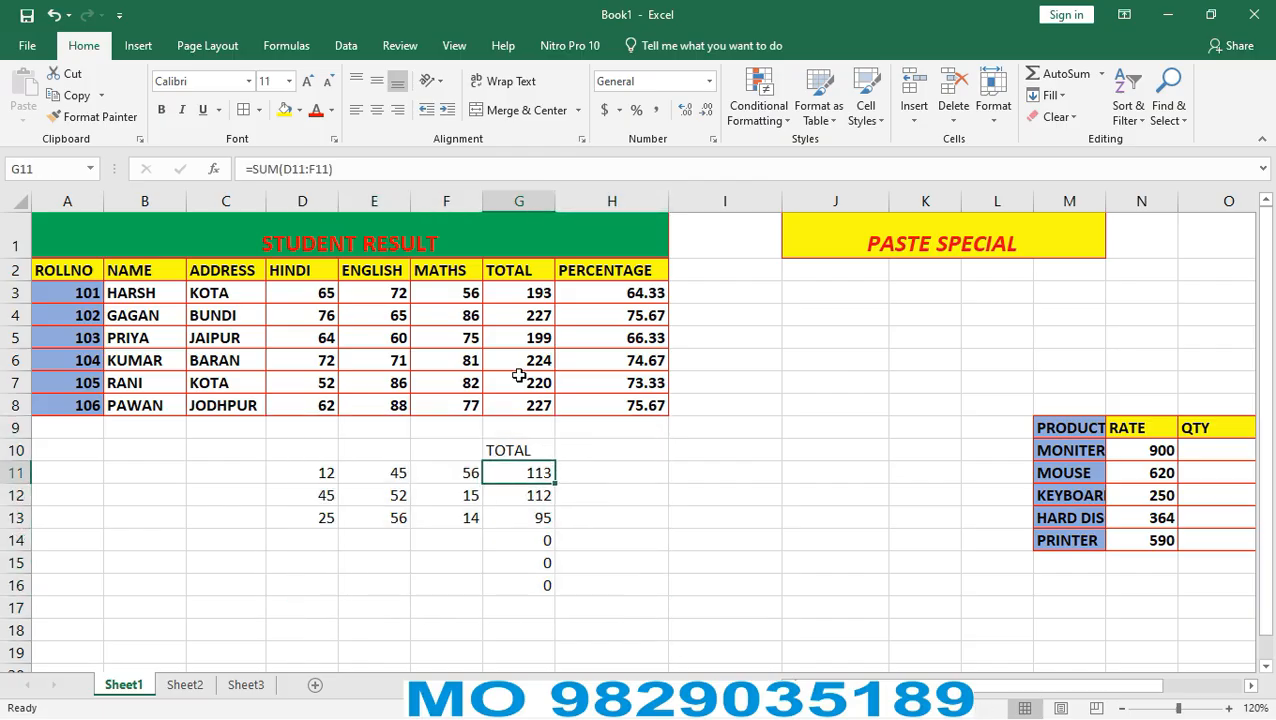
click(508, 291)
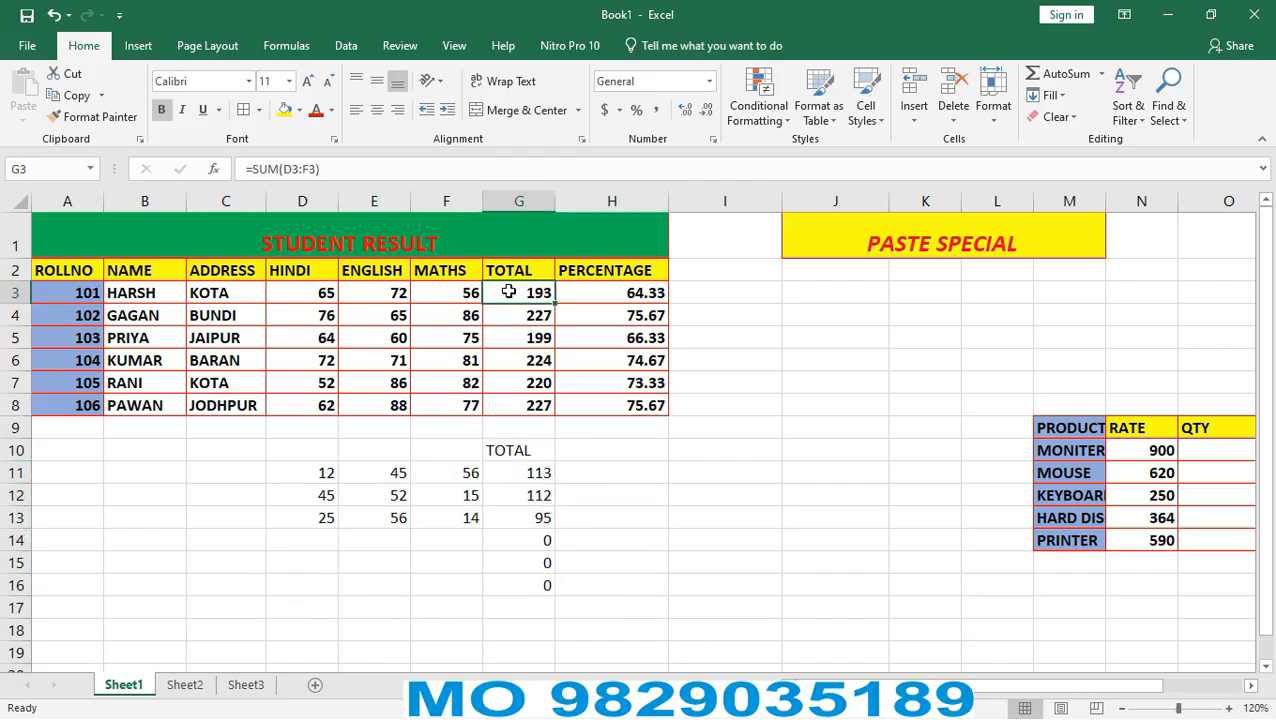
click(503, 472)
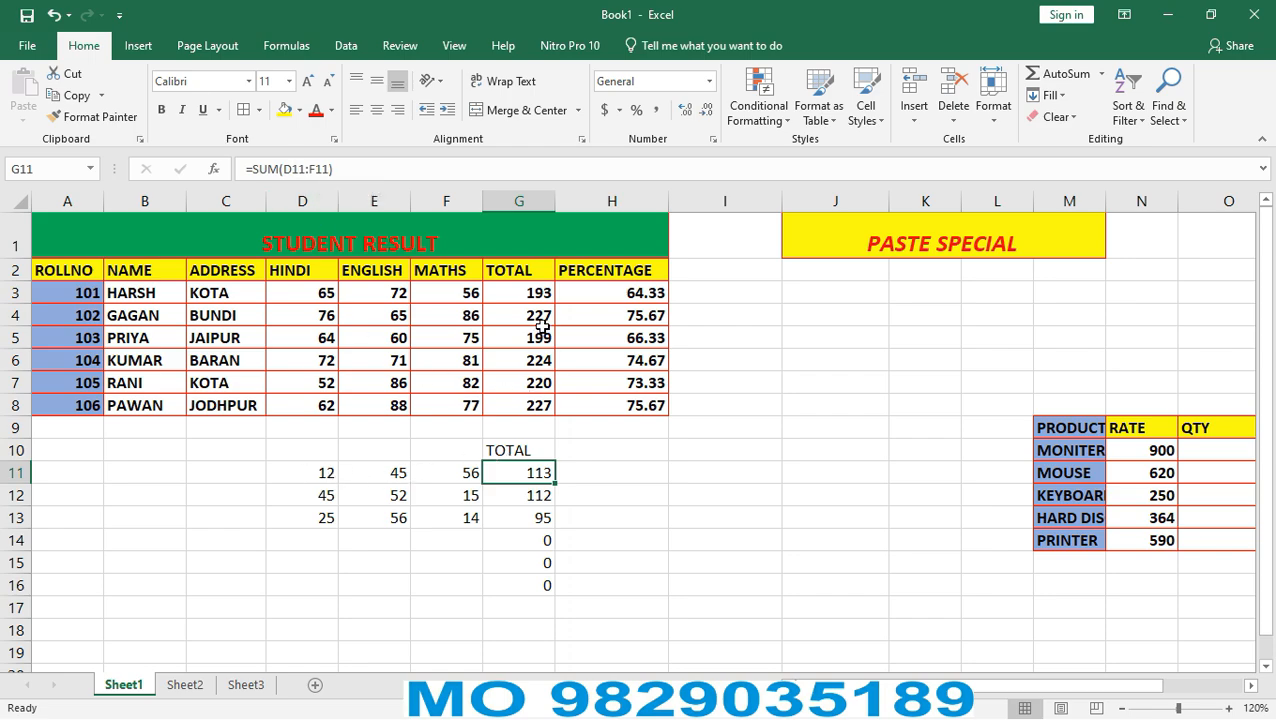
click(530, 292)
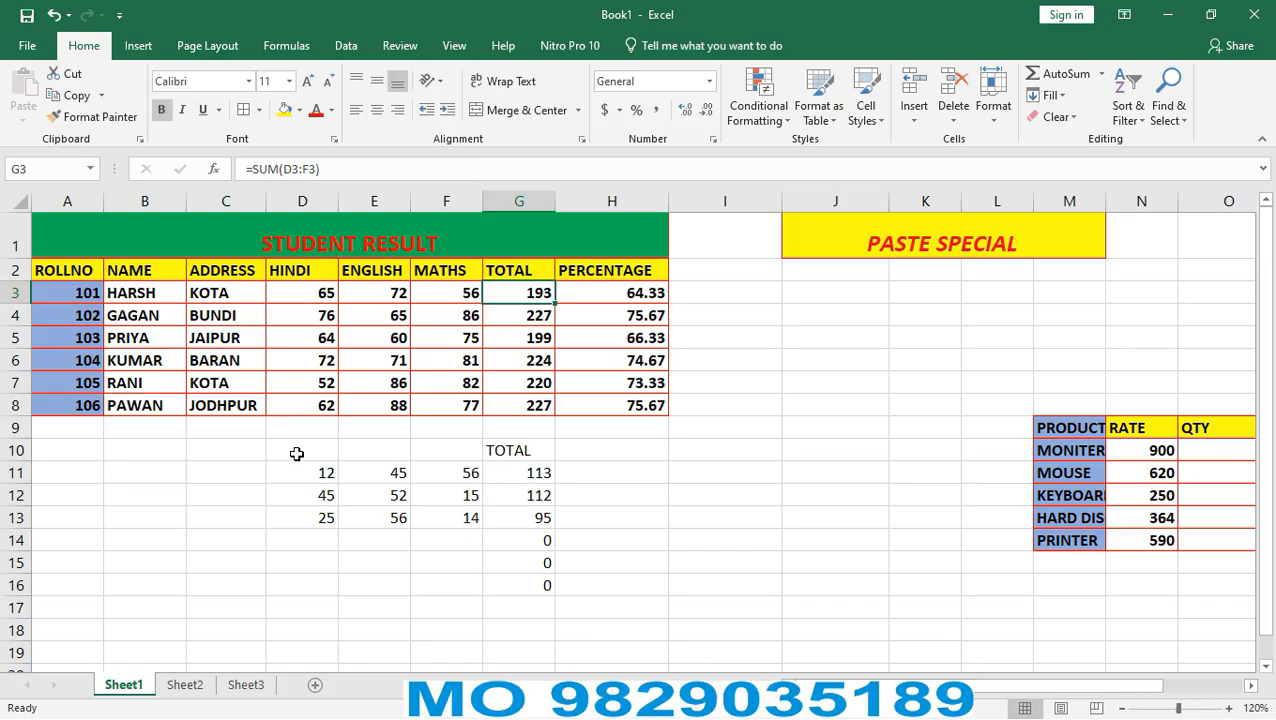
Delete the test marks and pasted totals in the block D10:H18.
drag(293, 444, 607, 624)
key(Delete)
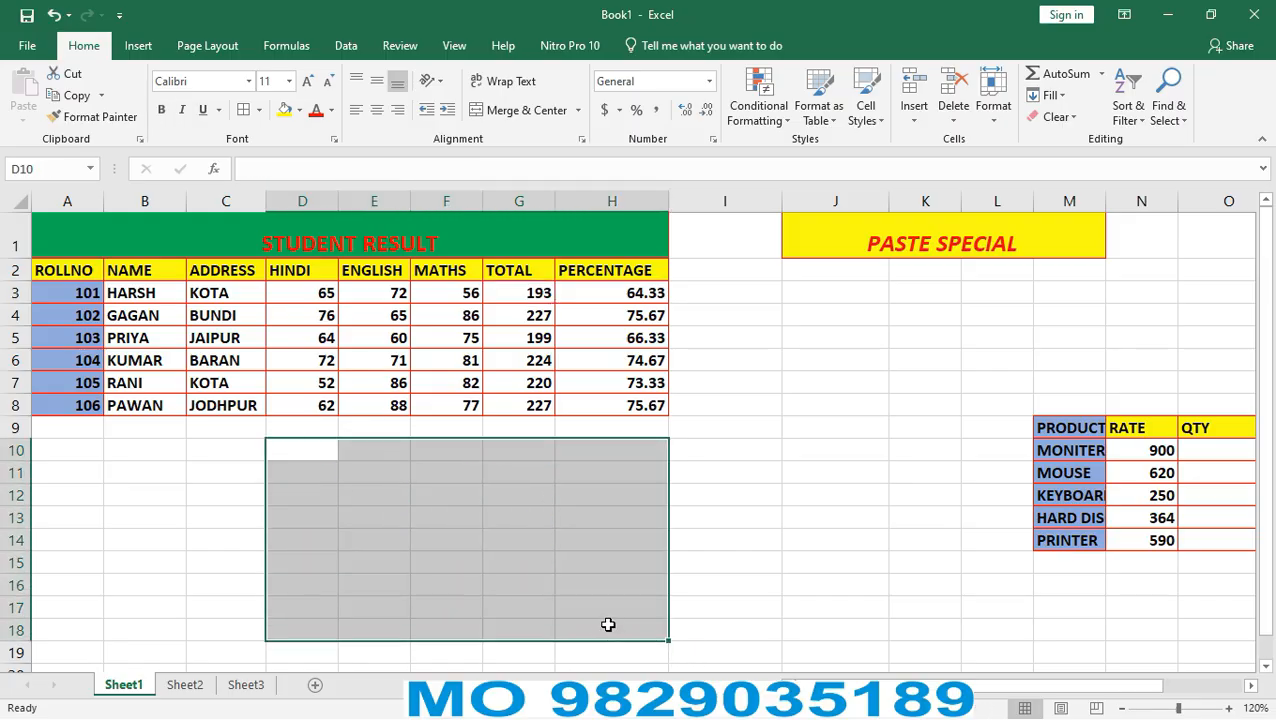
click(605, 604)
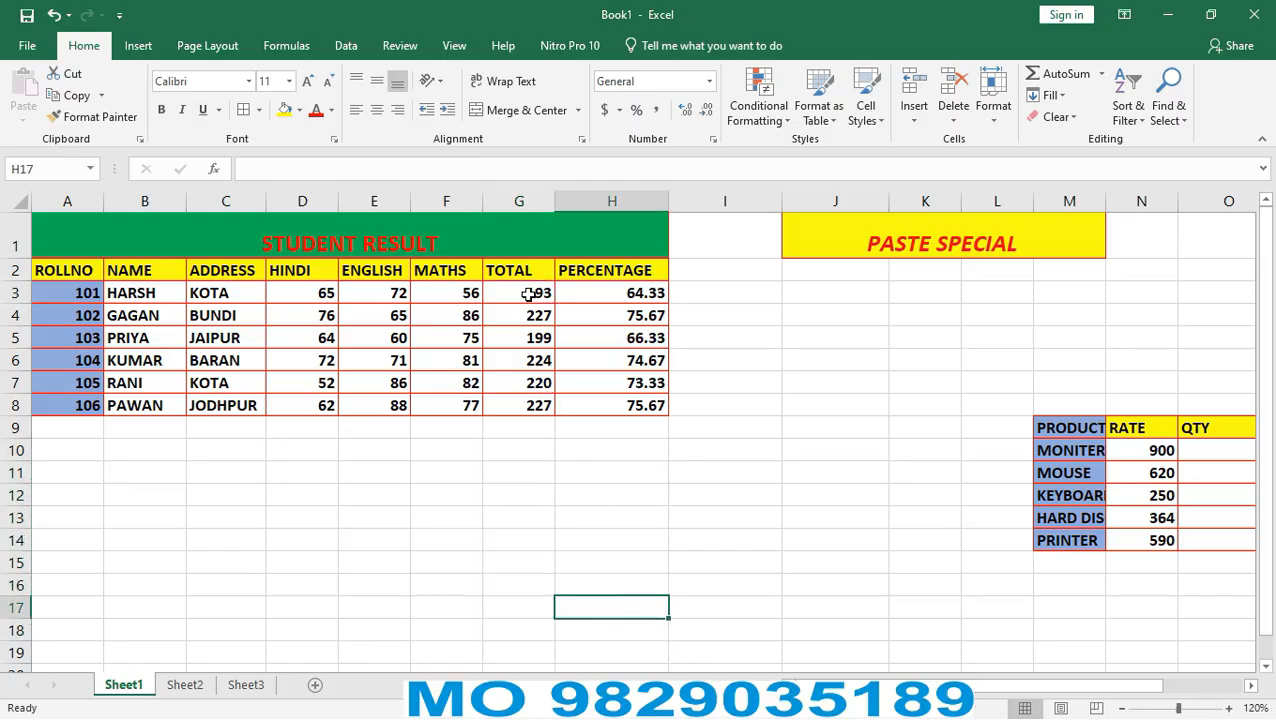
Copy the totals G3:G8 and use Paste Special to paste only their values starting at G10.
drag(527, 293, 524, 405)
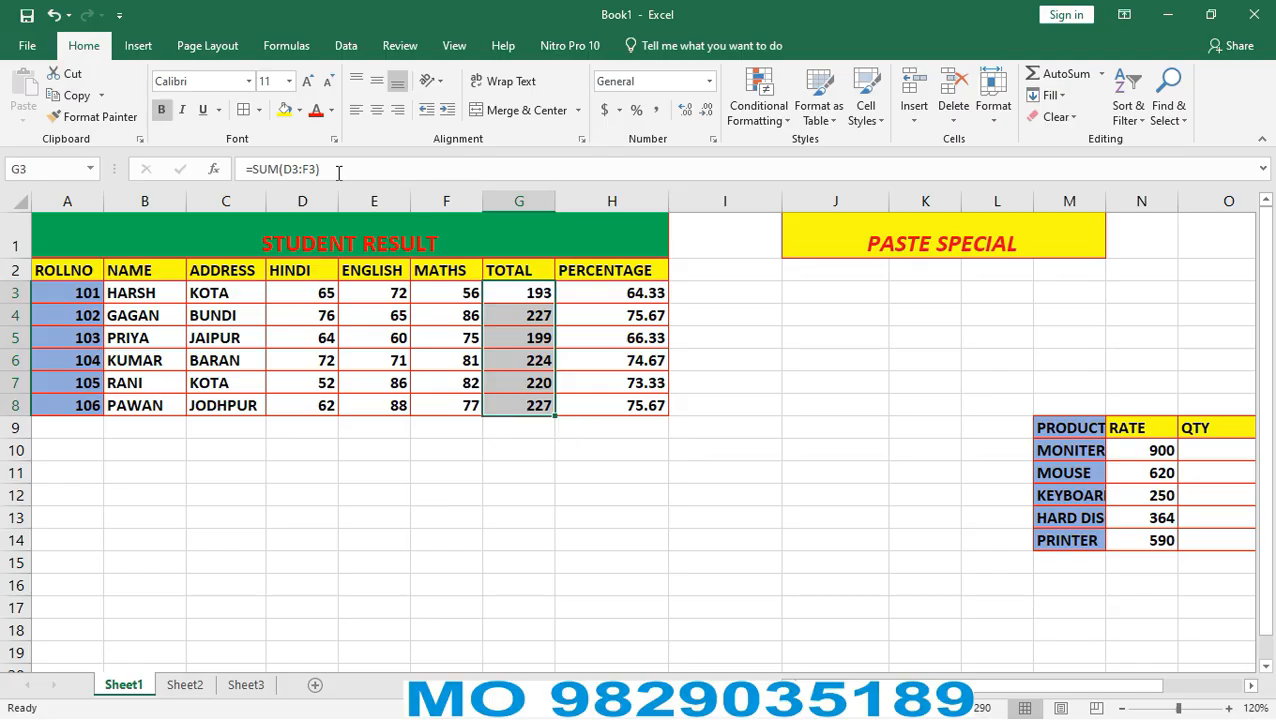
click(532, 294)
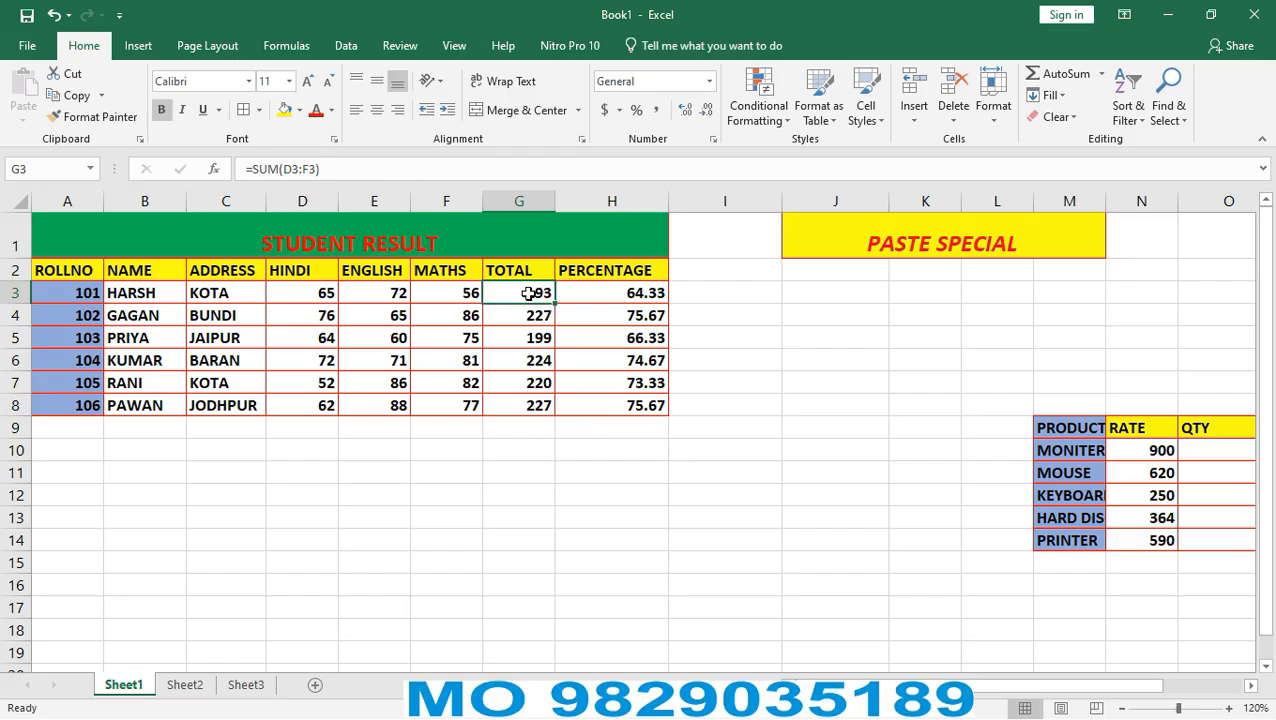
drag(528, 293, 535, 404)
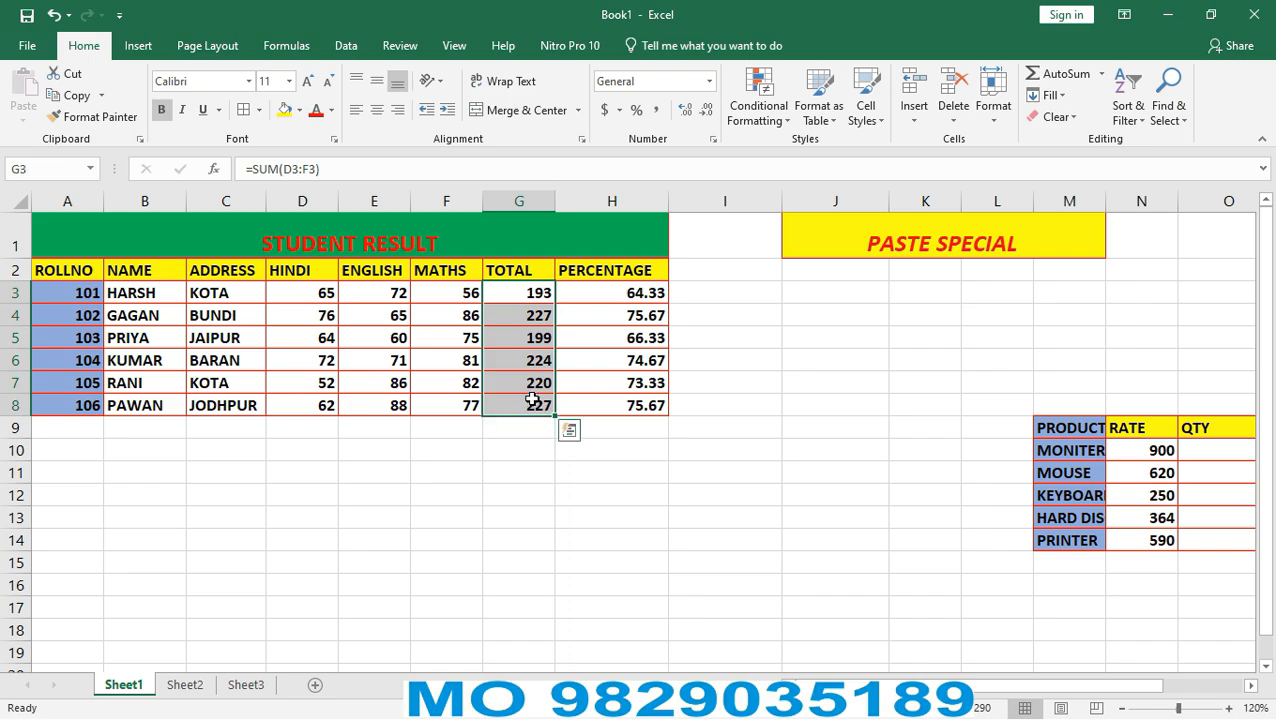
key(ctrl+c)
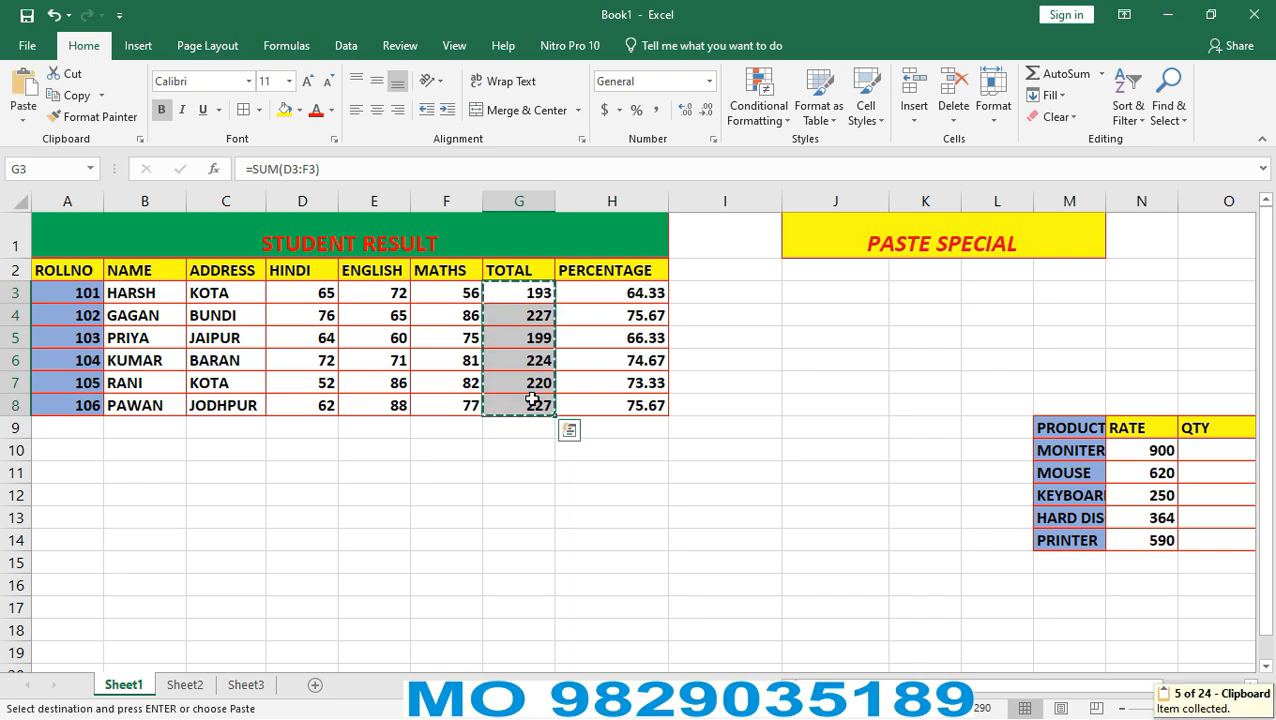
click(528, 455)
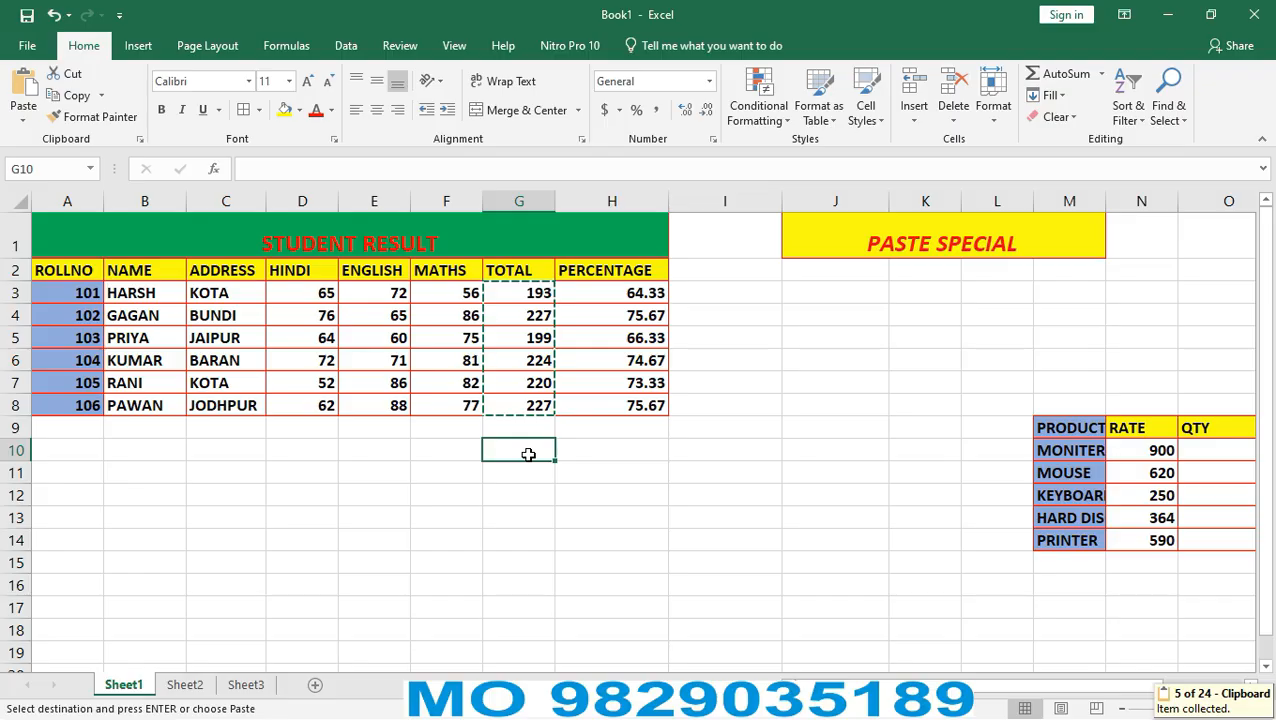
key(ctrl+alt+v)
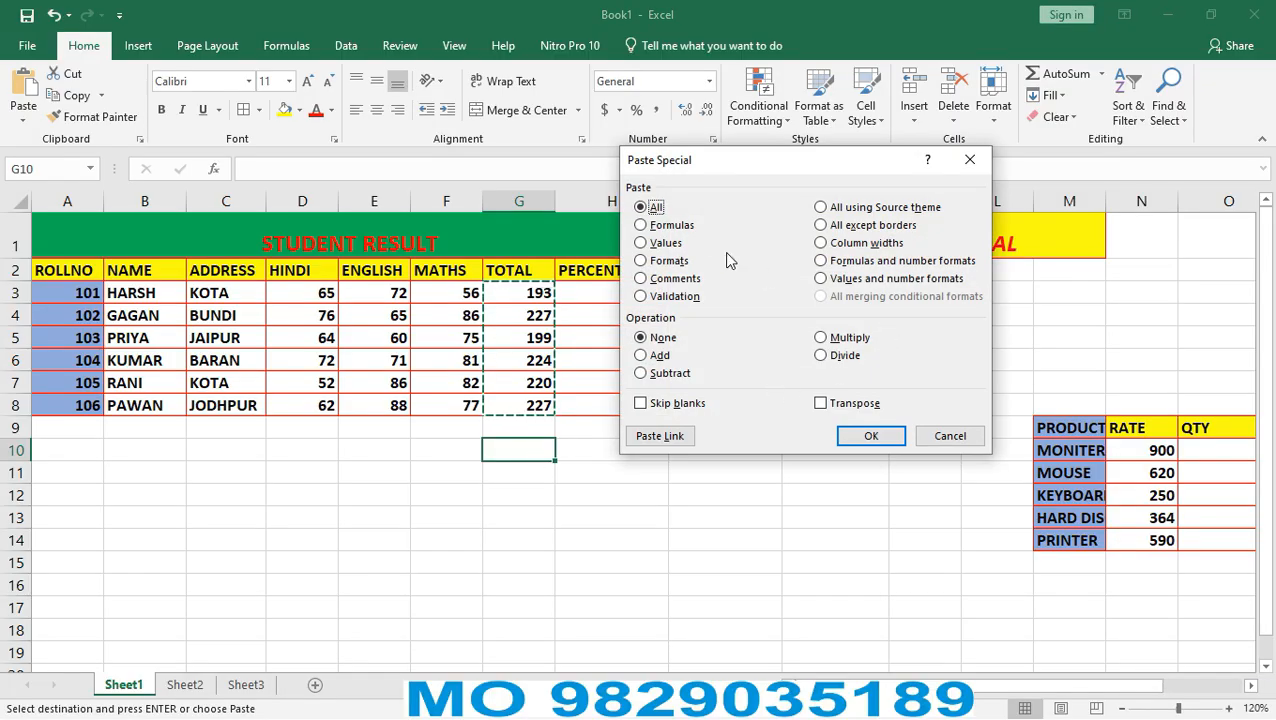
click(641, 243)
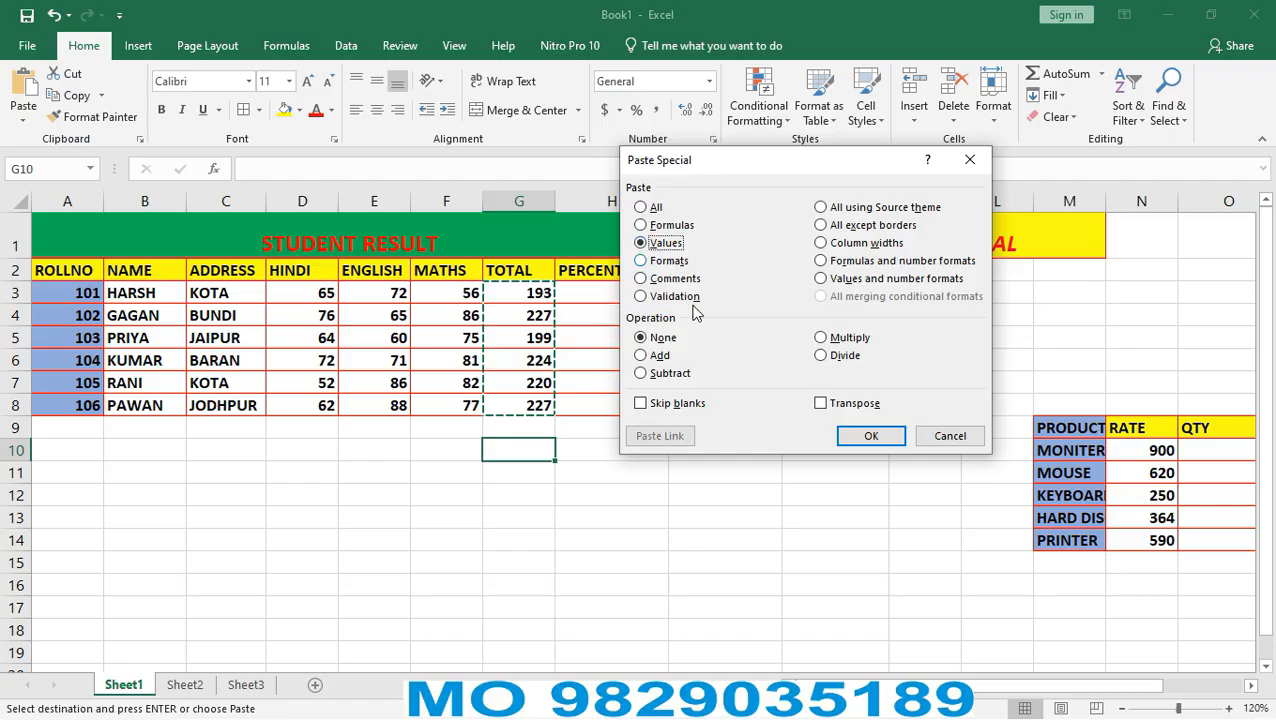
click(868, 437)
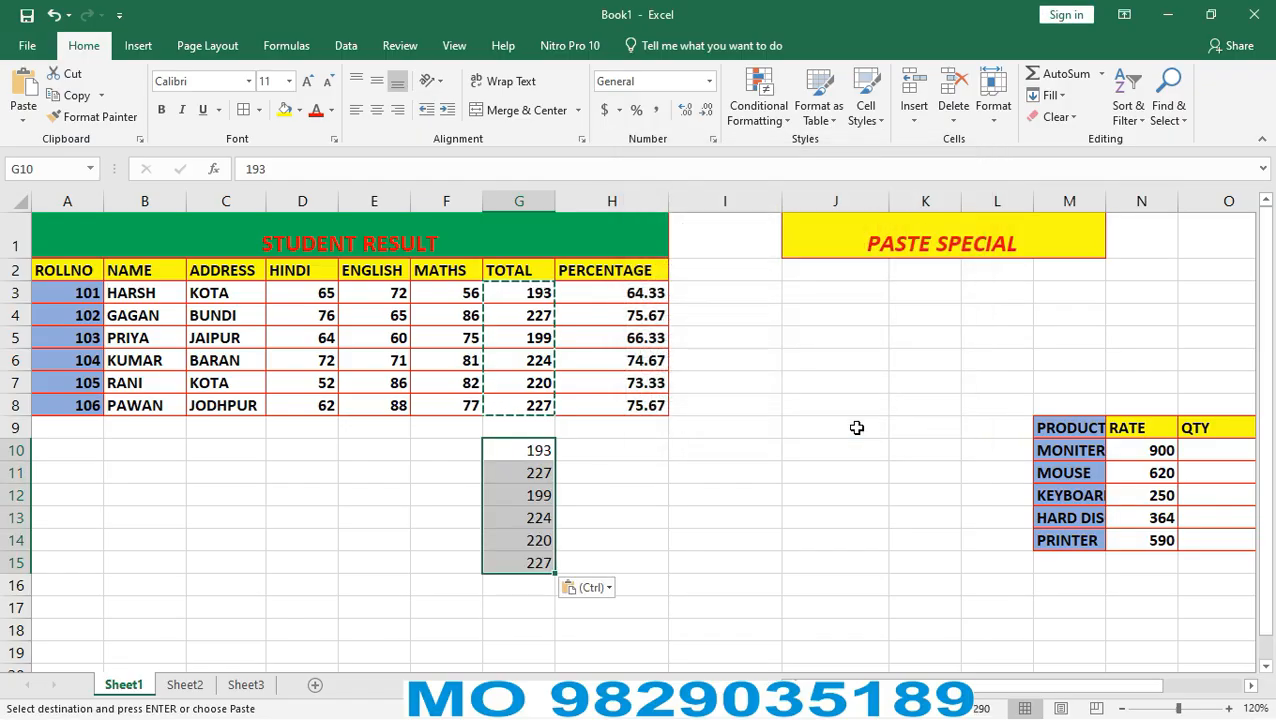
Compare the source formula in G3 with the content of the pasted cell G10.
click(770, 554)
click(538, 293)
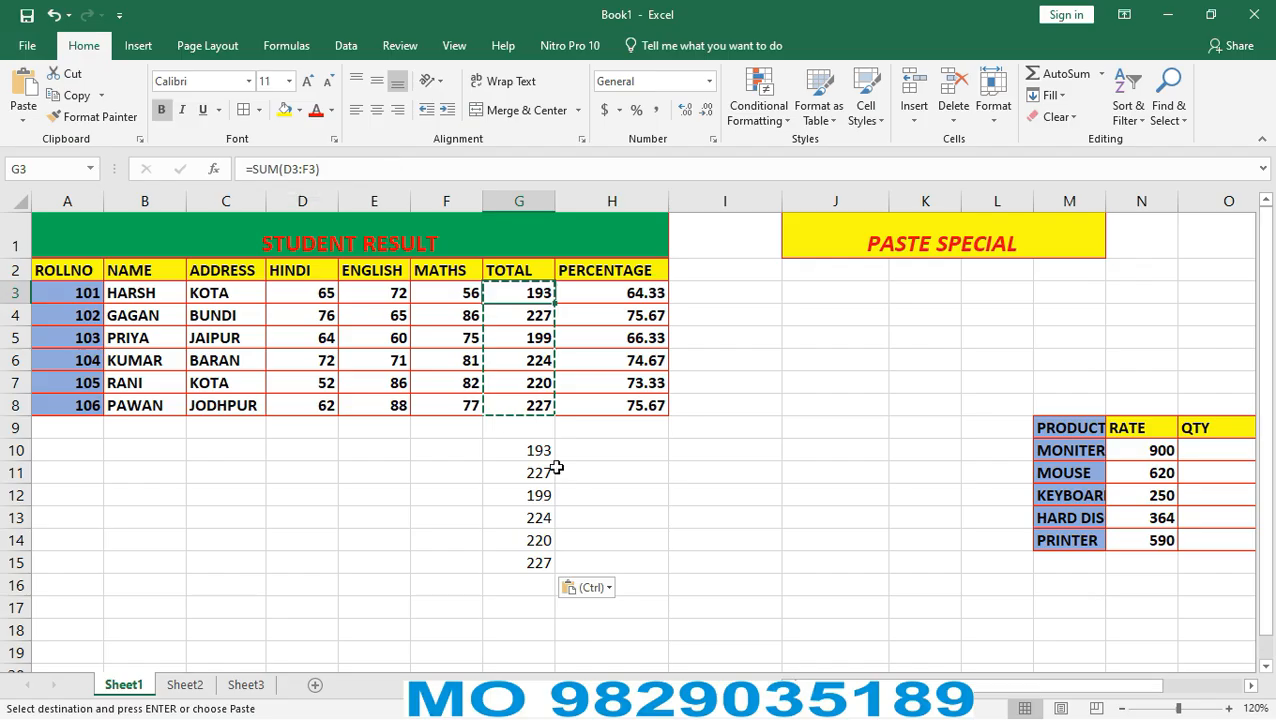
click(511, 452)
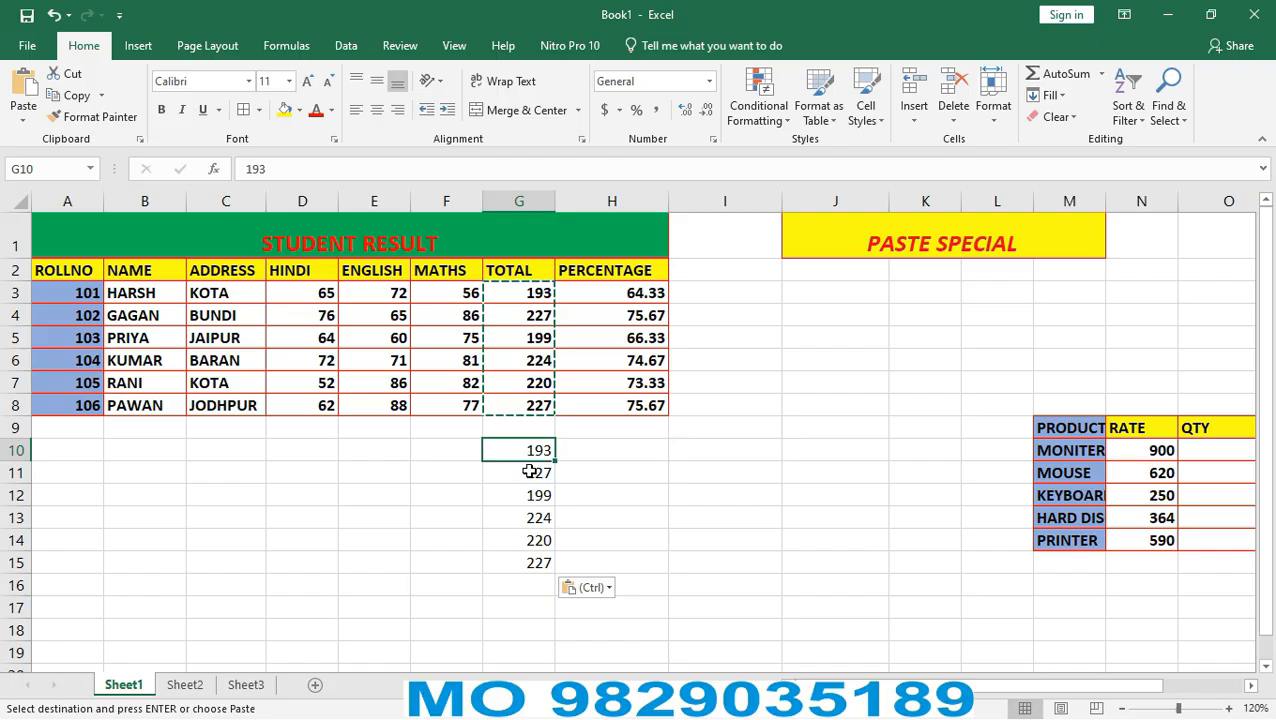
Delete the pasted total values from G10:G15.
drag(530, 458, 541, 561)
key(Delete)
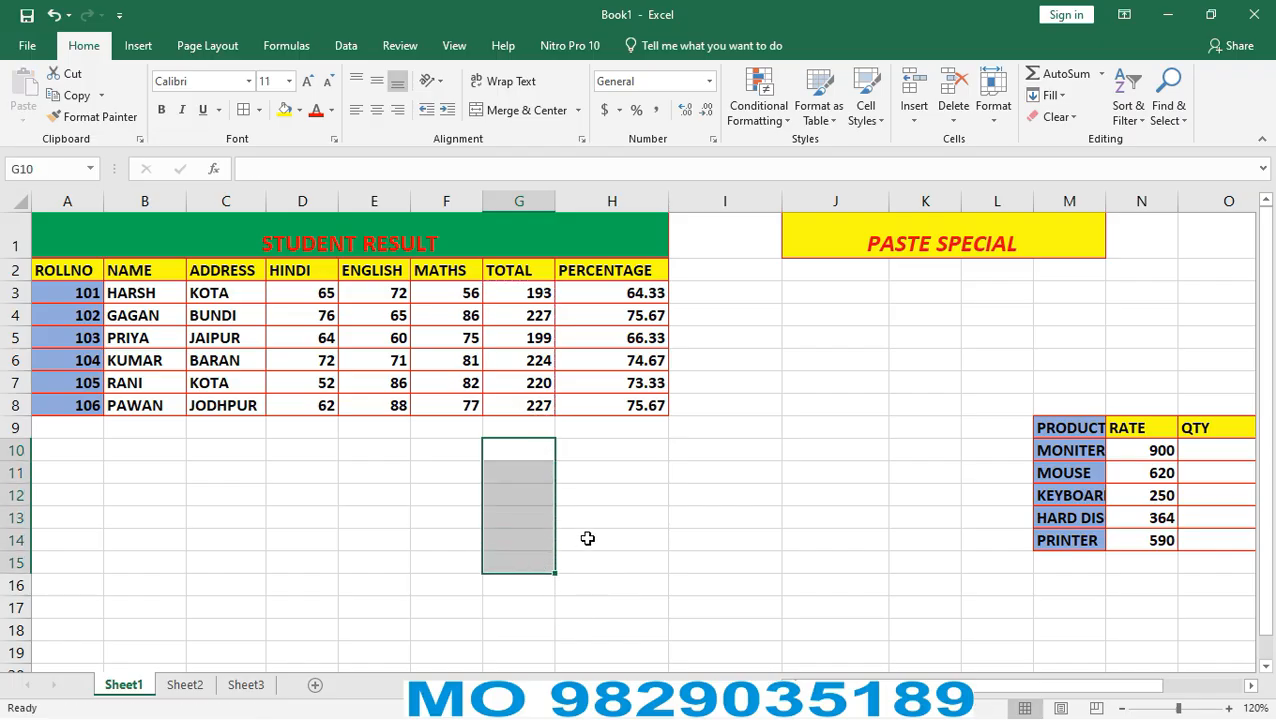
click(587, 538)
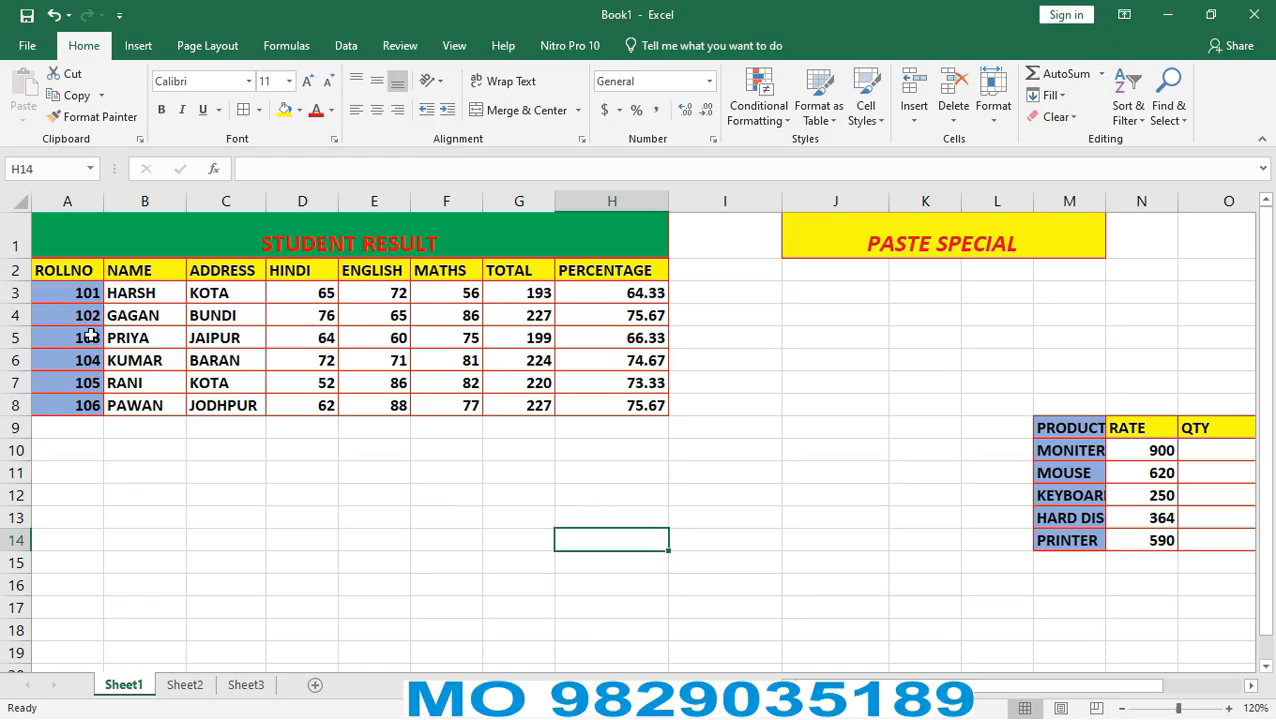
Copy the student result table A2:H8 with its headings.
click(146, 292)
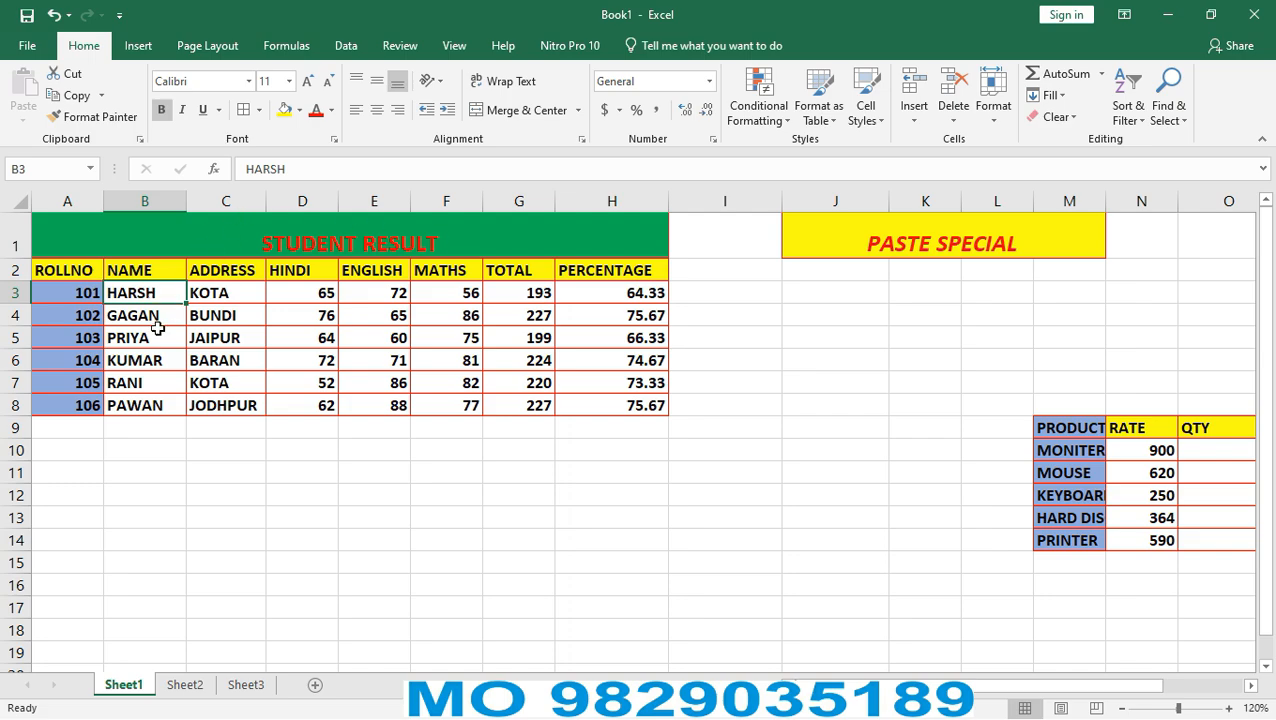
click(190, 360)
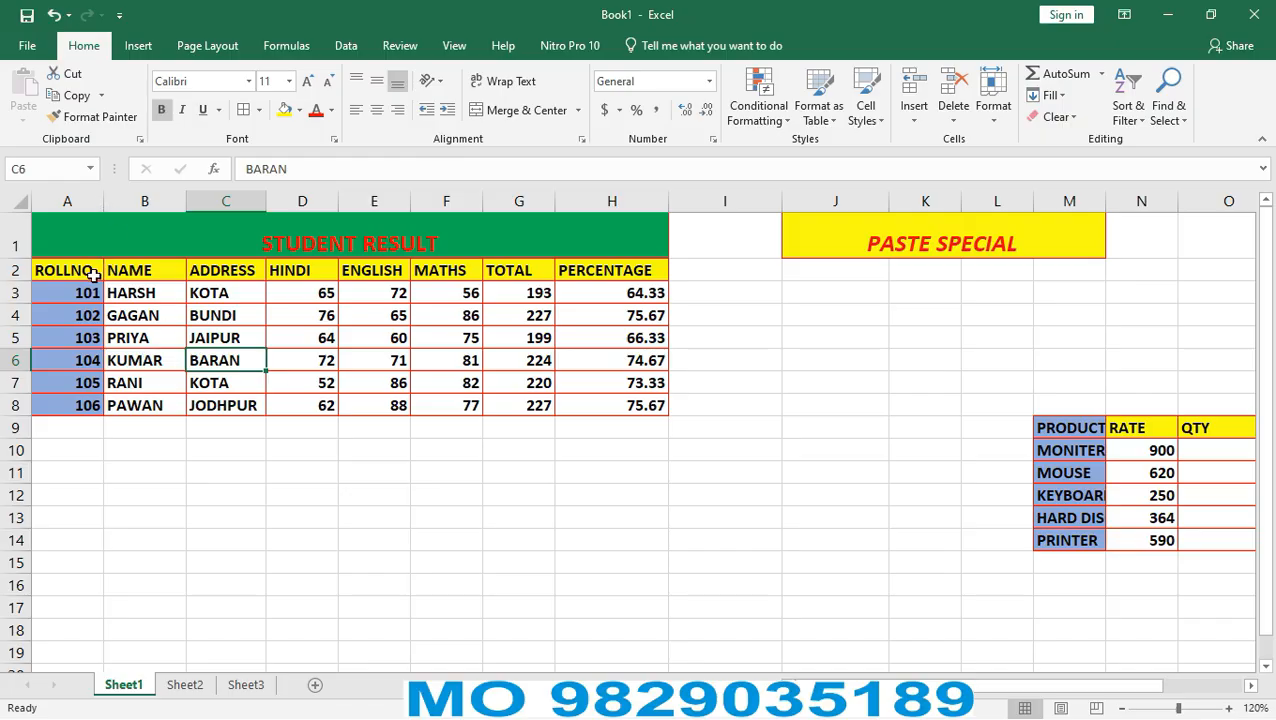
drag(78, 268, 627, 393)
key(ctrl+c)
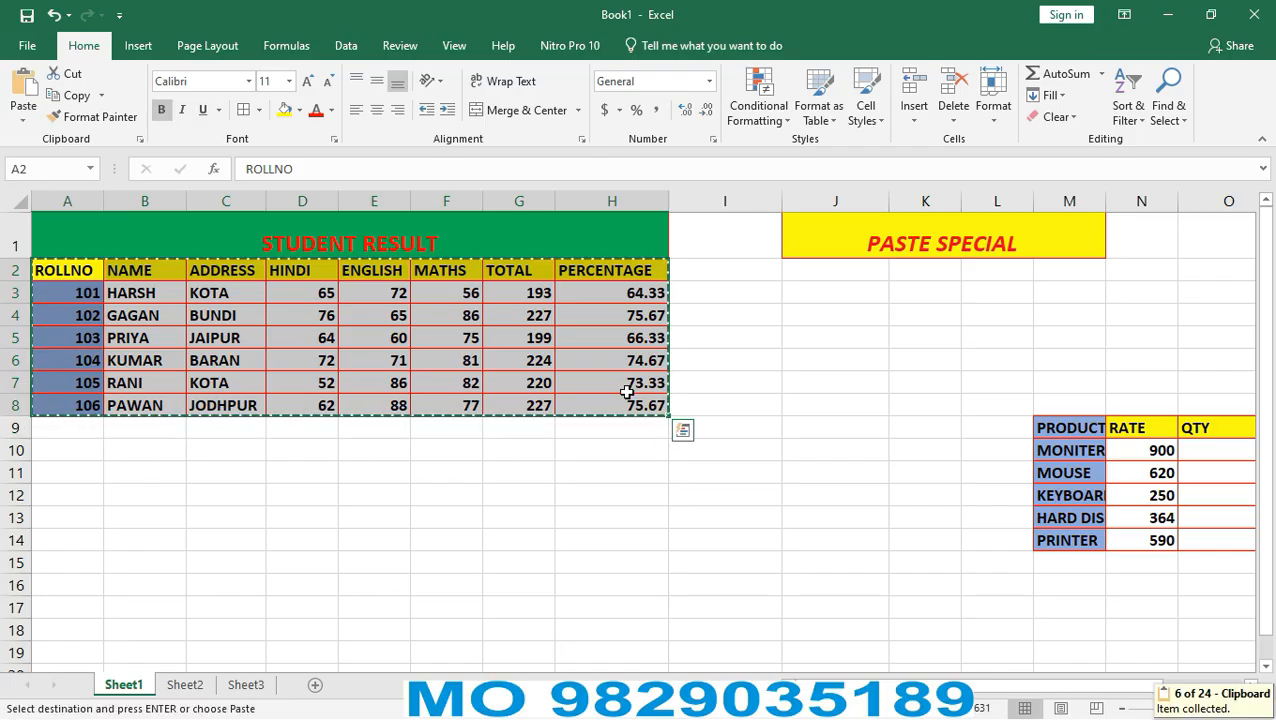
key(ctrl+alt+v)
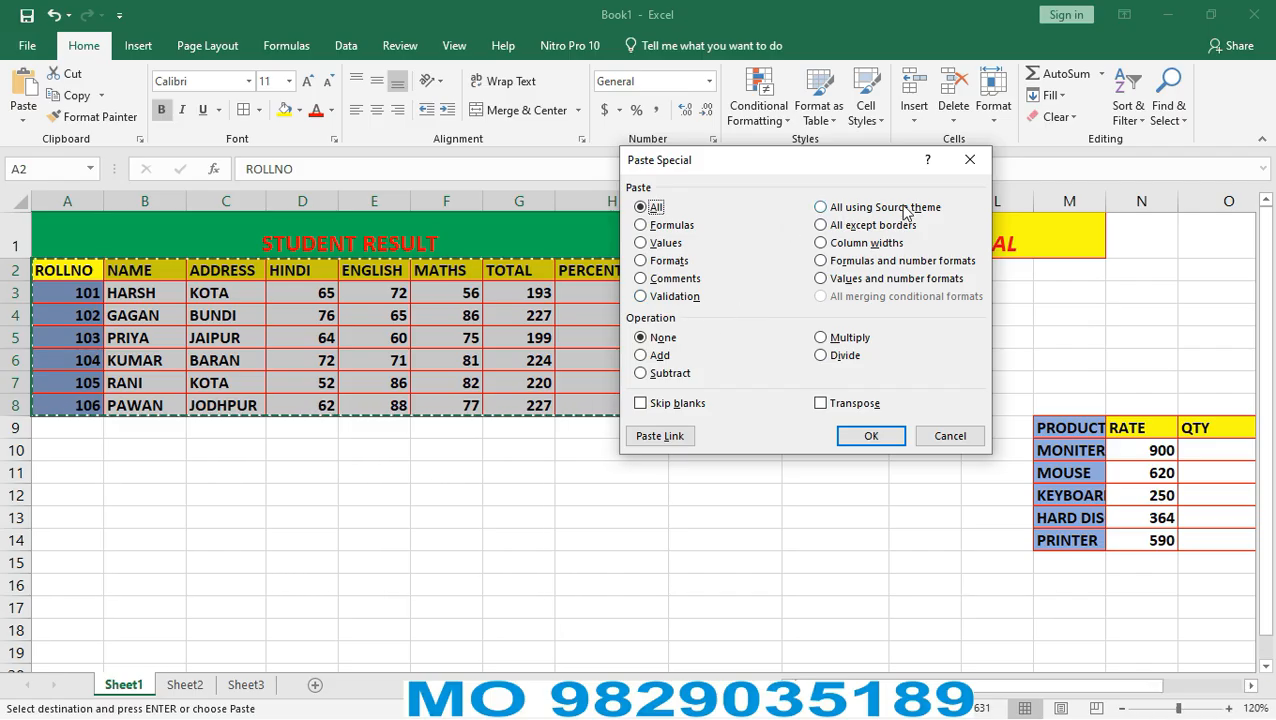
click(970, 160)
click(611, 490)
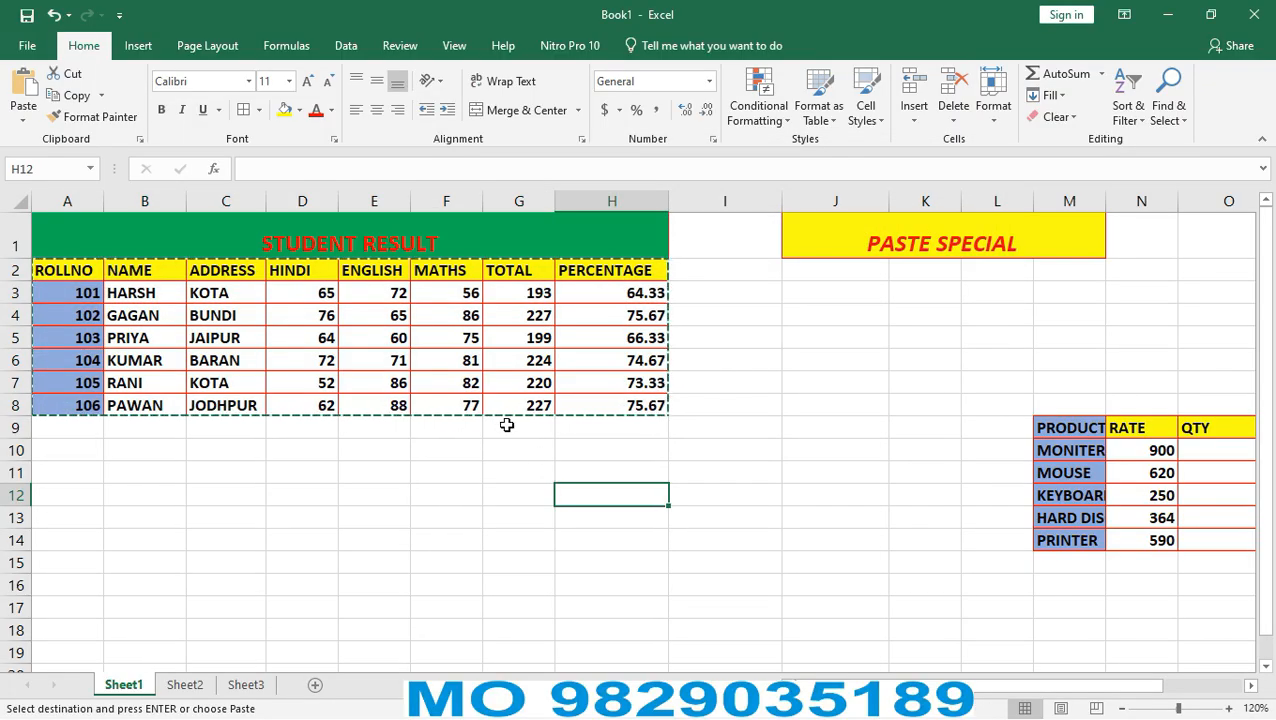
drag(53, 270, 590, 405)
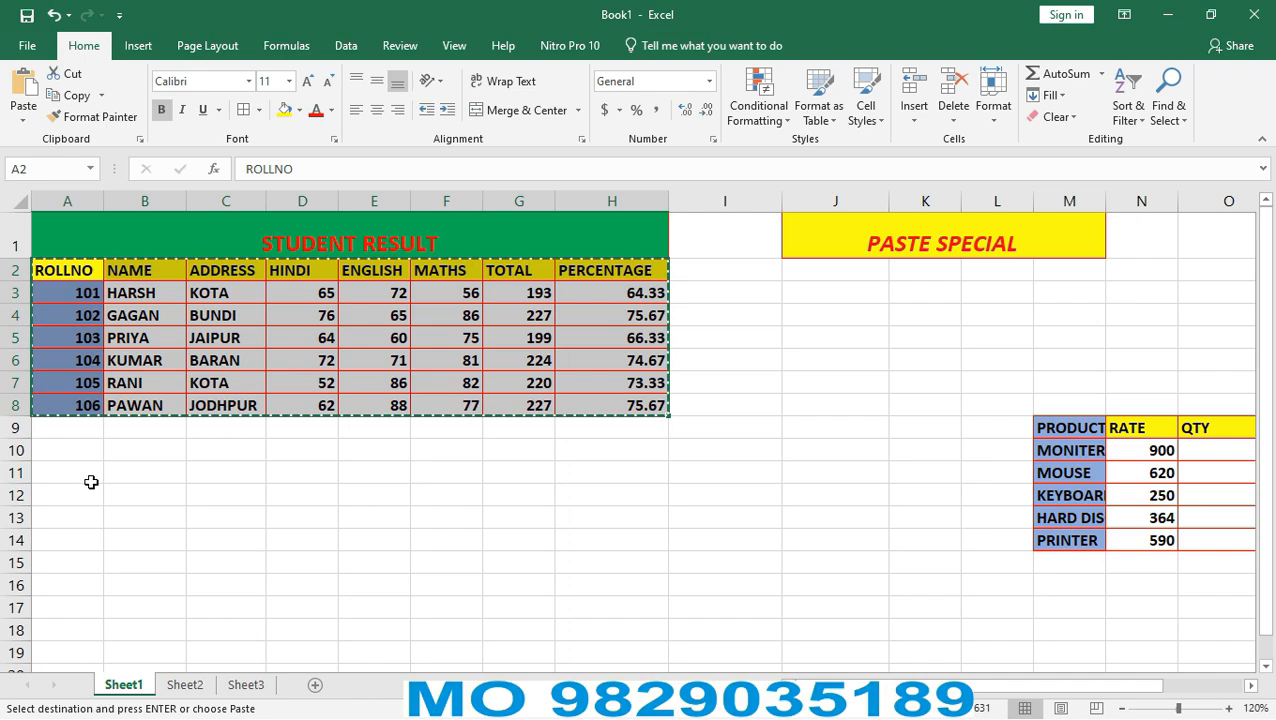
Paste the copied result table at B11 using the Paste Special option All using Source theme.
click(143, 471)
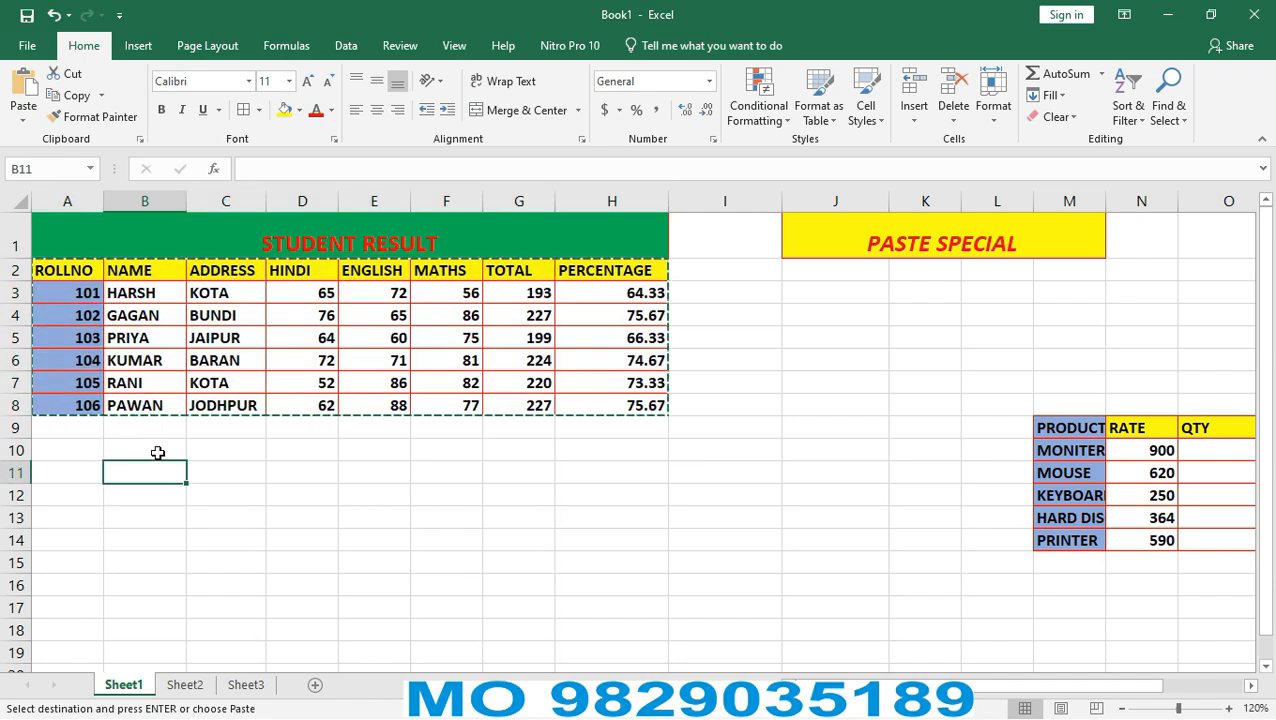
key(ctrl+alt+v)
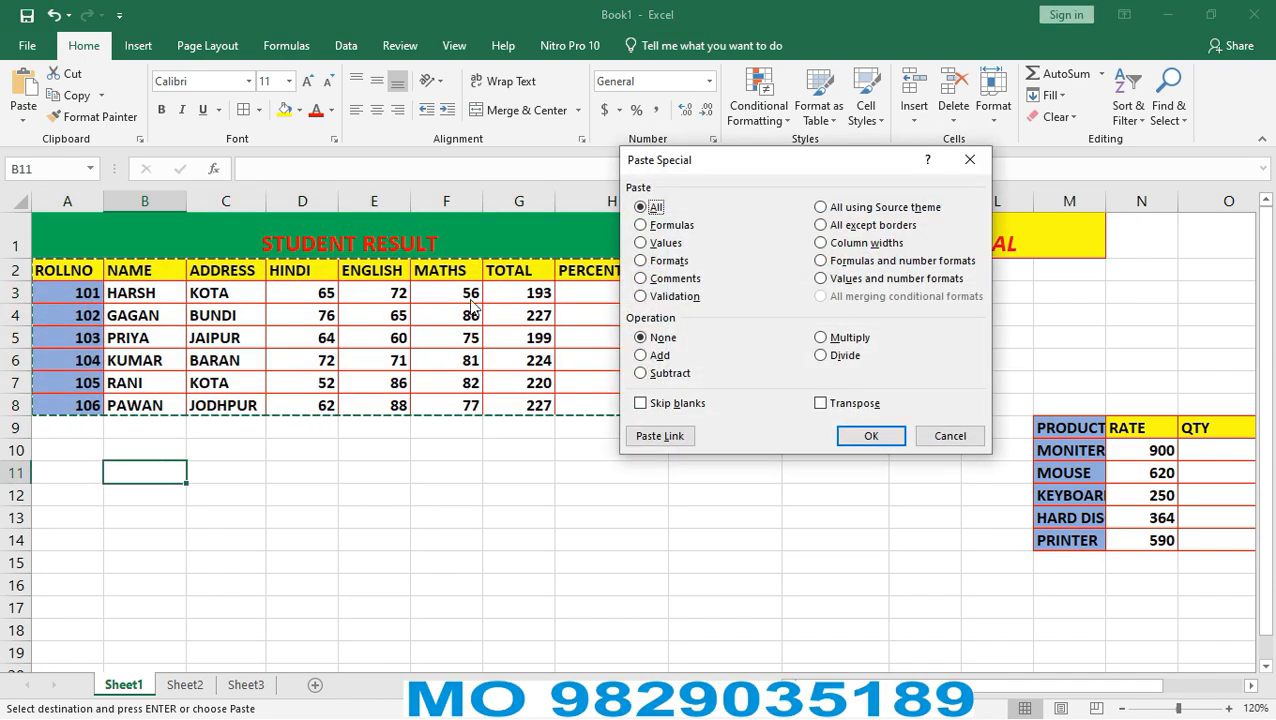
click(870, 209)
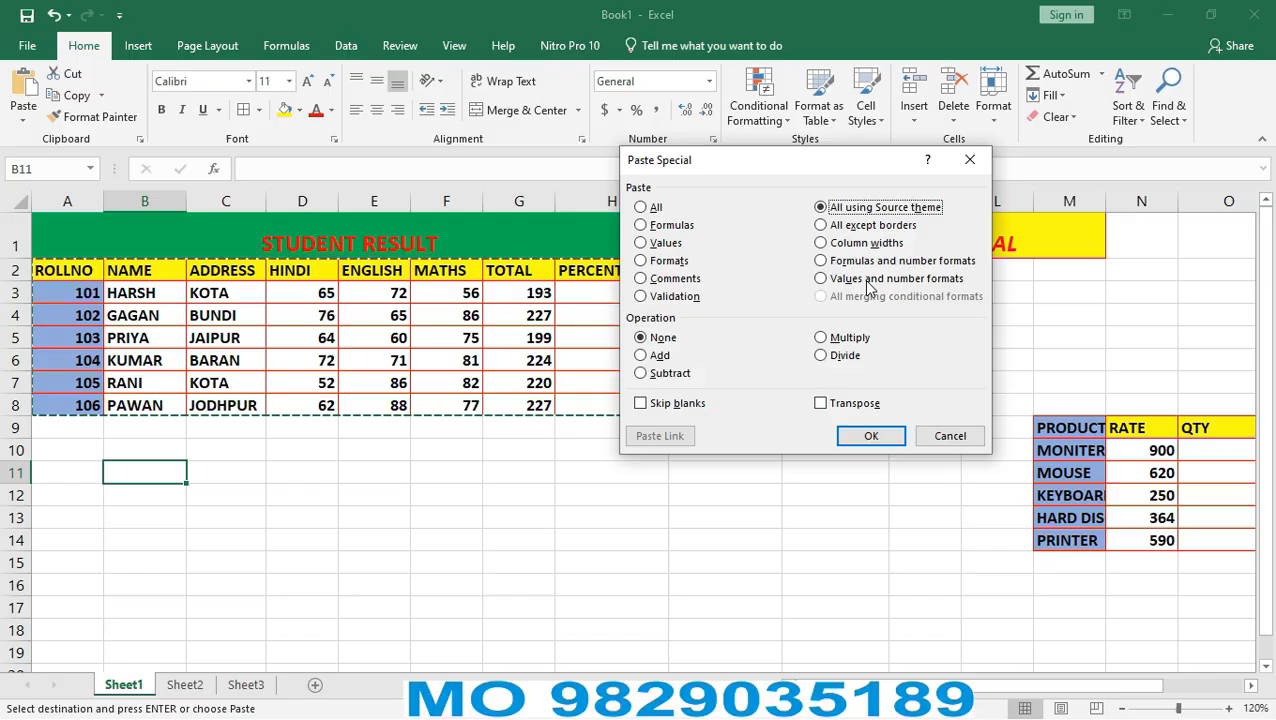
click(866, 437)
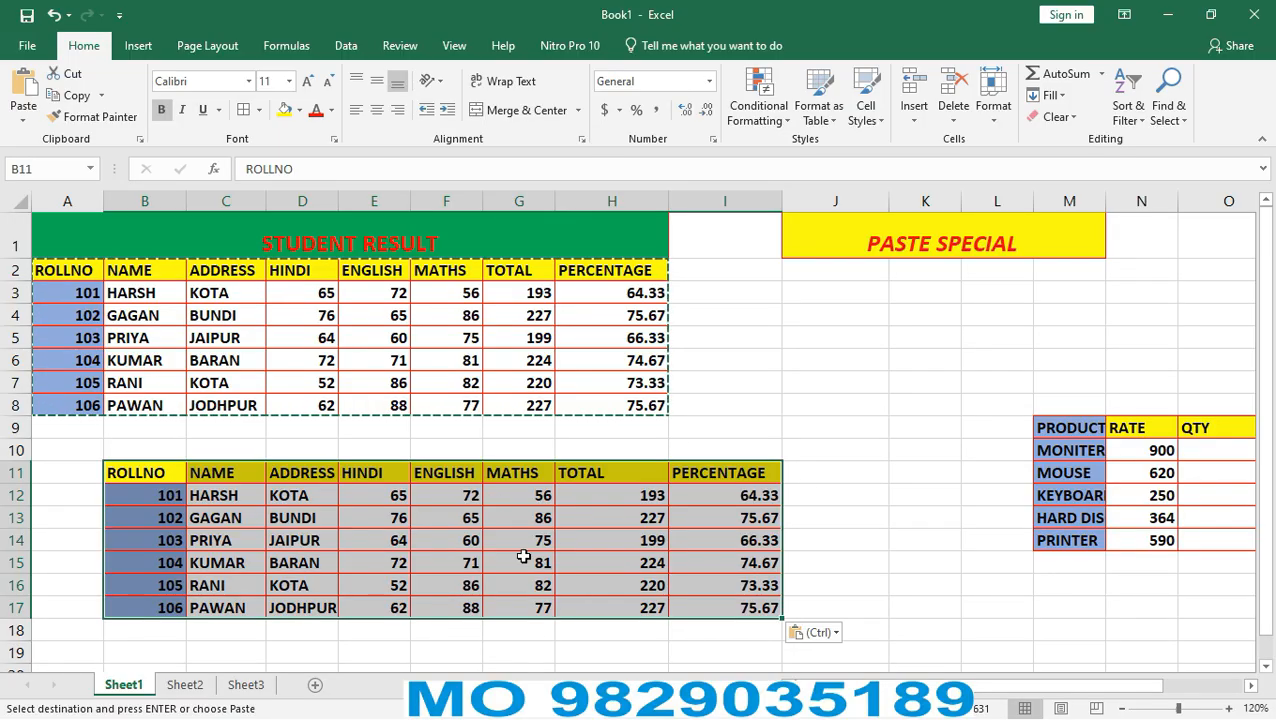
Move the pasted table so that its heading row starts at C13.
drag(130, 465, 288, 604)
click(366, 524)
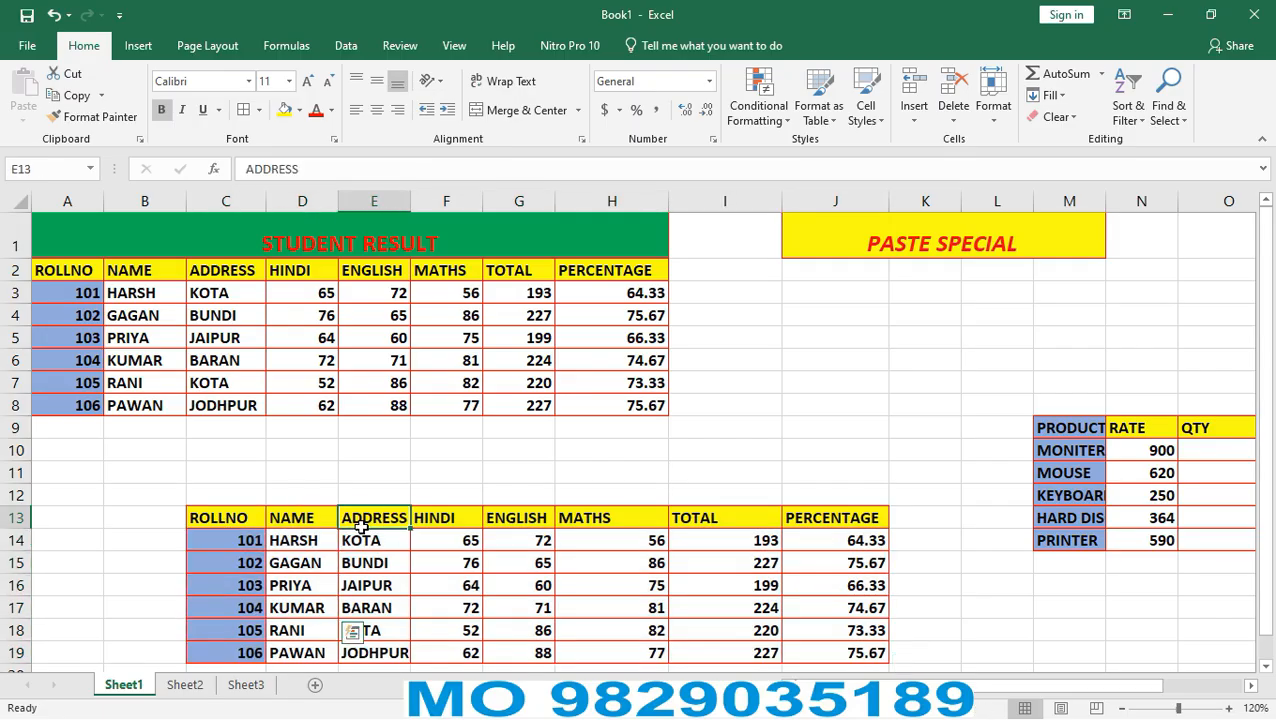
drag(250, 513, 823, 533)
click(617, 409)
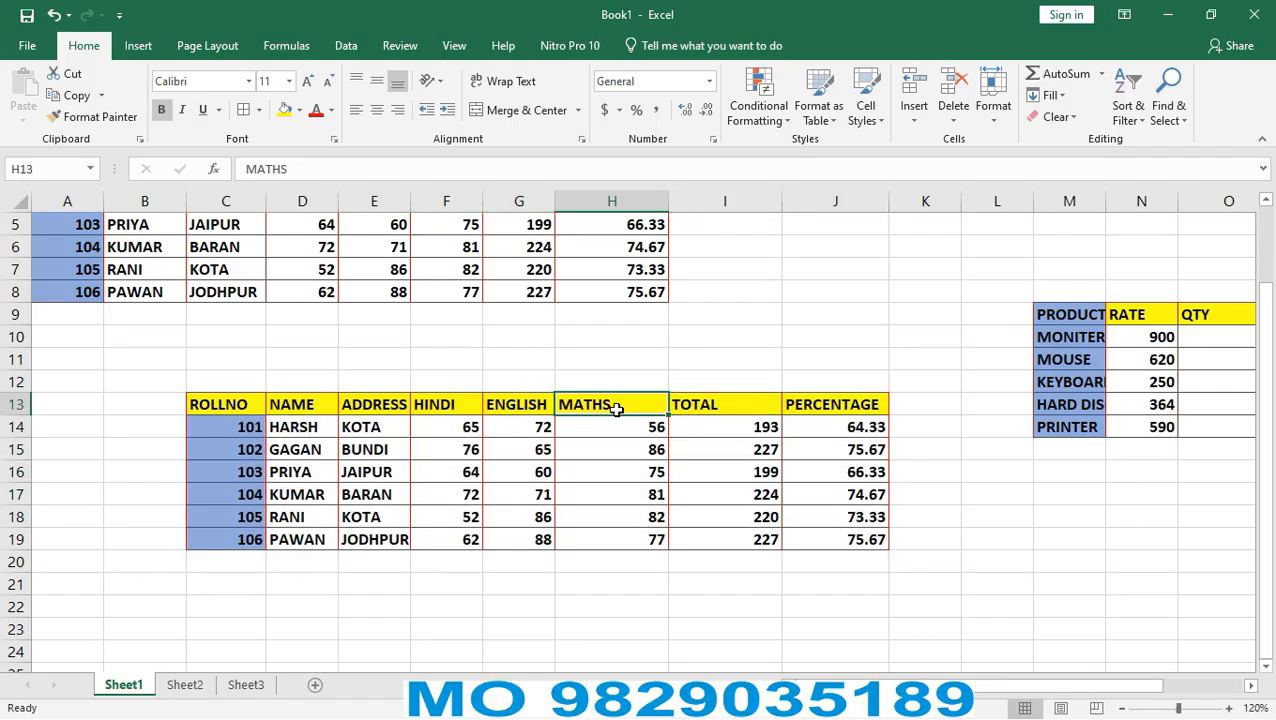
Delete the contents of B10:K21 and clear the formats left in that block.
mouse_move(177, 344)
mouse_down()
mouse_move(622, 605)
mouse_move(943, 590)
mouse_up()
key(Delete)
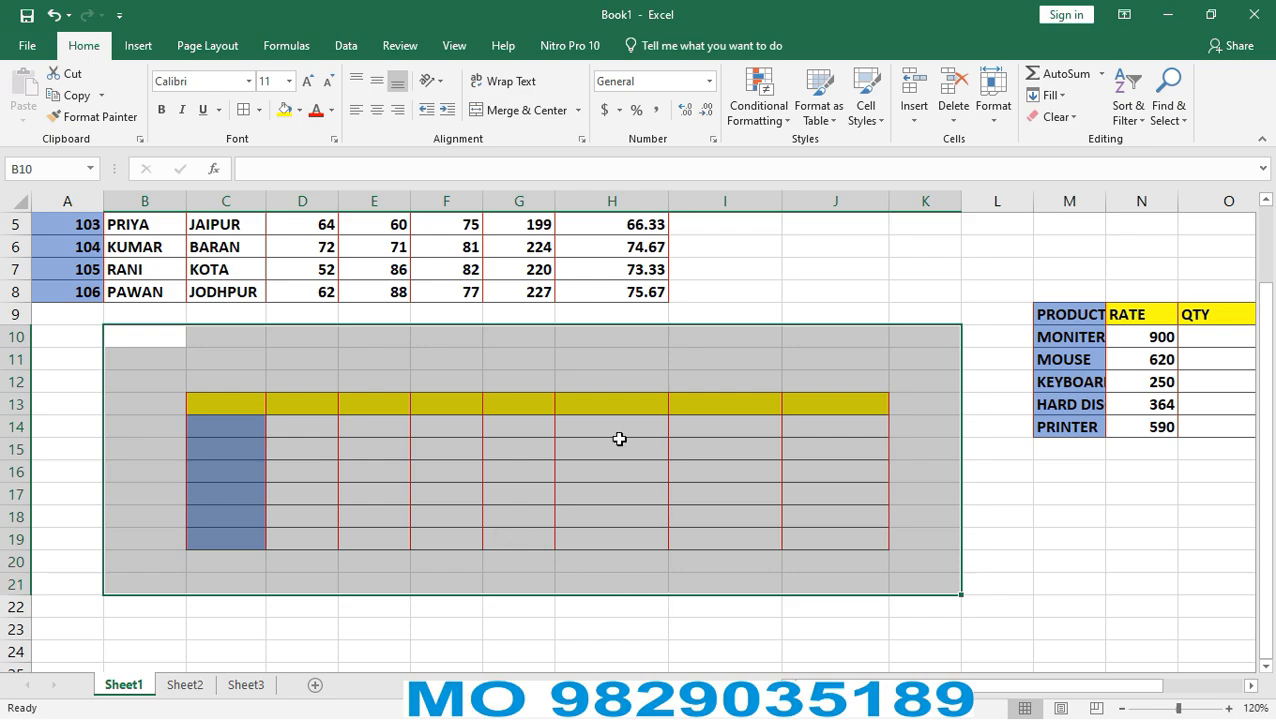
click(1078, 119)
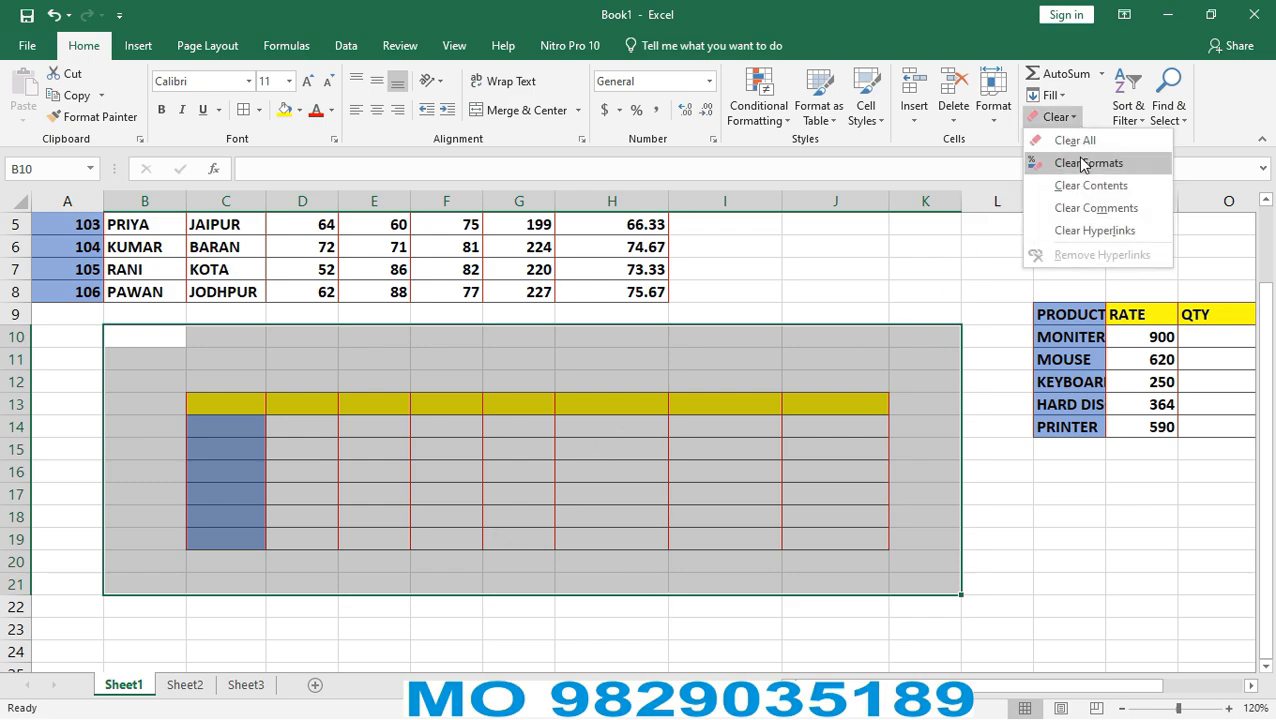
click(1080, 159)
click(774, 449)
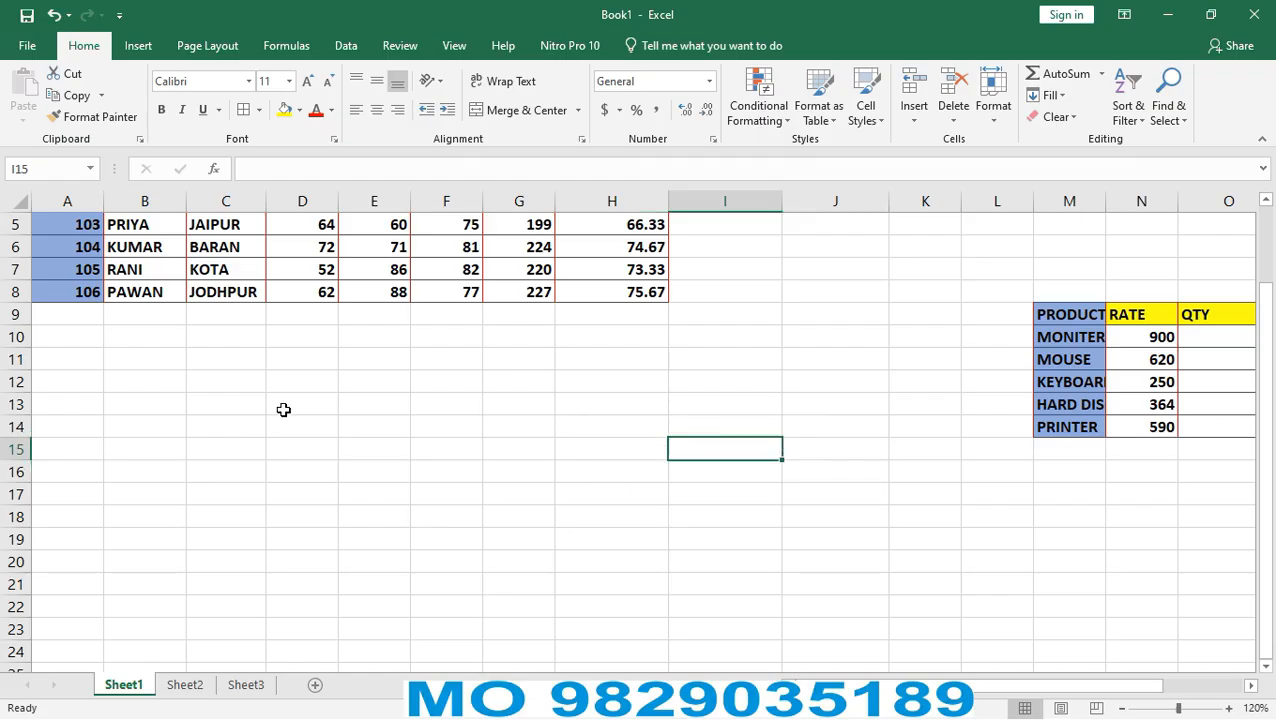
Copy the result table A2:H8 and paste it at B11 with the Paste Special option All except borders.
scroll(283, 407, up, 2)
drag(60, 269, 648, 404)
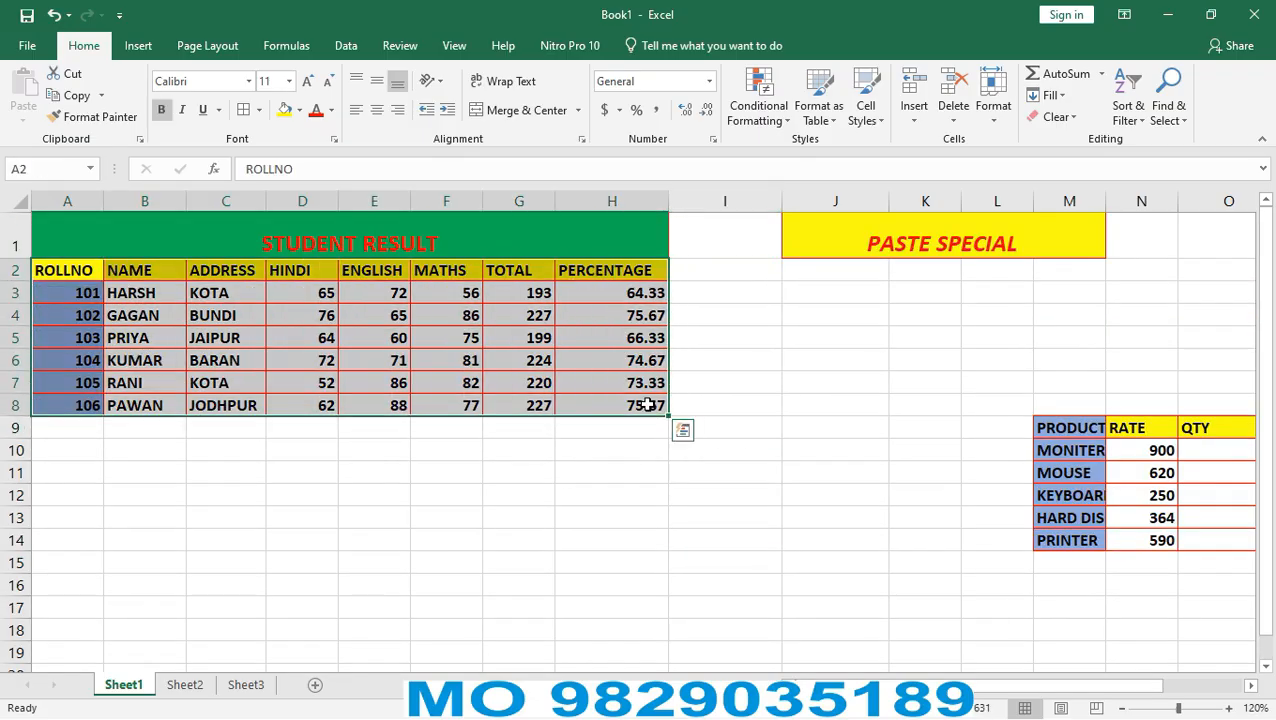
key(ctrl+c)
click(165, 469)
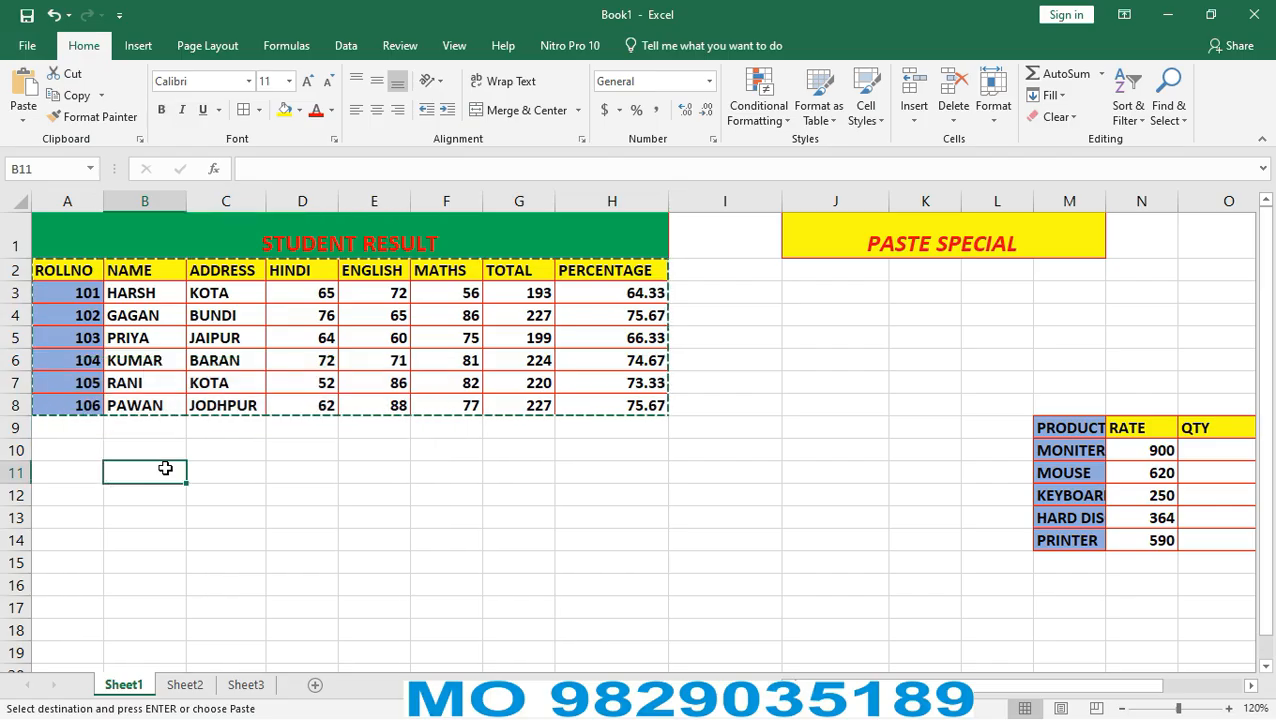
key(ctrl+alt+v)
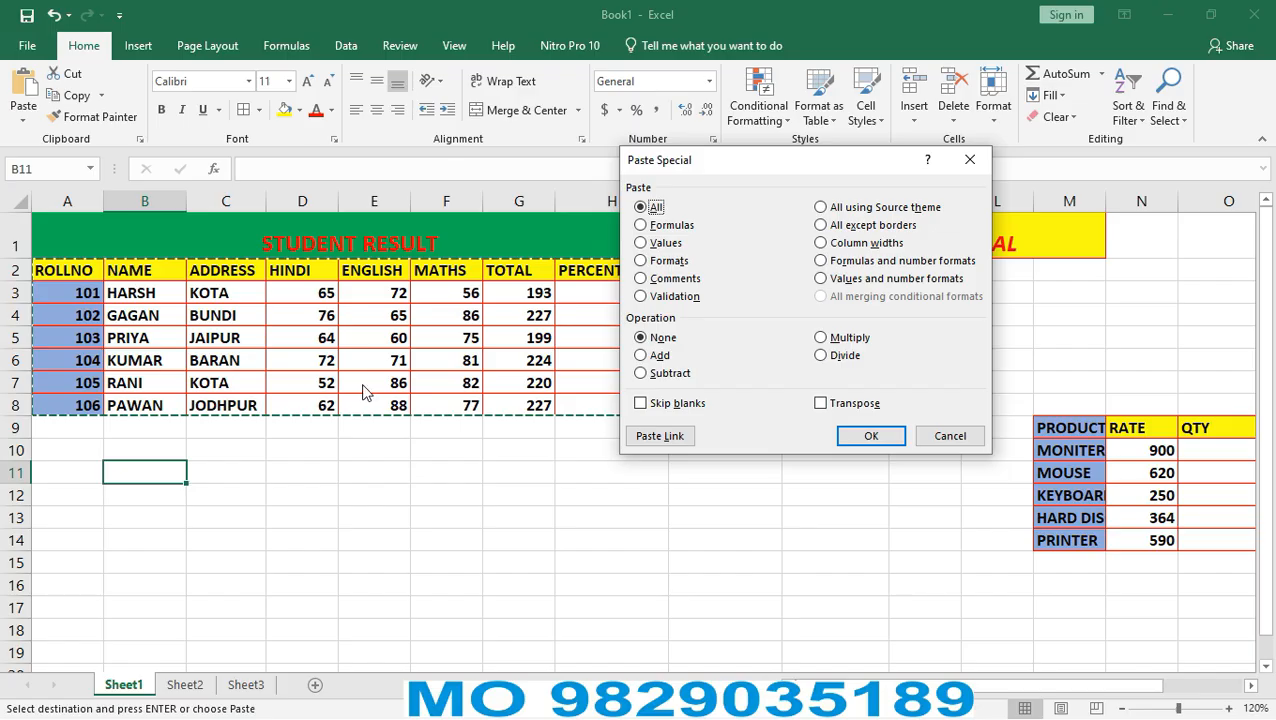
click(821, 226)
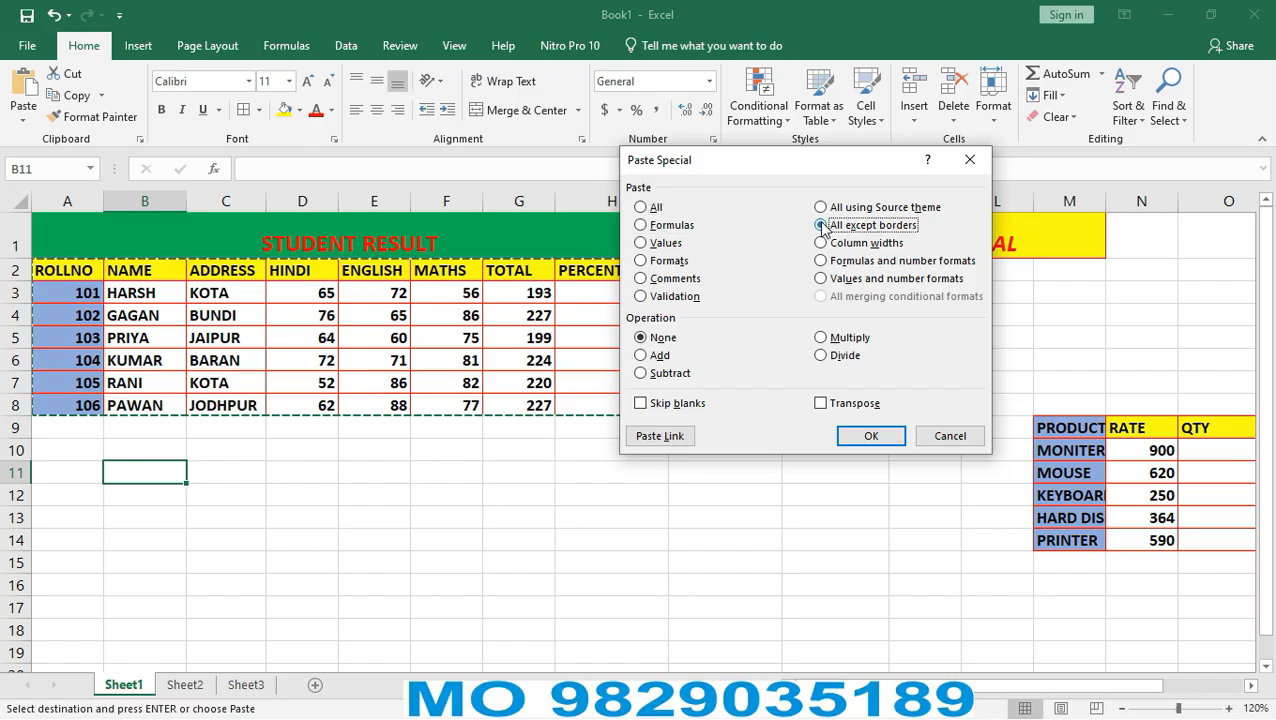
click(862, 437)
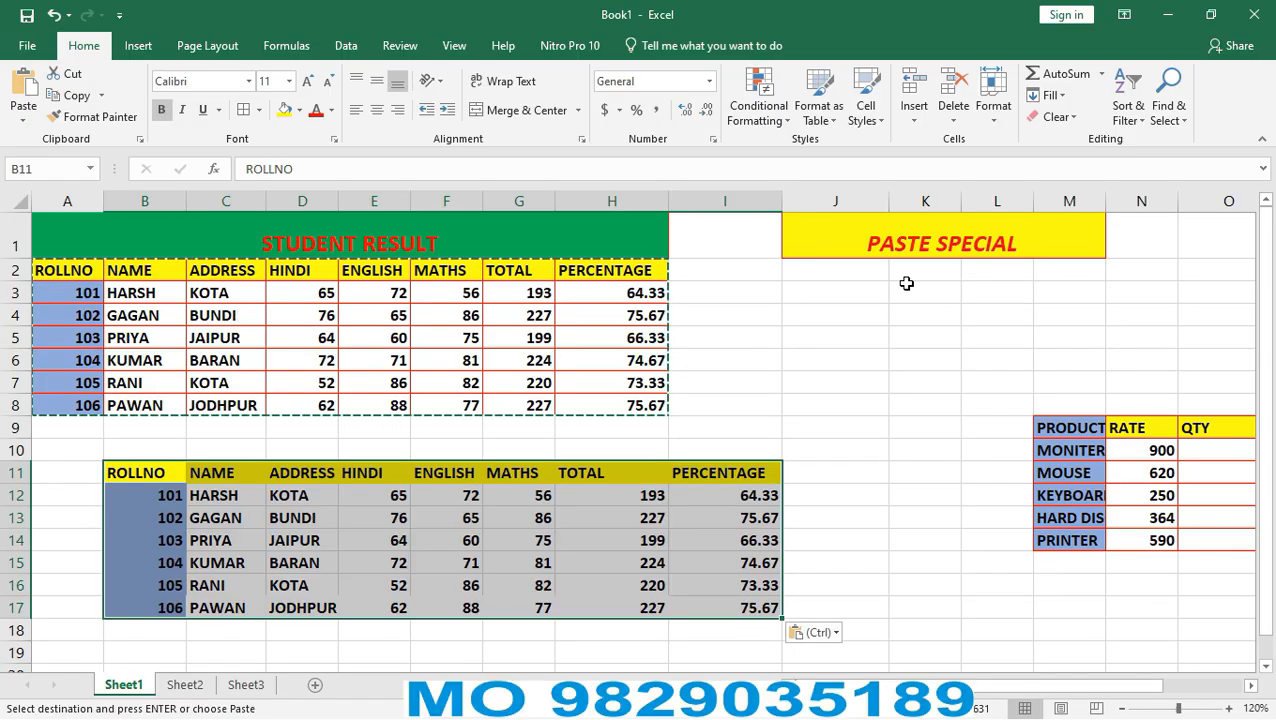
Delete the contents of A10:J22 and clear the remaining formats from the block.
drag(95, 450, 862, 623)
key(Delete)
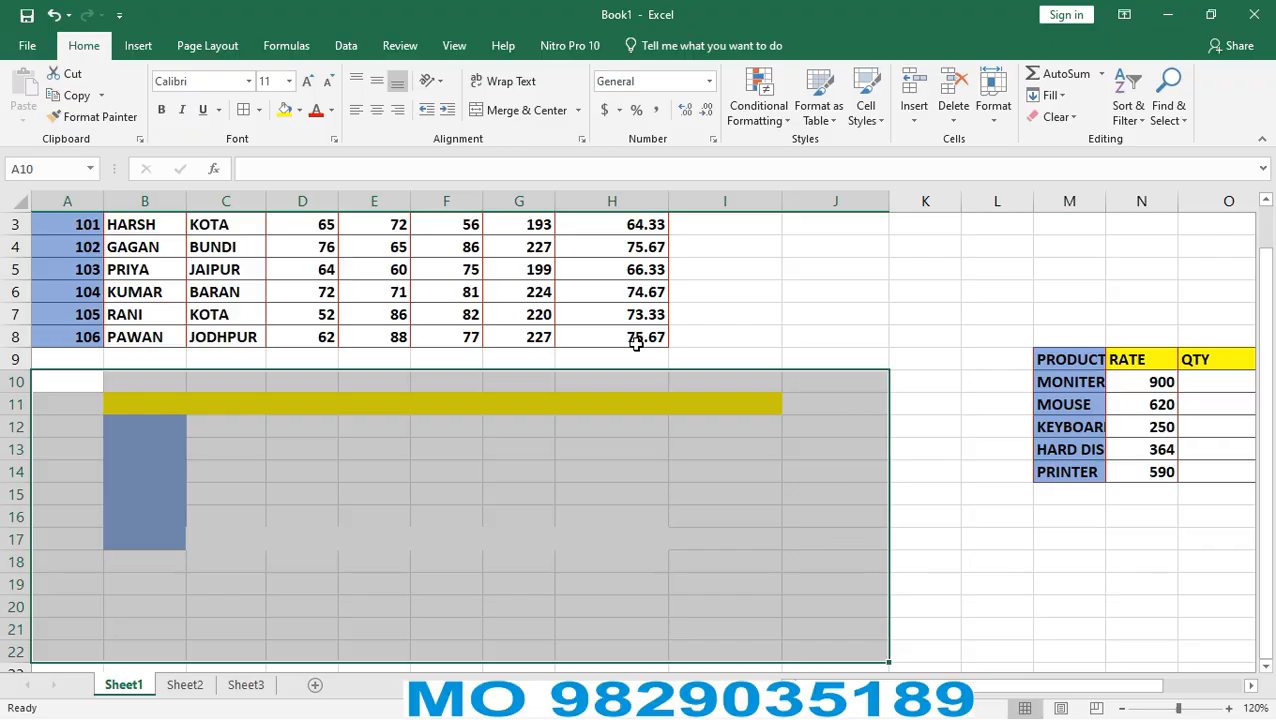
click(1076, 118)
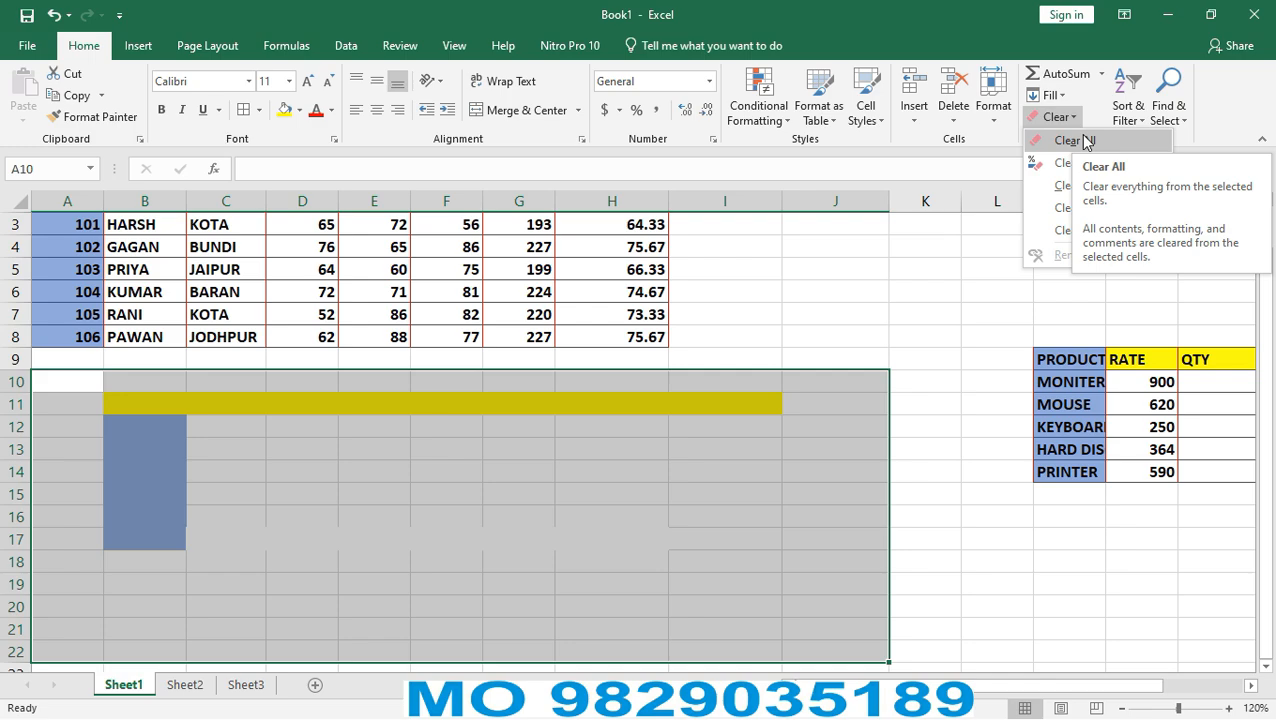
click(1092, 164)
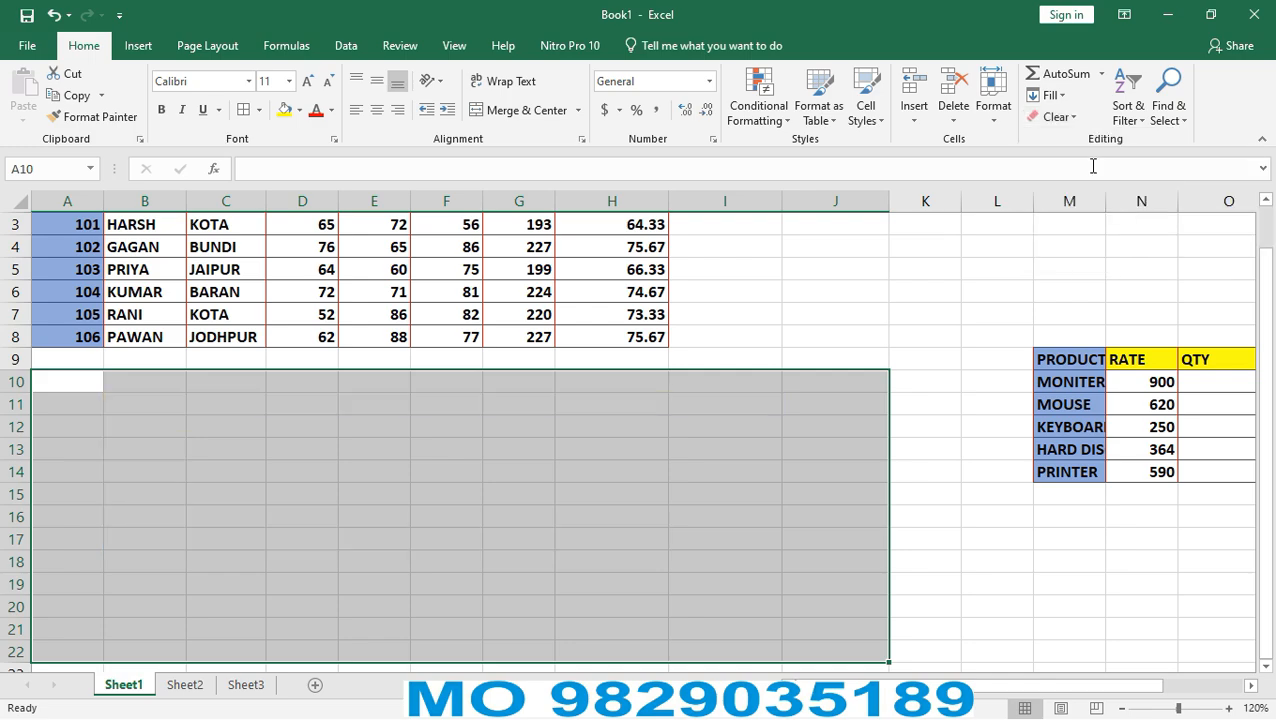
click(520, 449)
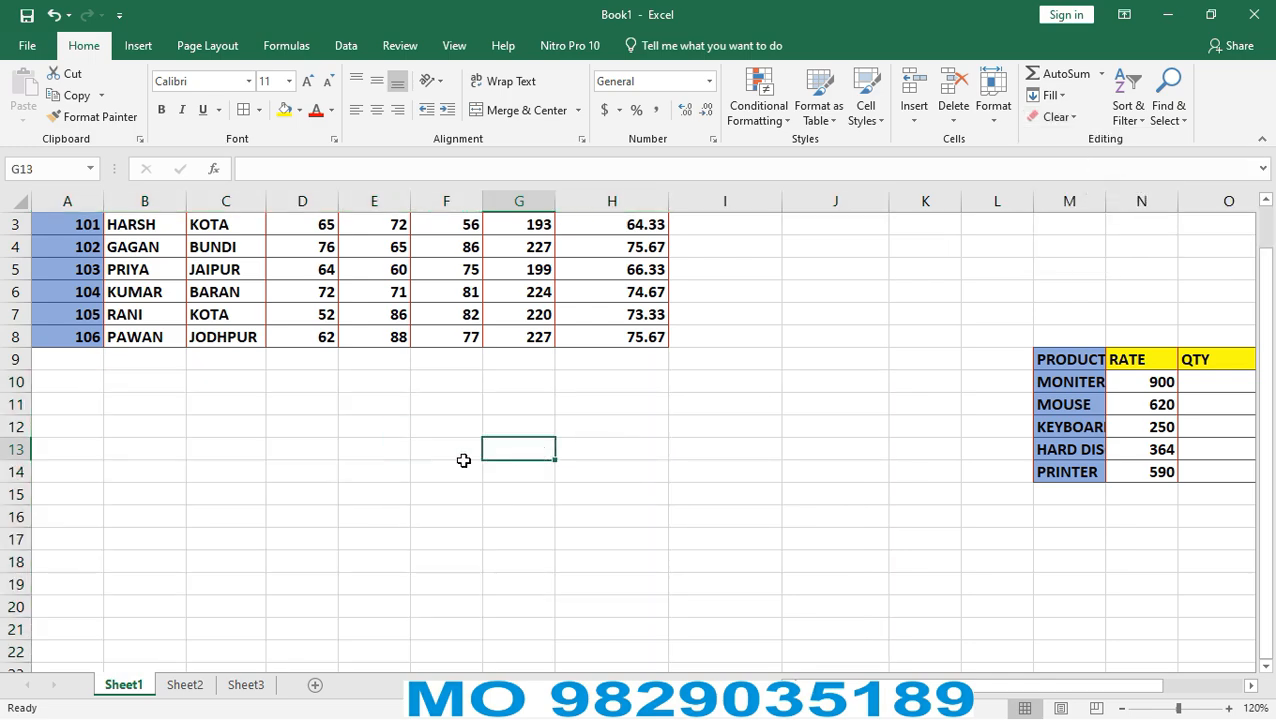
scroll(148, 447, up, 1)
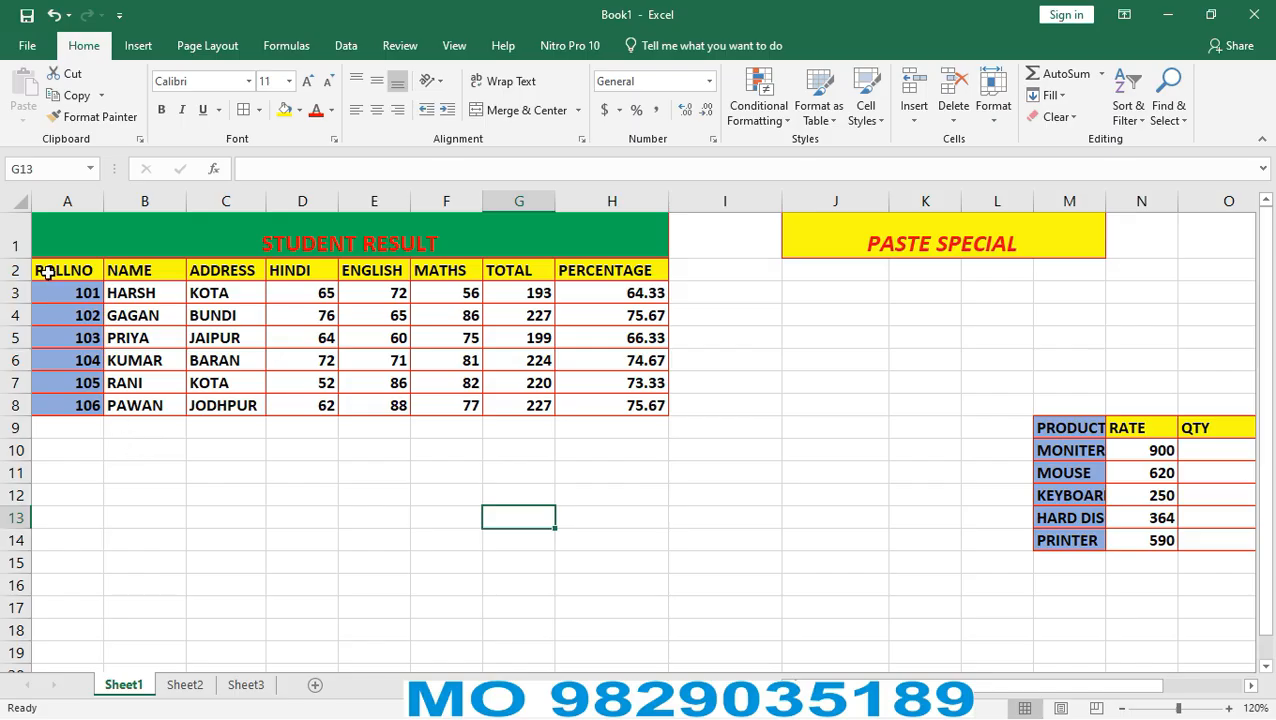
drag(57, 270, 658, 407)
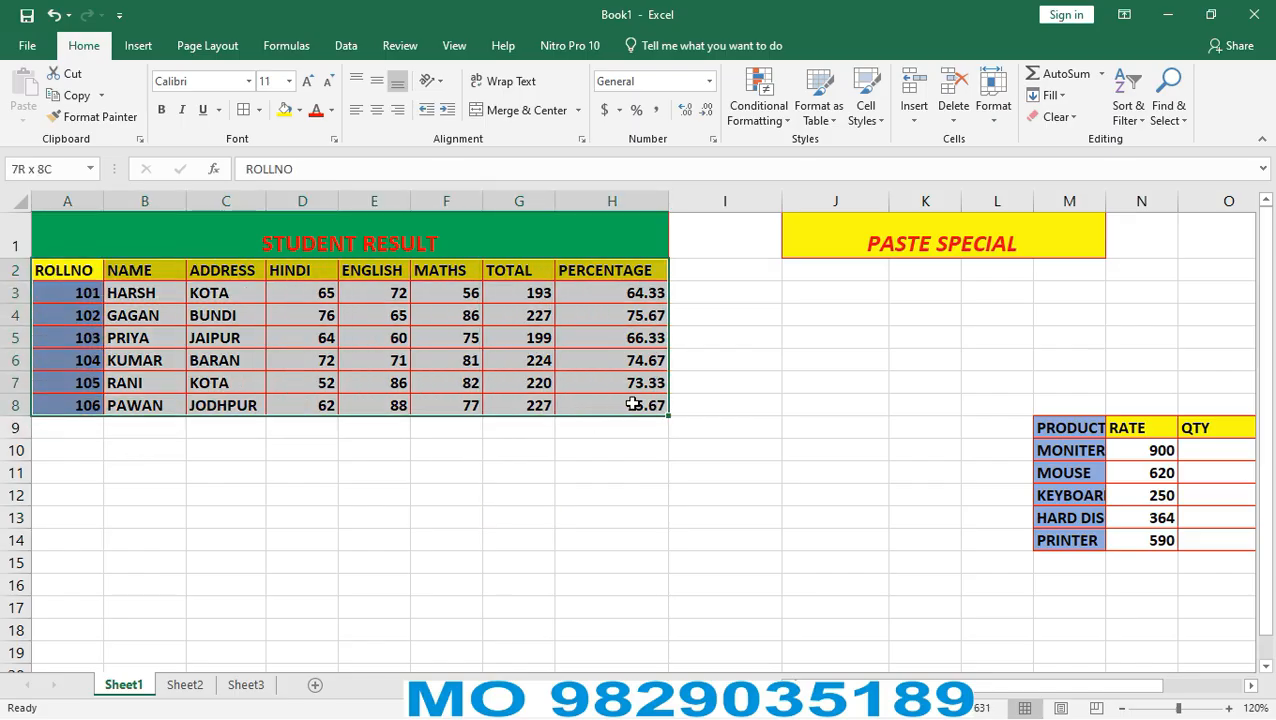
key(ctrl+c)
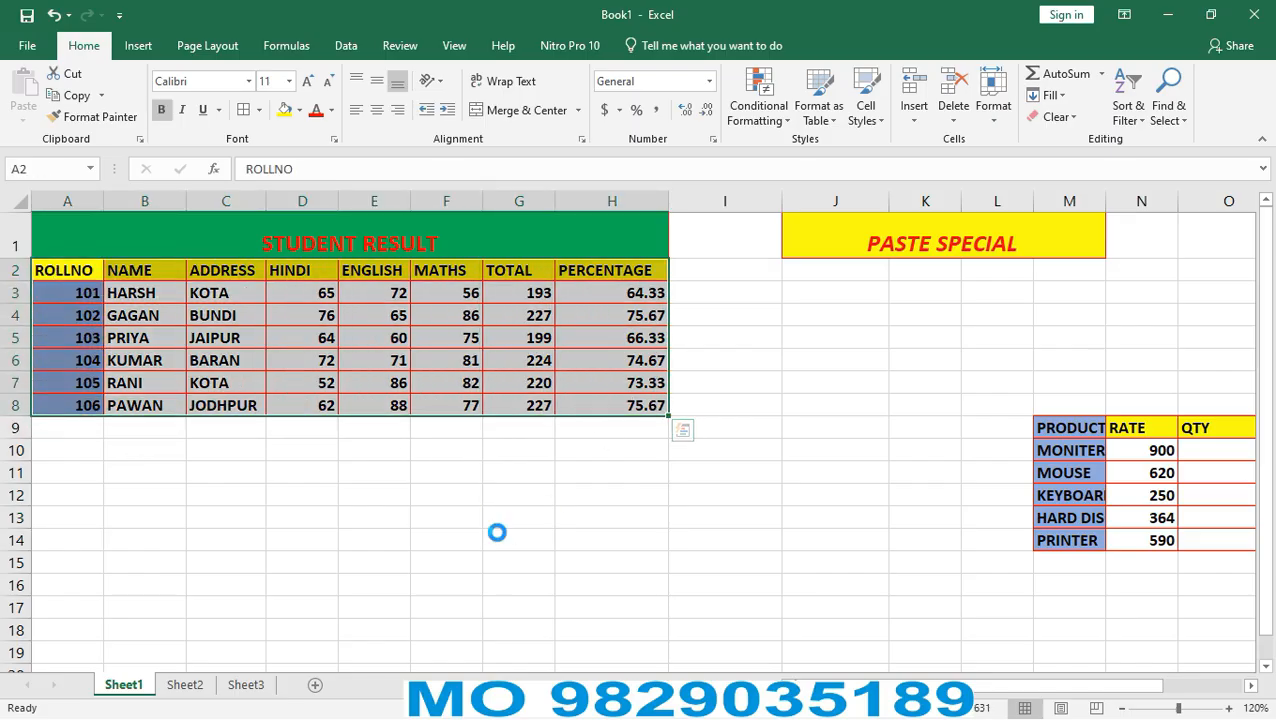
click(148, 453)
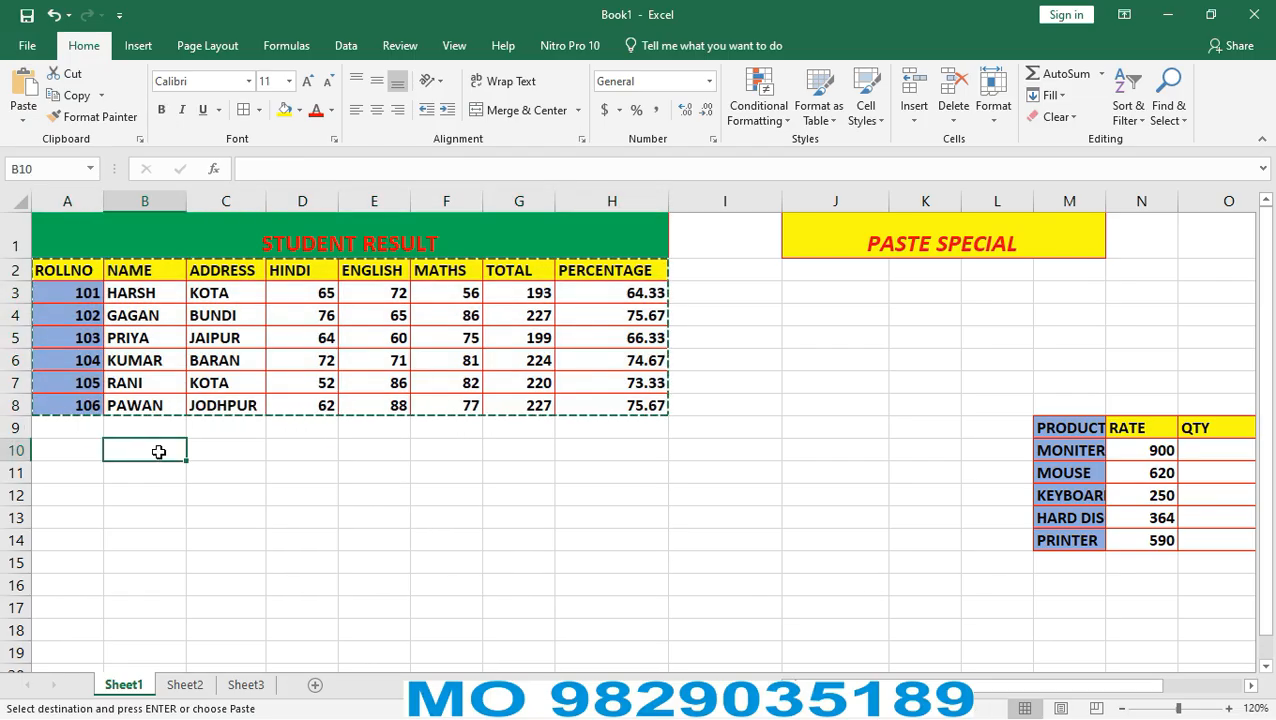
key(ctrl+alt+v)
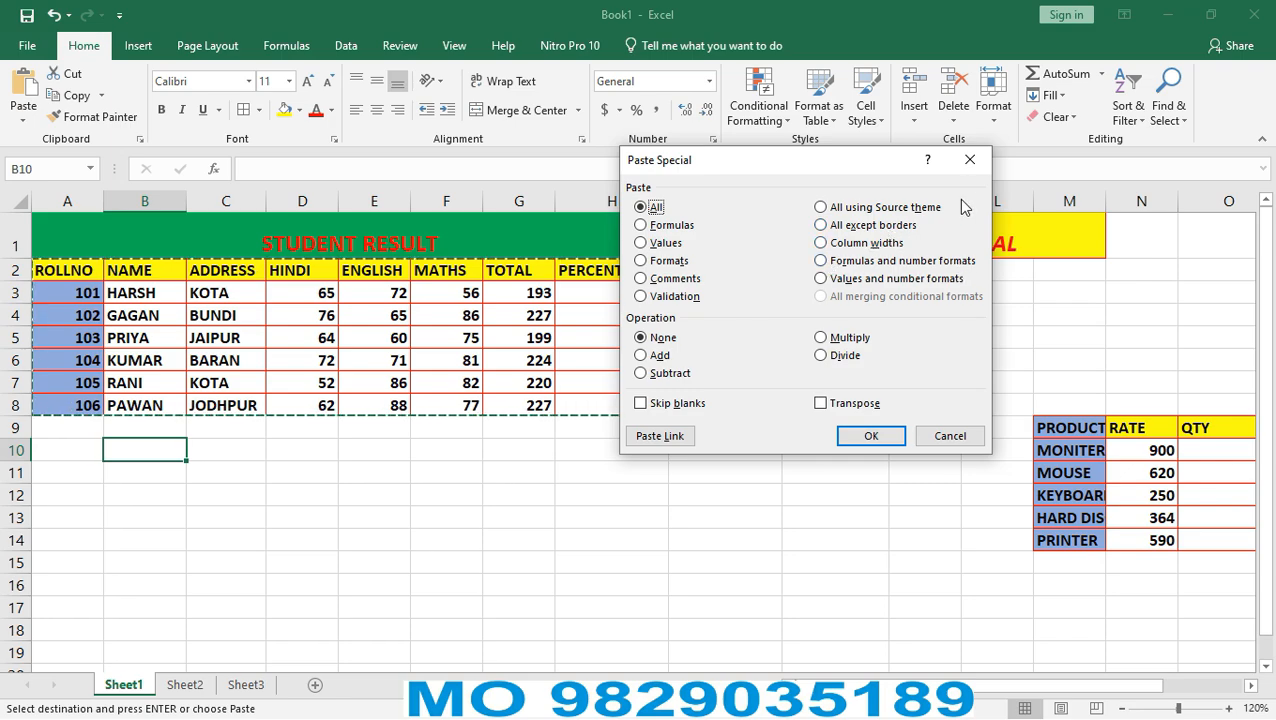
click(969, 160)
drag(612, 512, 760, 540)
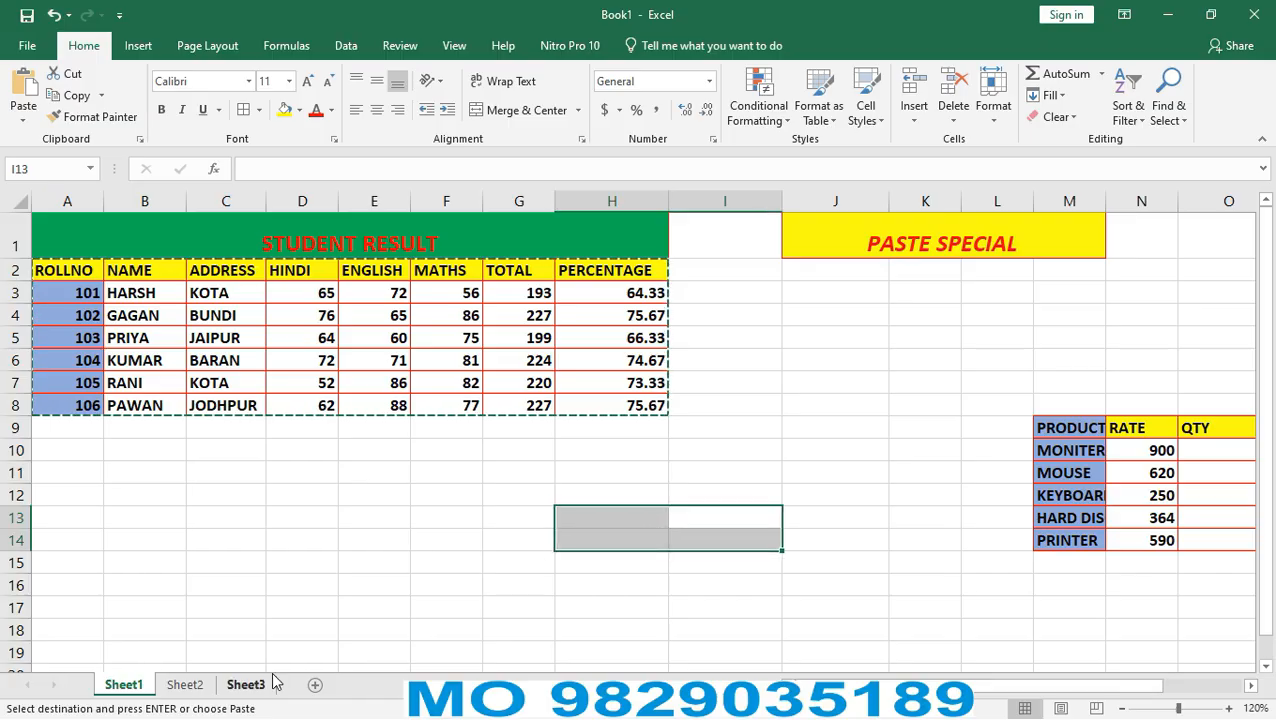
On Sheet2, widen the NAME and ADDRESS columns and slightly narrow the DOB column.
click(186, 684)
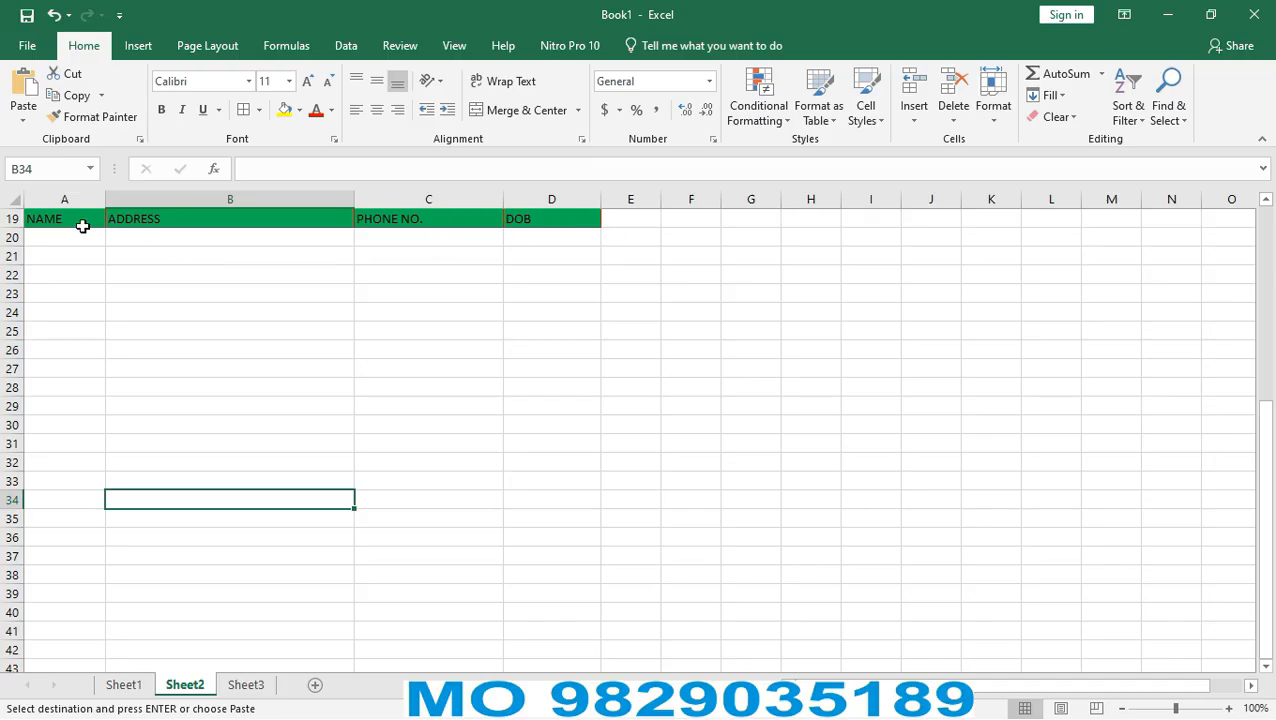
drag(104, 204, 111, 203)
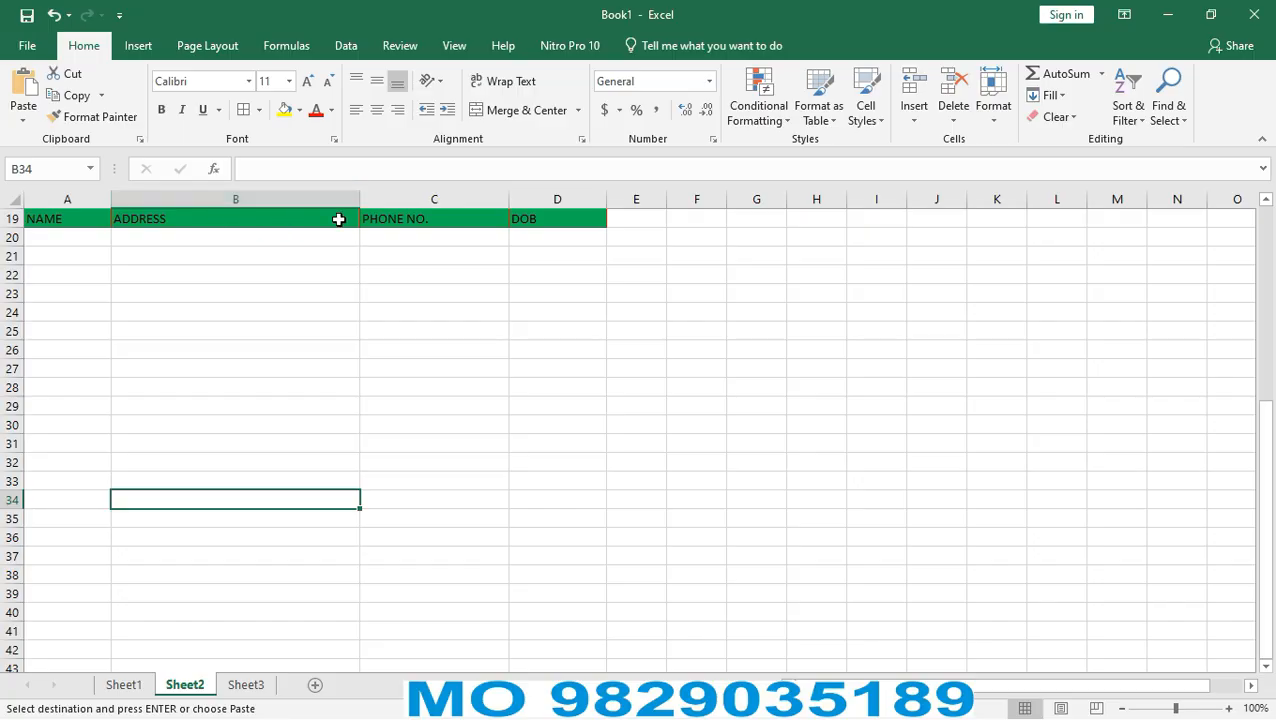
drag(360, 204, 377, 204)
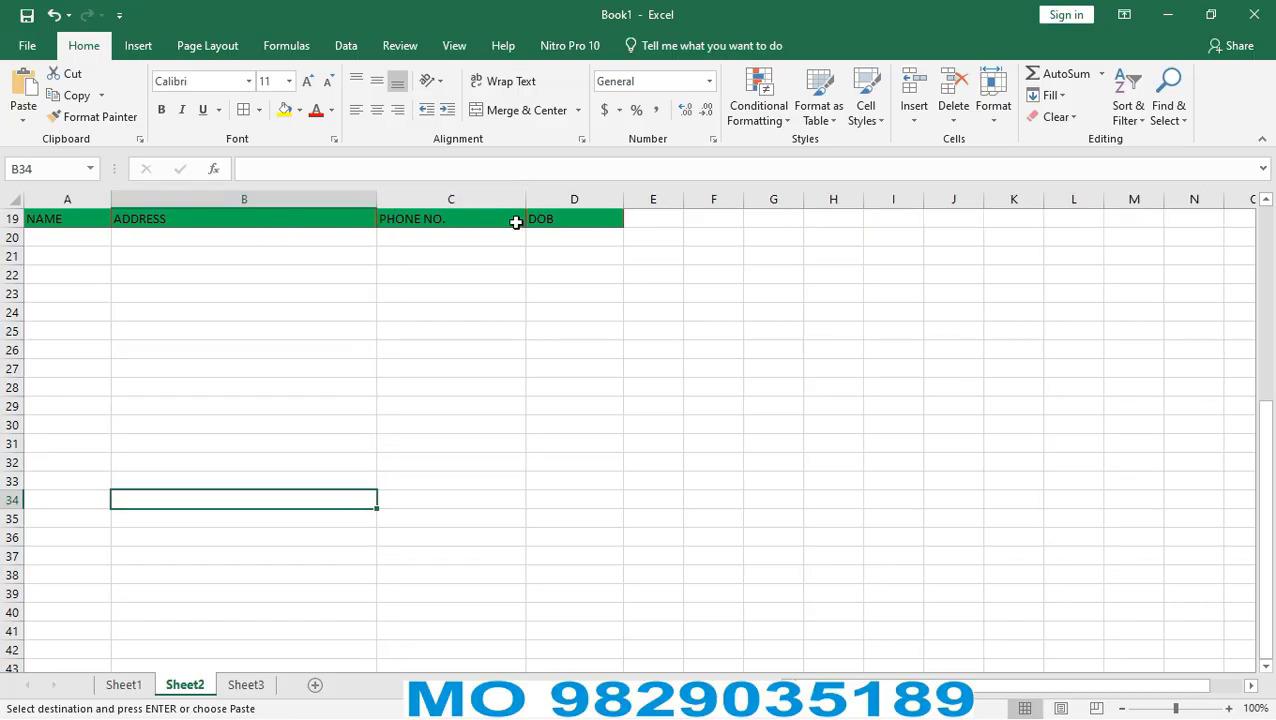
drag(623, 200, 615, 199)
click(570, 338)
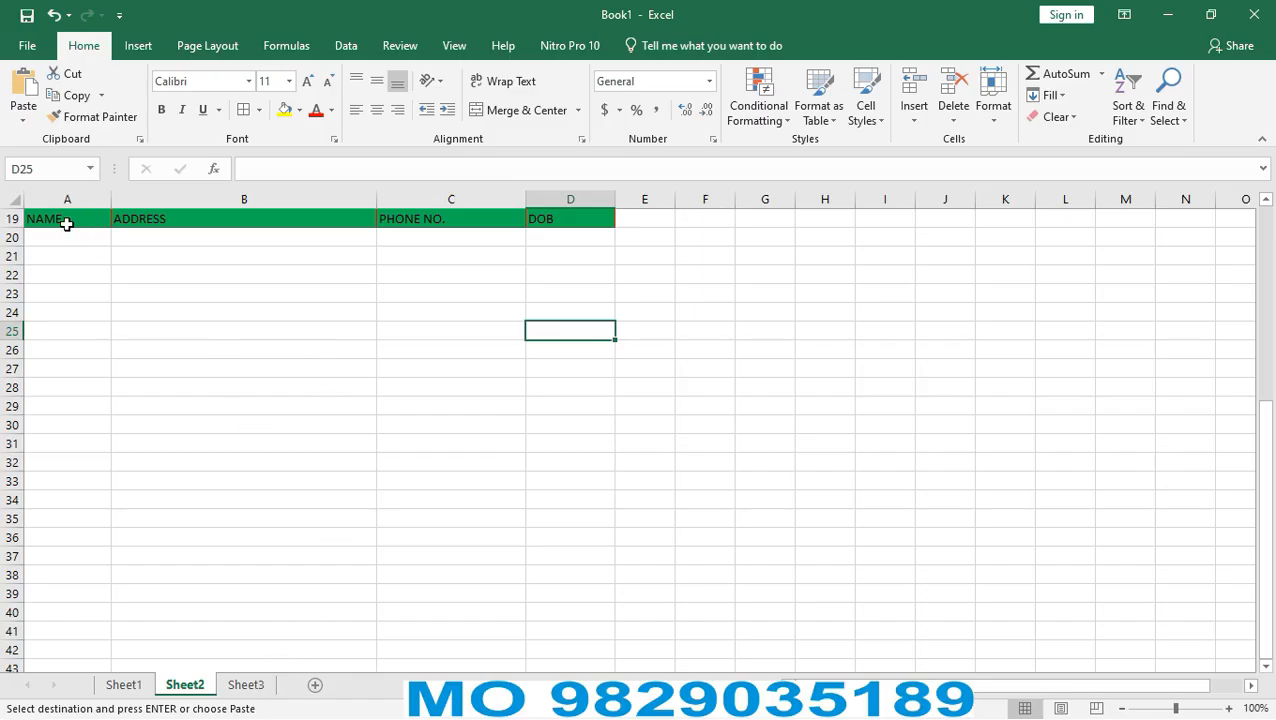
Copy the header row A19:D19 on Sheet2 and add a new blank worksheet after Sheet3.
drag(65, 222, 581, 218)
key(ctrl+v)
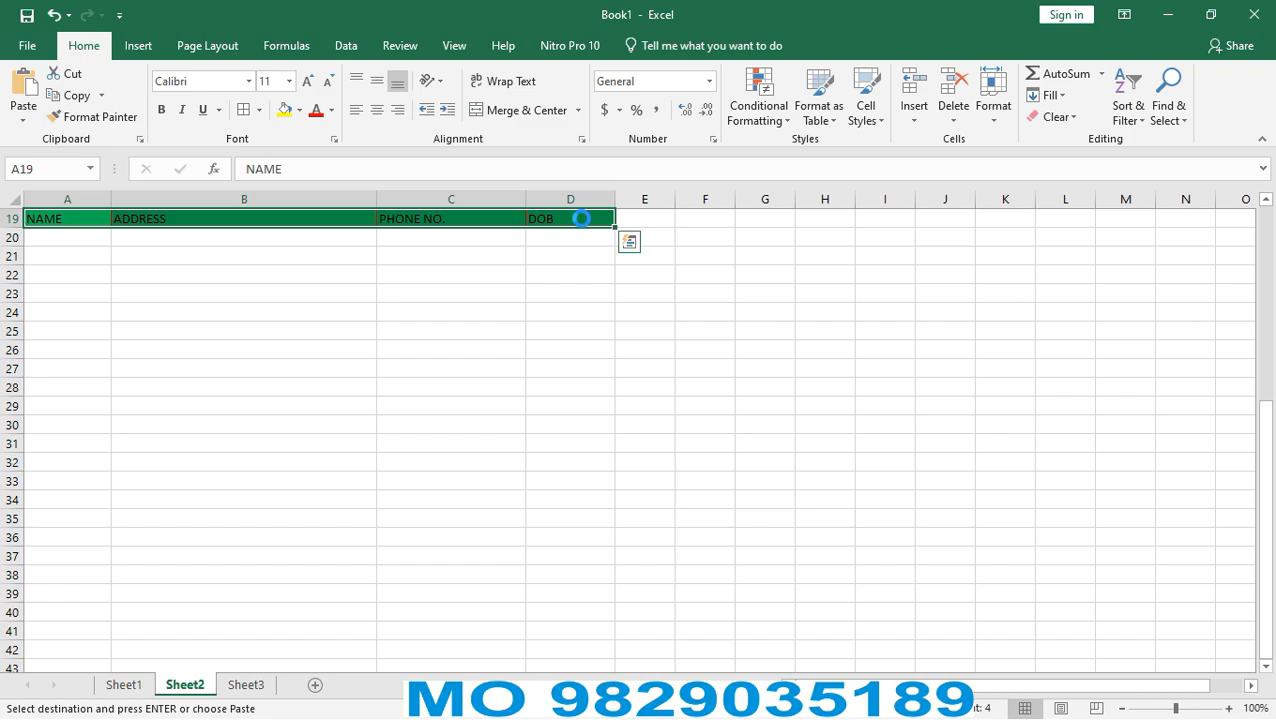
click(247, 688)
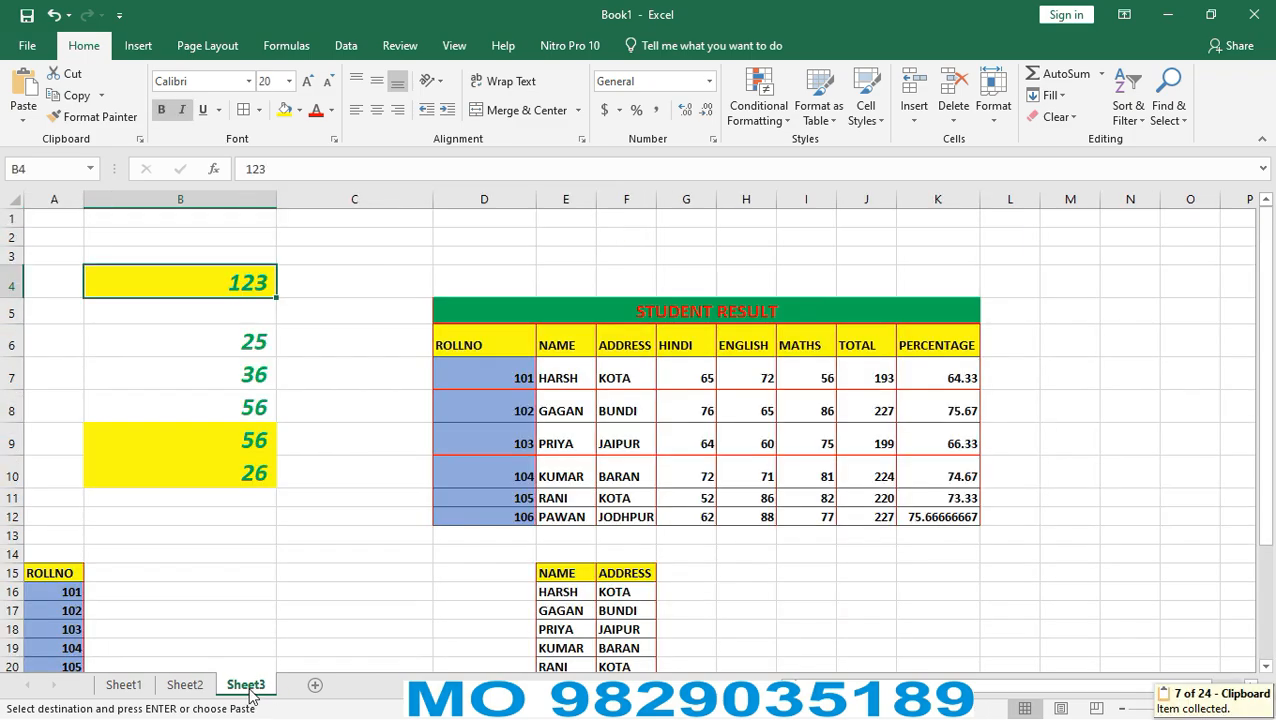
click(313, 686)
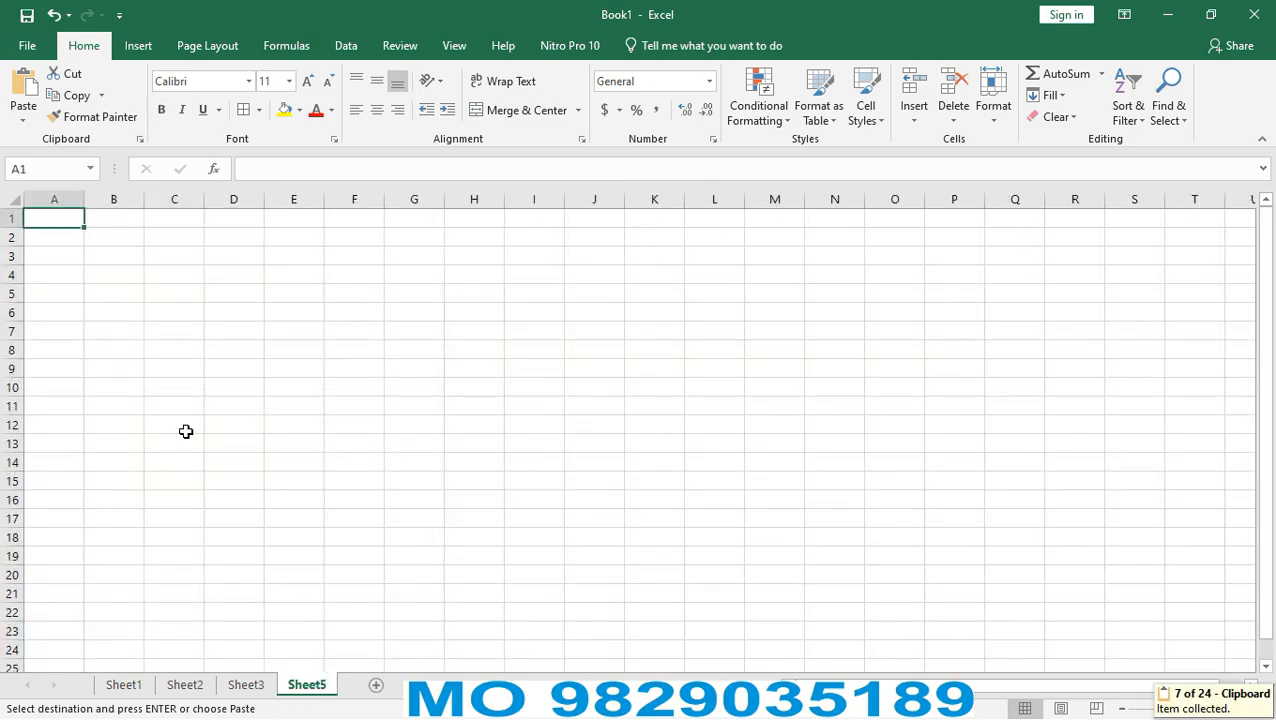
Paste the copied header row normally at A1 of Sheet5, compare it with the original on Sheet2, and undo the paste.
key(ctrl+v)
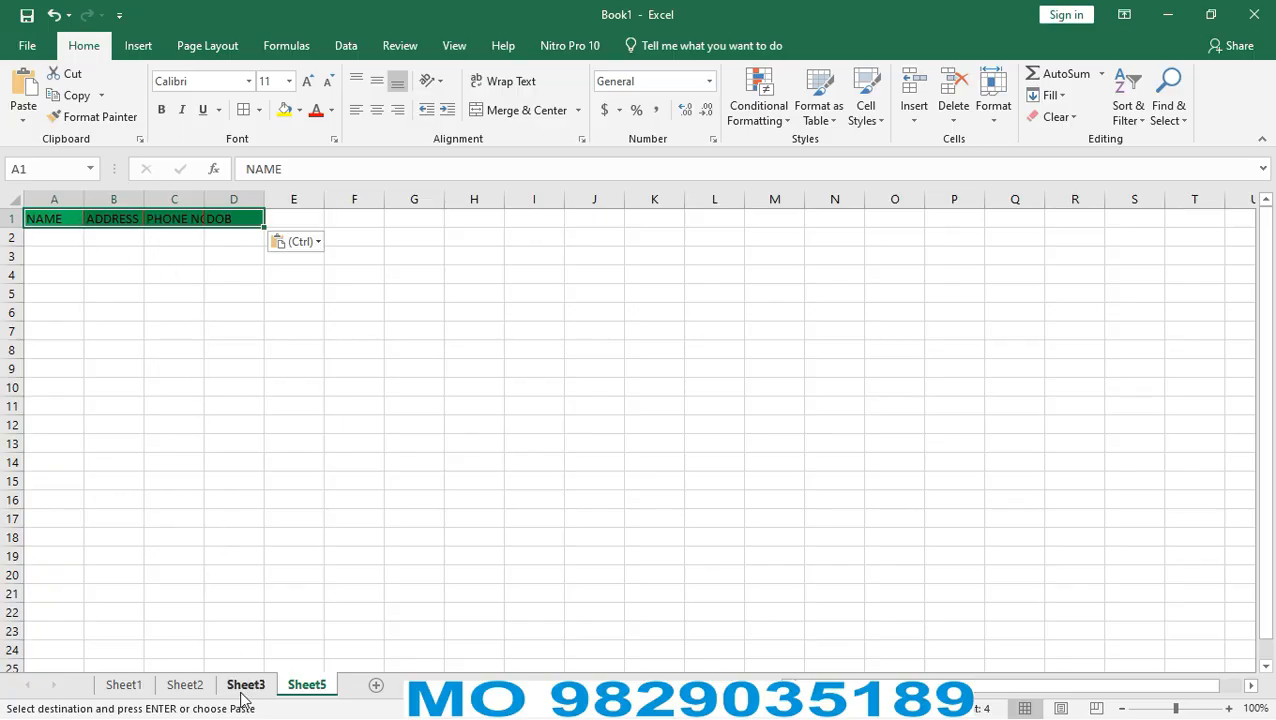
click(192, 688)
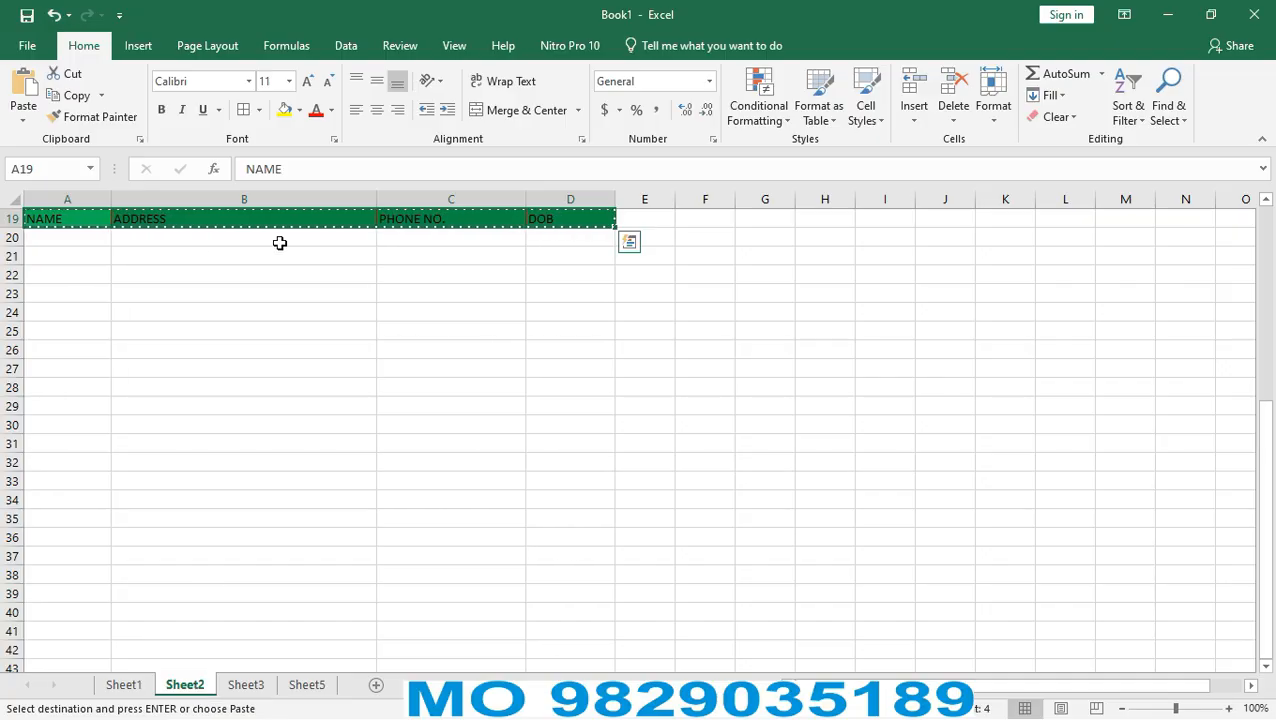
click(307, 685)
key(ctrl+v)
key(ctrl+z)
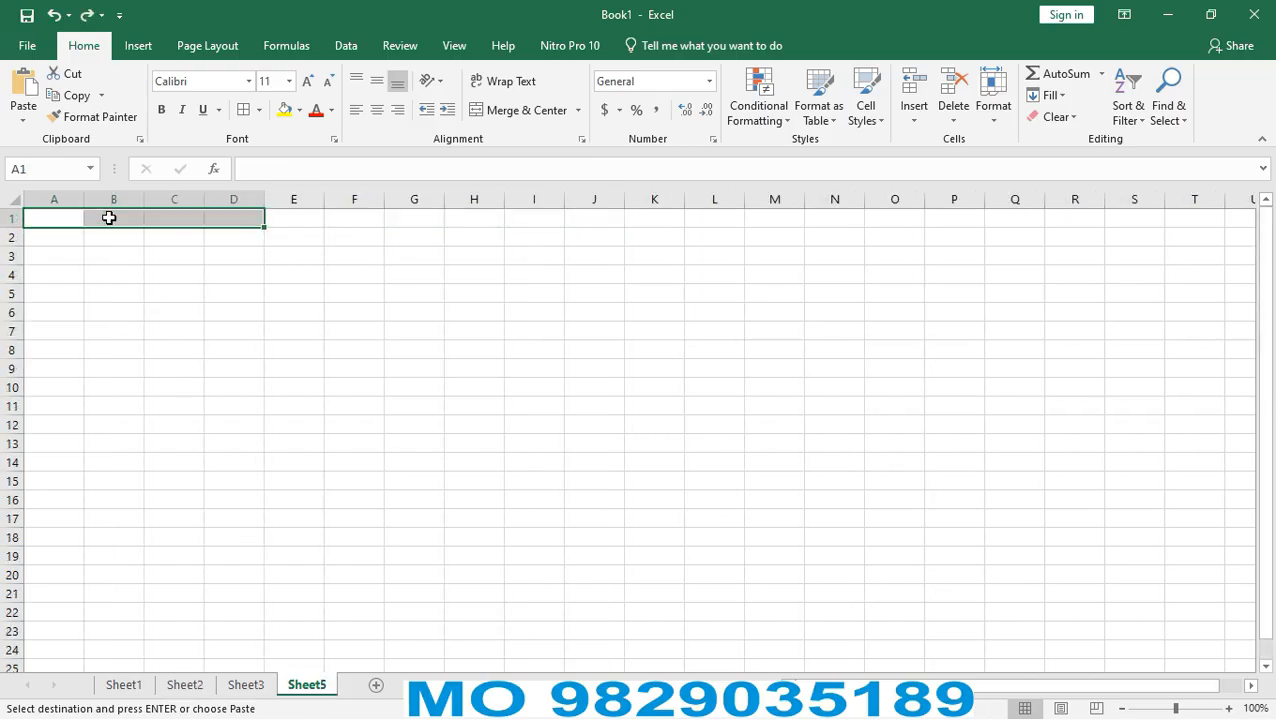
click(124, 332)
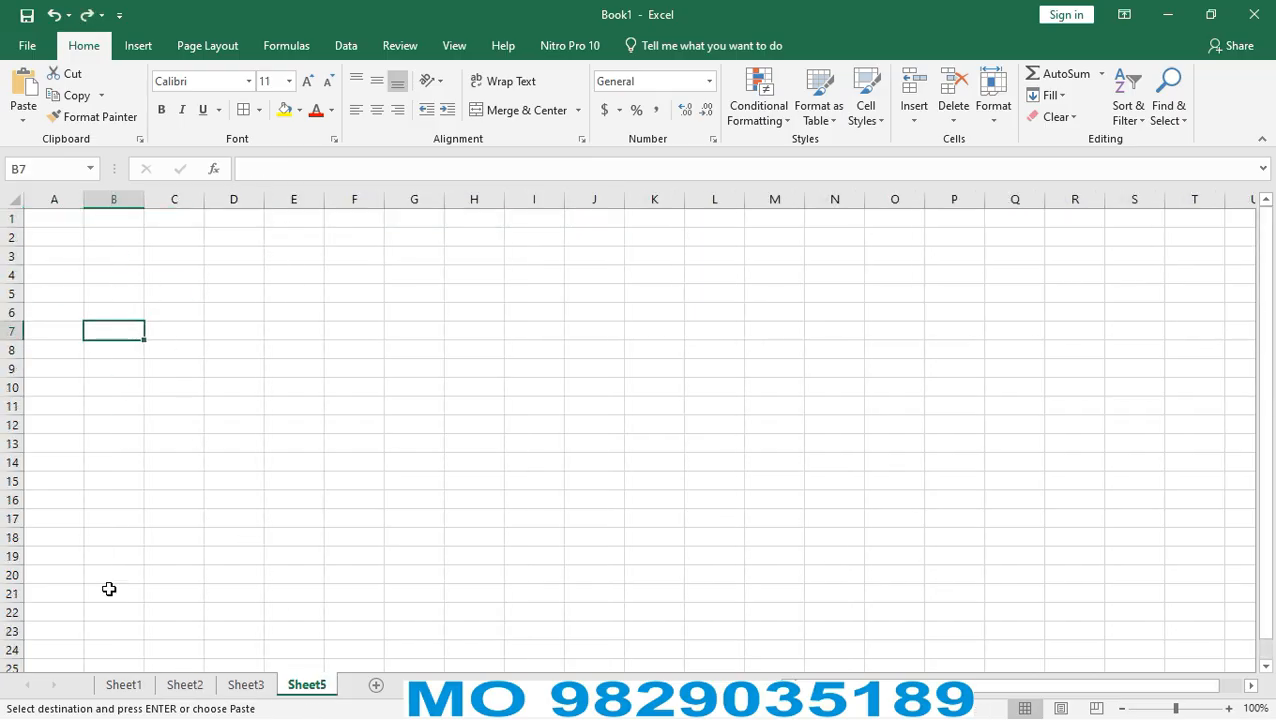
Apply the column widths of Sheet2's header row A19:D19 to Sheet5 from A1 with the Paste Special option Column widths.
click(186, 685)
click(265, 467)
drag(77, 216, 572, 216)
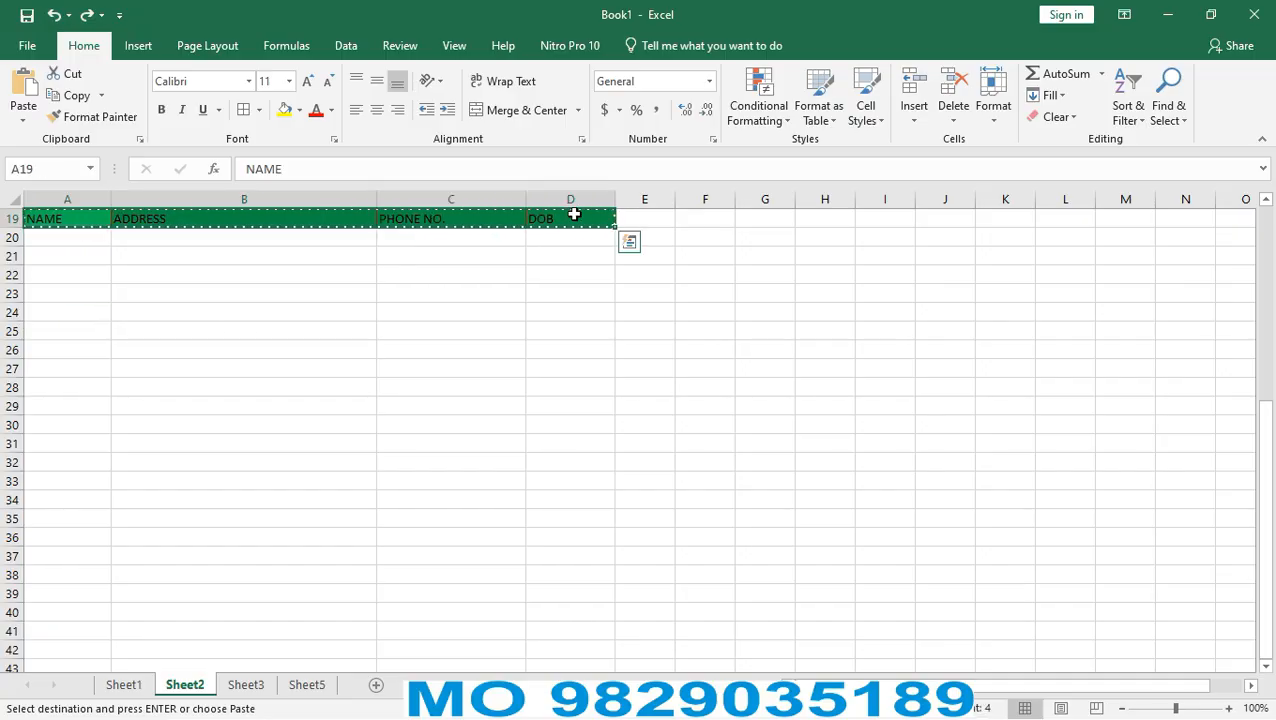
click(307, 685)
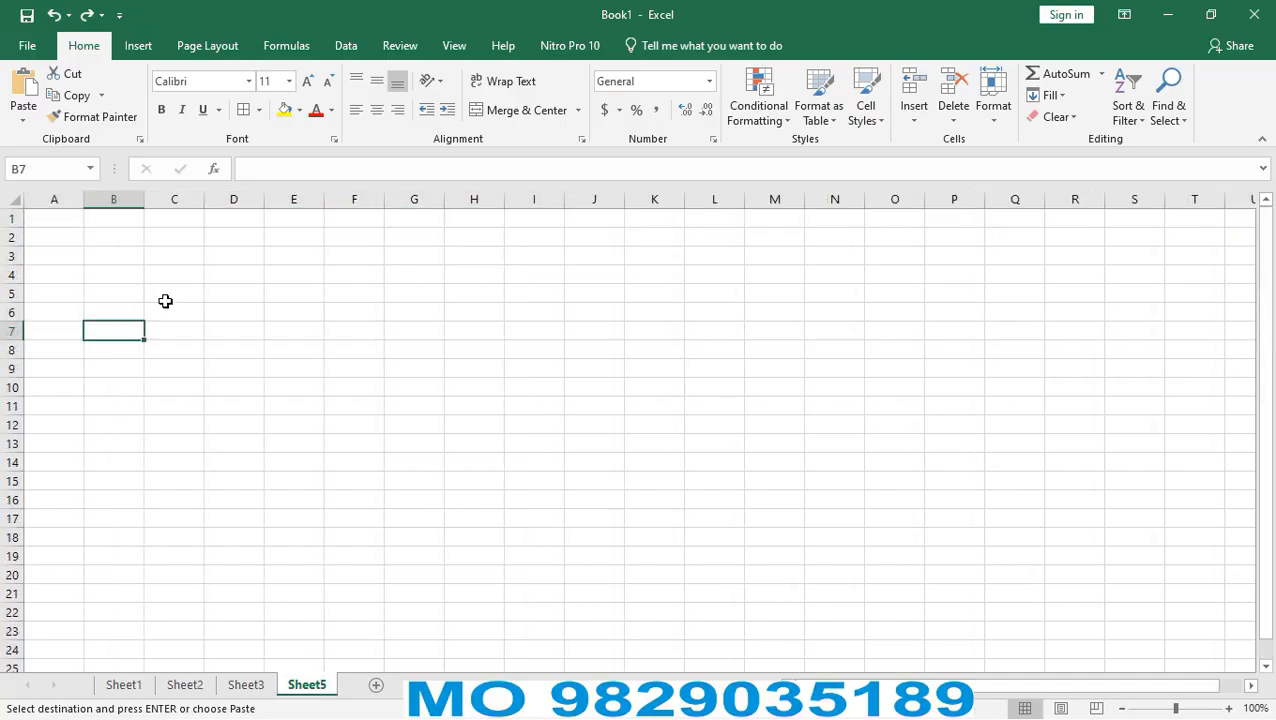
click(64, 220)
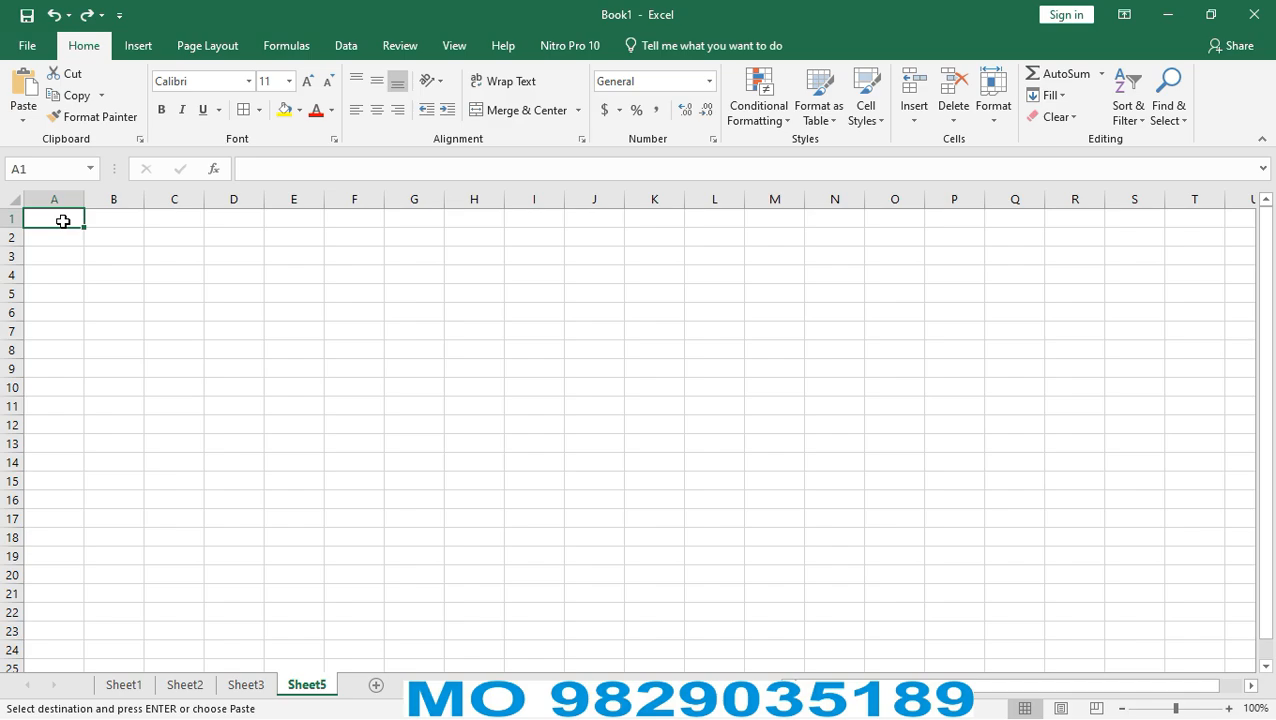
key(ctrl+alt+v)
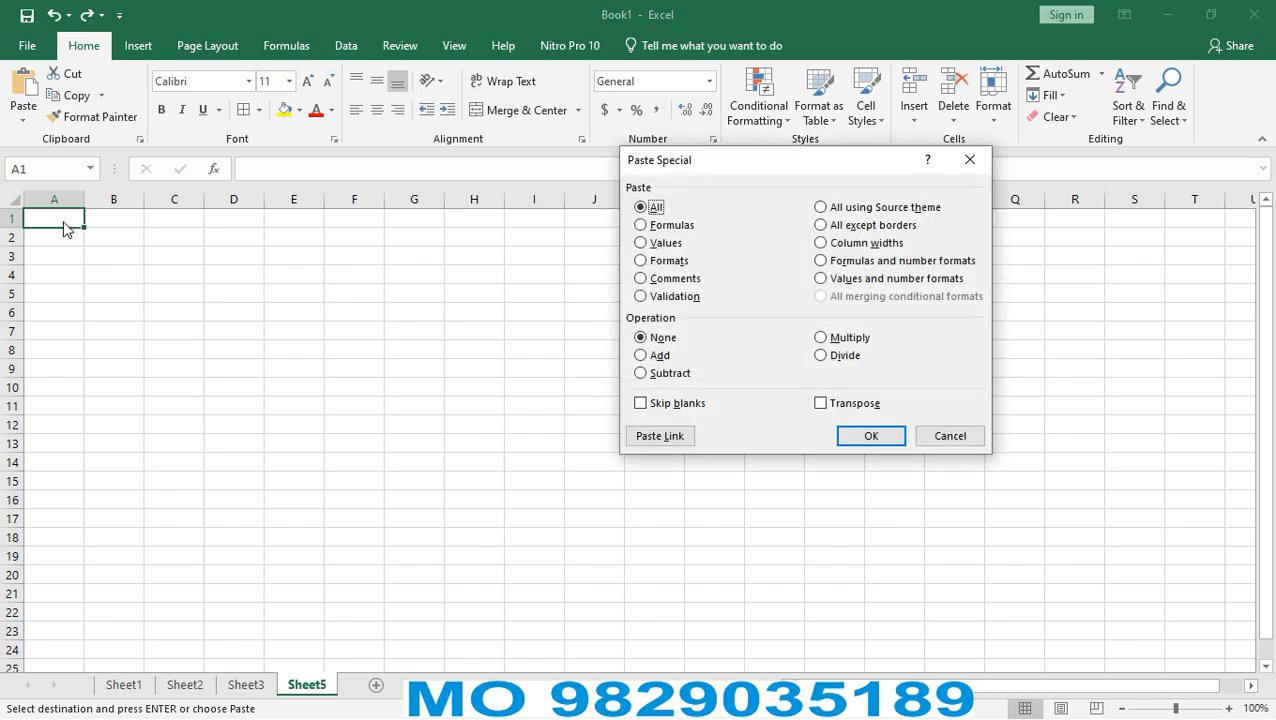
click(822, 244)
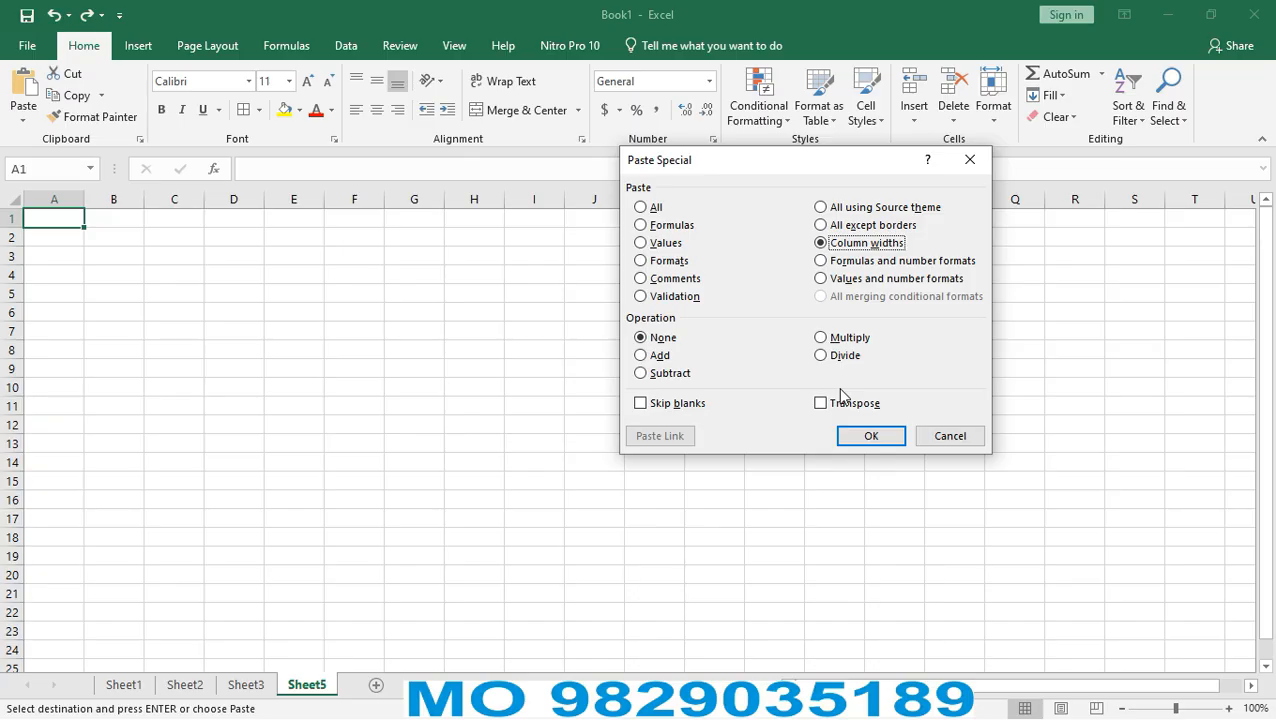
click(868, 437)
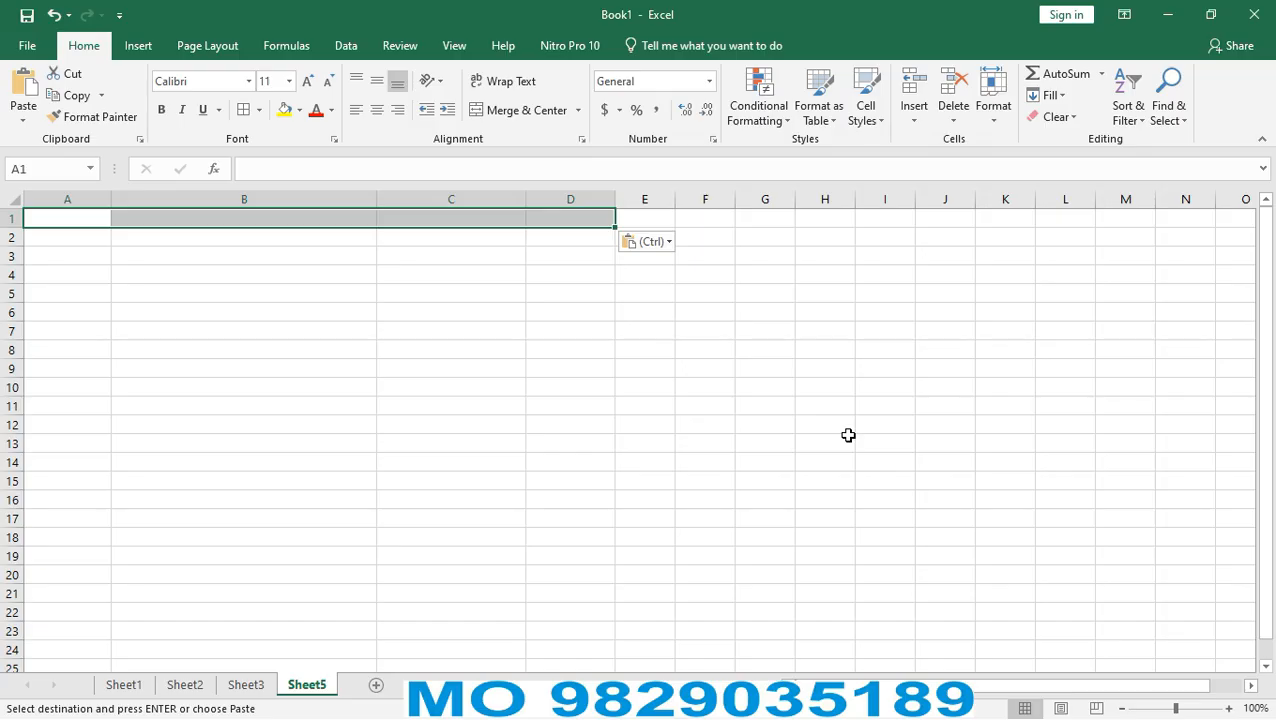
Compare the widths of columns A to D on Sheet5 with those of the header row on Sheet2.
click(80, 222)
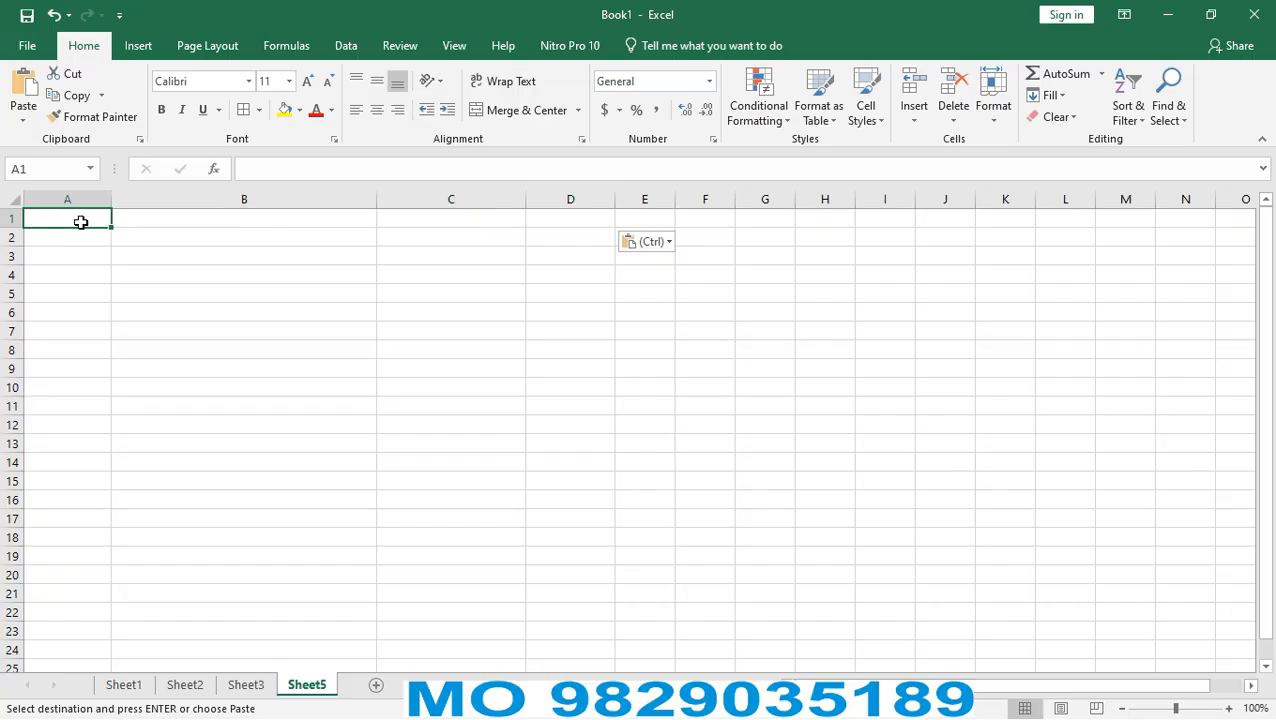
click(160, 217)
click(425, 216)
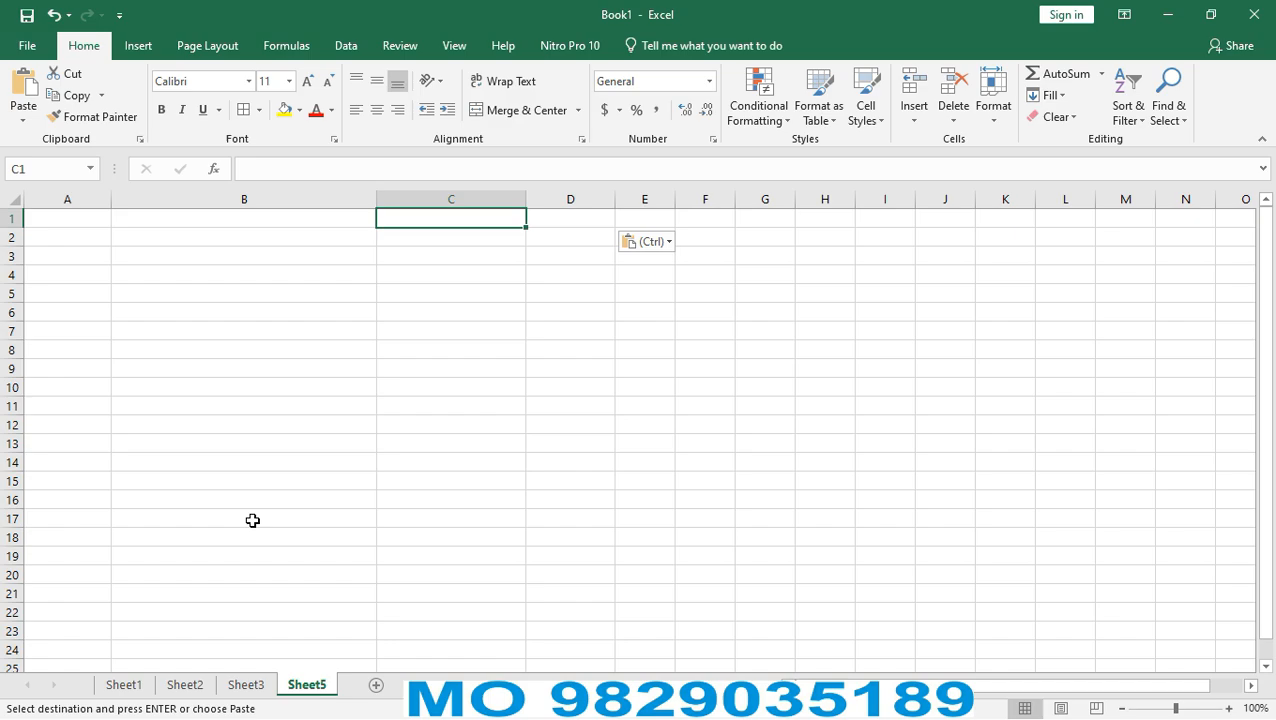
click(187, 685)
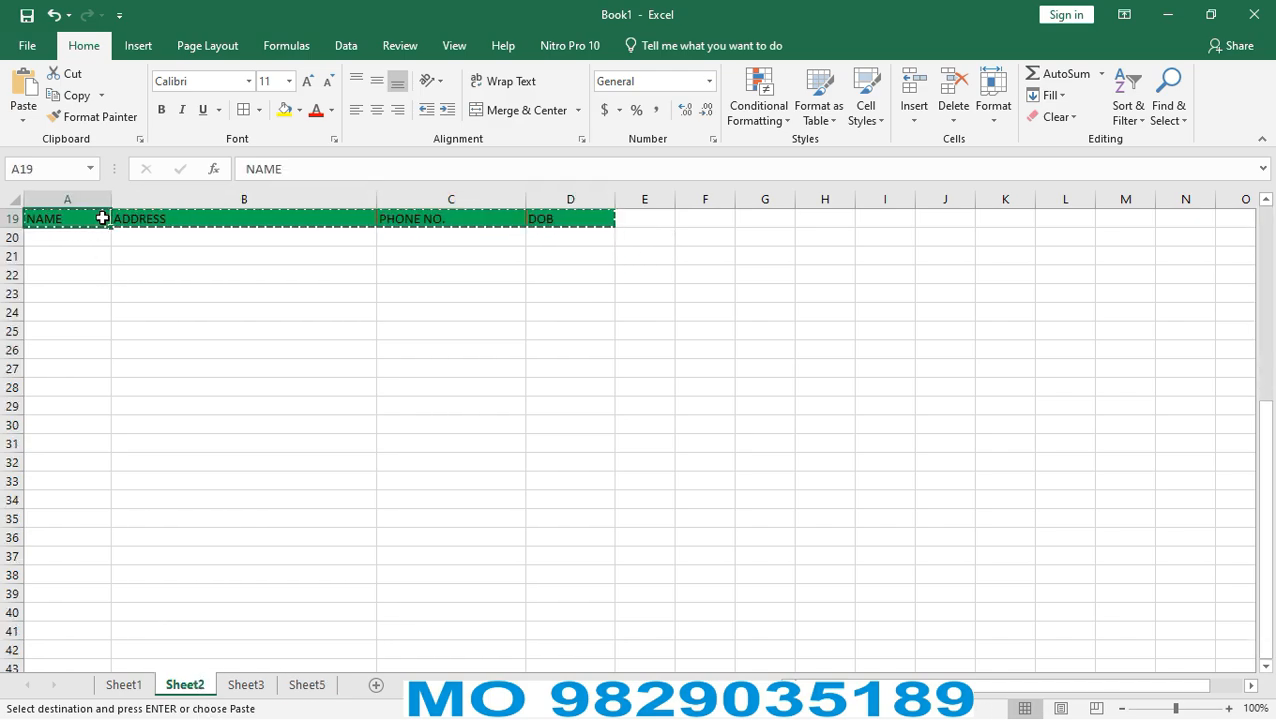
click(165, 216)
click(410, 219)
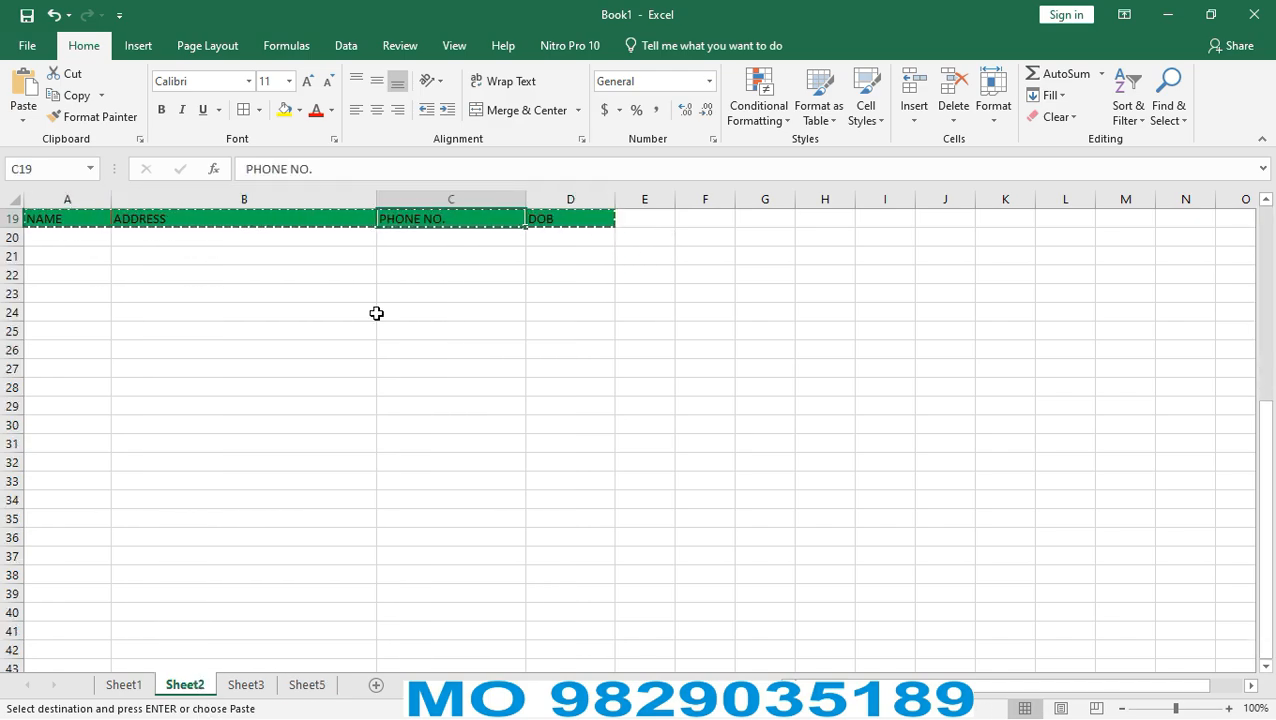
click(307, 685)
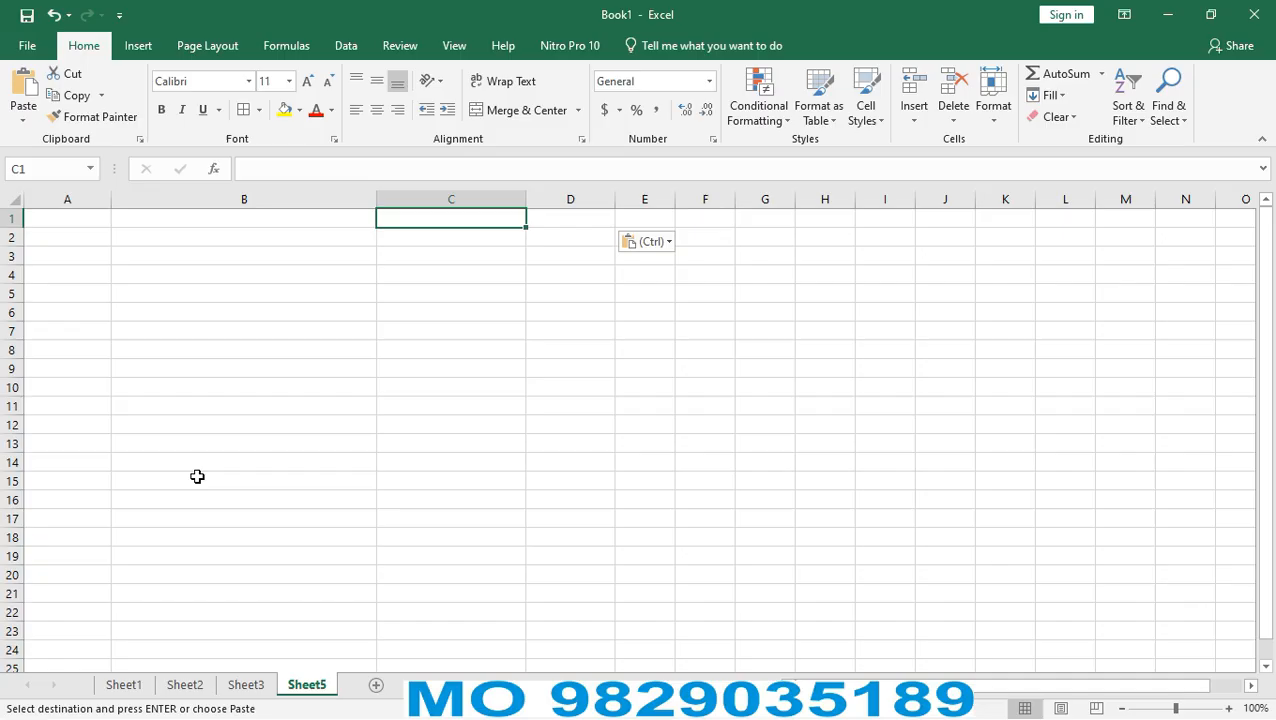
click(80, 222)
click(168, 217)
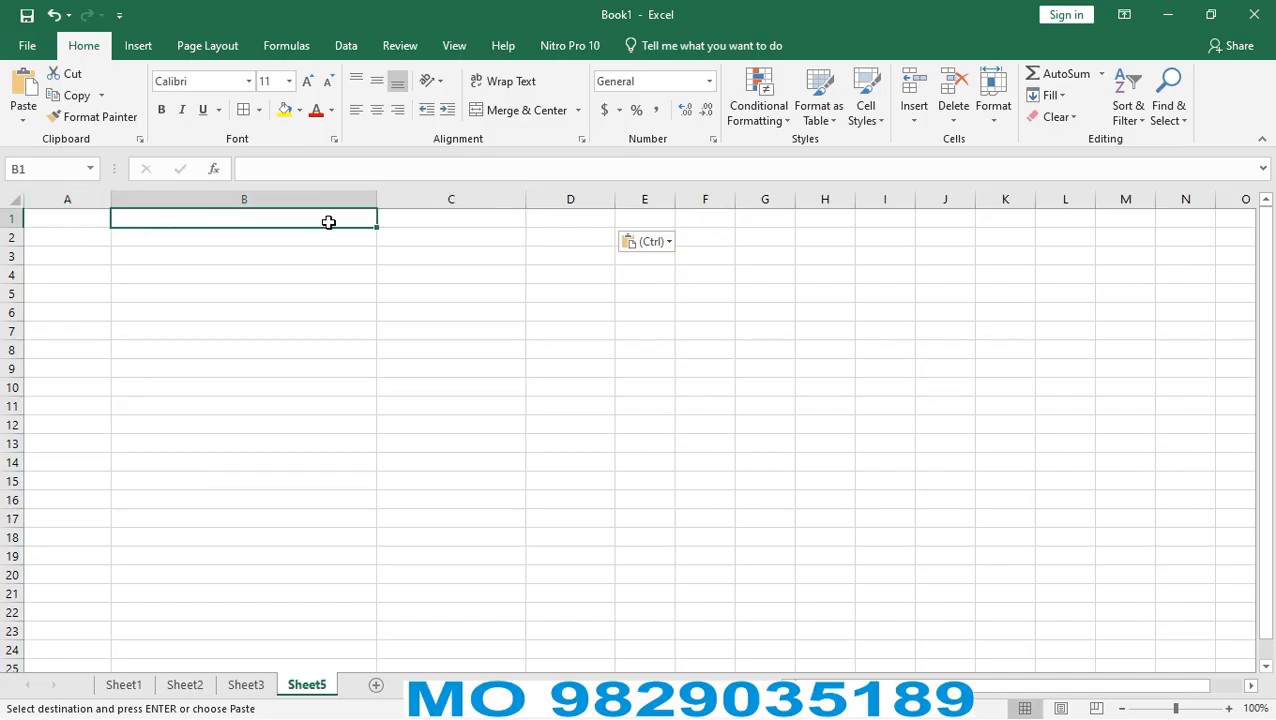
click(424, 218)
click(567, 219)
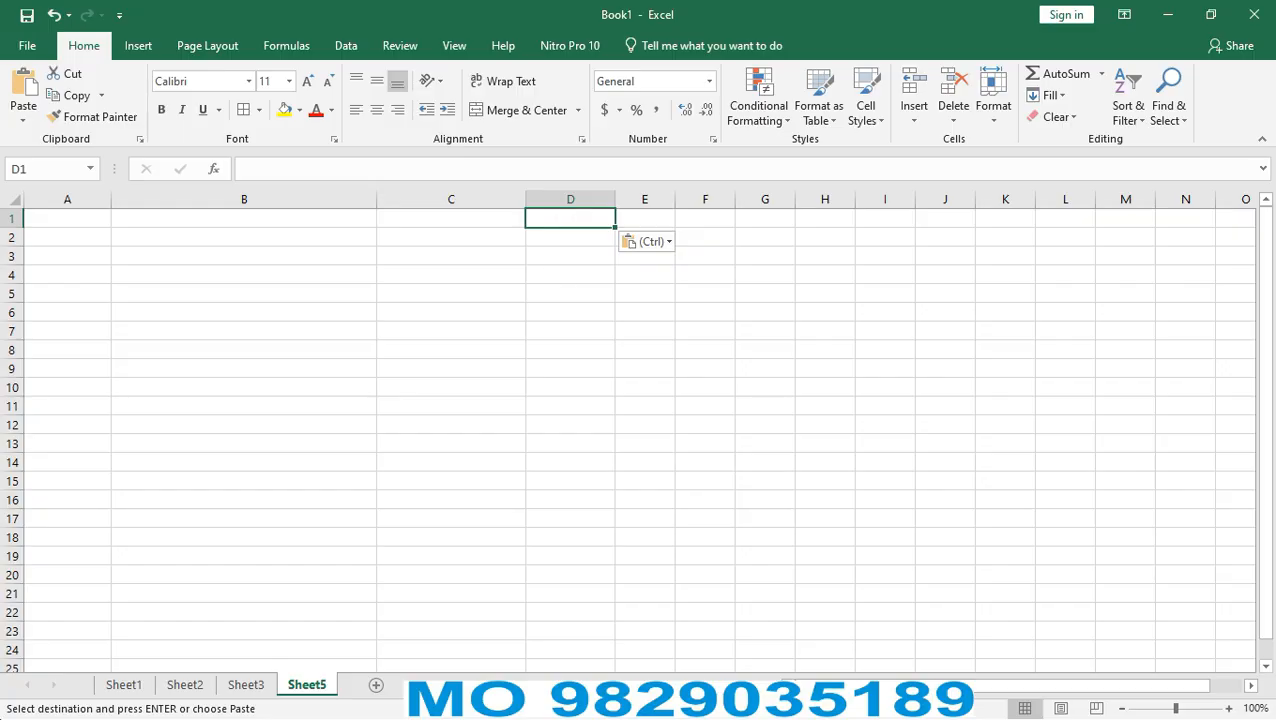
click(188, 686)
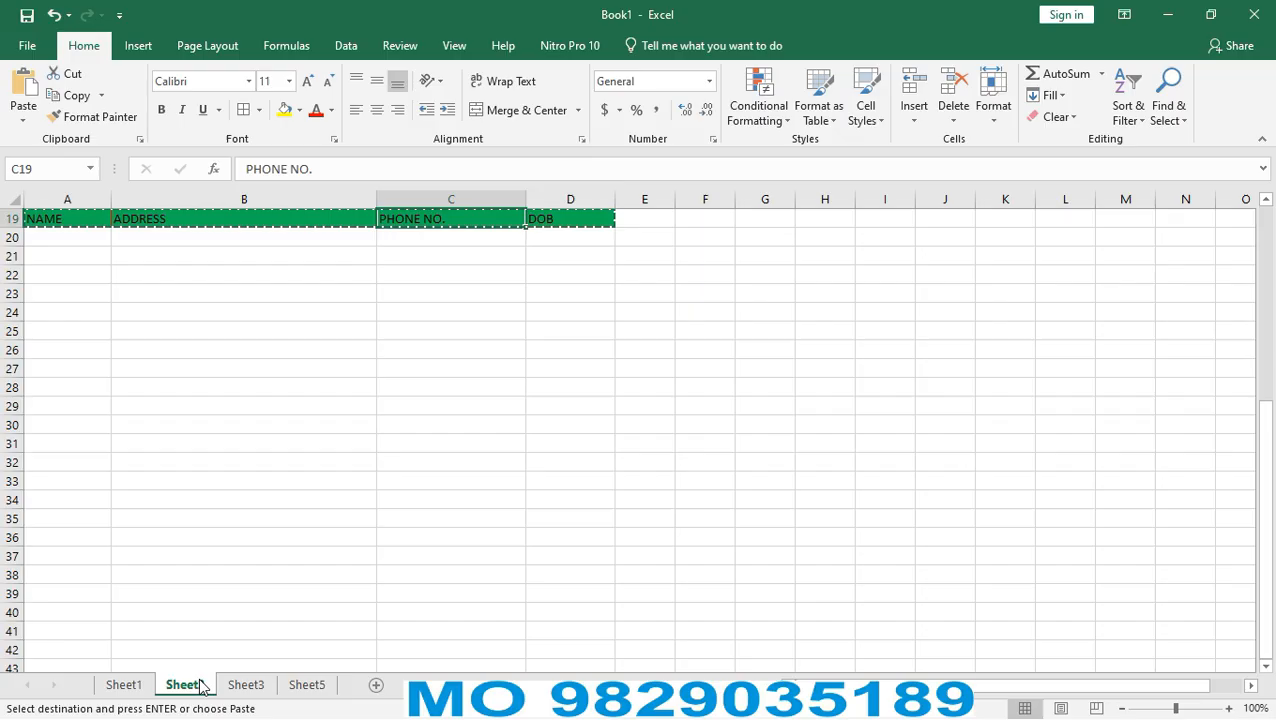
On Sheet1, format the product table's AMOUNT values P10:P14 as Currency with the ₹ Hindi symbol.
click(125, 686)
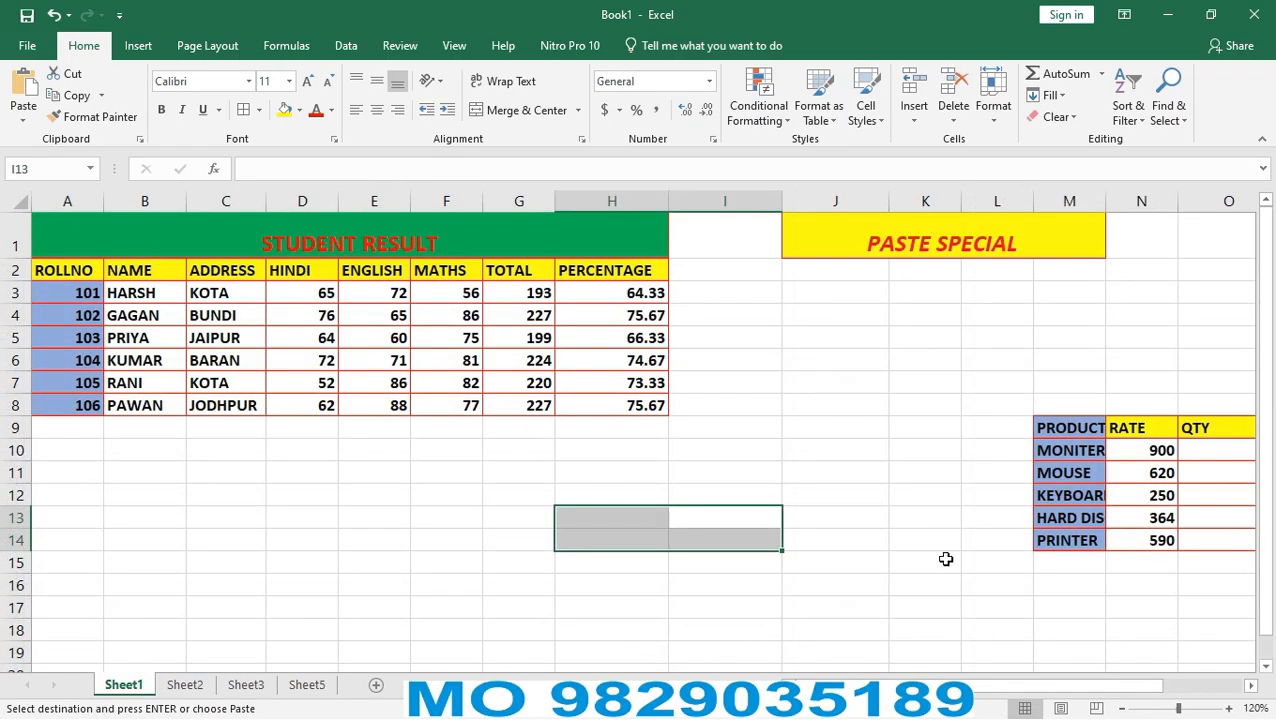
click(940, 421)
key(Right)
key(Right)
key(Right)
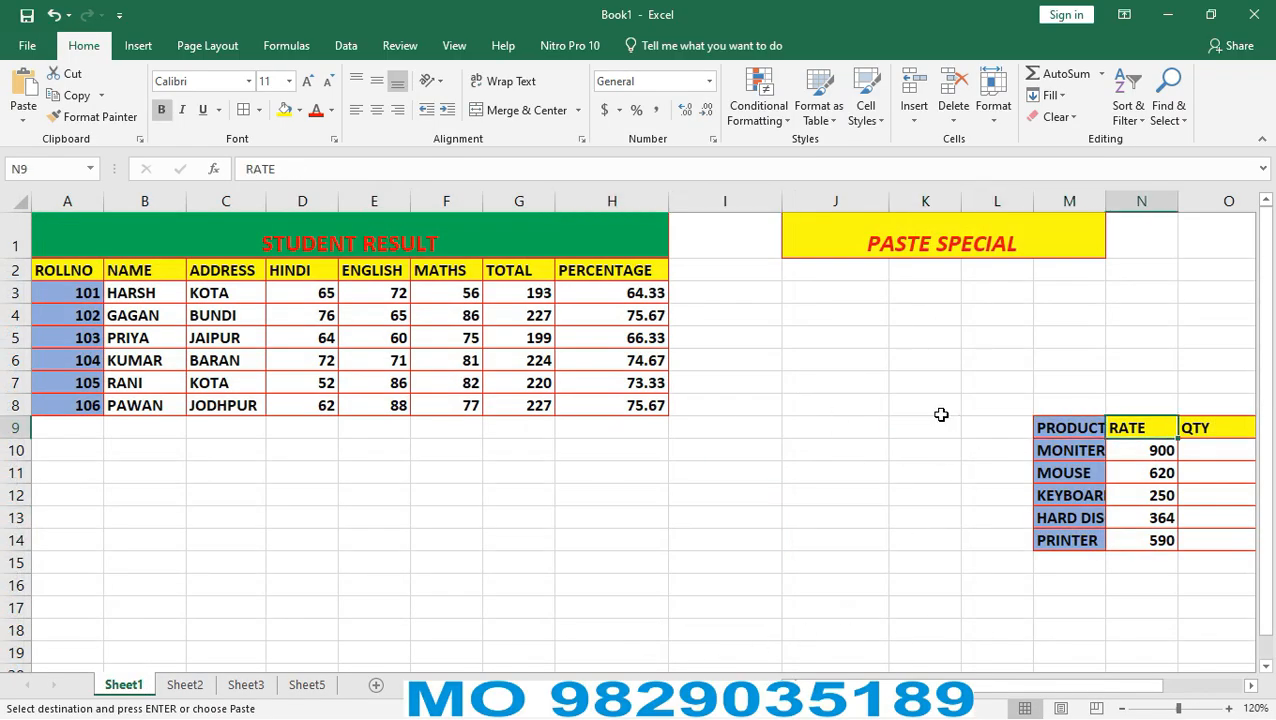
key(Right)
key(Right)
key(Right)
key(Right)
key(Right)
key(Right)
key(Right)
key(Right)
key(Right)
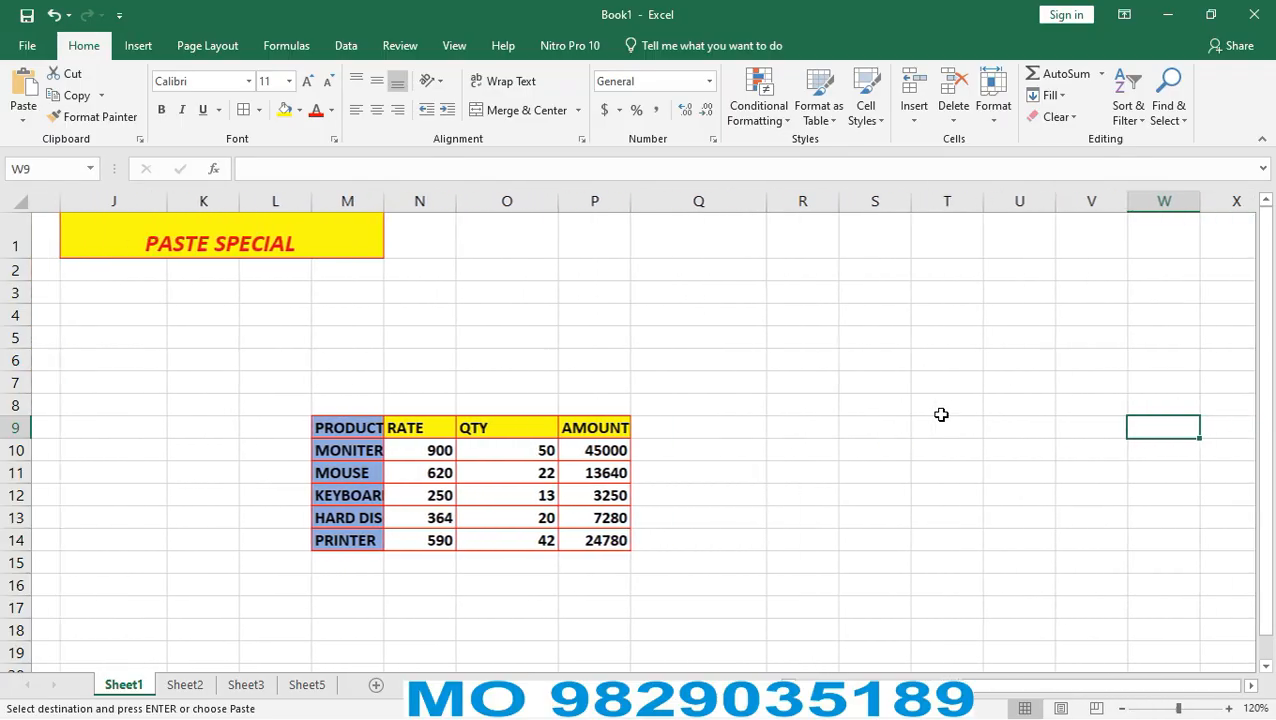
click(606, 600)
click(580, 452)
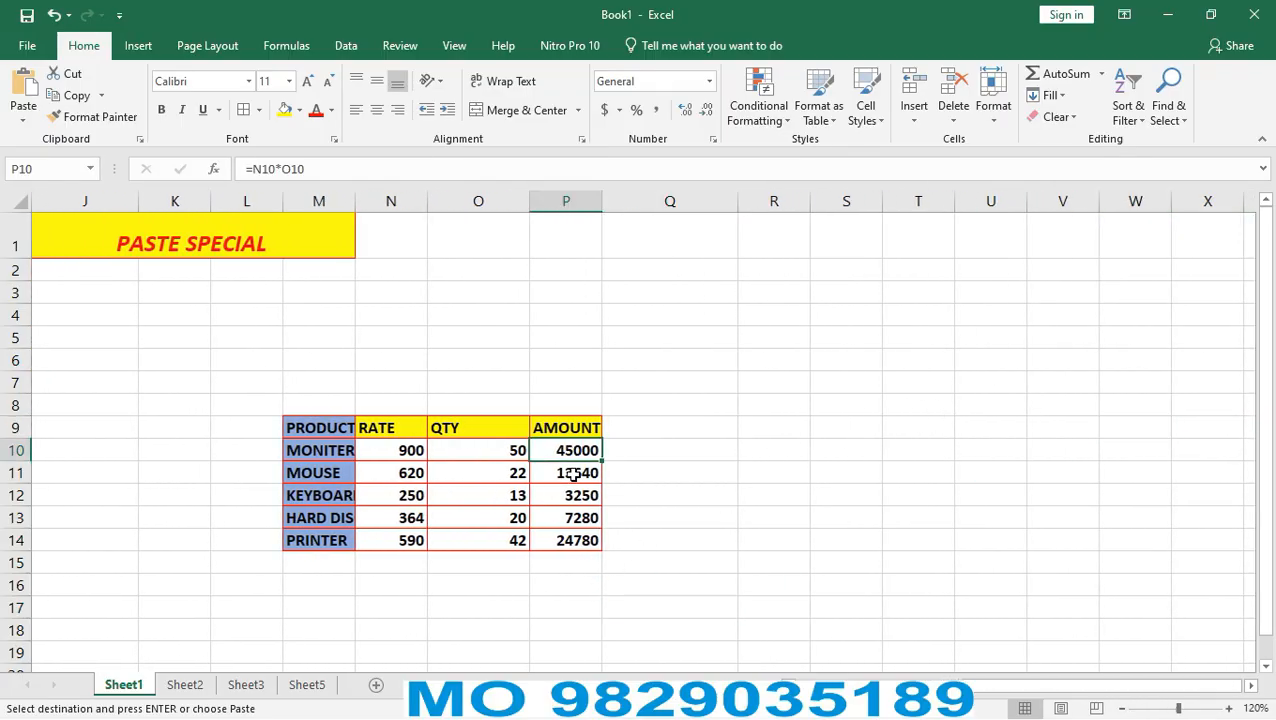
drag(573, 475, 584, 538)
key(ctrl+v)
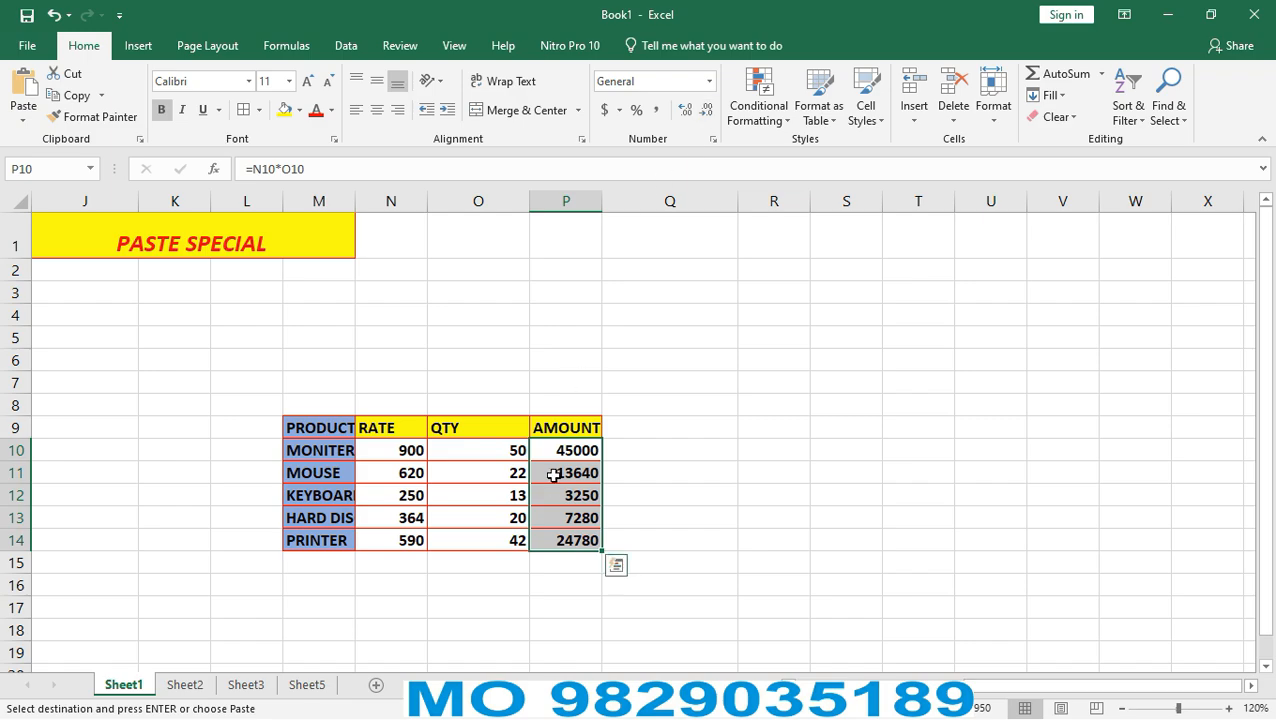
click(710, 84)
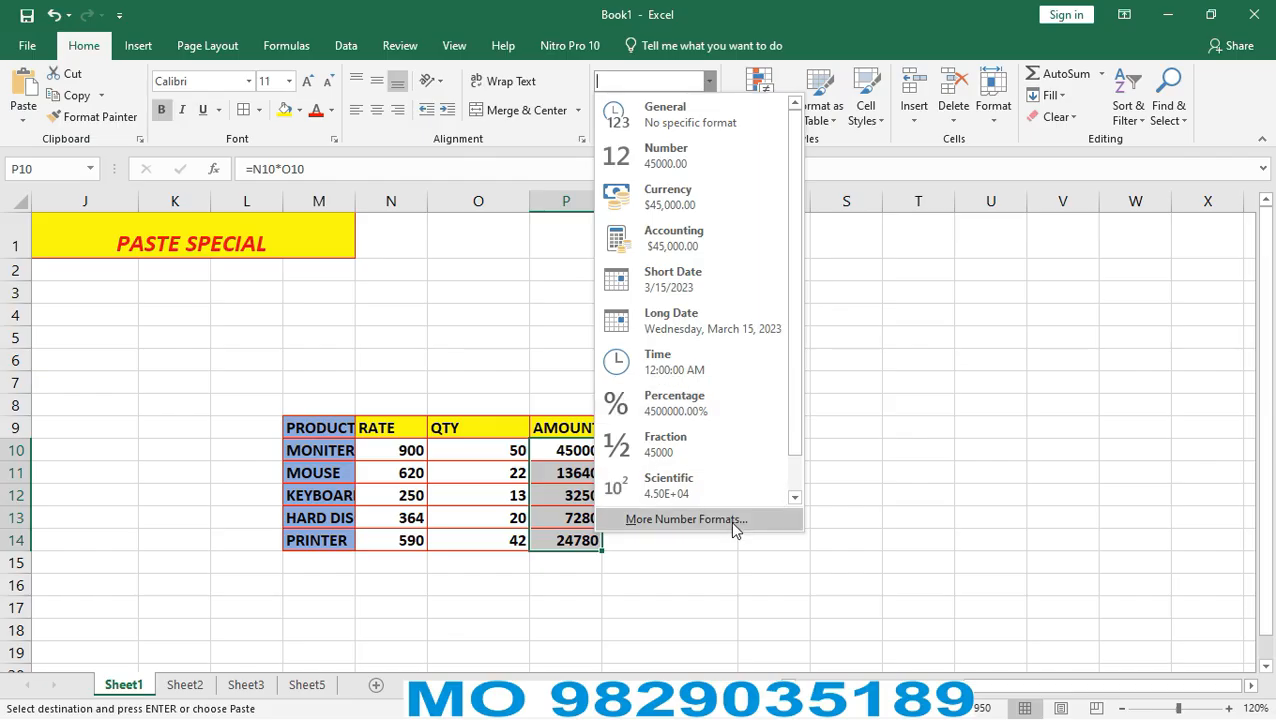
click(729, 522)
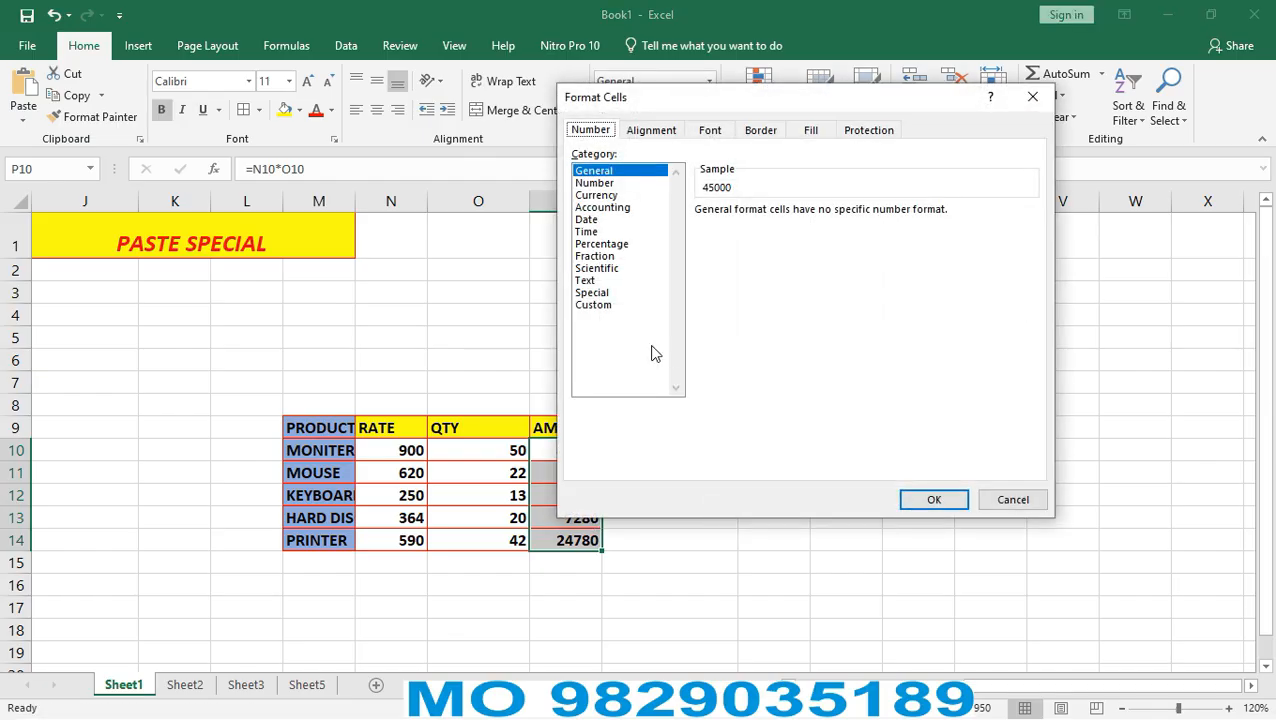
click(598, 195)
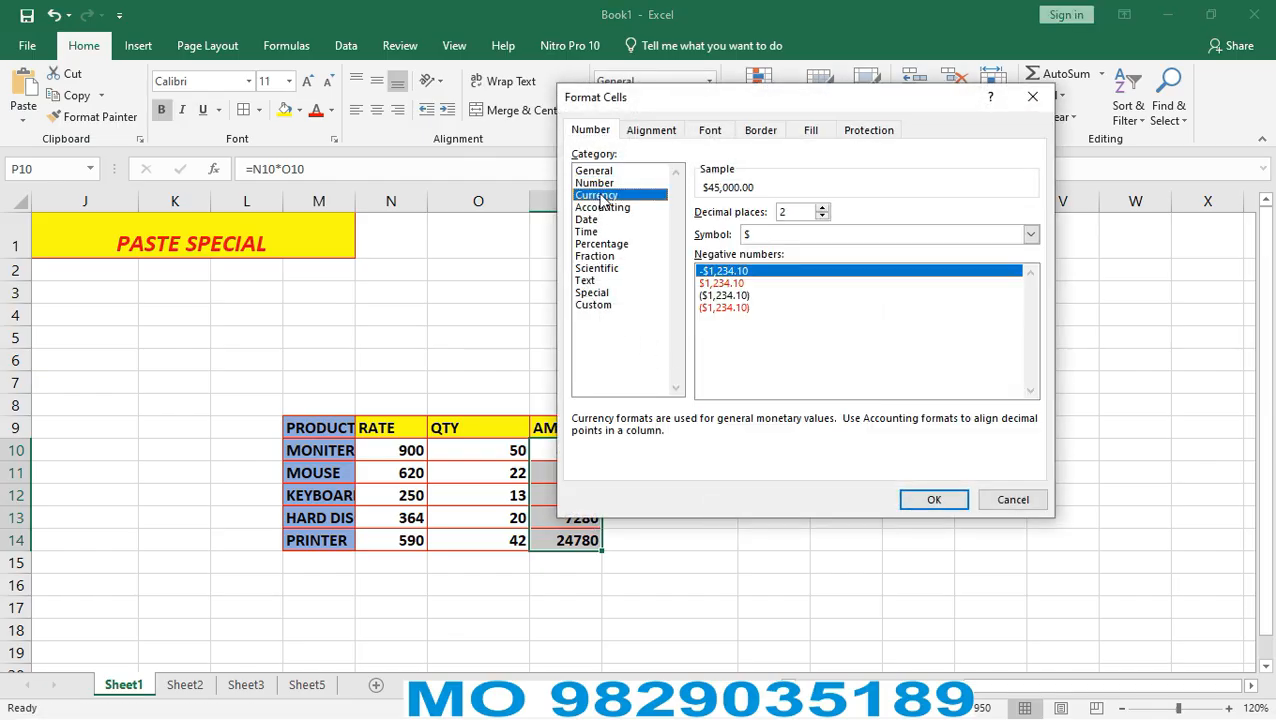
click(1030, 236)
drag(1033, 271, 1031, 318)
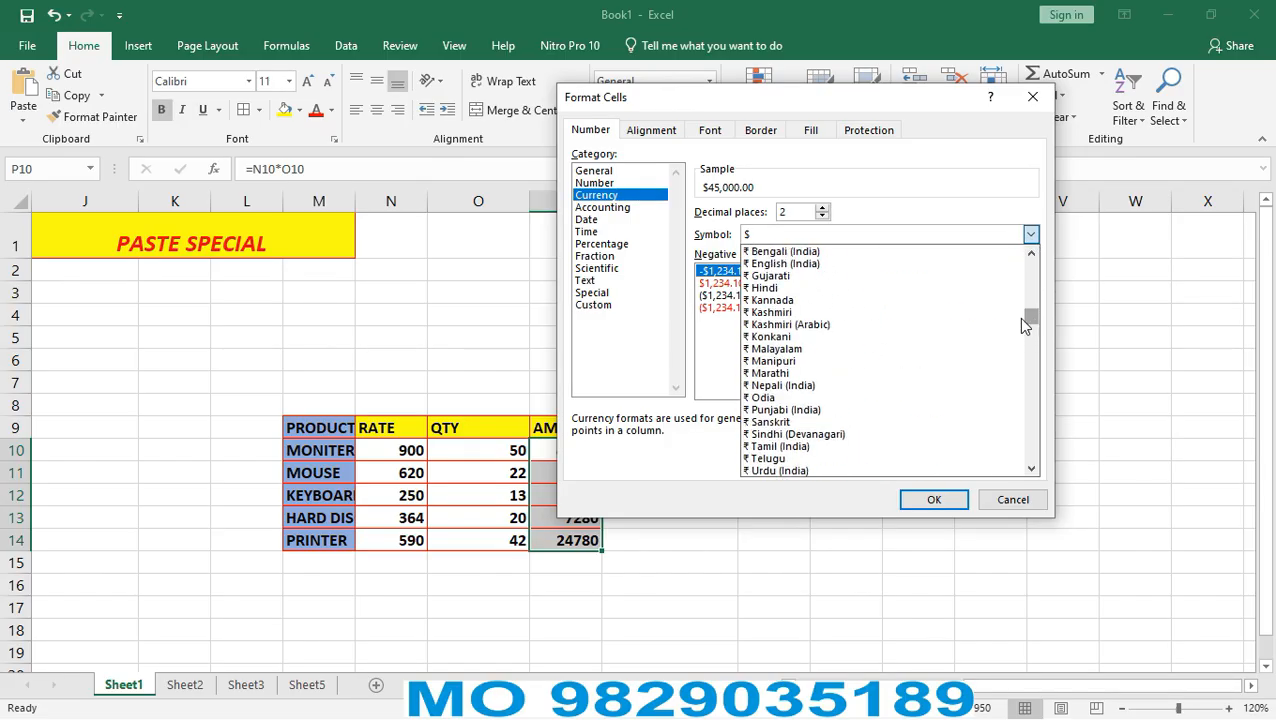
click(795, 288)
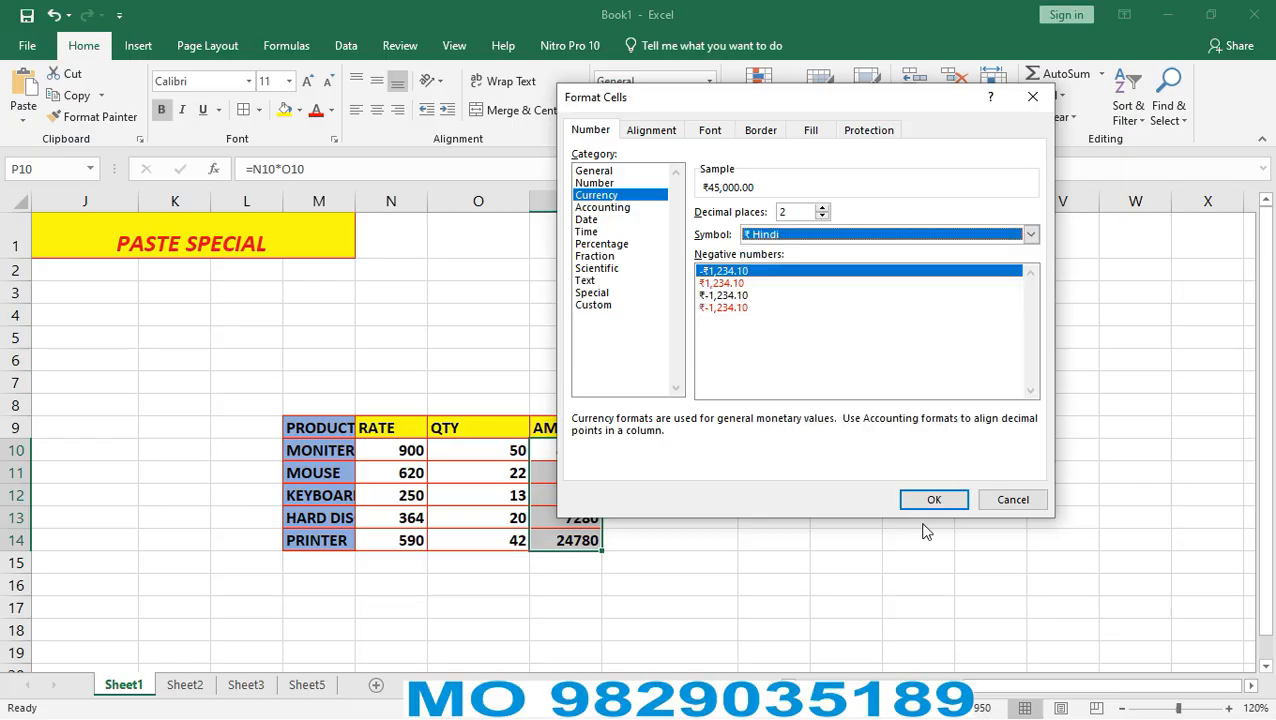
click(928, 499)
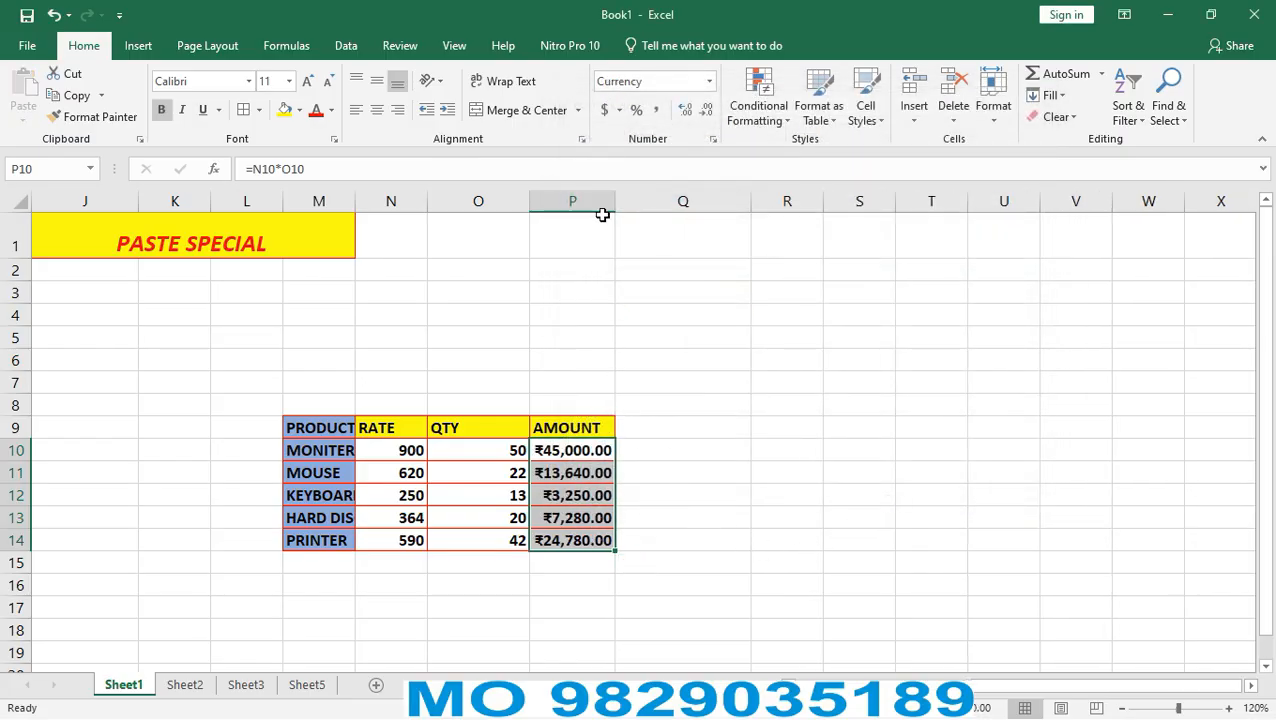
Widen the product table's AMOUNT column P slightly and select its first amount, P10.
drag(616, 201, 646, 201)
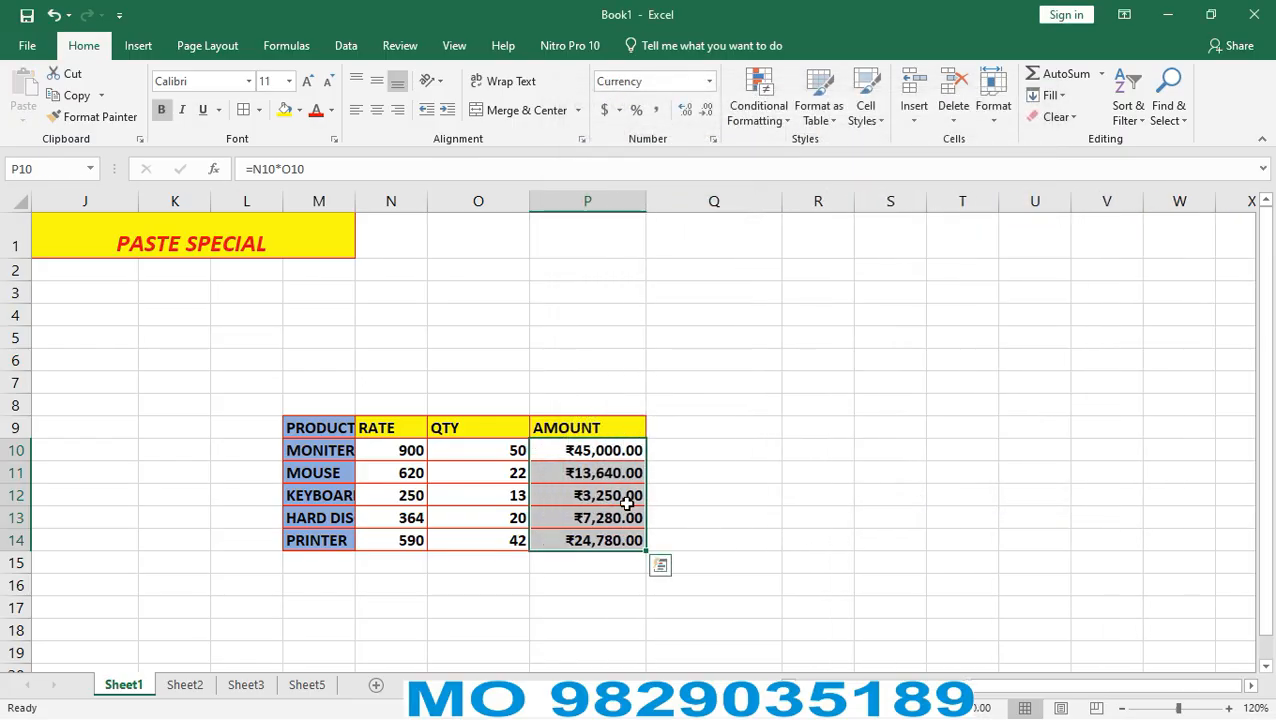
click(566, 605)
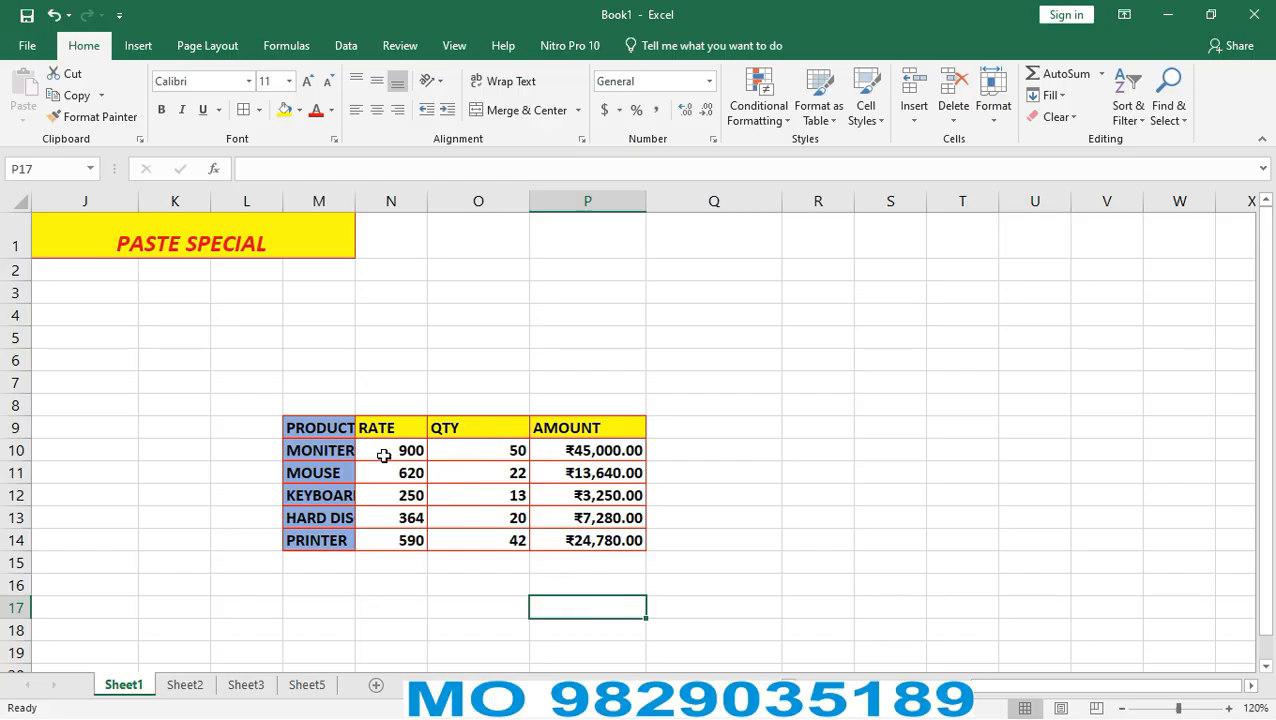
click(596, 454)
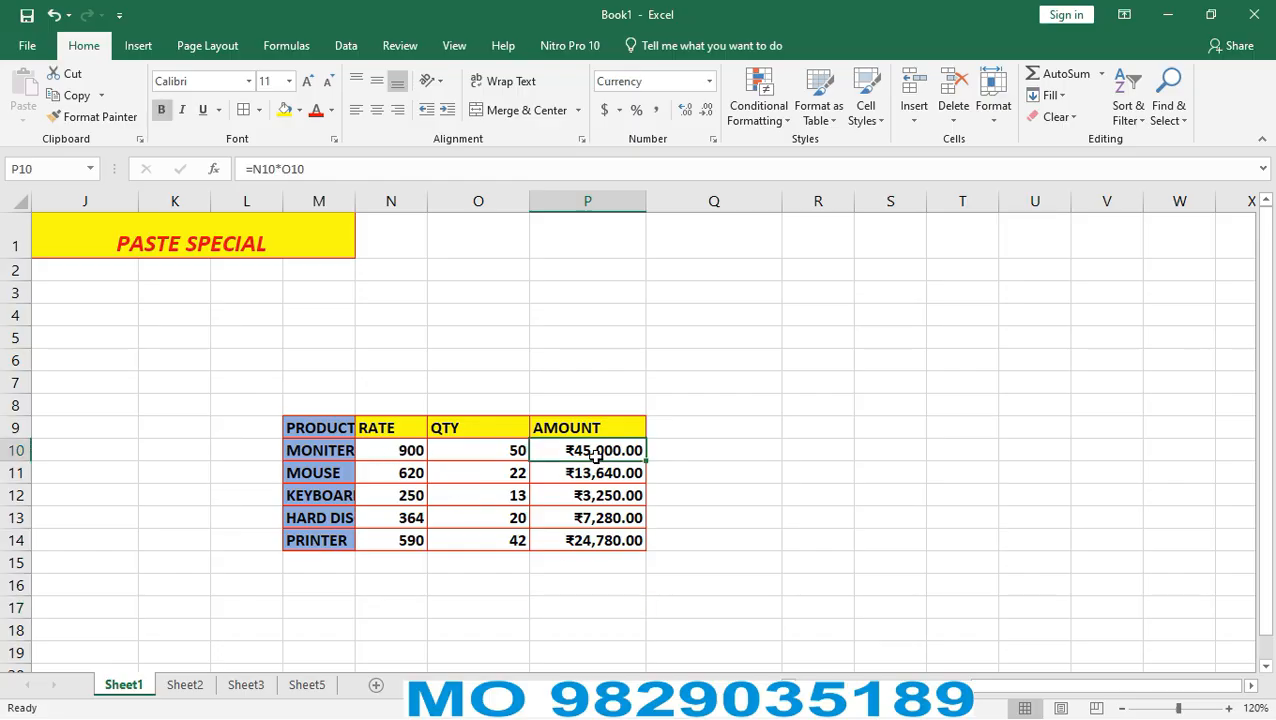
Copy the product table's AMOUNT values P10:P14 and paste them from P16 with the Paste Special option Formulas and number formats.
drag(646, 461, 614, 545)
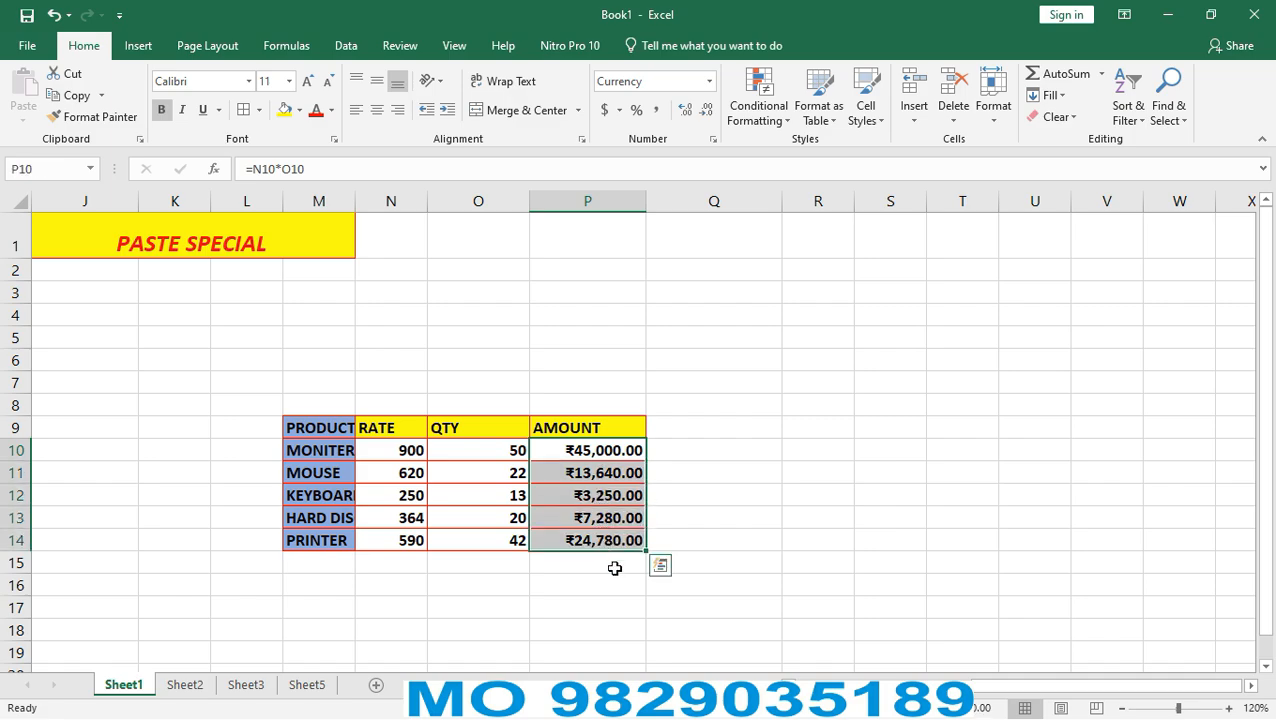
key(ctrl+c)
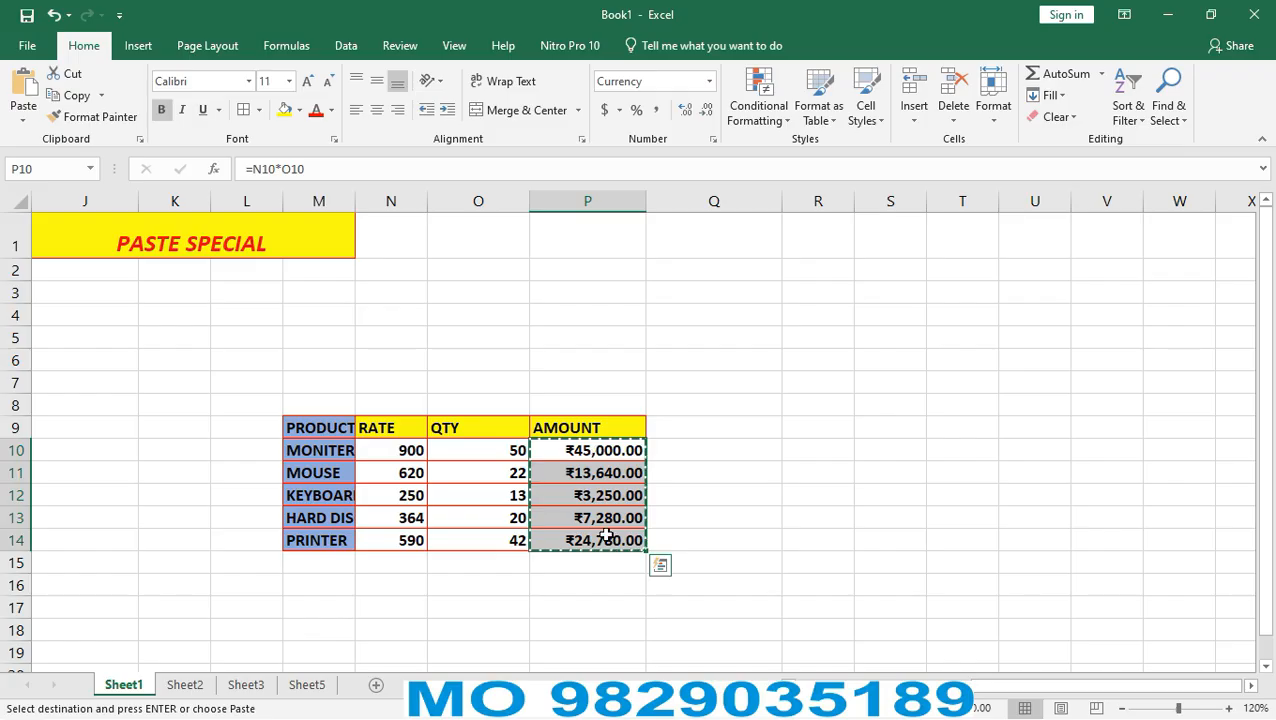
click(606, 620)
click(585, 450)
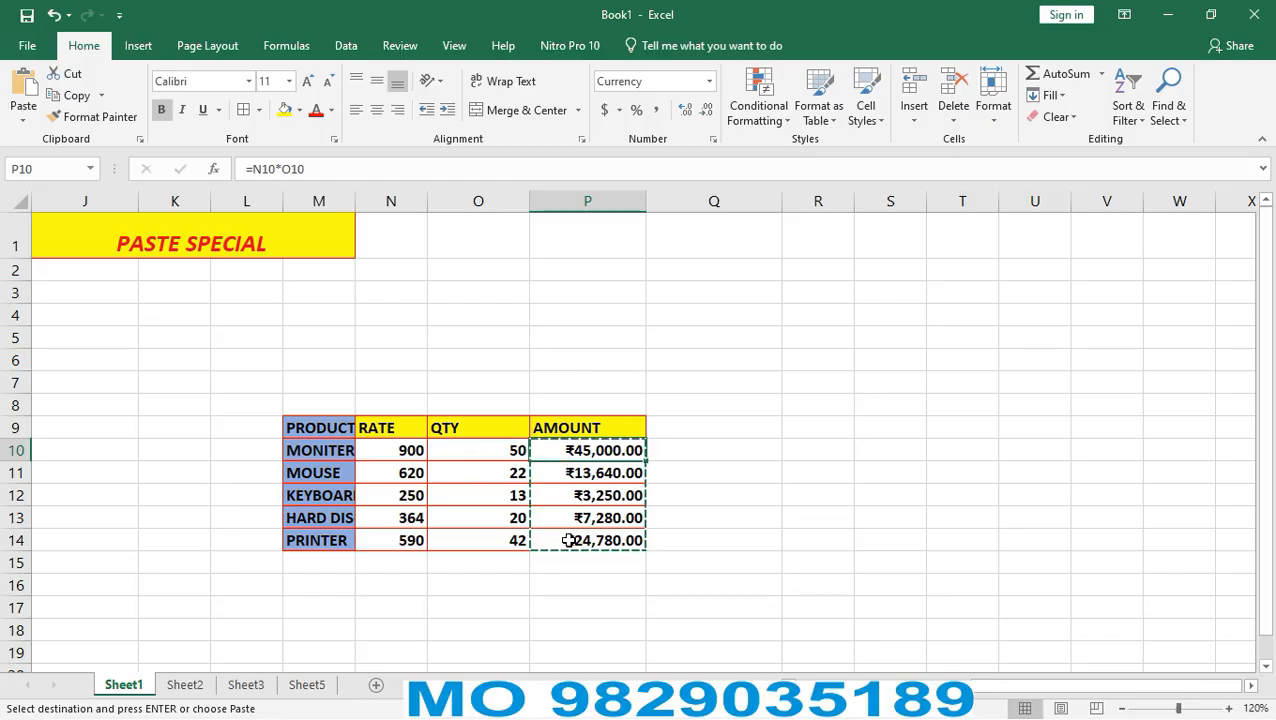
drag(595, 603, 595, 580)
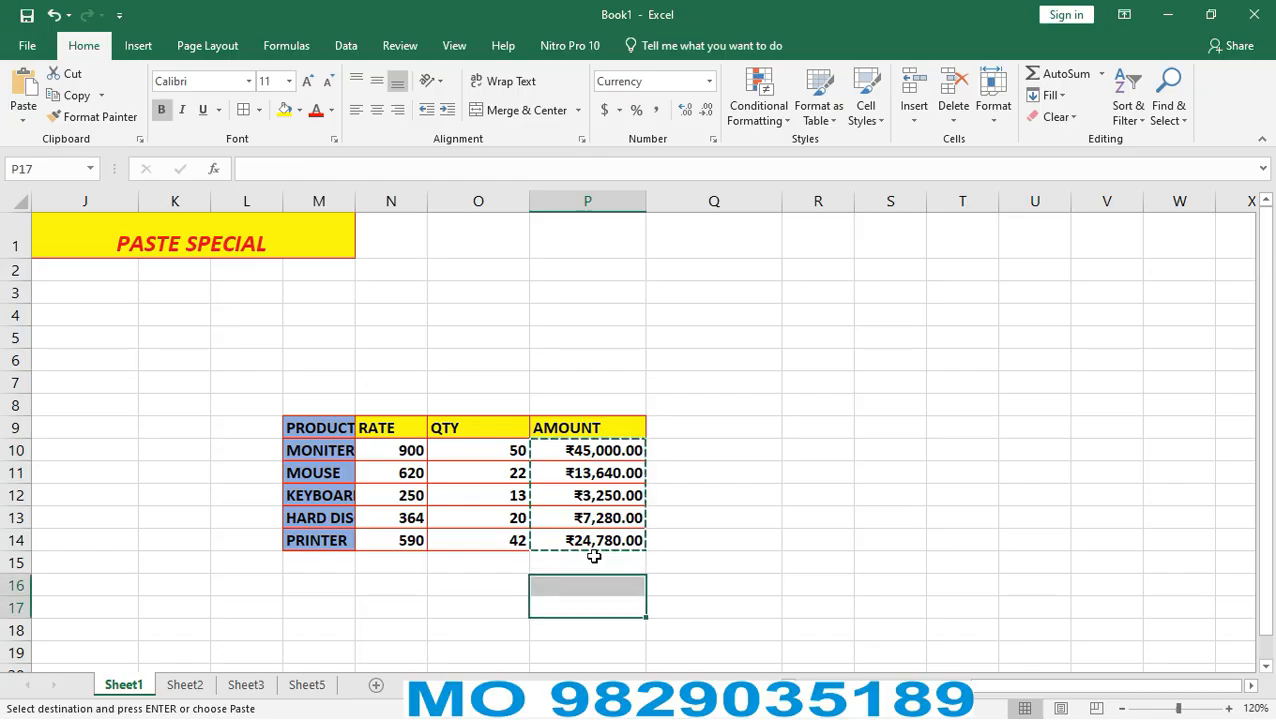
drag(584, 445, 589, 550)
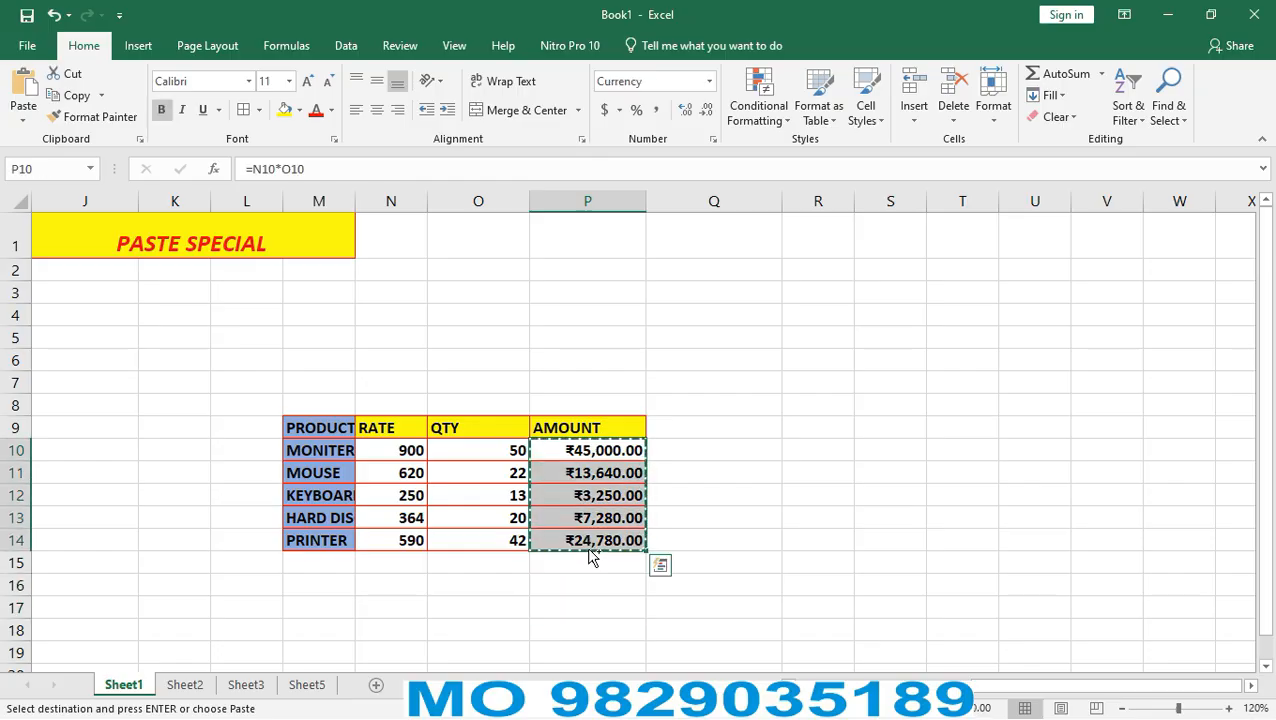
scroll(589, 587, down, 2)
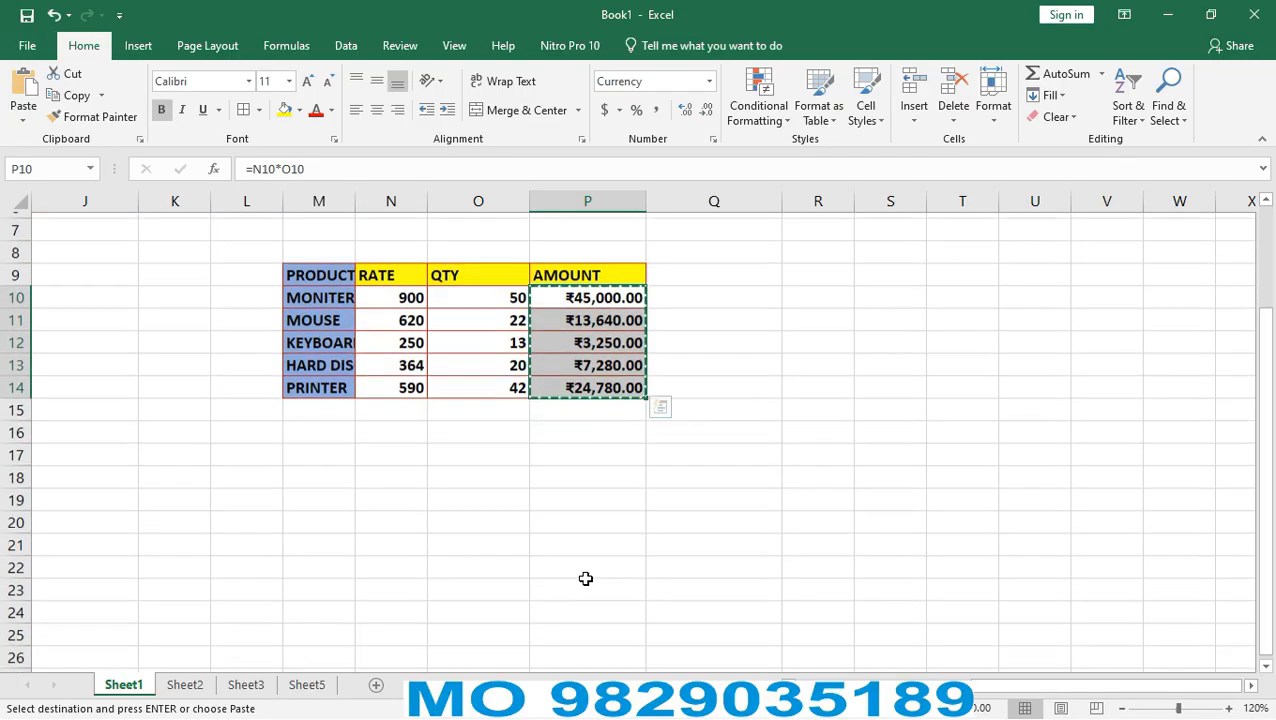
click(570, 438)
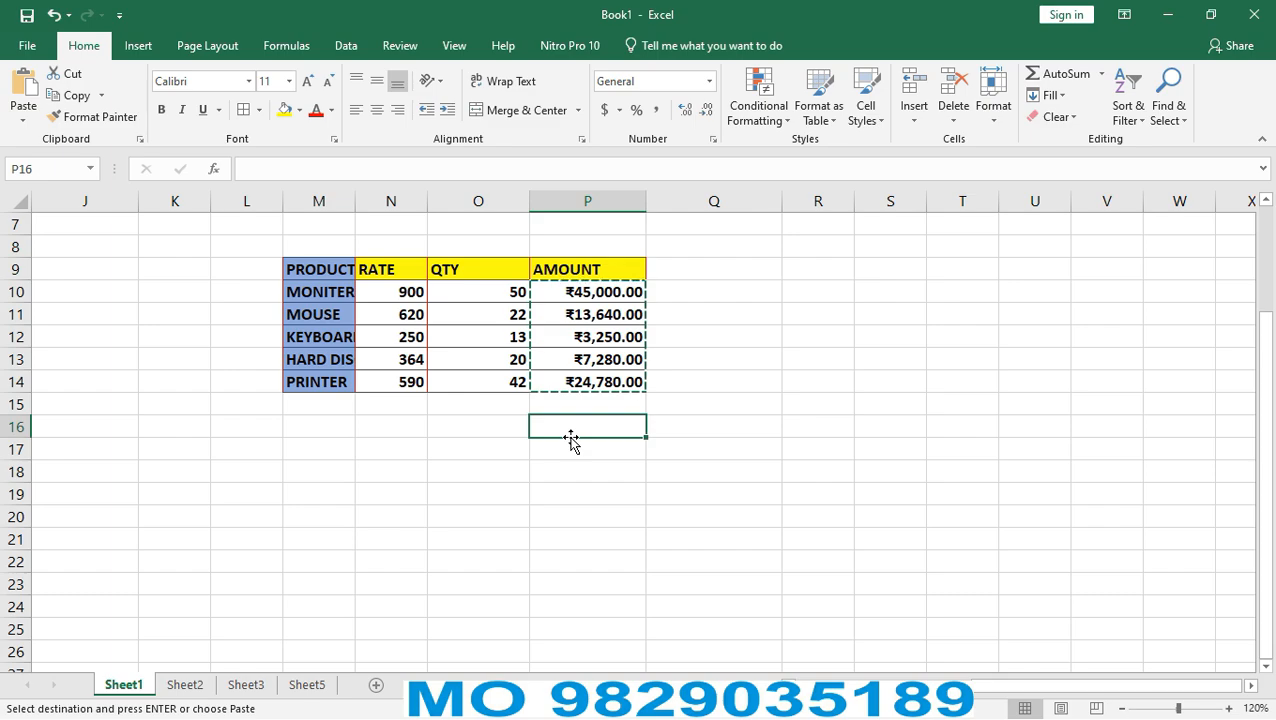
key(ctrl+alt+v)
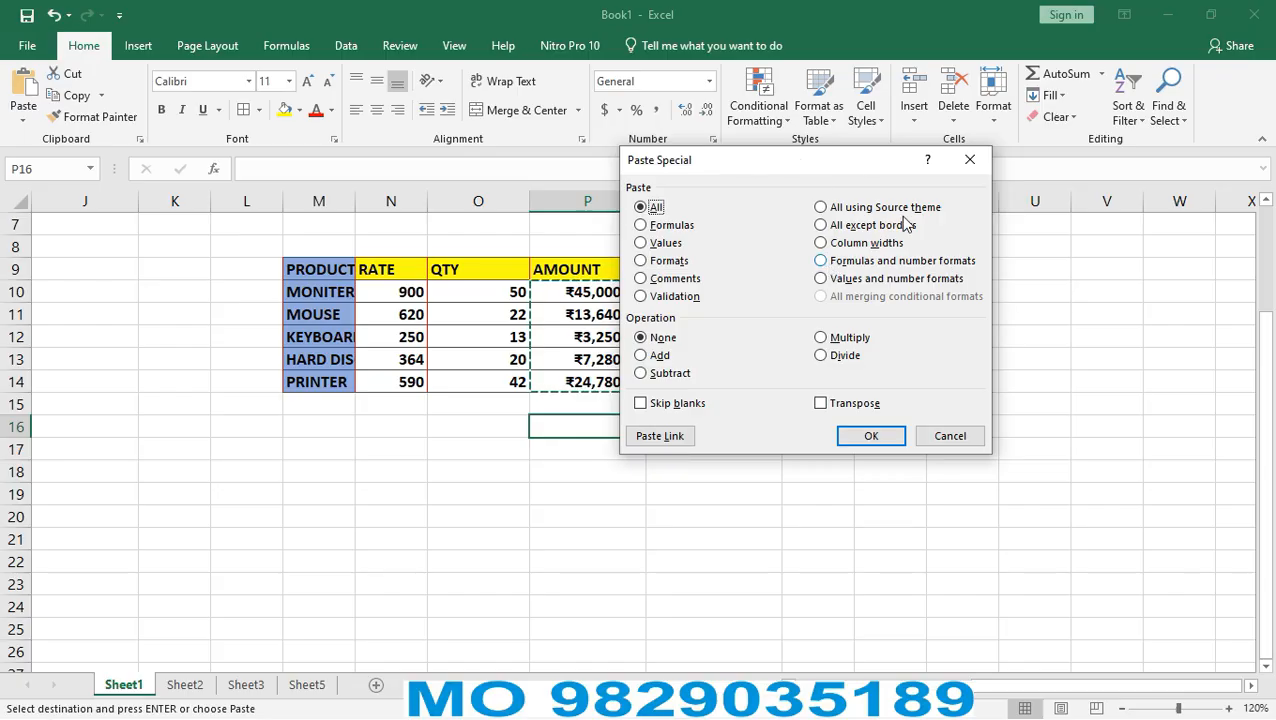
drag(845, 160, 968, 225)
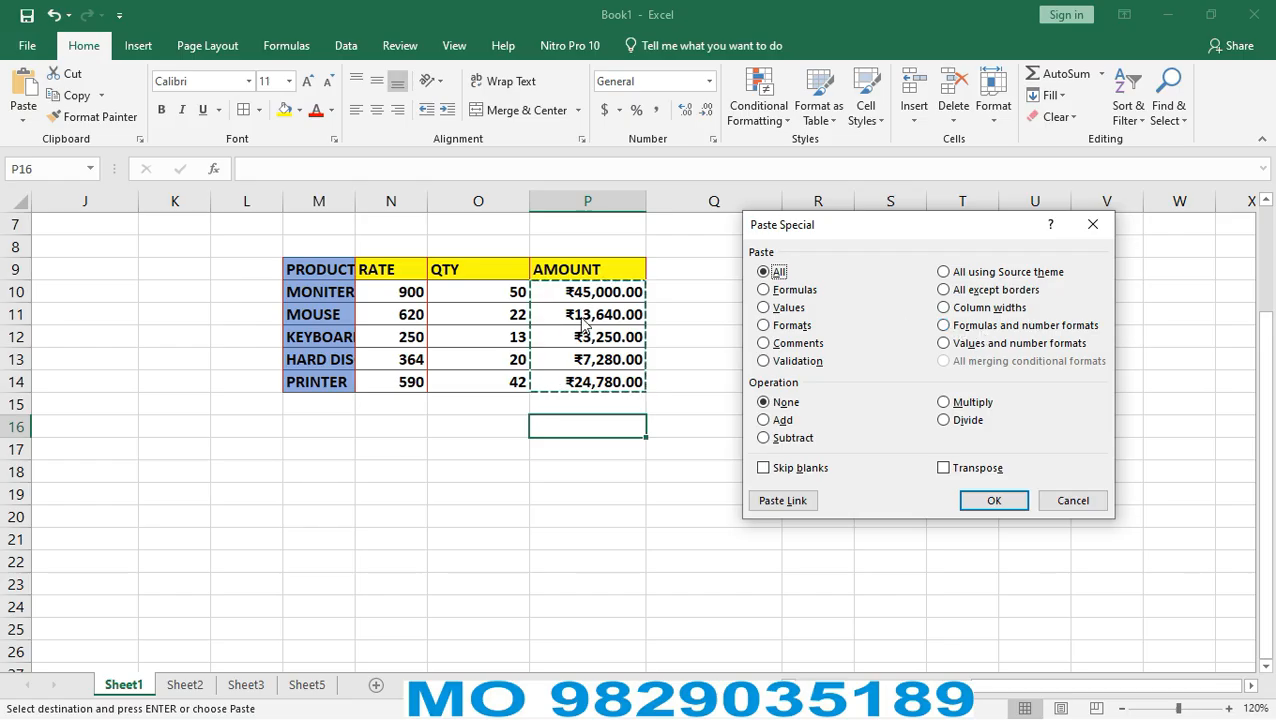
click(944, 326)
click(993, 499)
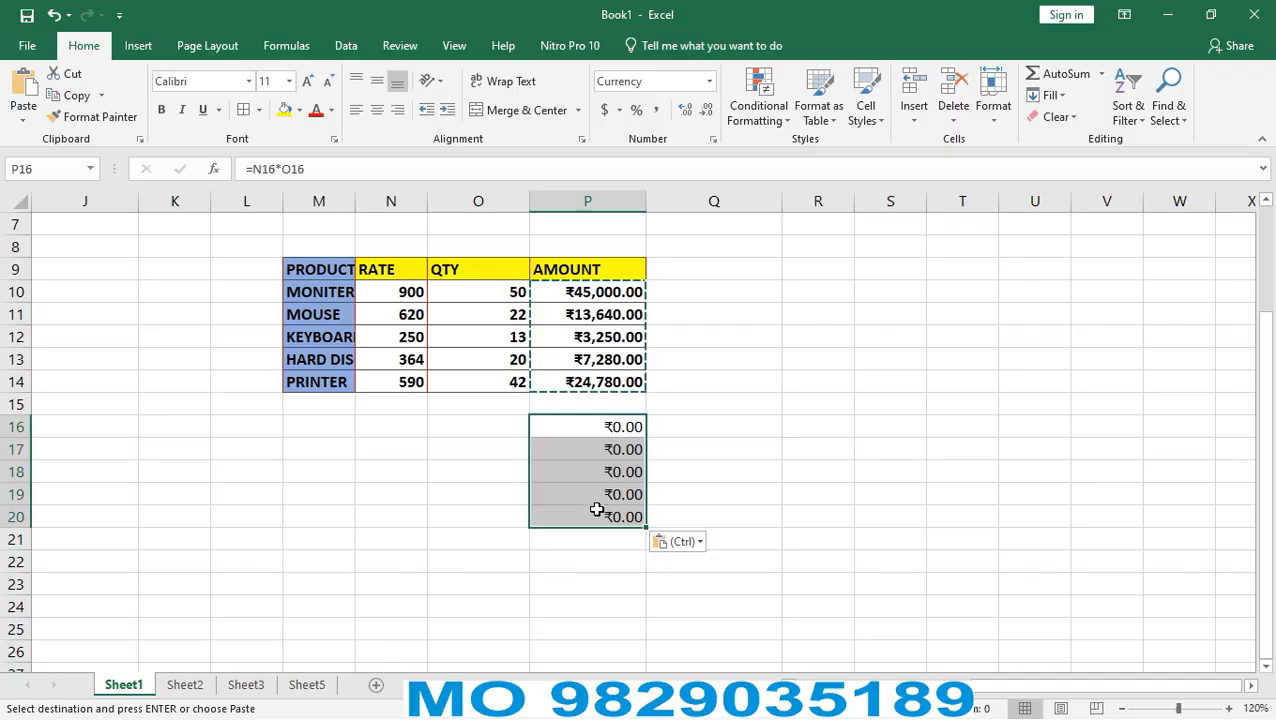
Compare the formula in P10 with the formula of its pasted copy in P16.
click(600, 296)
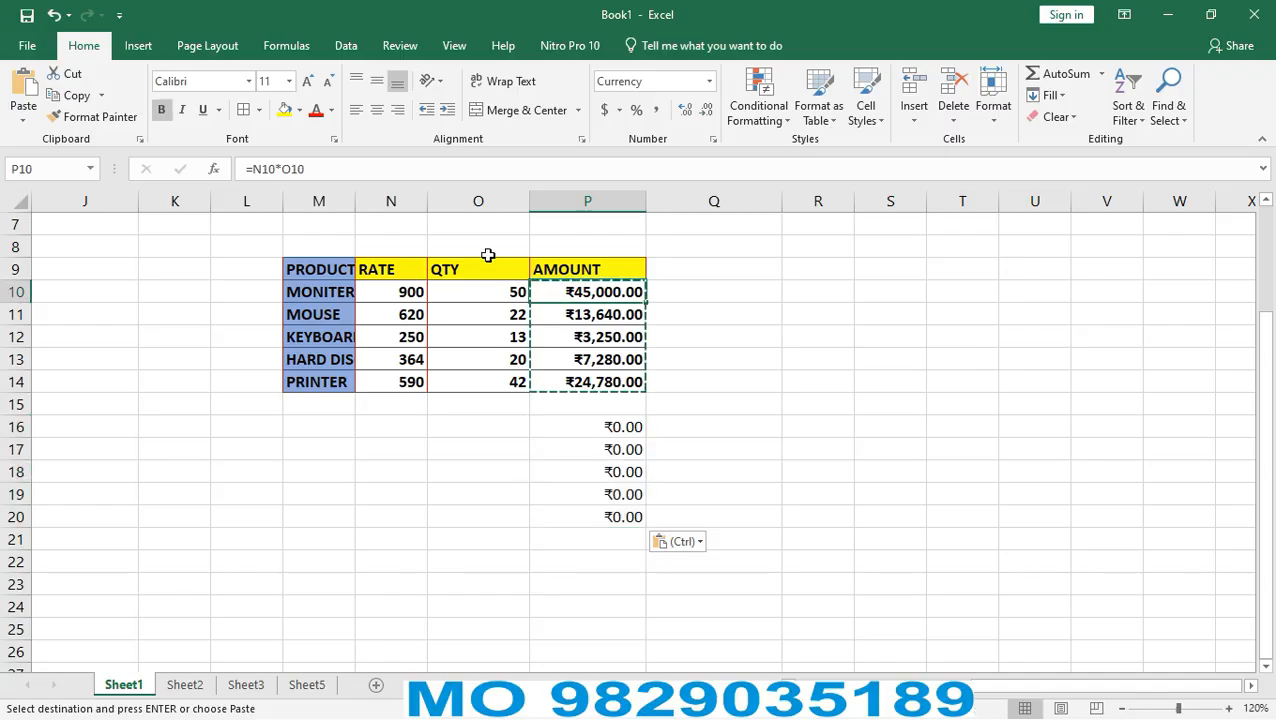
click(550, 429)
click(336, 169)
drag(336, 169, 248, 169)
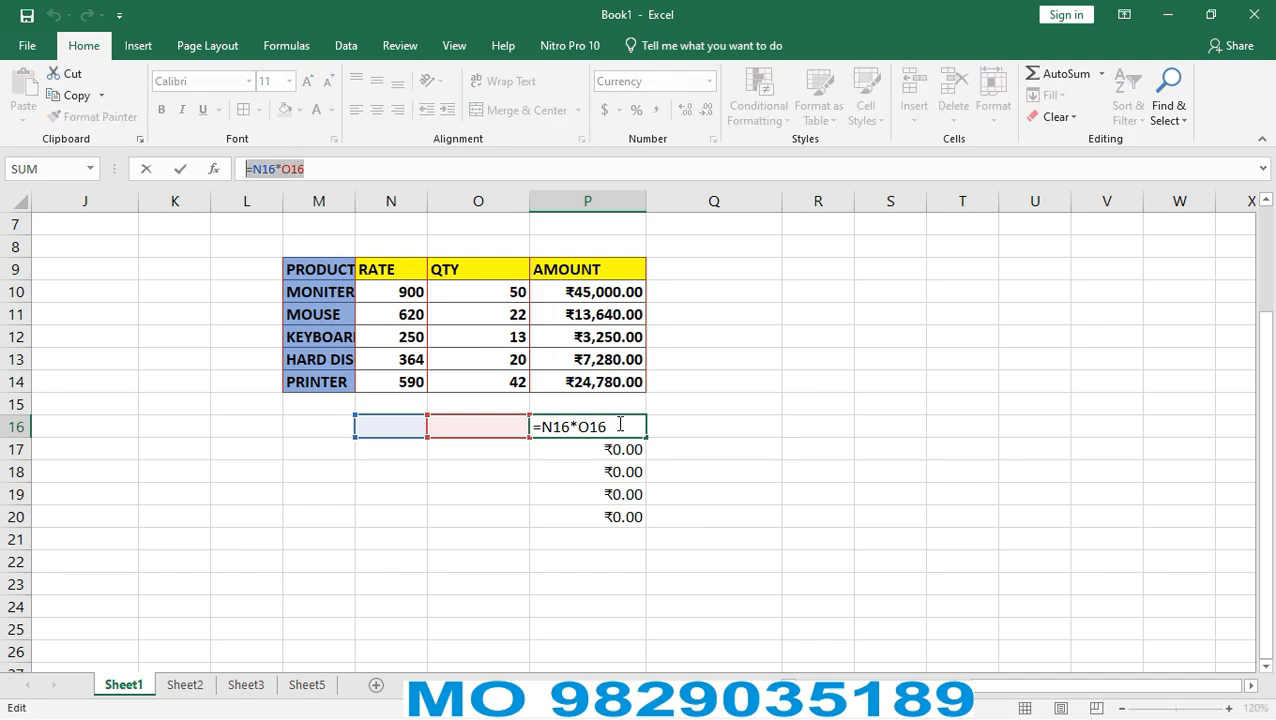
Replace the formula in P16 with a reference to P10, and clear the contents of P16.
click(574, 490)
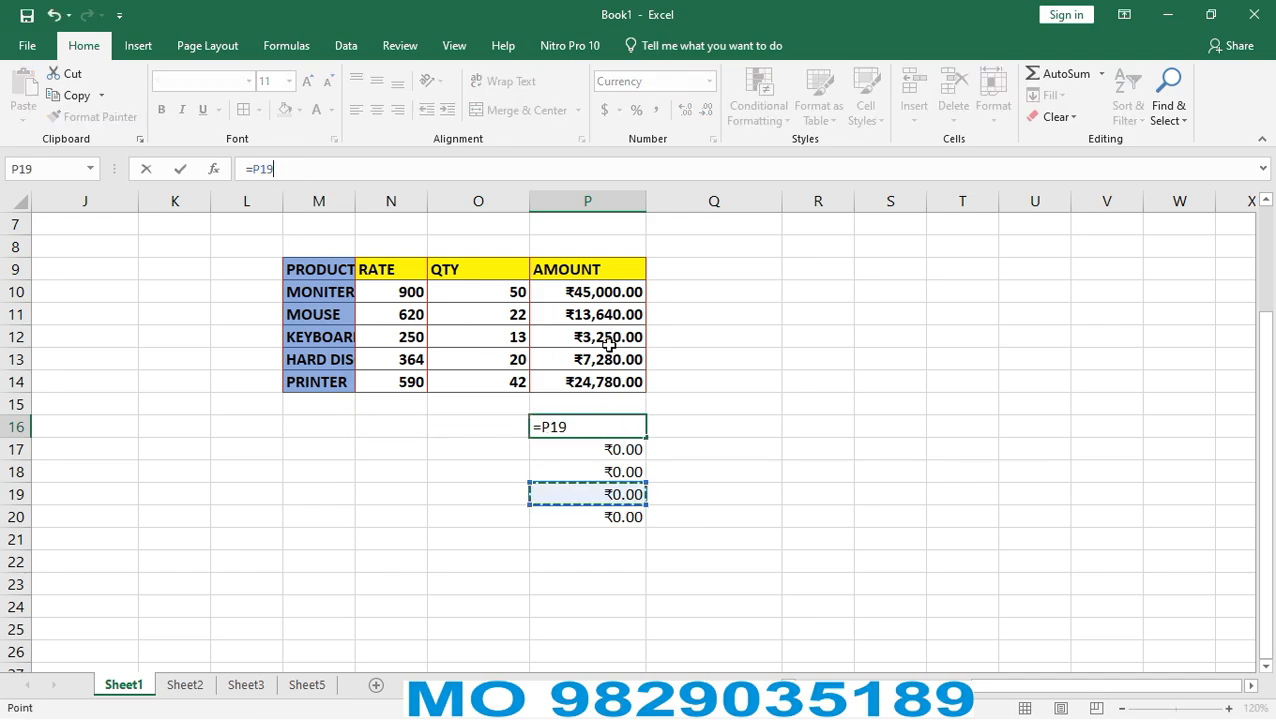
key(ctrl+z)
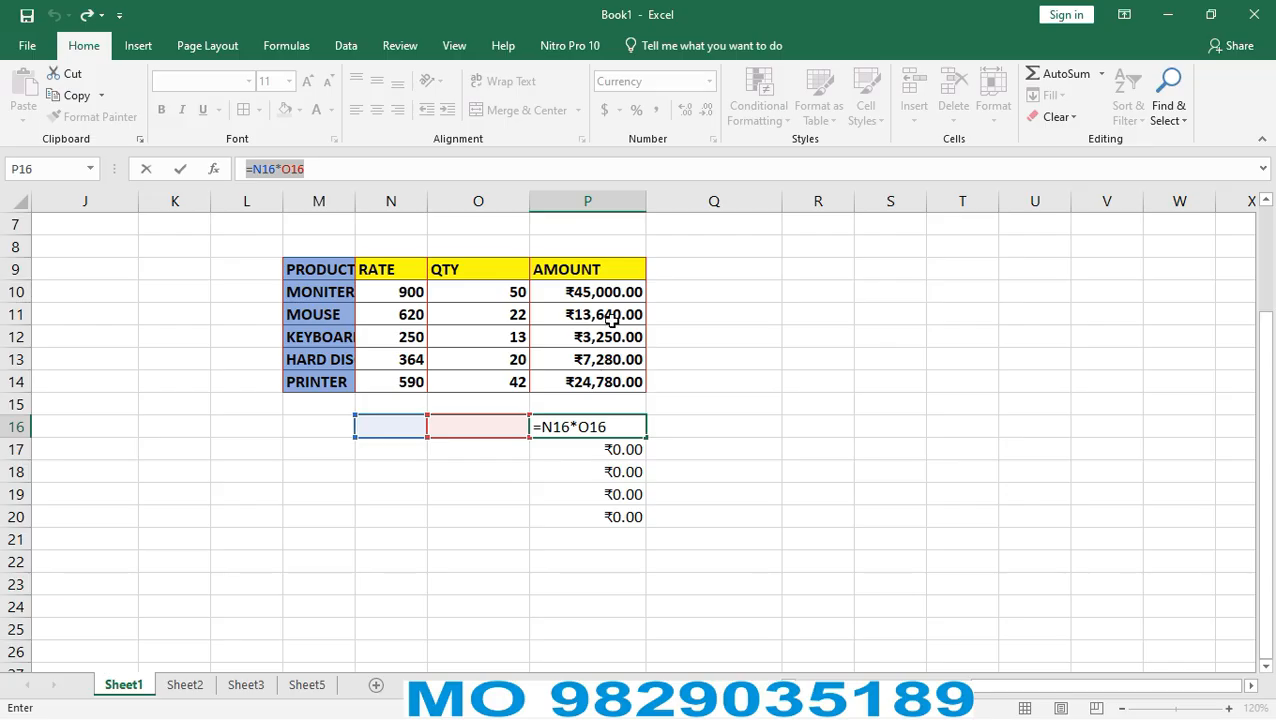
click(604, 289)
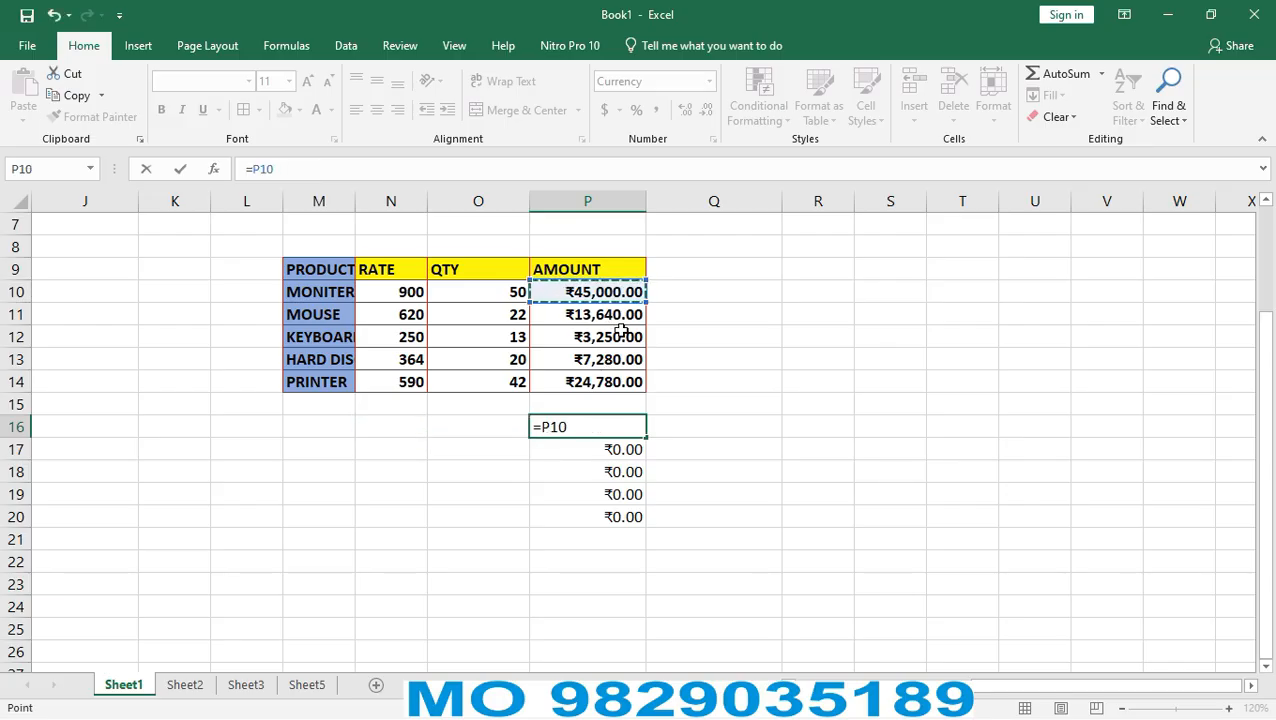
key(ctrl+z)
key(ctrl+y)
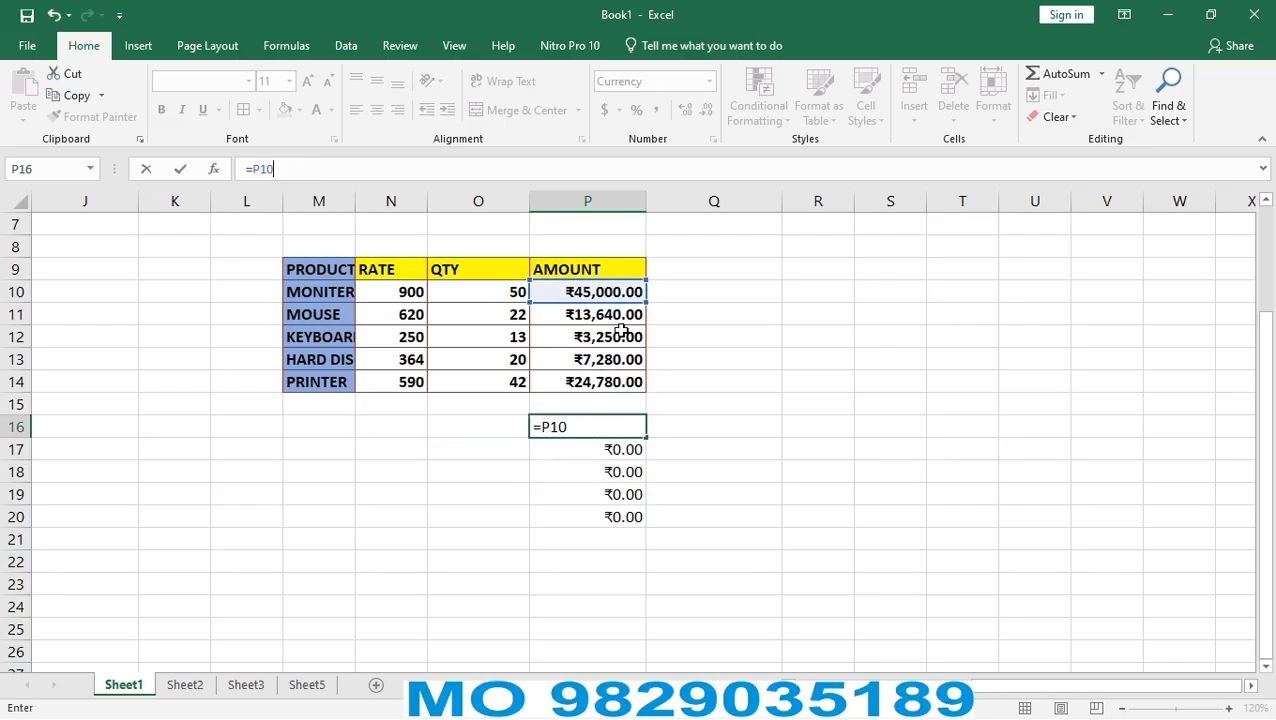
key(ctrl+z)
key(ctrl+y)
click(505, 442)
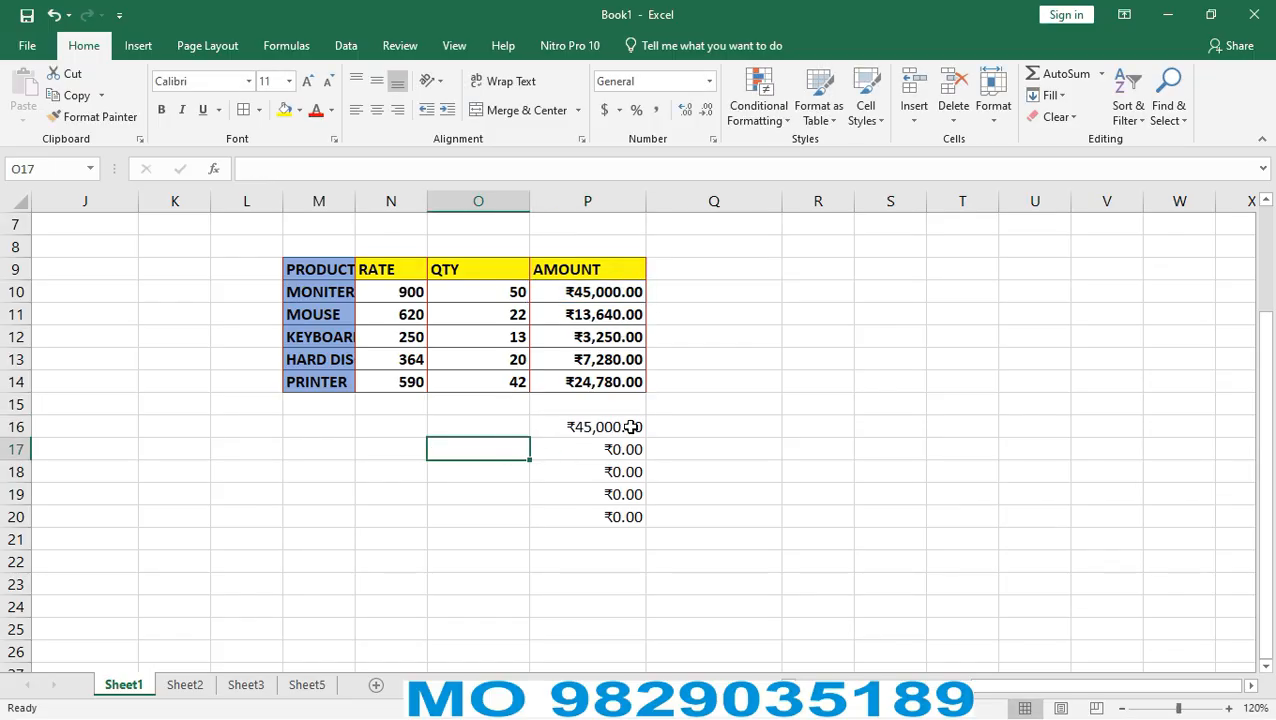
click(631, 427)
key(Delete)
Compare the pasted formulas in P17 and P20 with the original AMOUNT formula in P10.
click(611, 510)
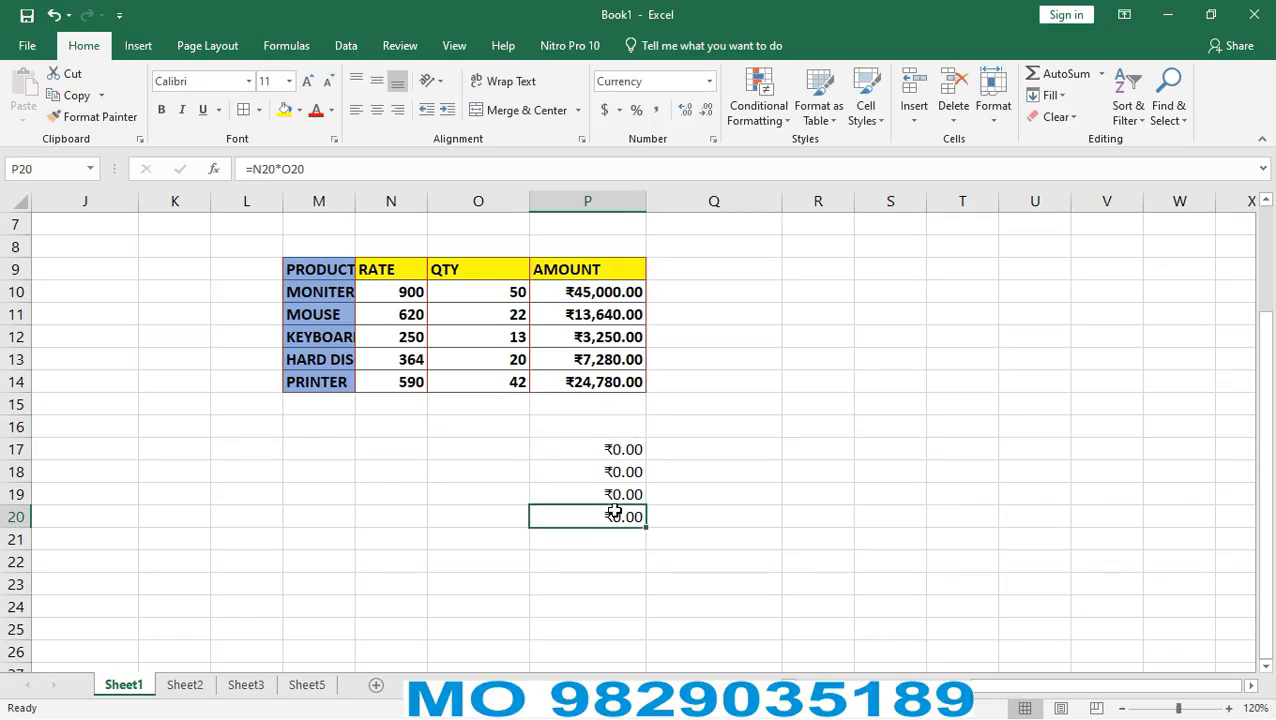
click(611, 454)
click(622, 290)
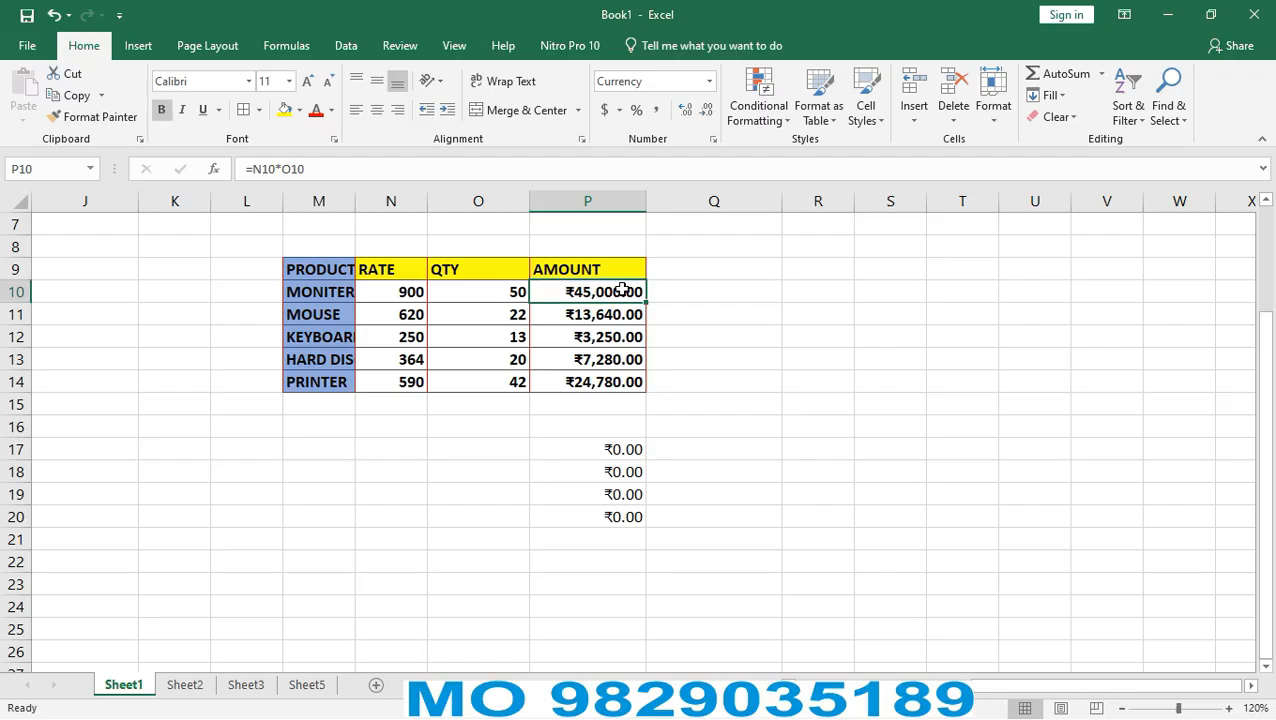
click(609, 451)
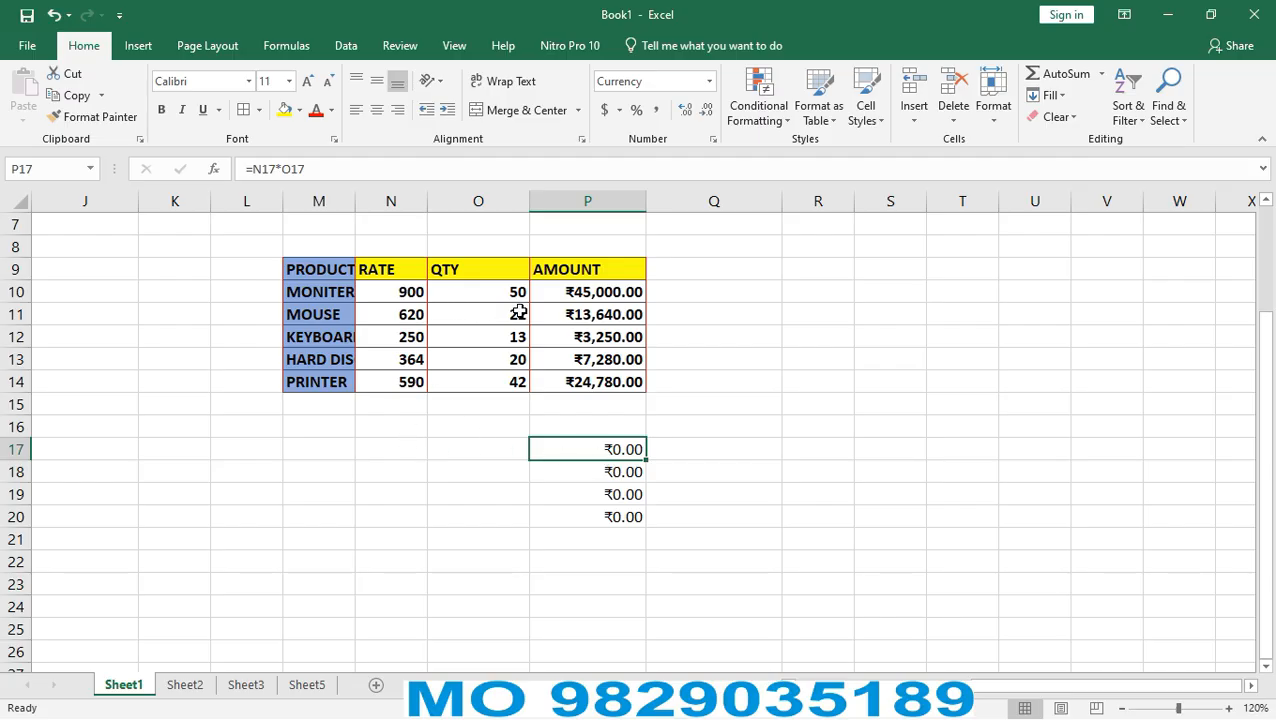
click(565, 293)
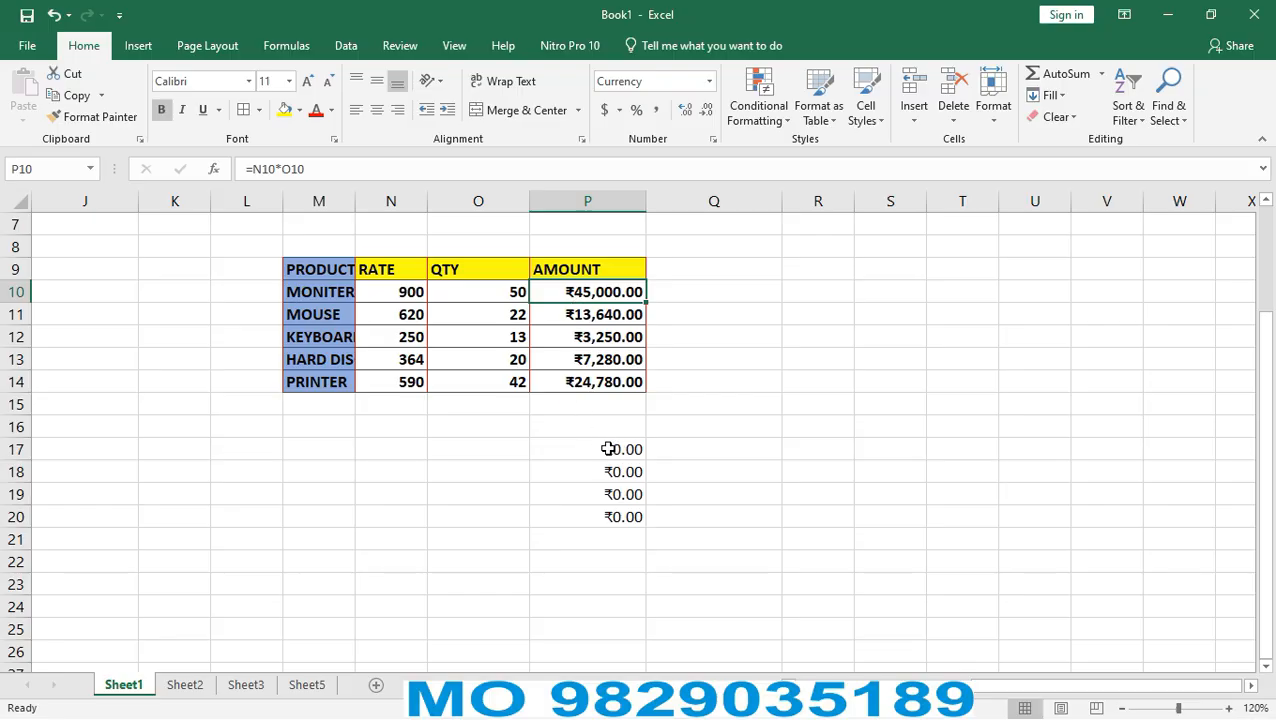
Enter a rate of 200 in N17 and a quantity of 5 in O17 for the pasted formula.
click(384, 442)
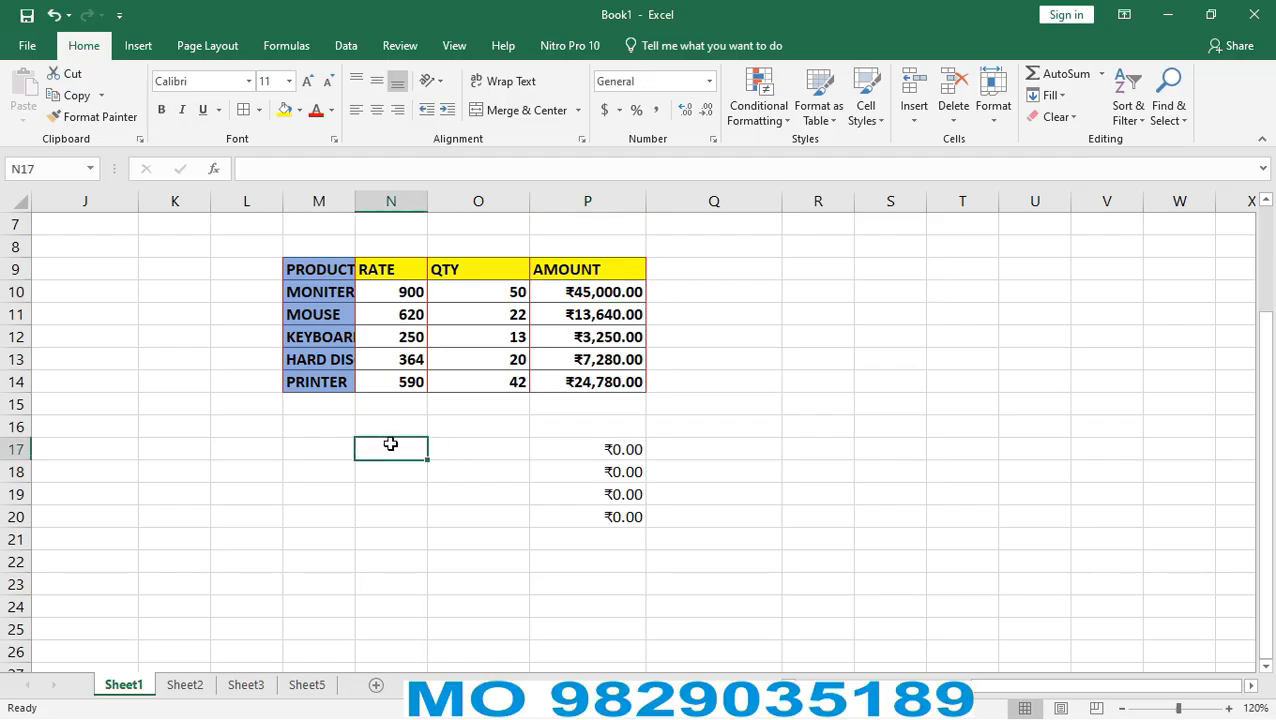
text(200)
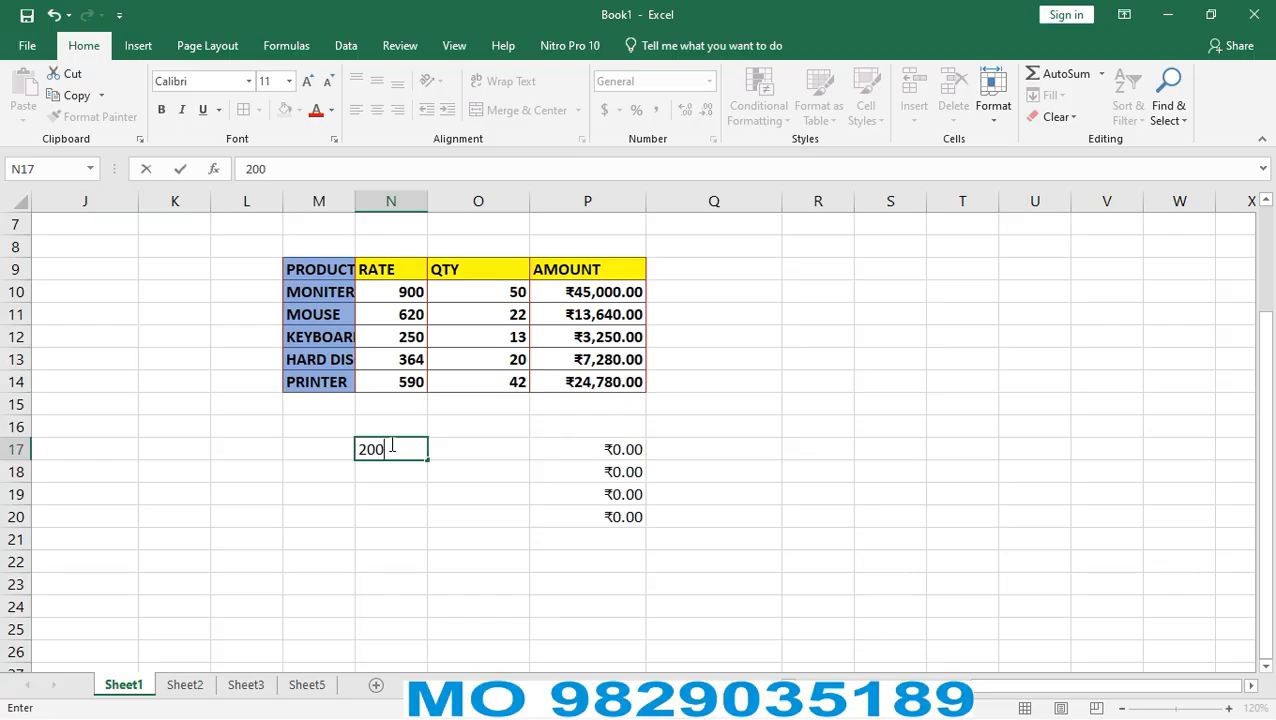
key(Tab)
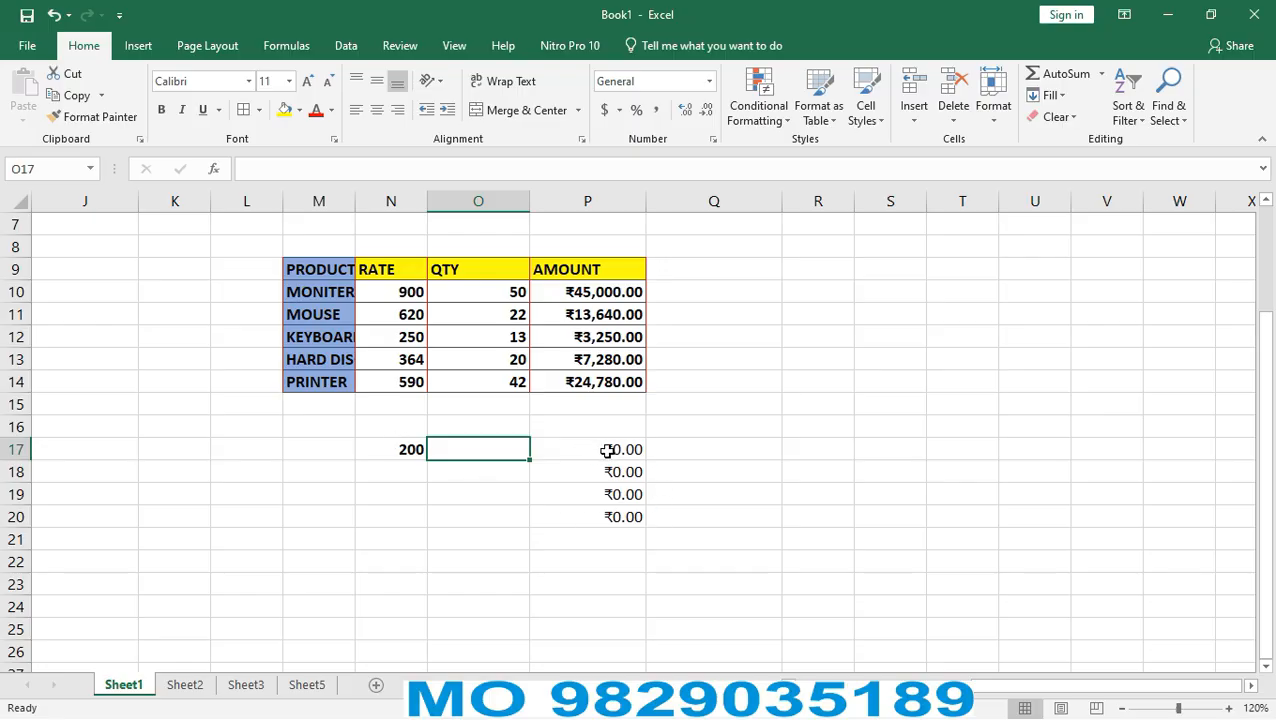
text(5)
key(Return)
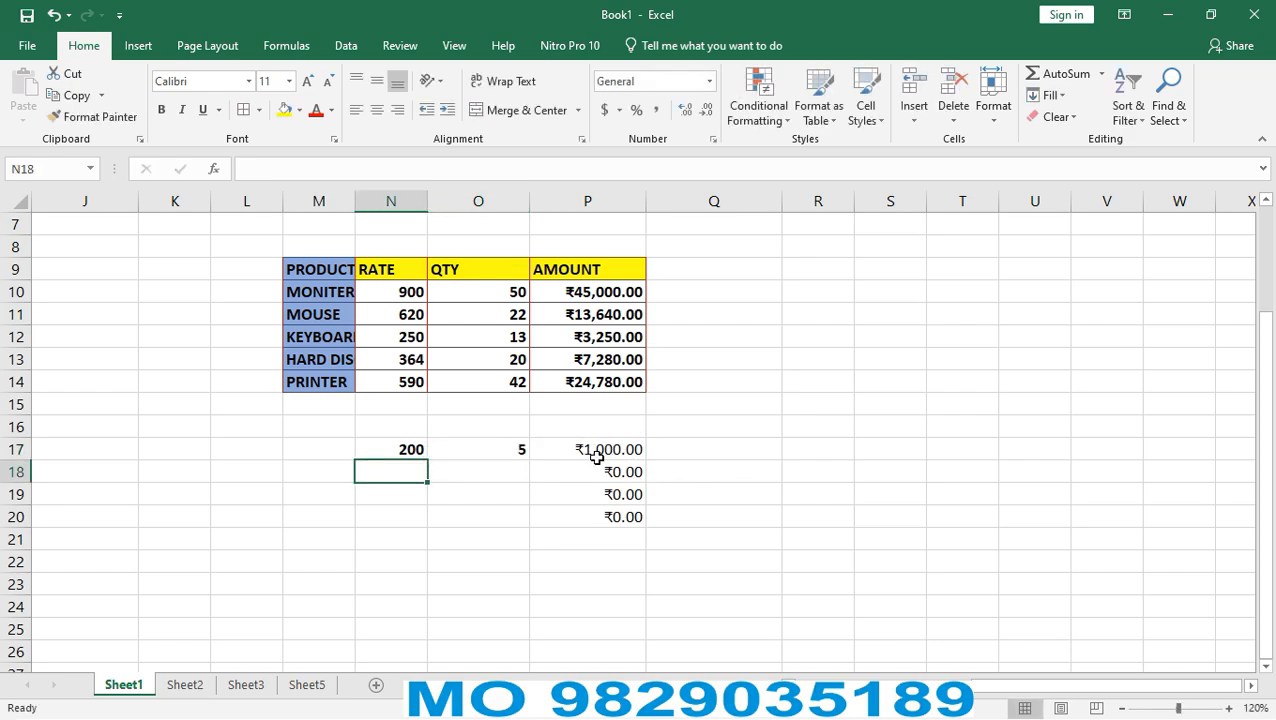
Enter a rate of 500 in N18 and a quantity of 10 in O18.
text(500)
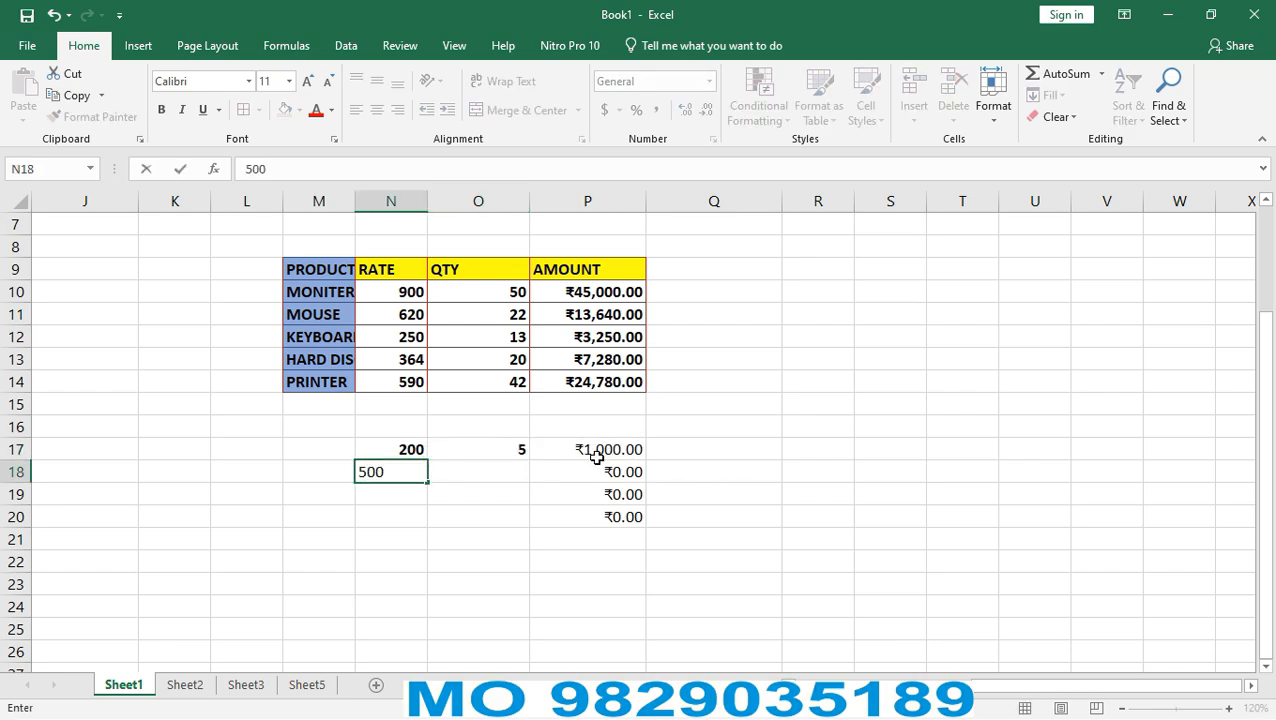
key(Tab)
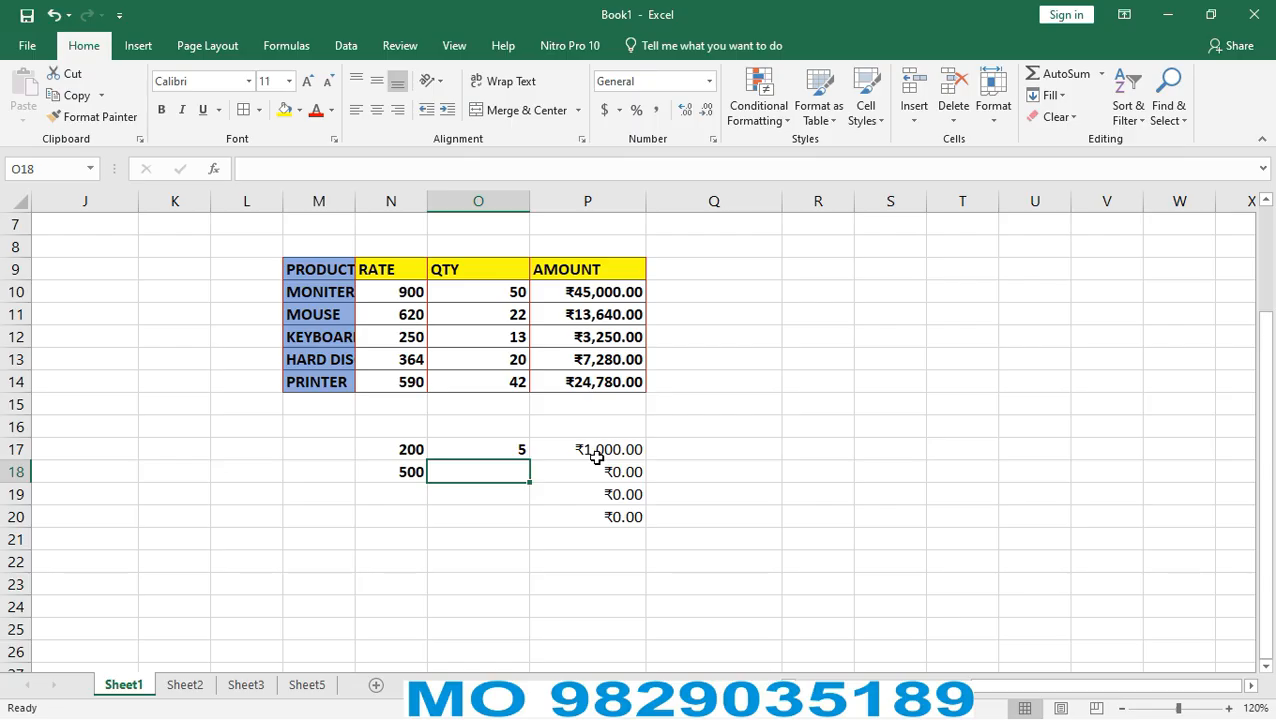
text(1)
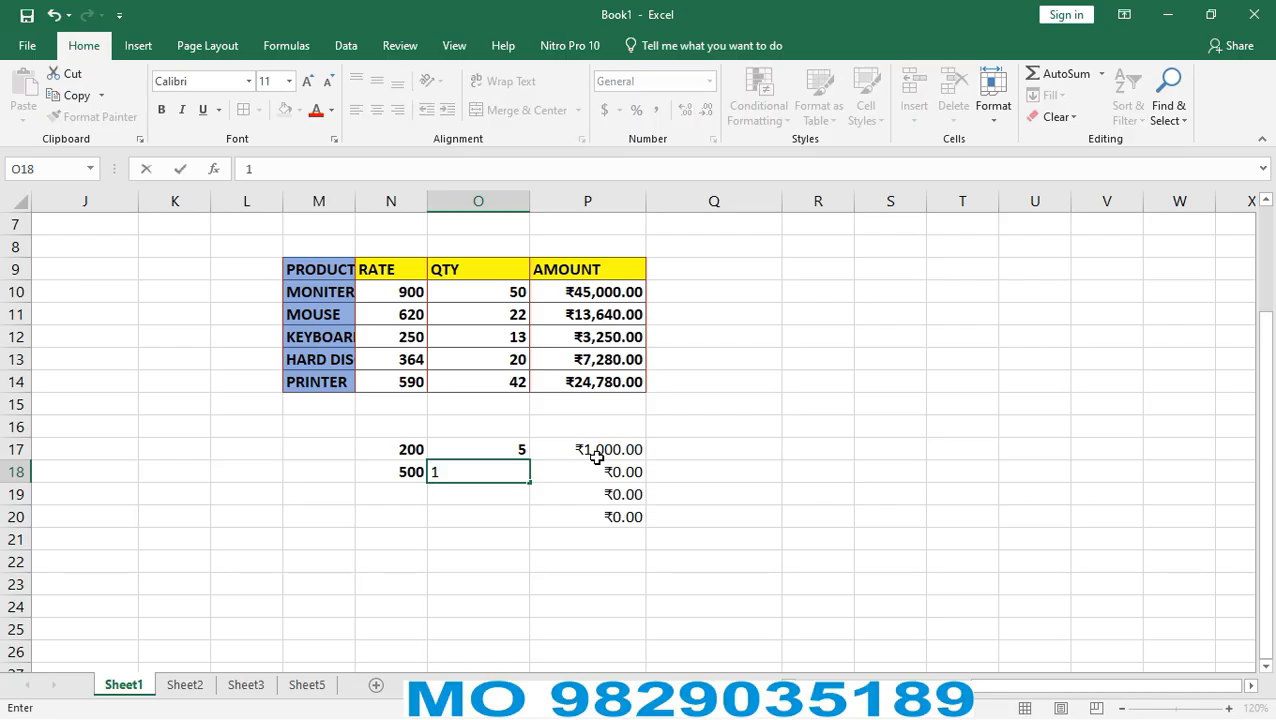
text(0)
key(Return)
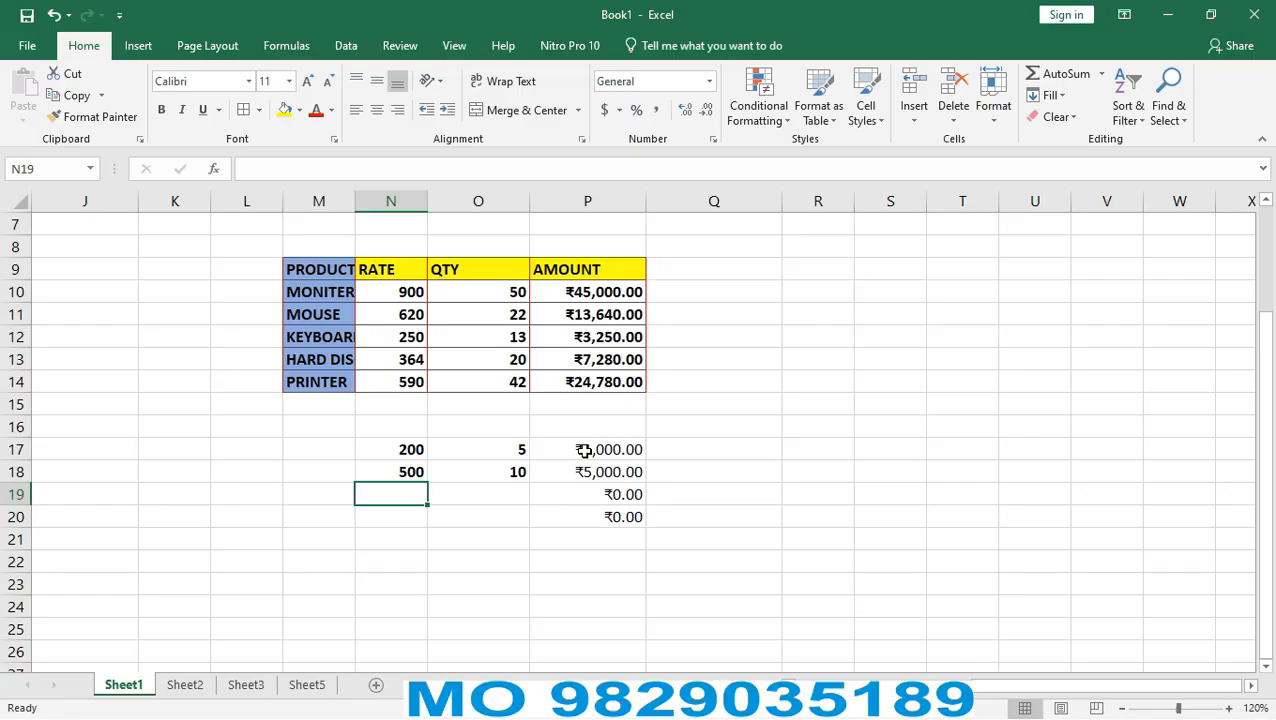
Enter a rate of 300 in N19 and a quantity of 4 in O19.
key(F2)
text(300)
click(473, 494)
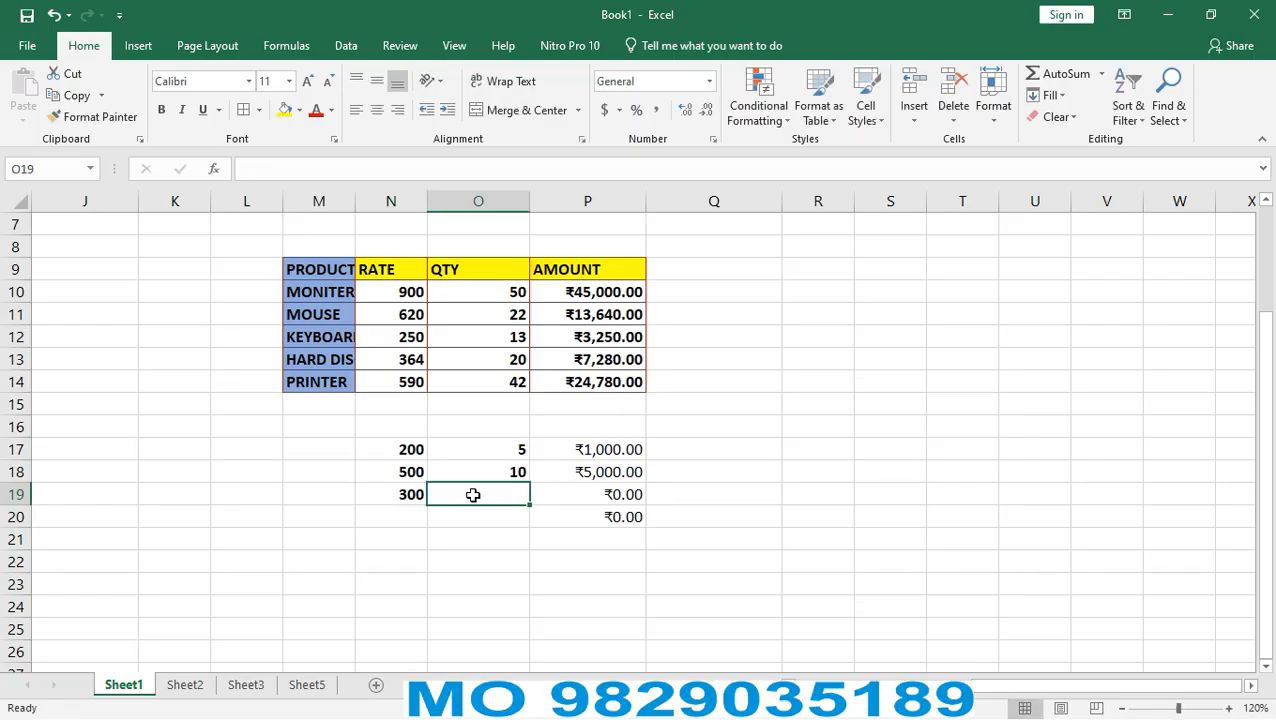
text(4)
key(Return)
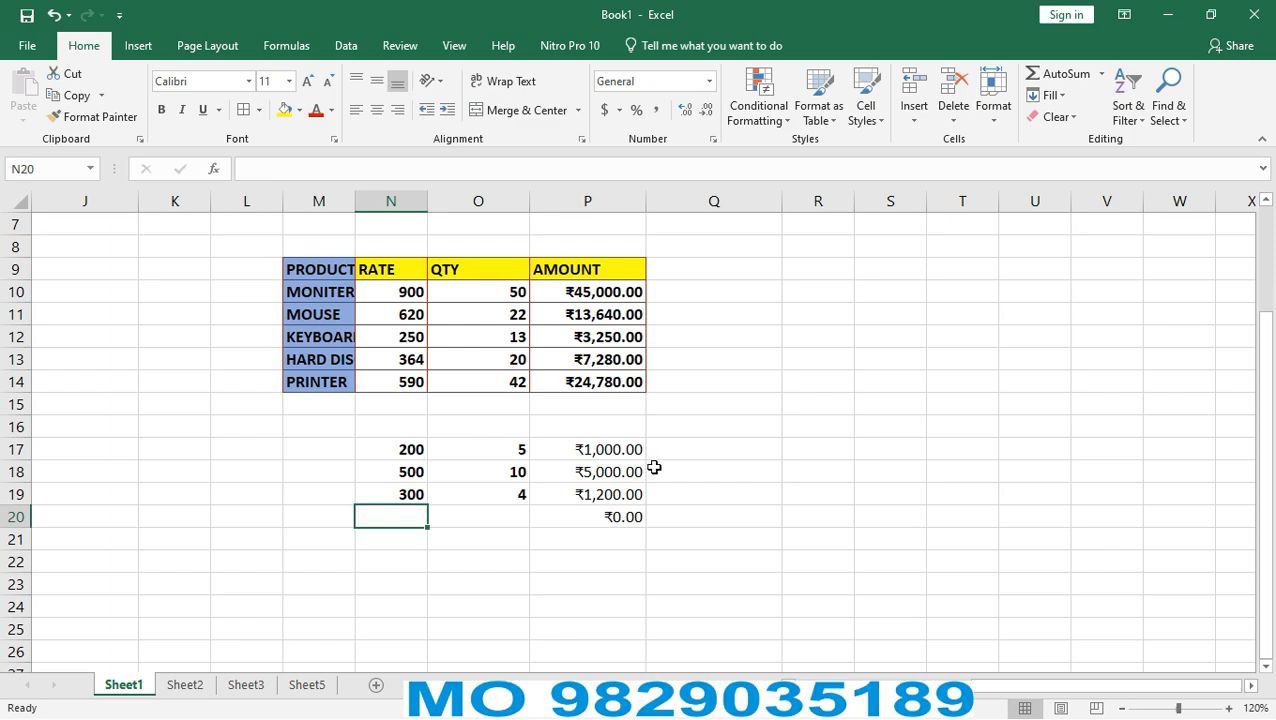
Clear the test rates, quantities and pasted formulas from N17:P20.
drag(392, 449, 621, 516)
key(Delete)
click(621, 516)
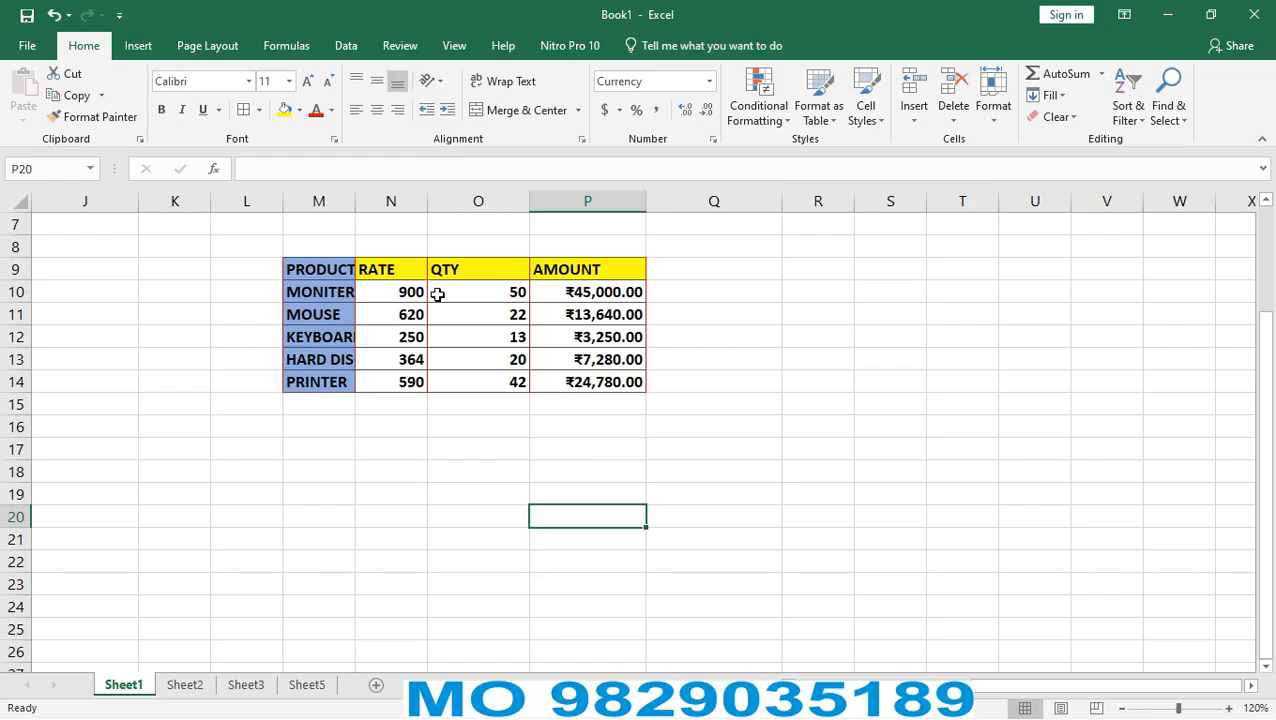
Copy the product amounts in P10:P14 and paste them at P17 with the Values and number formats option.
drag(597, 300, 616, 398)
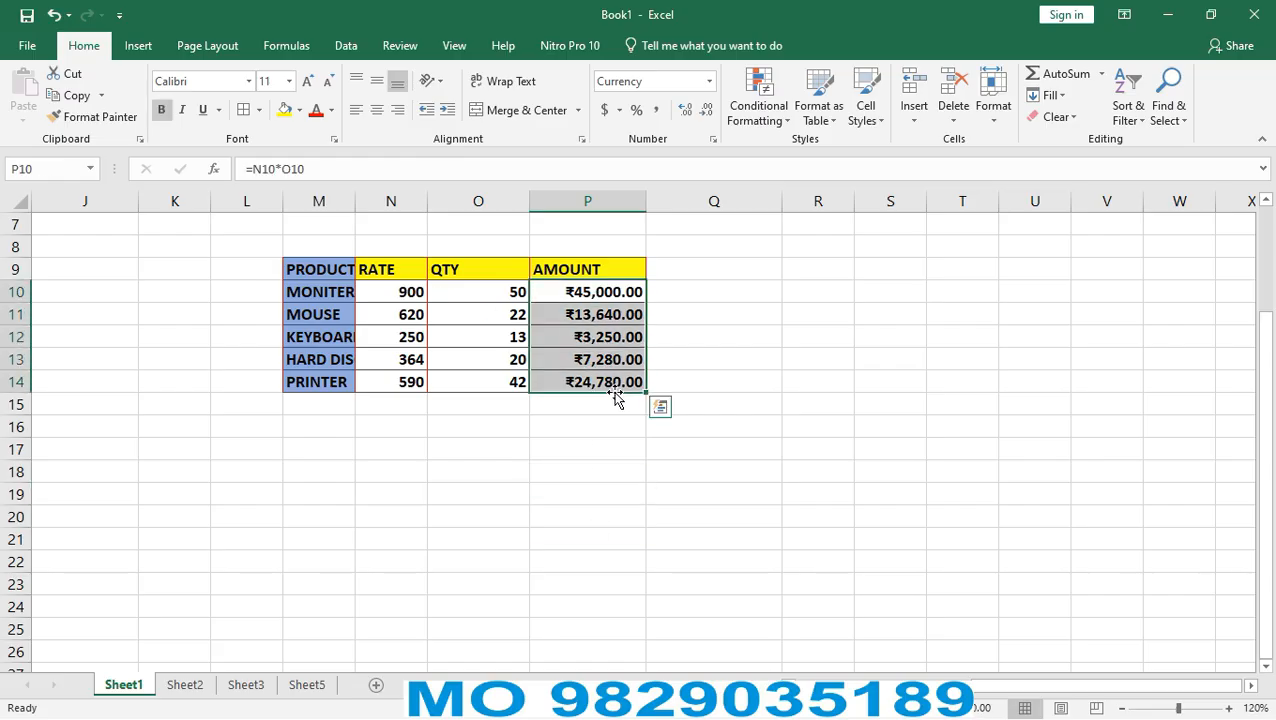
key(ctrl+c)
click(571, 450)
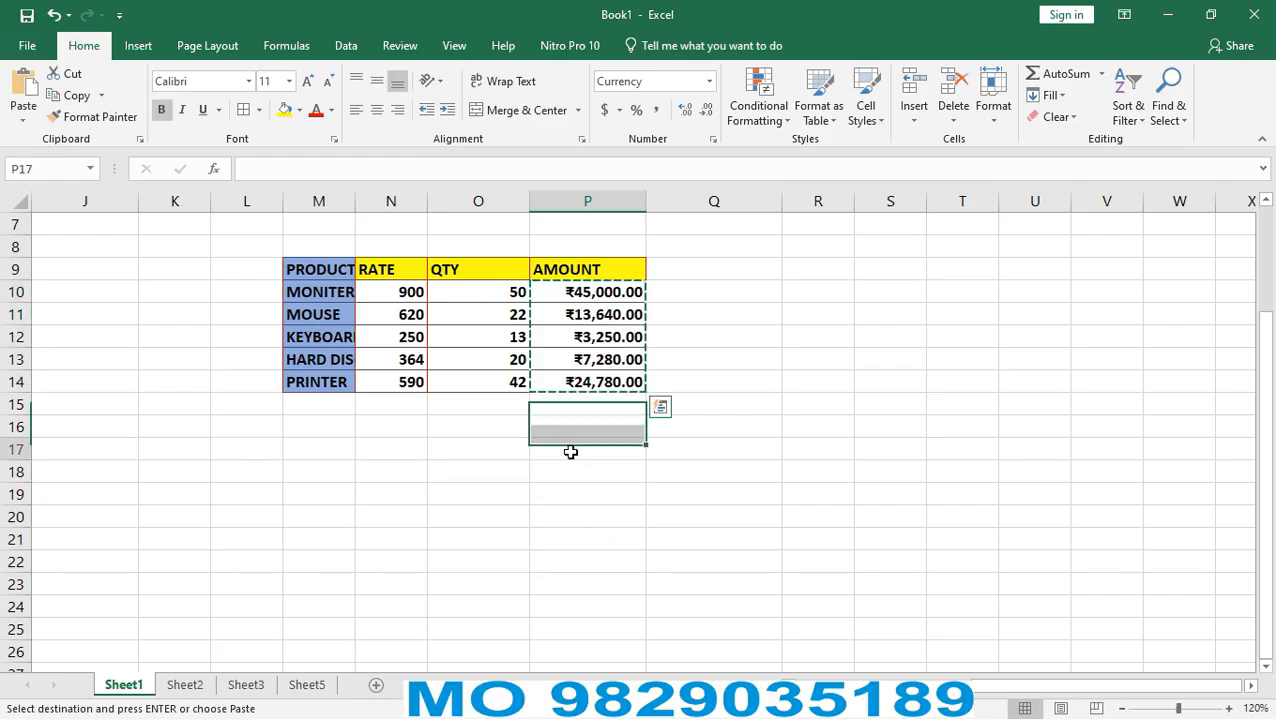
key(ctrl+alt+v)
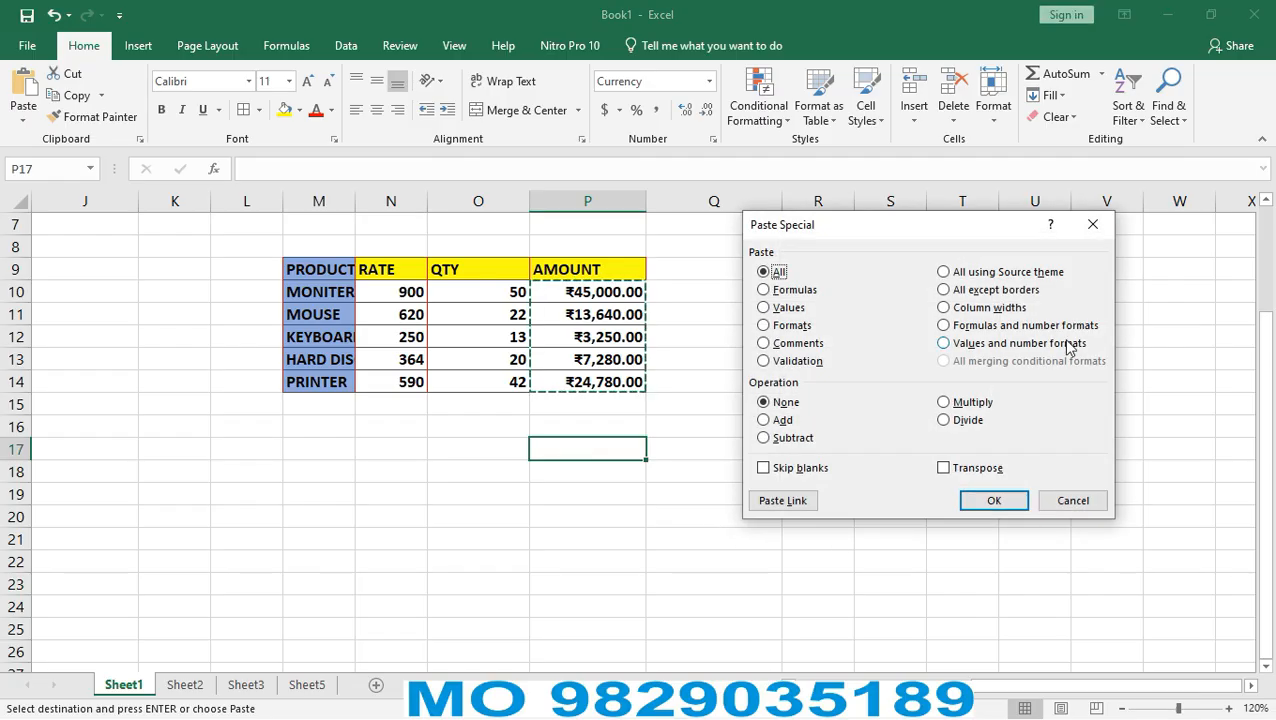
click(944, 344)
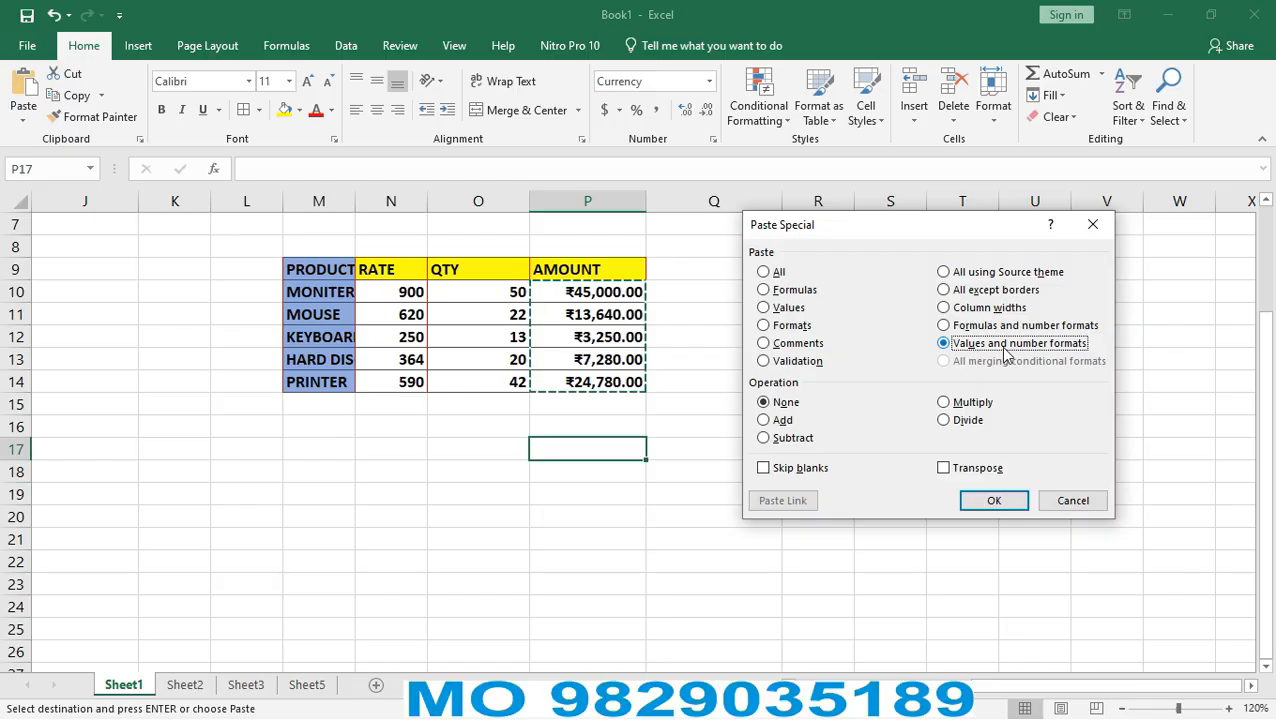
click(993, 502)
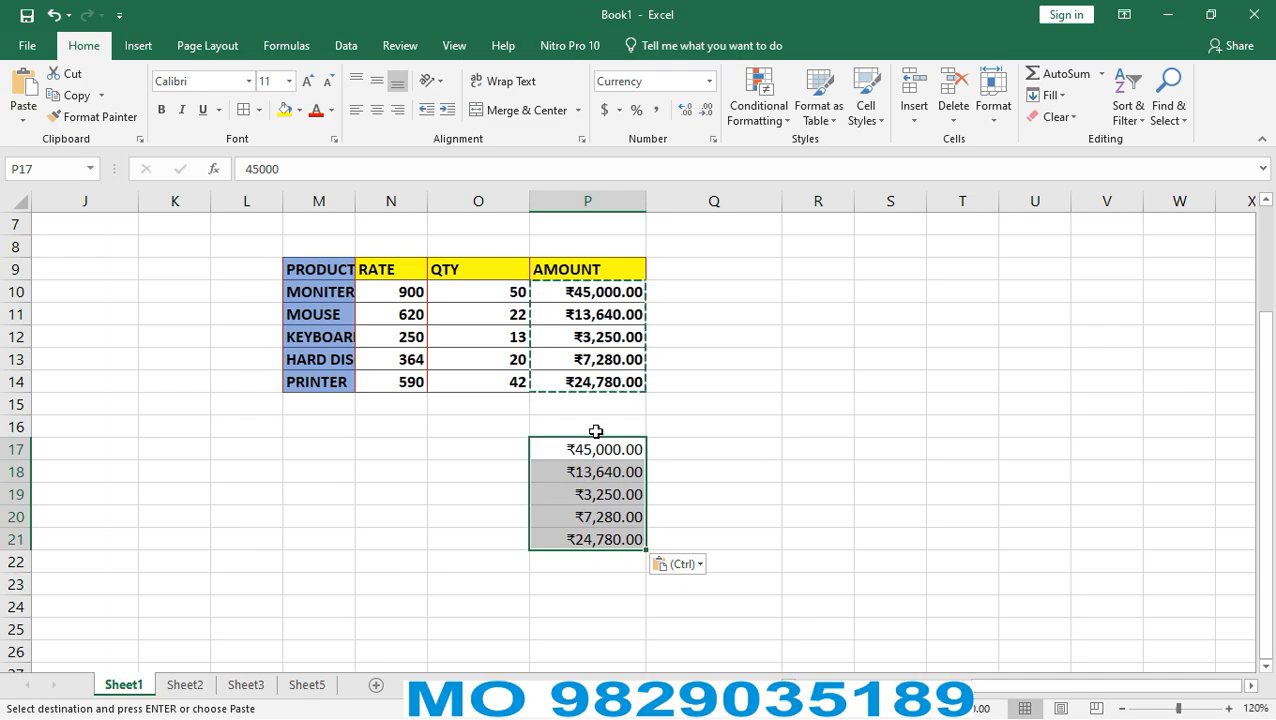
Compare the contents of P10 and P17, and clear the pasted amounts from P16:P22.
click(594, 297)
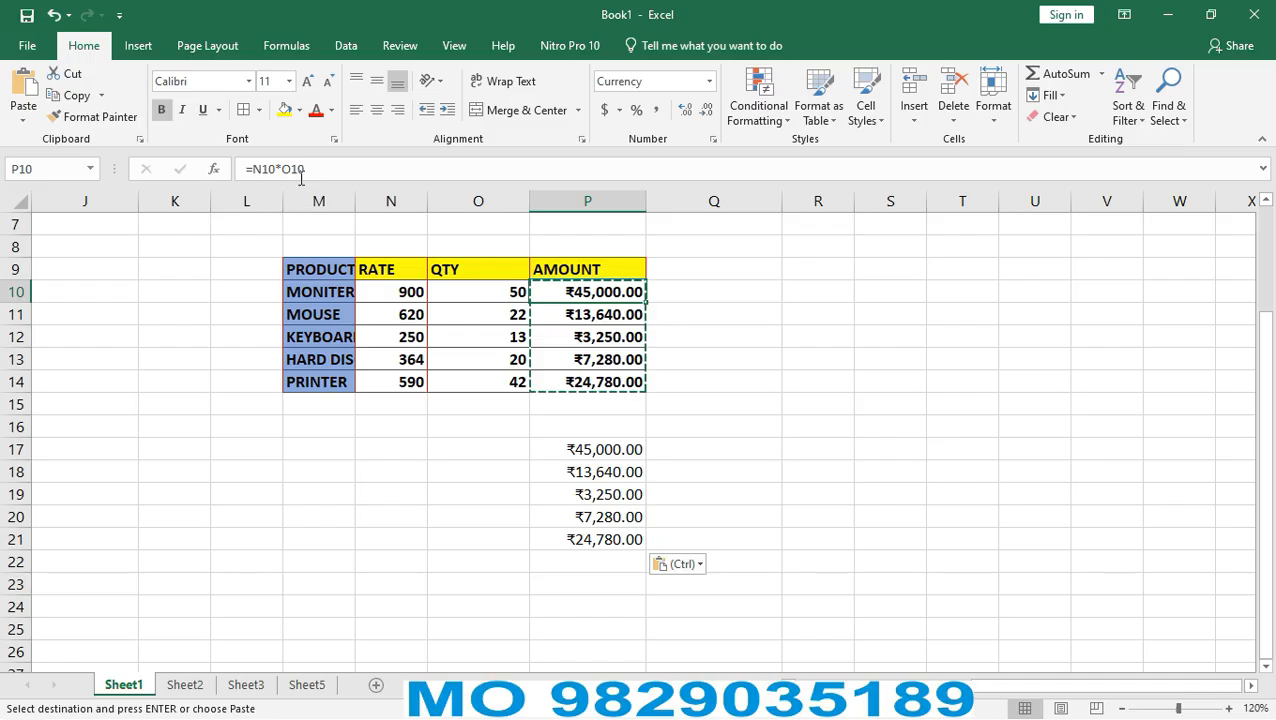
click(598, 450)
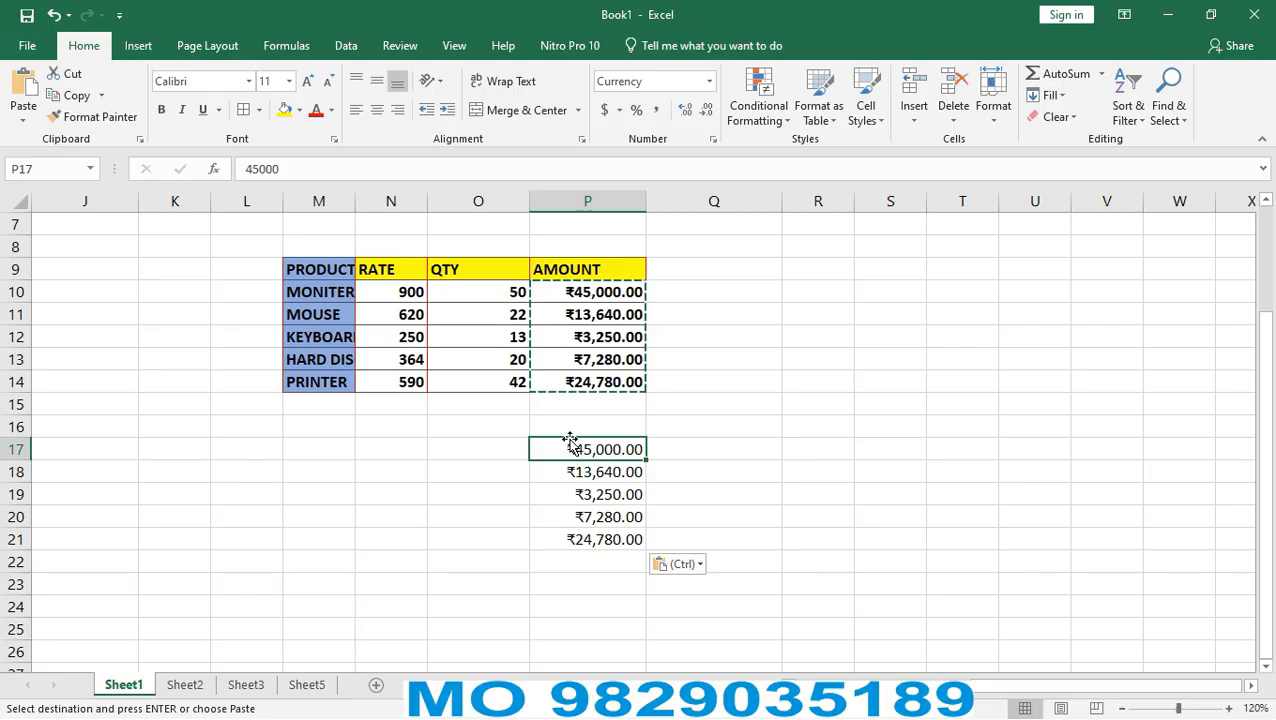
drag(569, 430, 579, 560)
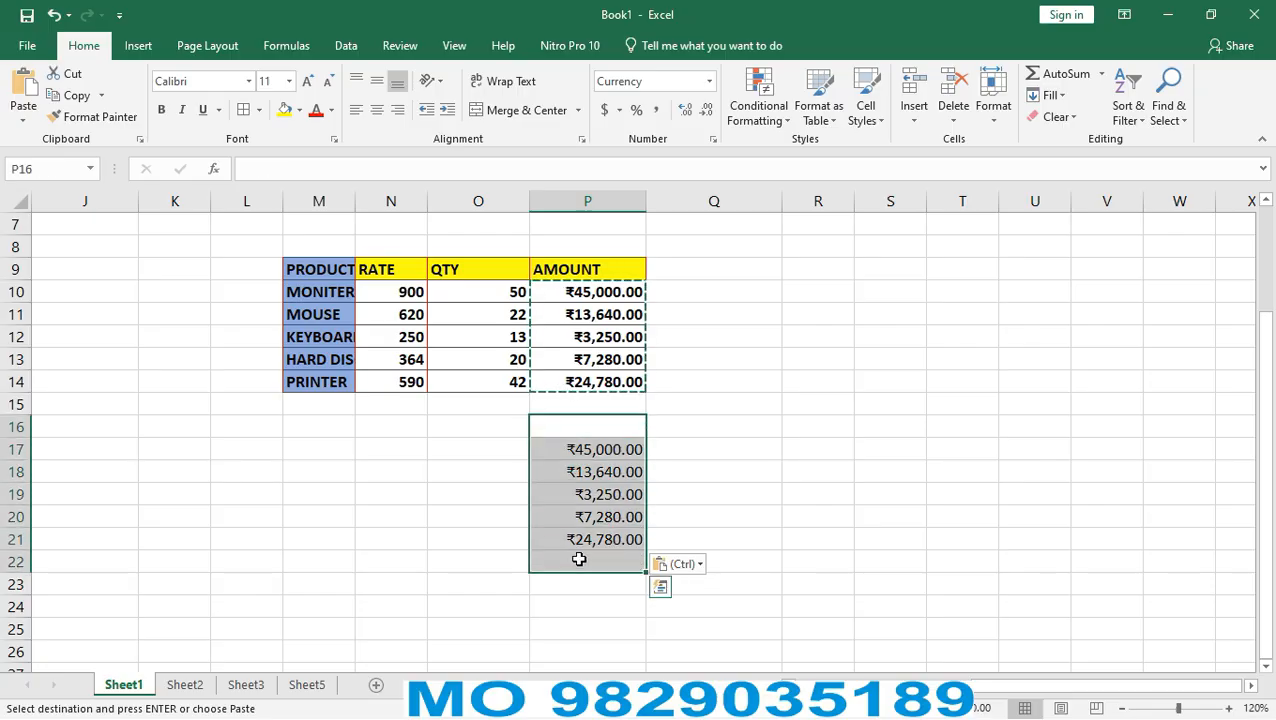
key(Delete)
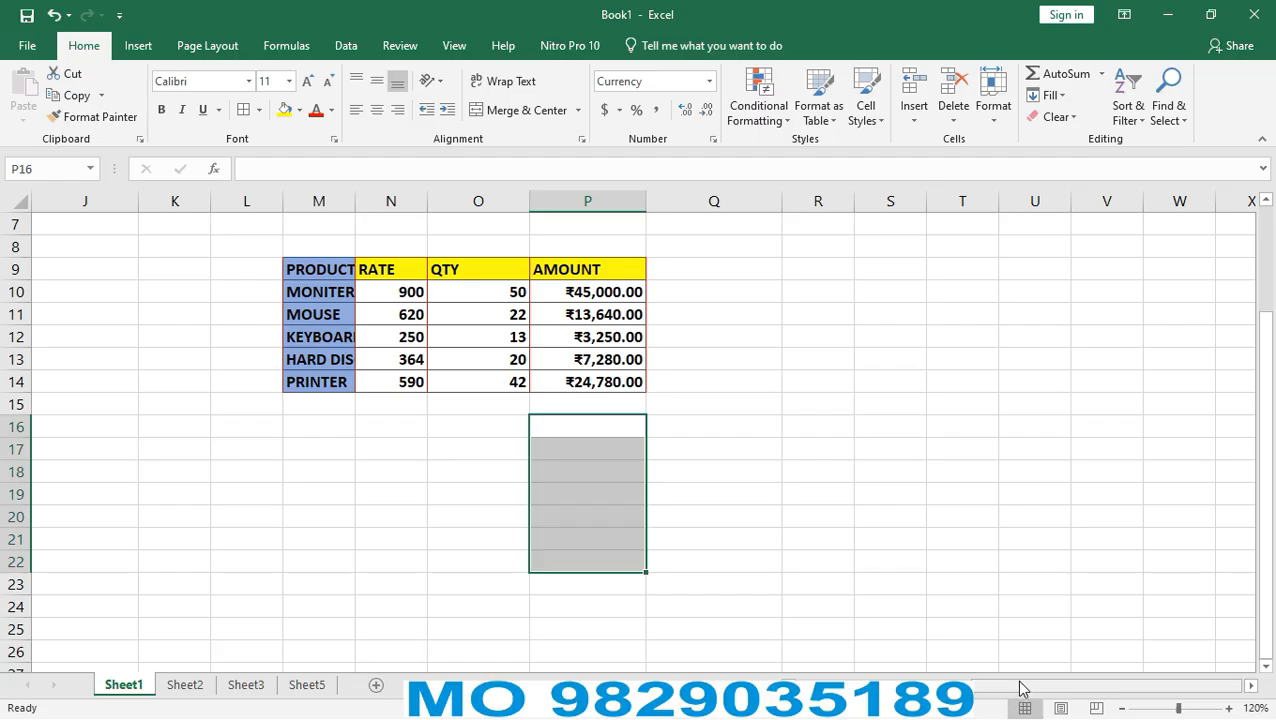
Fill D12:E18 below the student result table with the formula =RANDBETWEEN(56,89) in every cell.
drag(1020, 686, 860, 679)
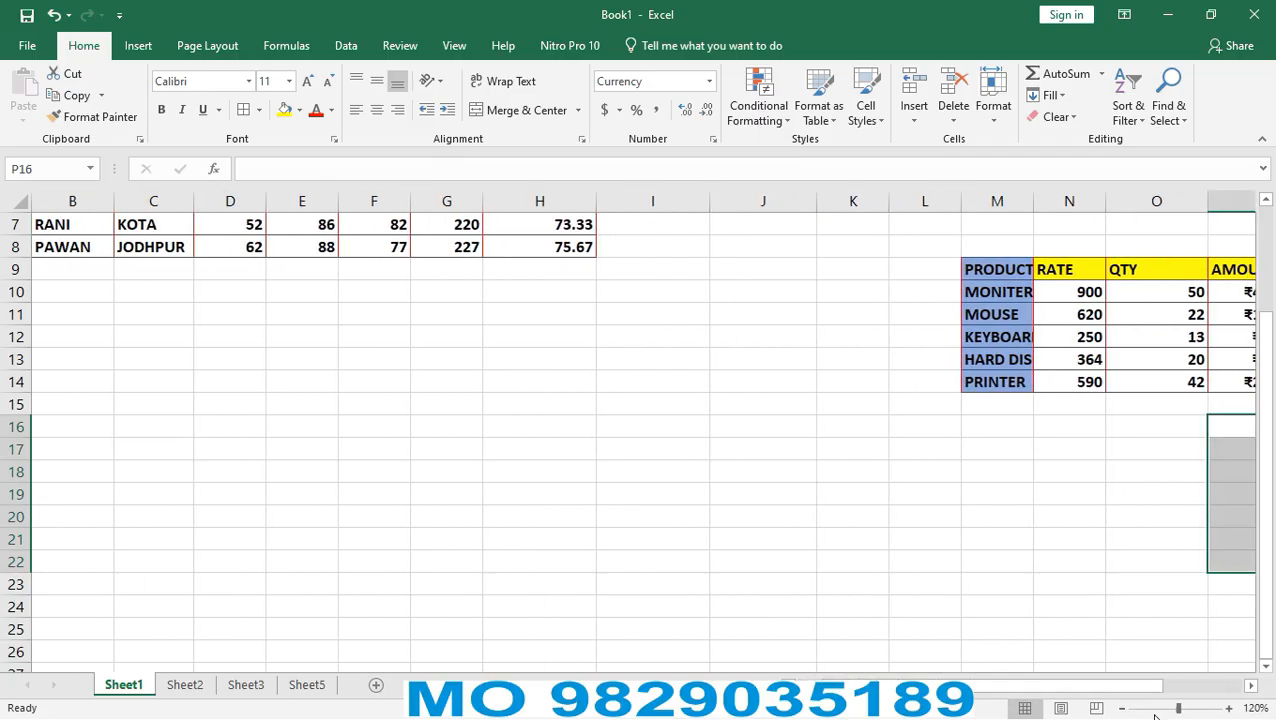
click(1077, 590)
scroll(817, 523, up, 2)
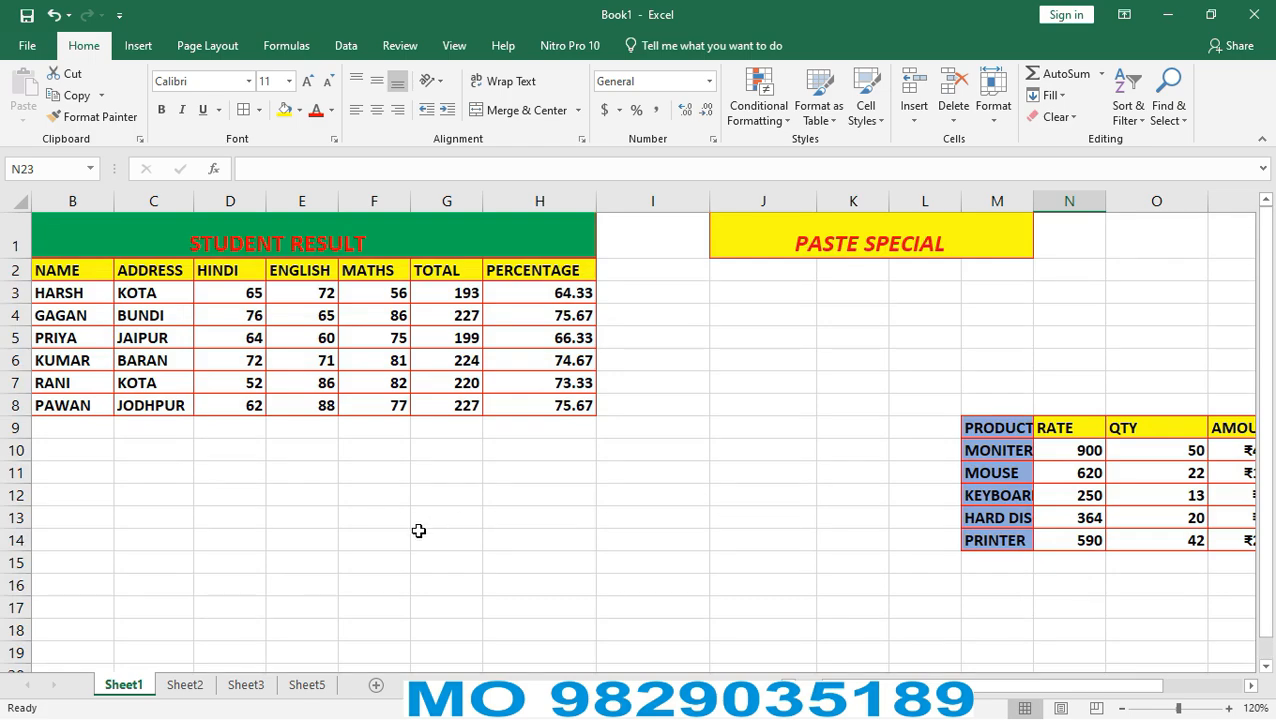
scroll(410, 515, down, 1)
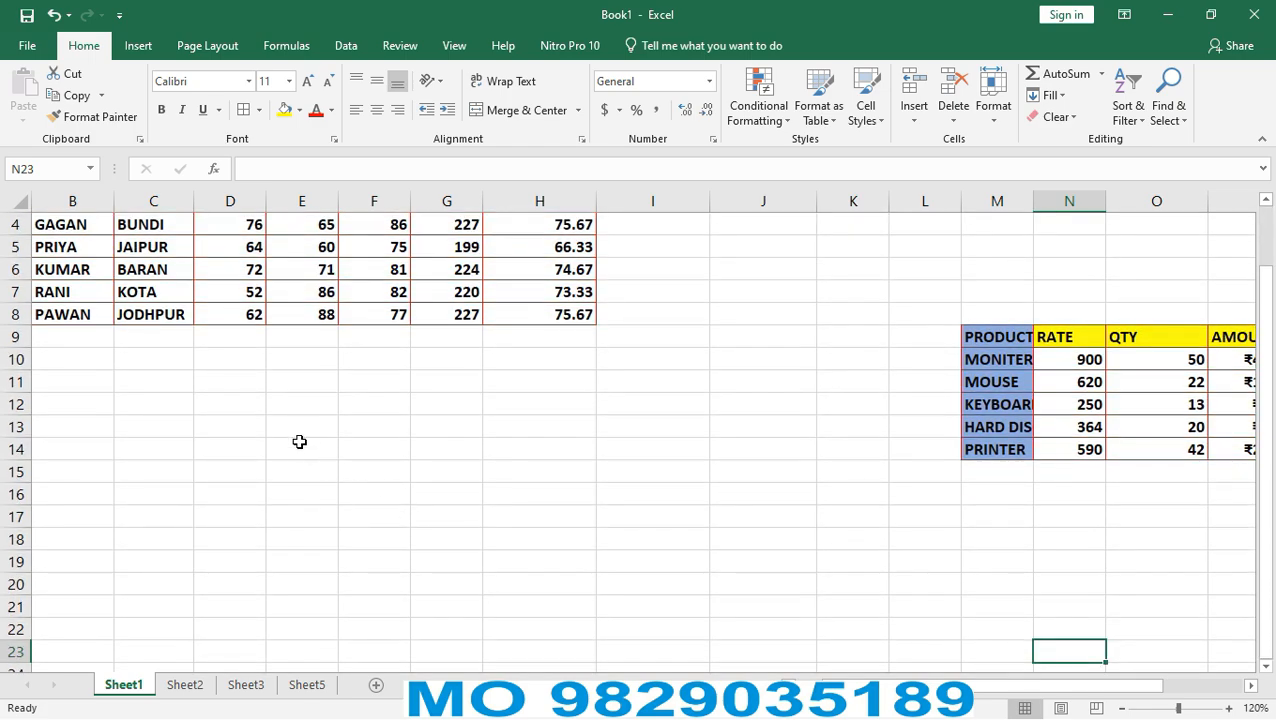
scroll(299, 441, down, 1)
drag(236, 336, 337, 481)
text(=)
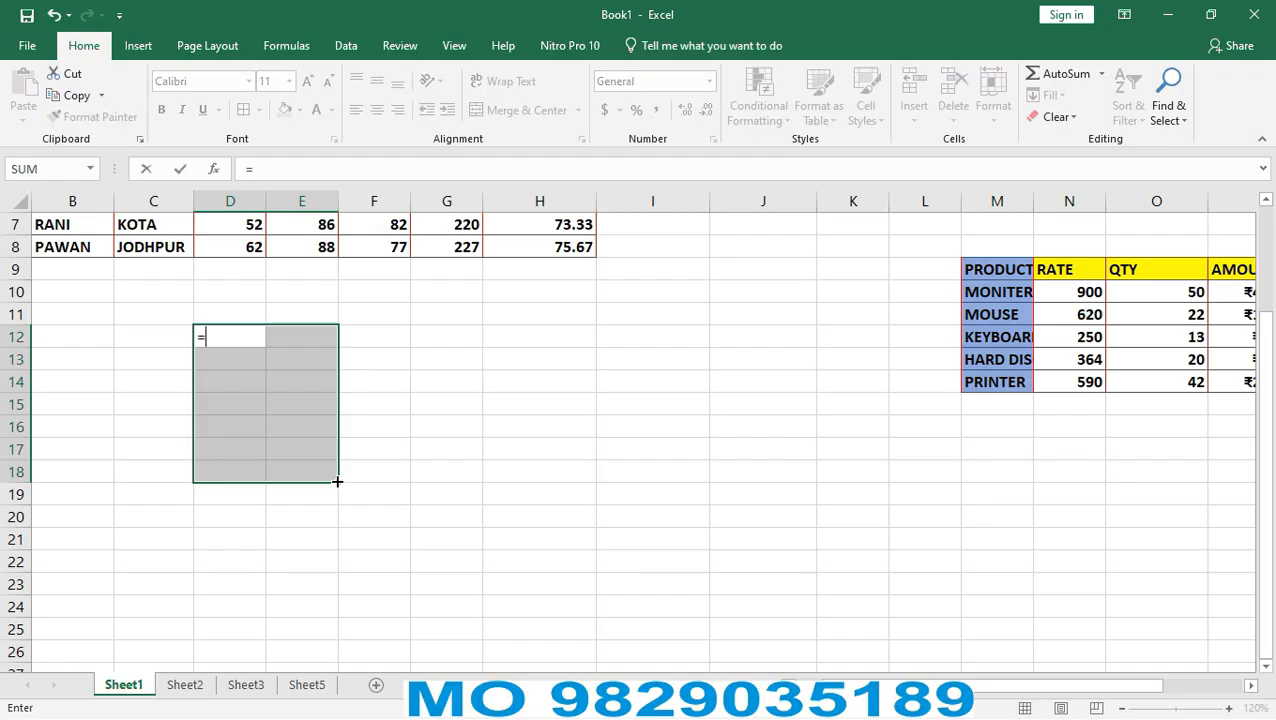
text(RAND)
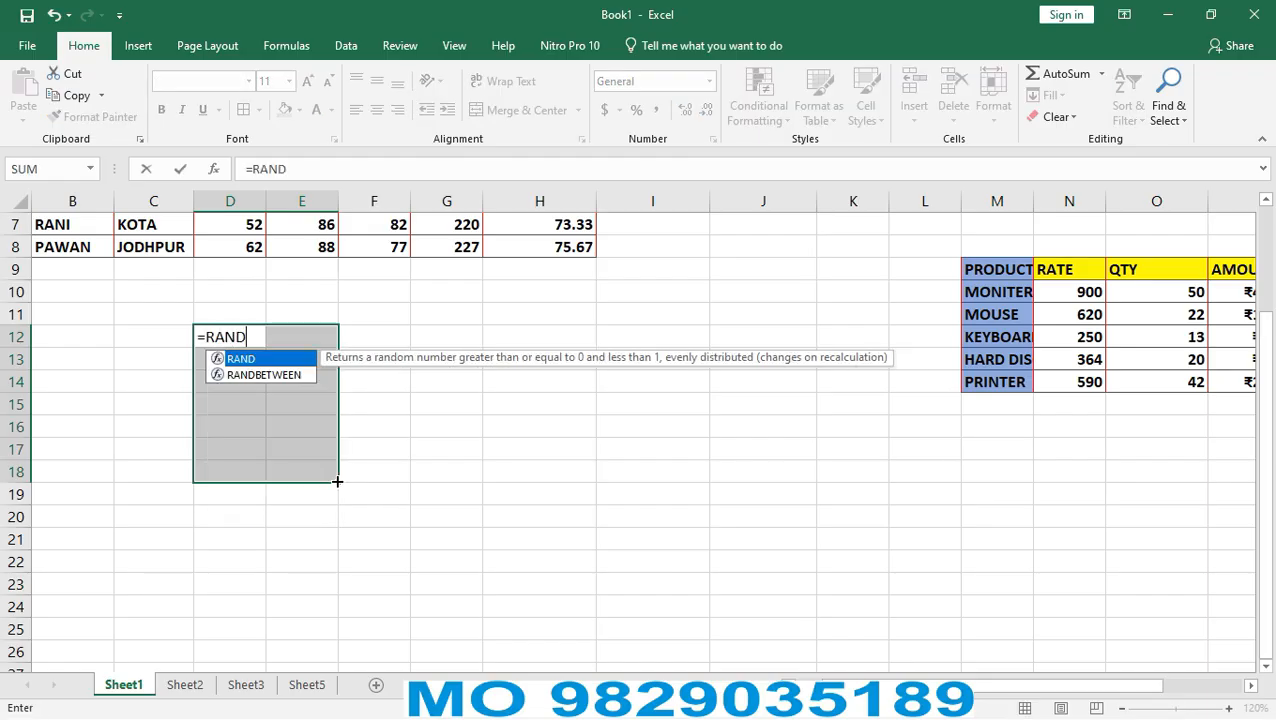
text(BE)
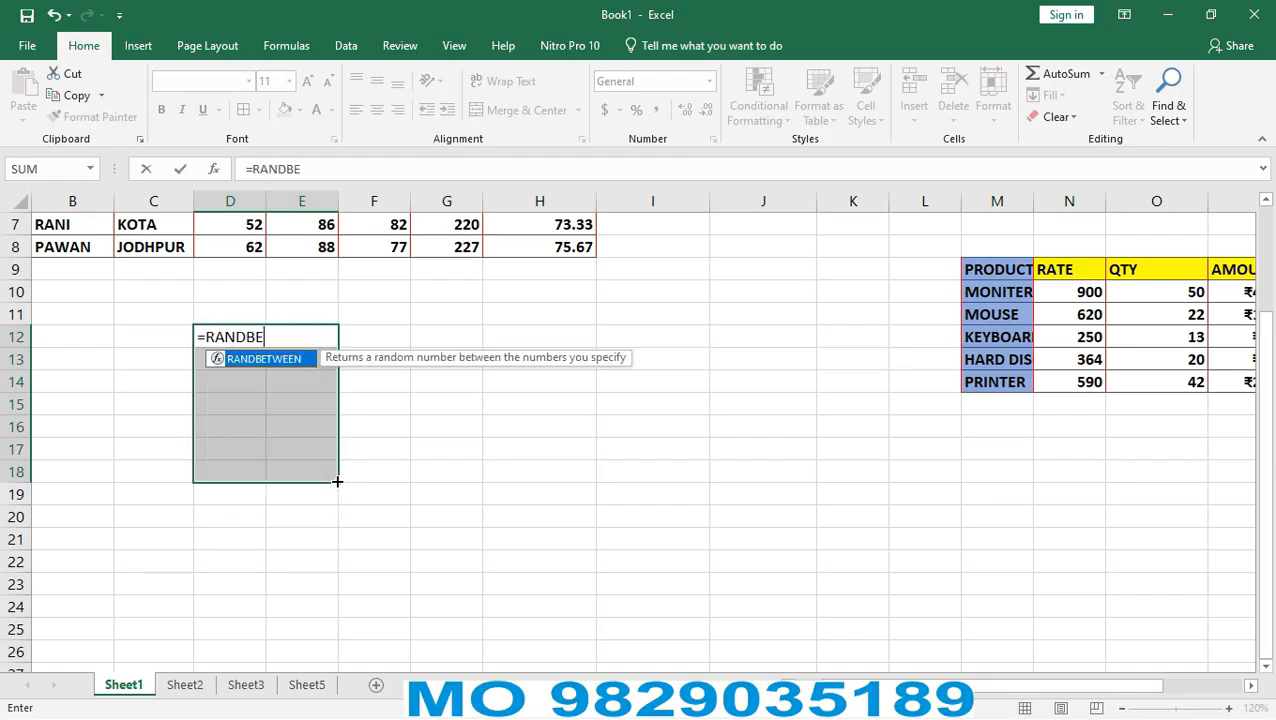
text(TWEEN)
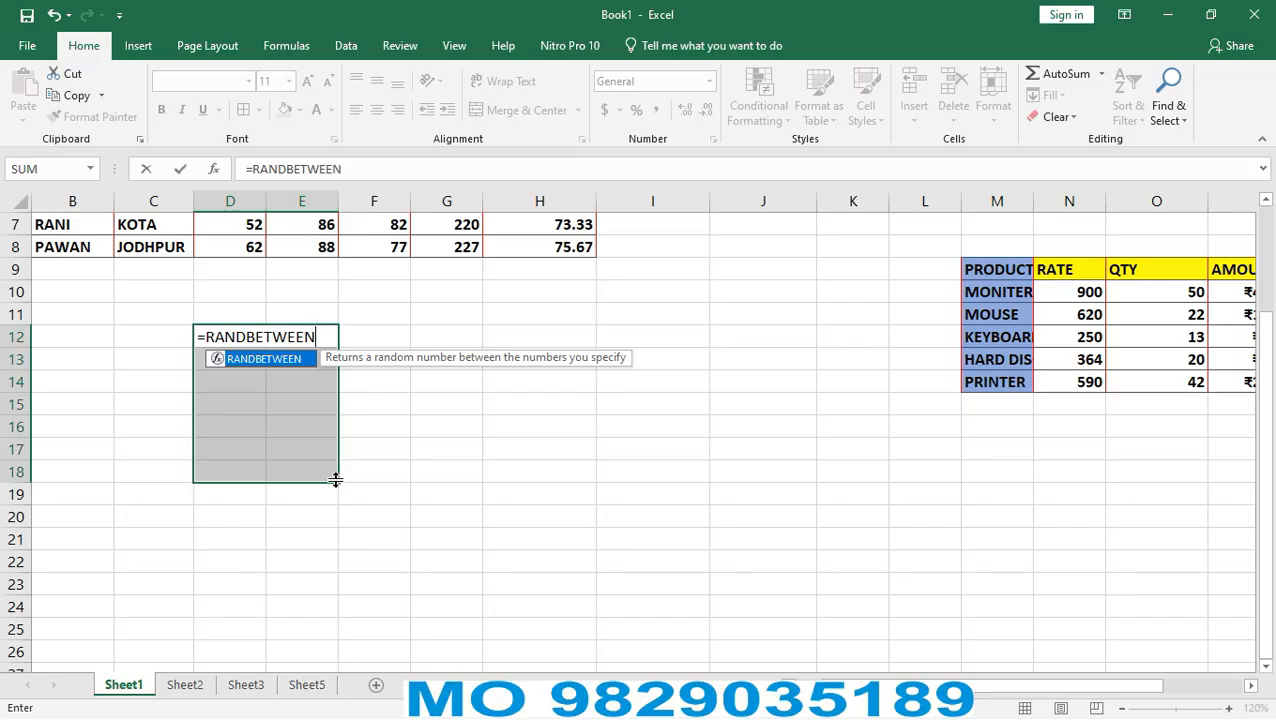
text(()
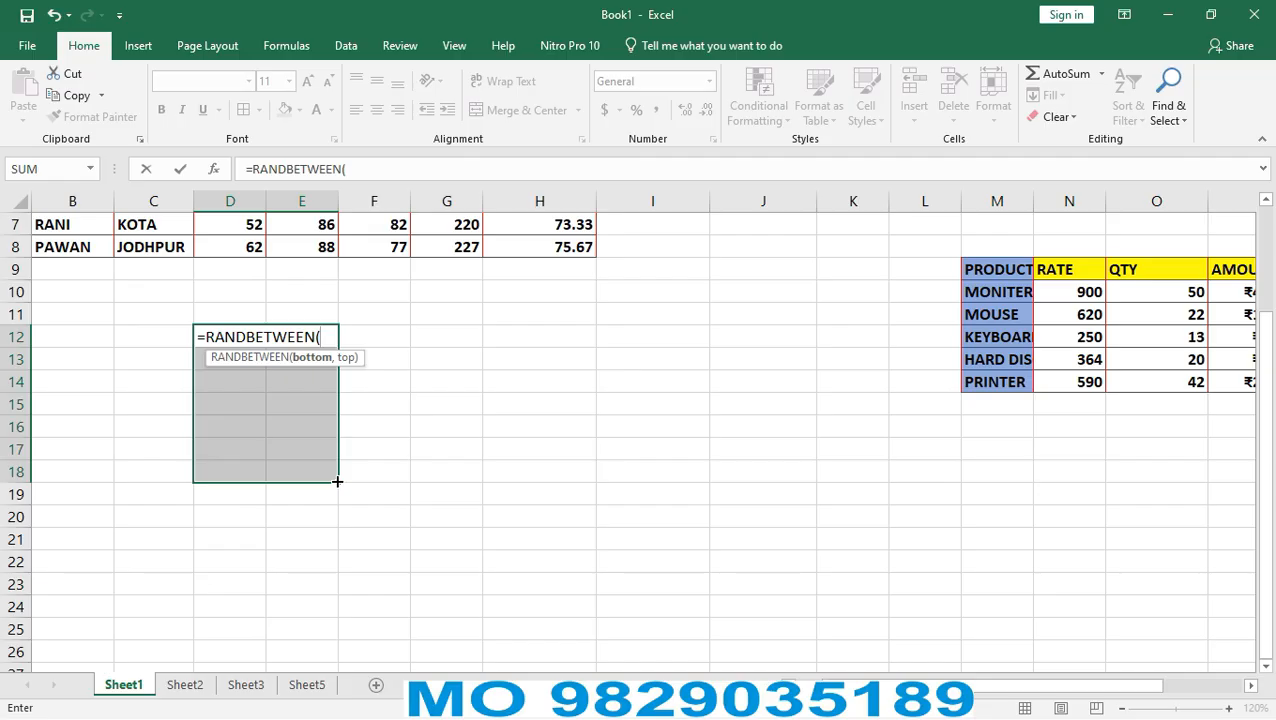
text(56,89)
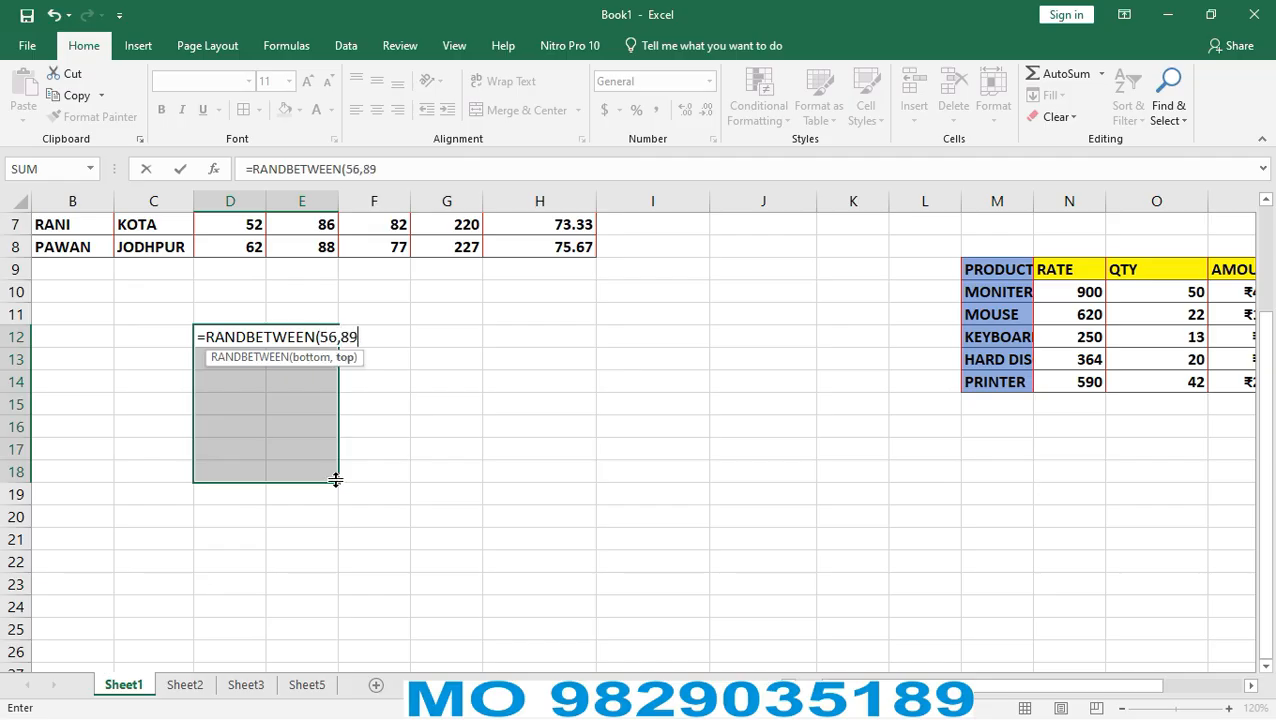
text())
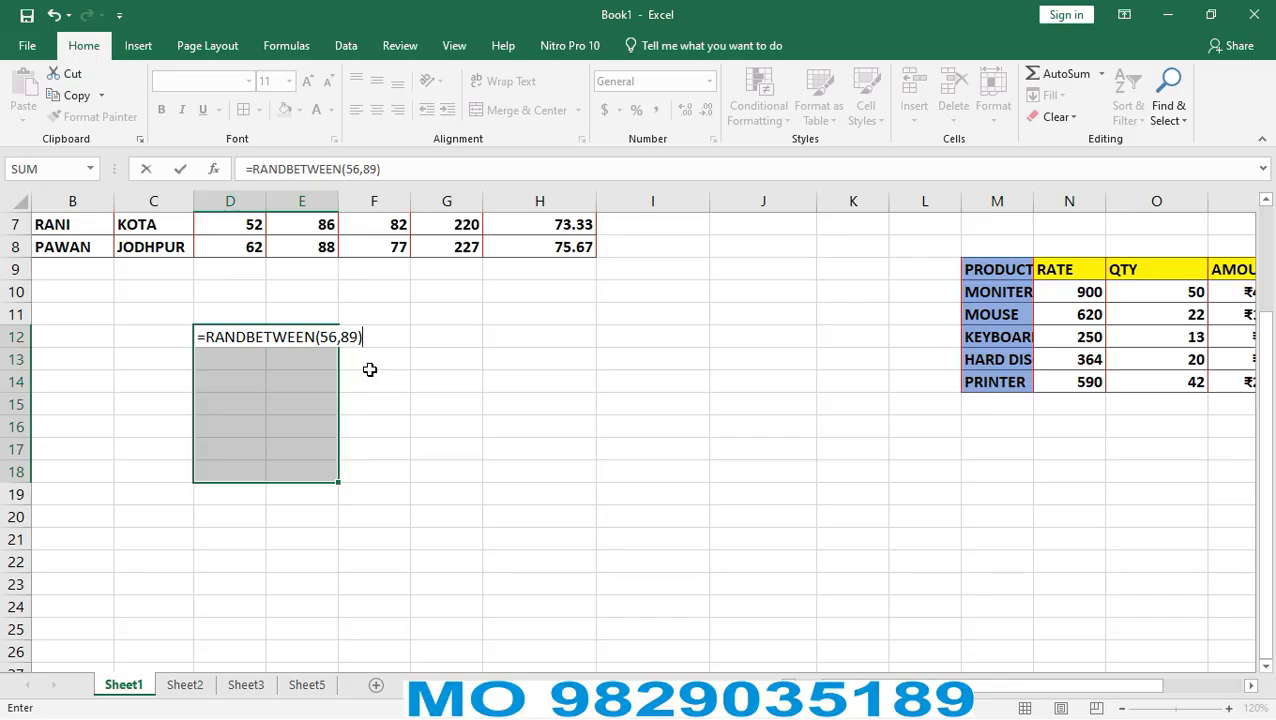
key(ctrl+Return)
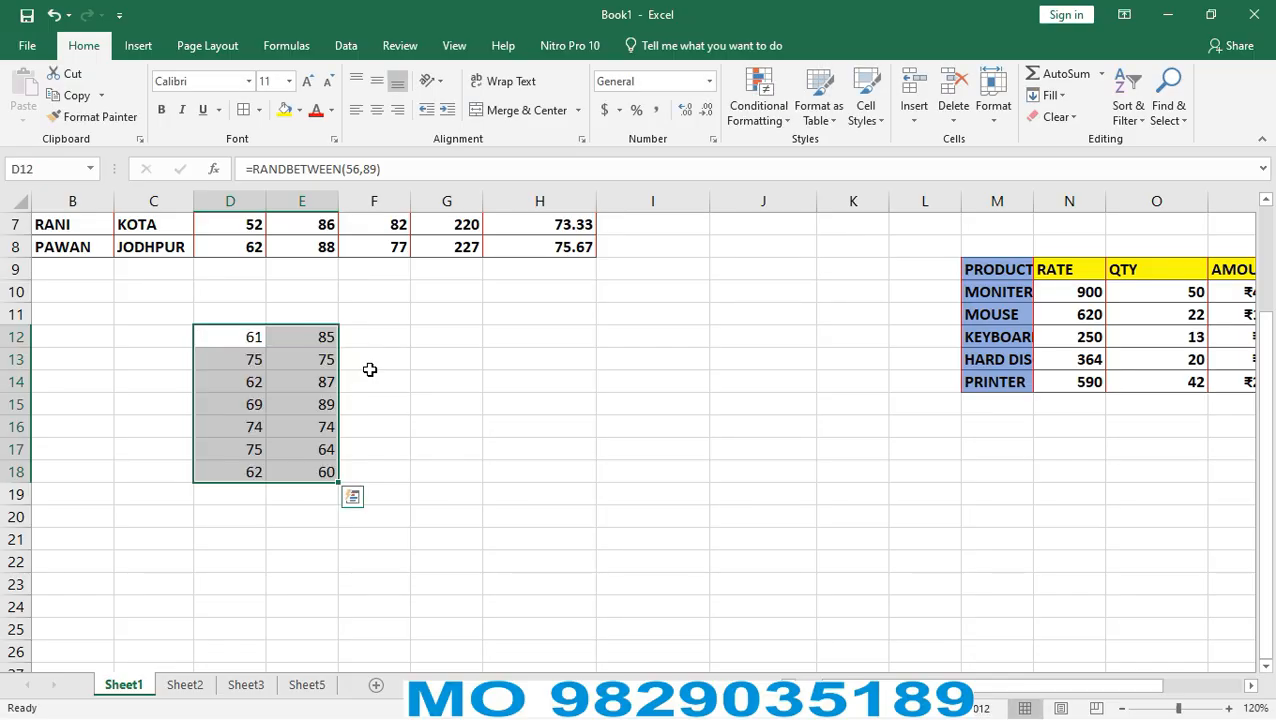
Inspect the random-number formula in D12 and D13, and replace the one in D13 with 52.
click(238, 337)
click(231, 359)
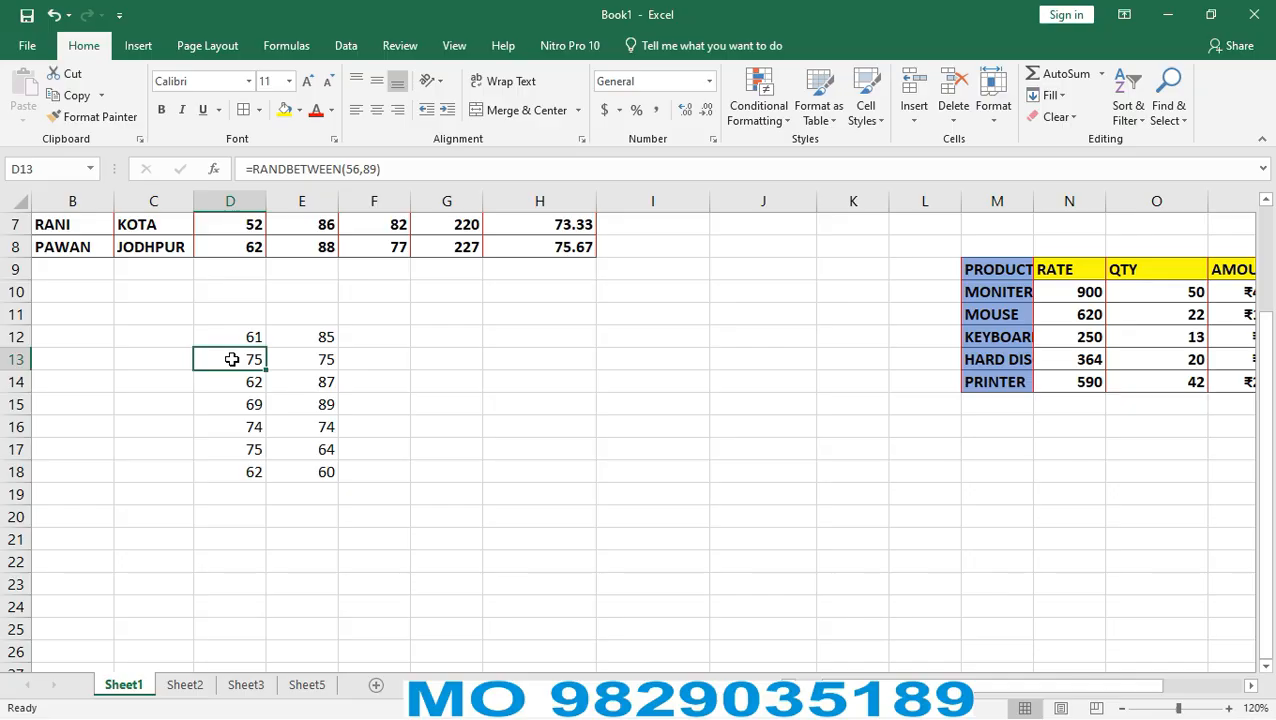
double_click(231, 359)
text(52)
key(Return)
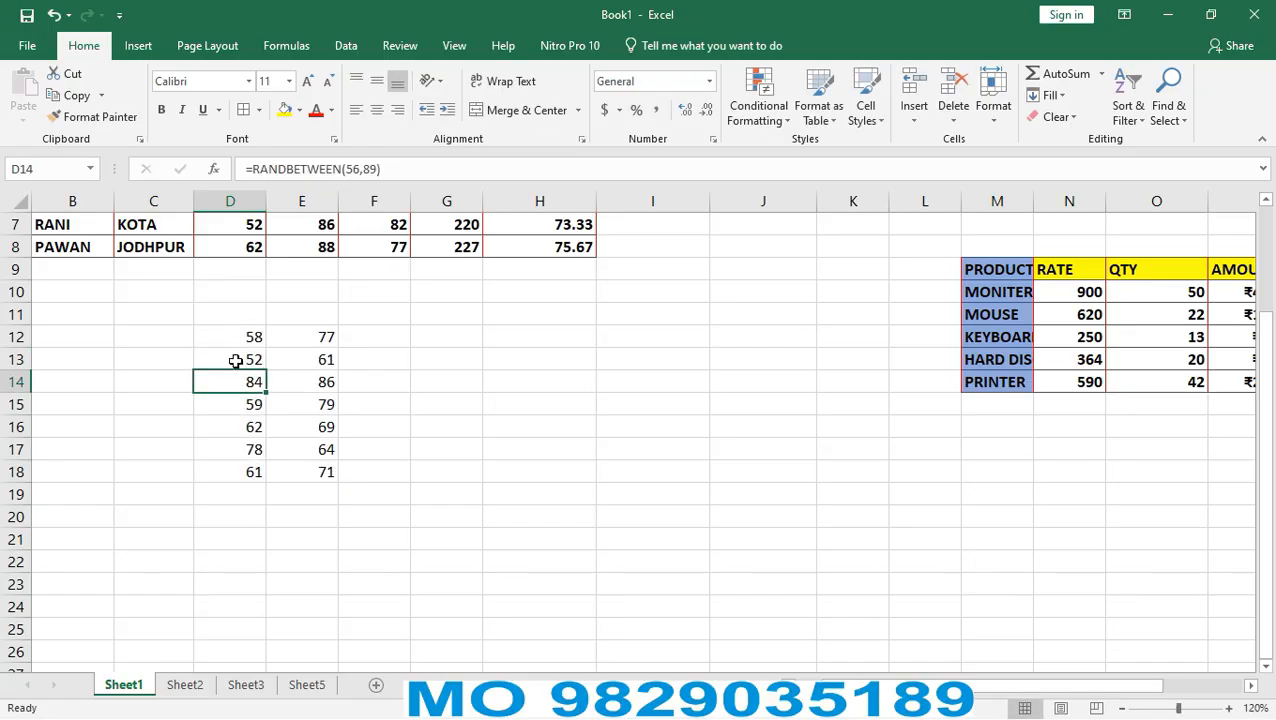
Copy D12:E18 and paste it back over the same range as Values to remove the random-number formulas.
scroll(299, 400, up, 2)
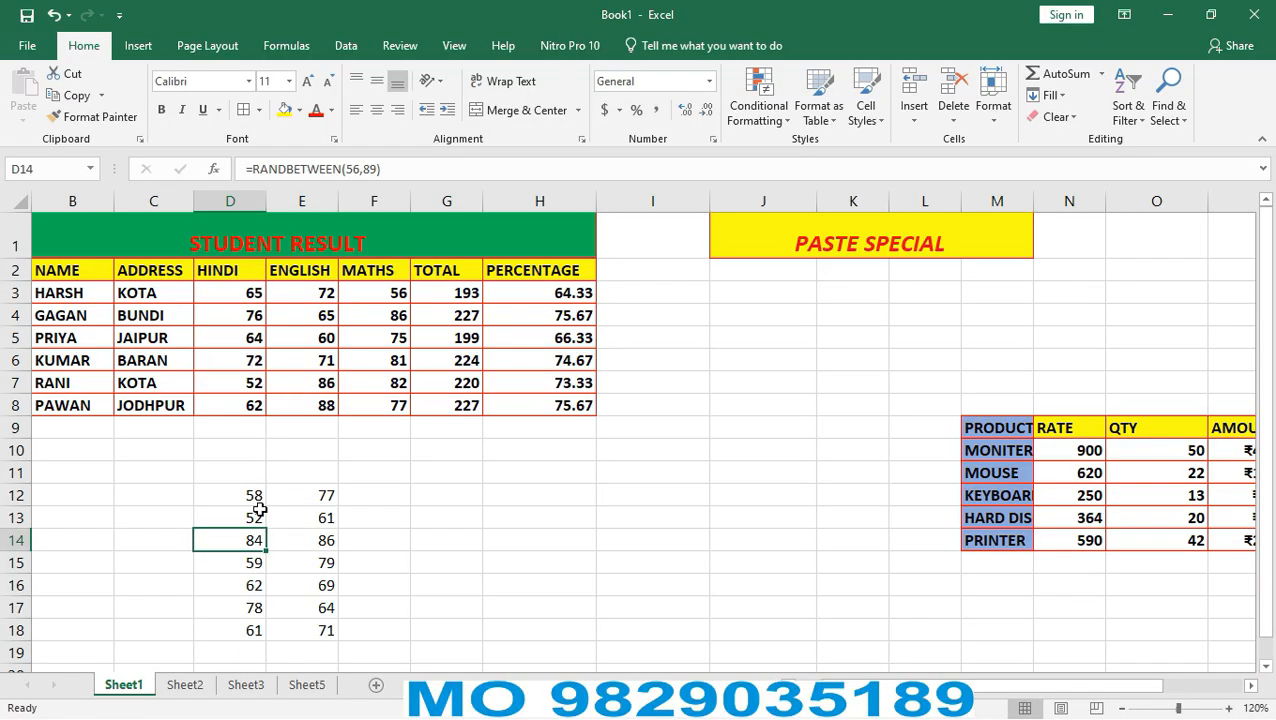
drag(251, 496, 313, 626)
key(ctrl+c)
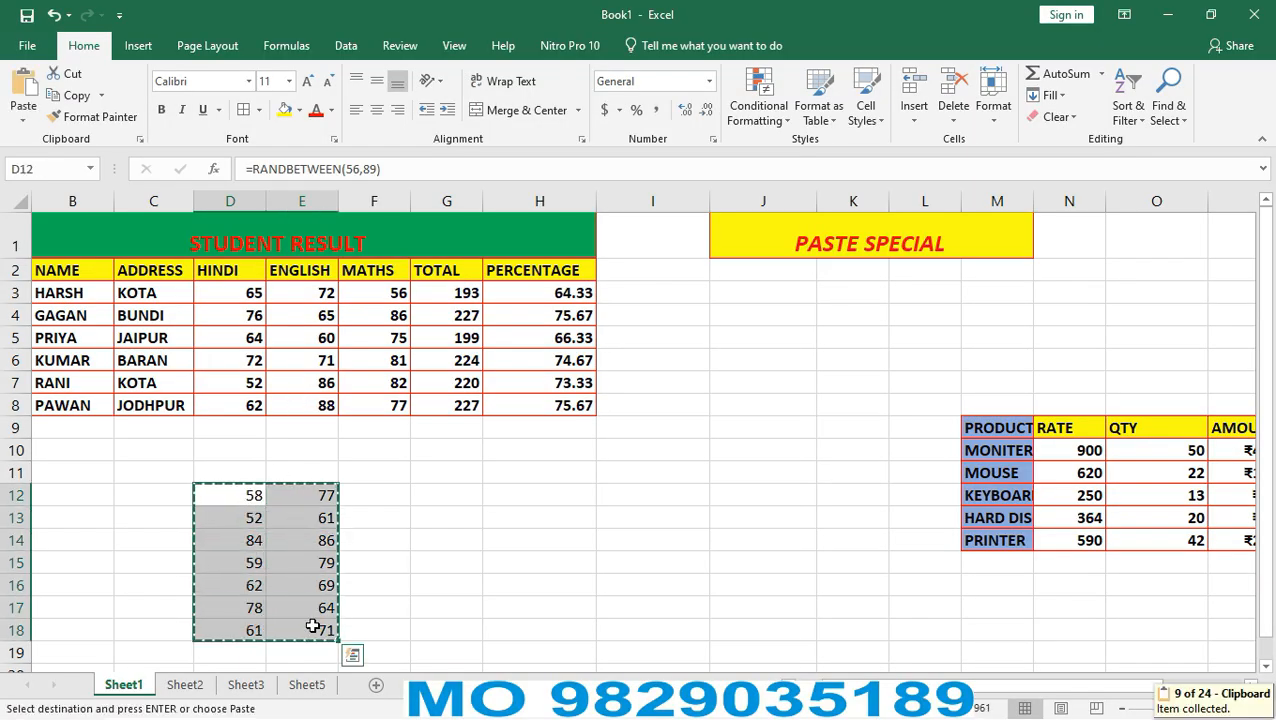
key(ctrl+alt+v)
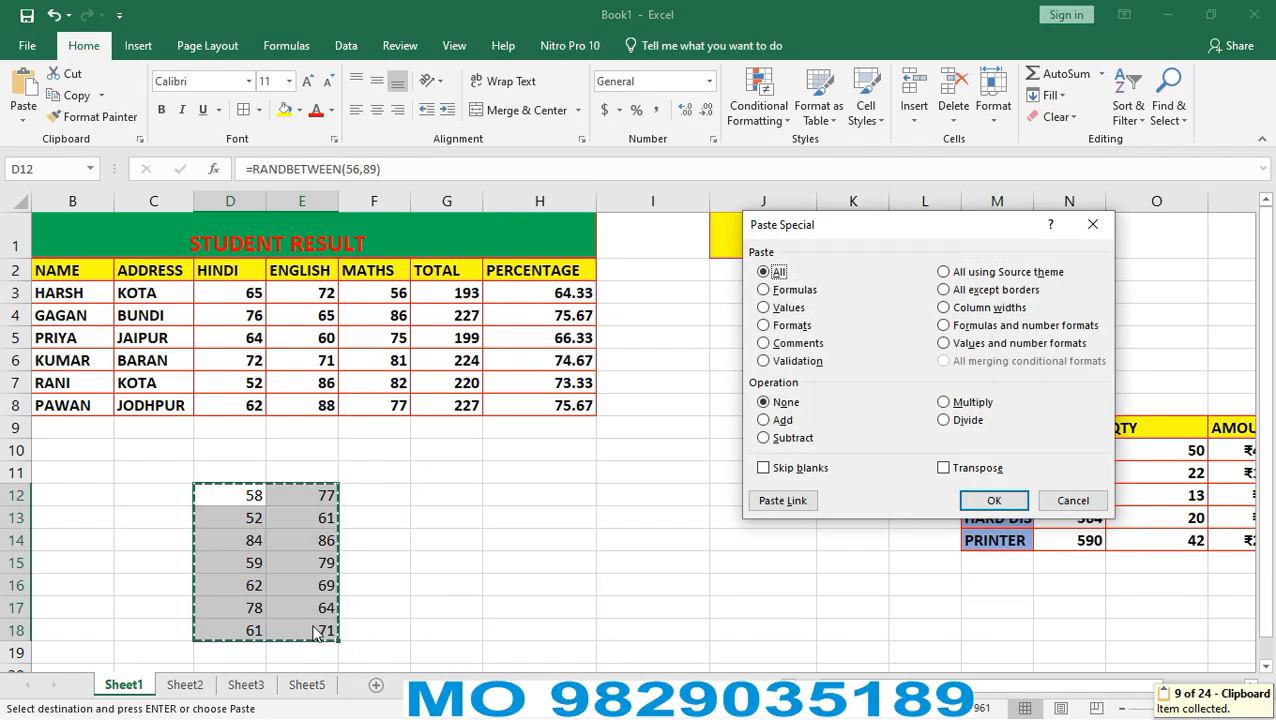
click(770, 308)
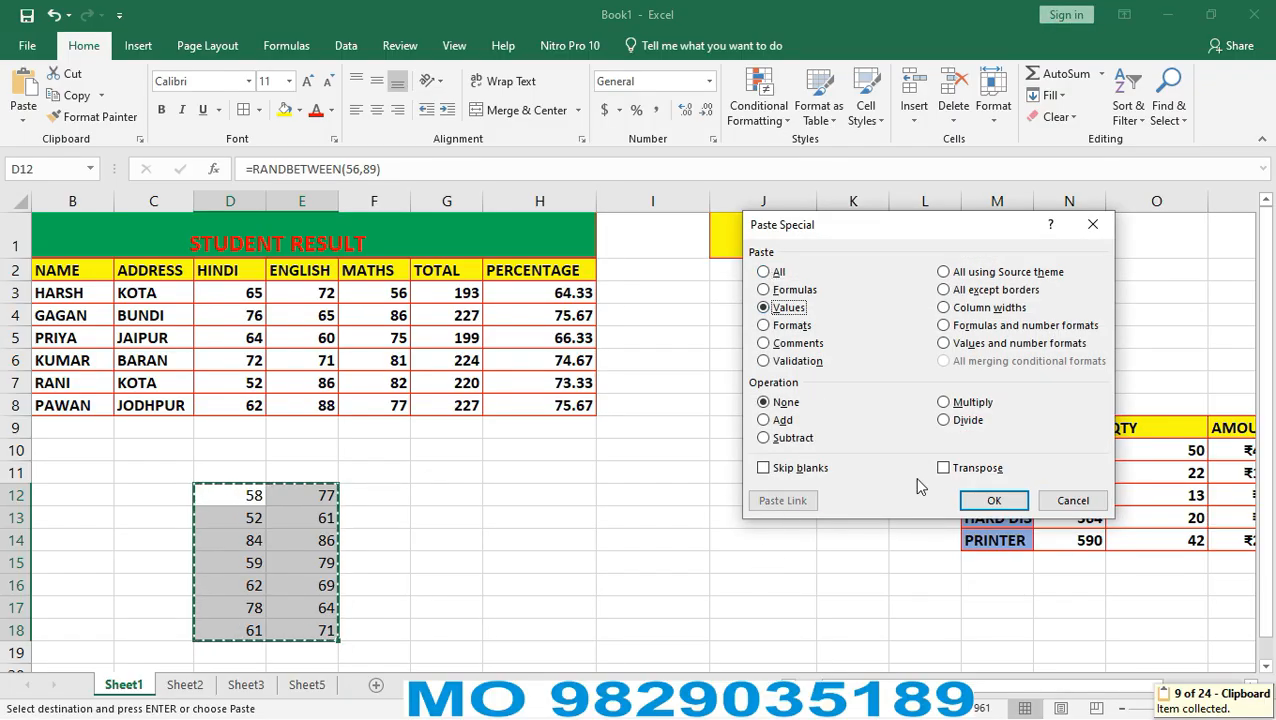
click(994, 500)
click(504, 549)
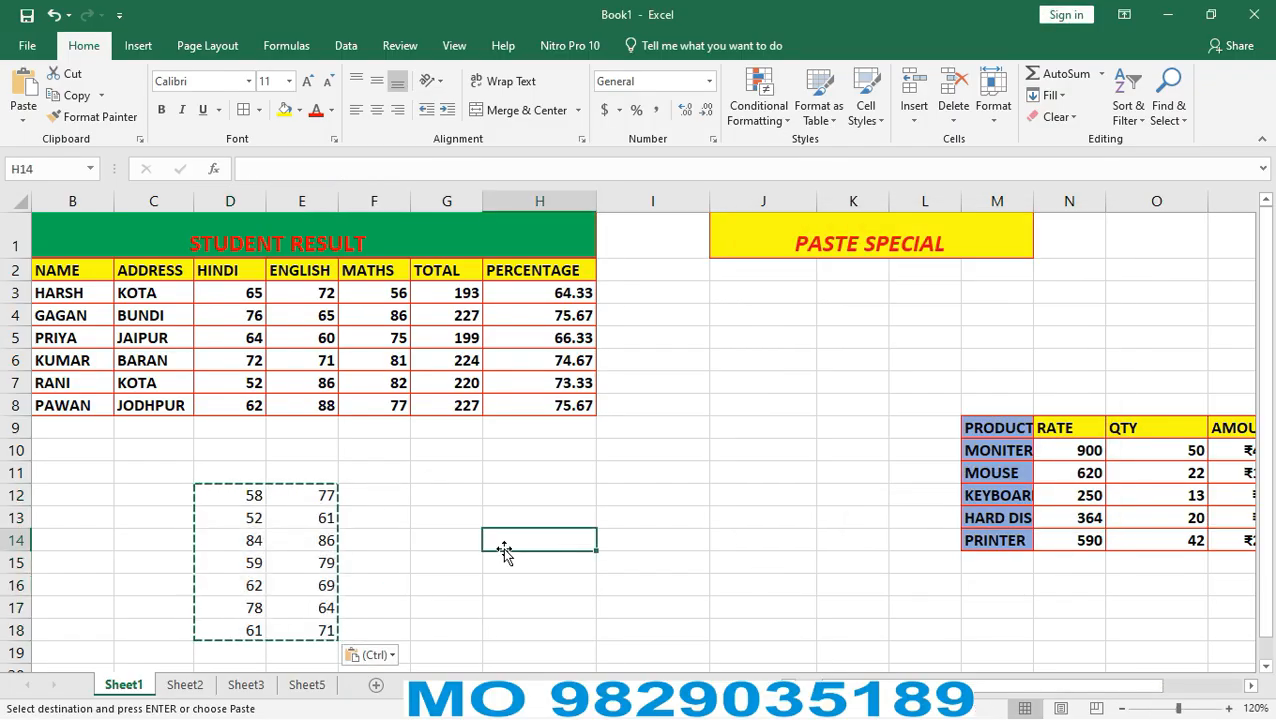
Check that D12 and E12 hold plain values, cancel the copy selection, and enter 32 in E13.
click(256, 501)
click(289, 502)
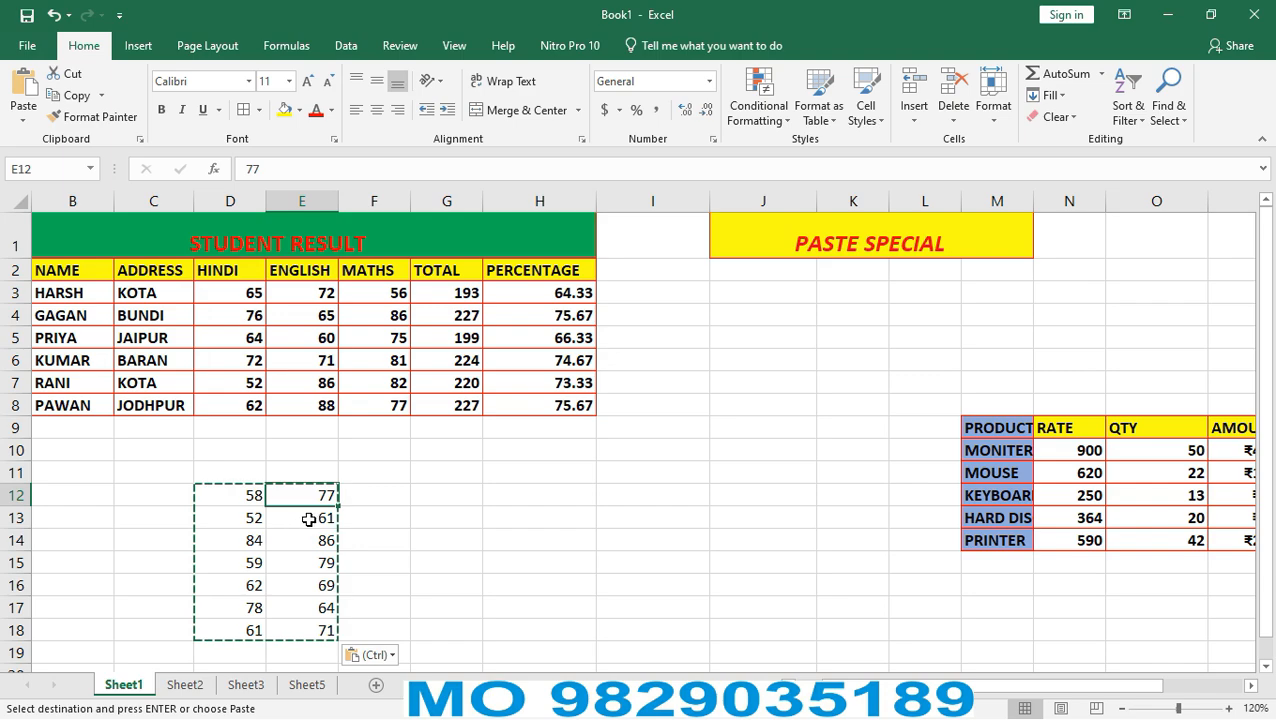
click(307, 518)
key(Escape)
text(32)
key(Return)
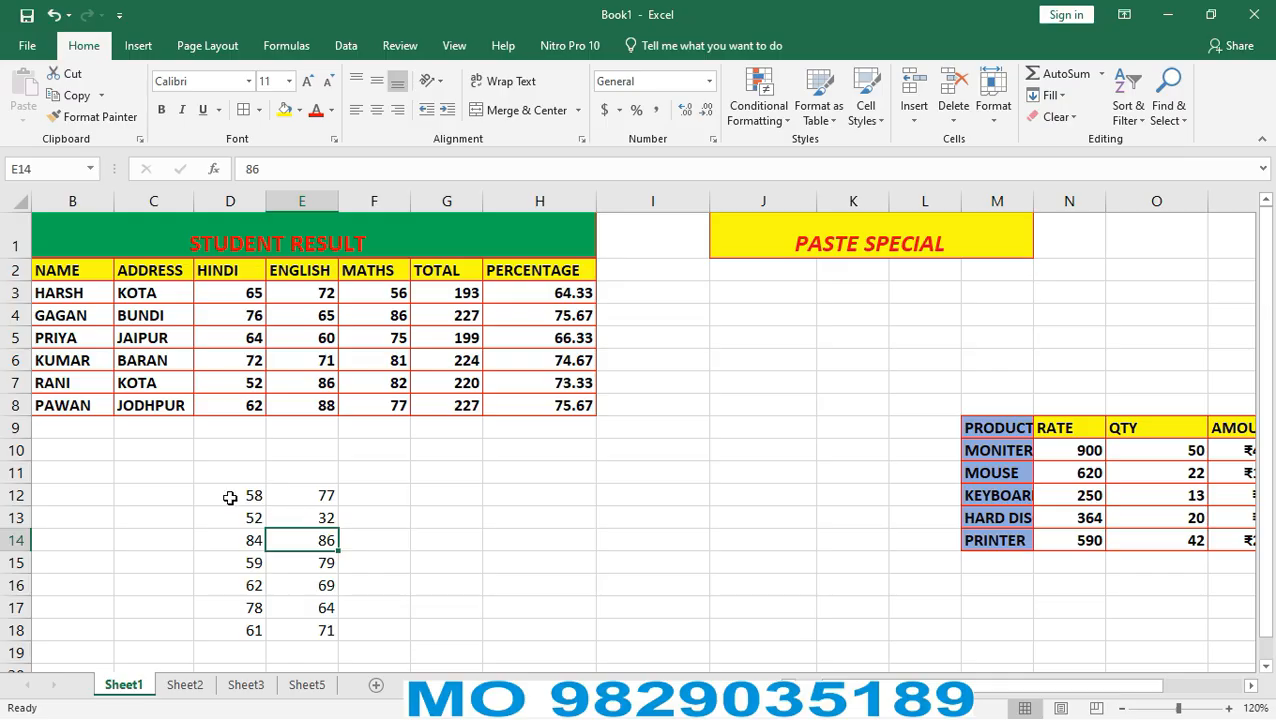
Apply a yellow fill and red borders to all cells in D12:E18.
drag(228, 492, 310, 633)
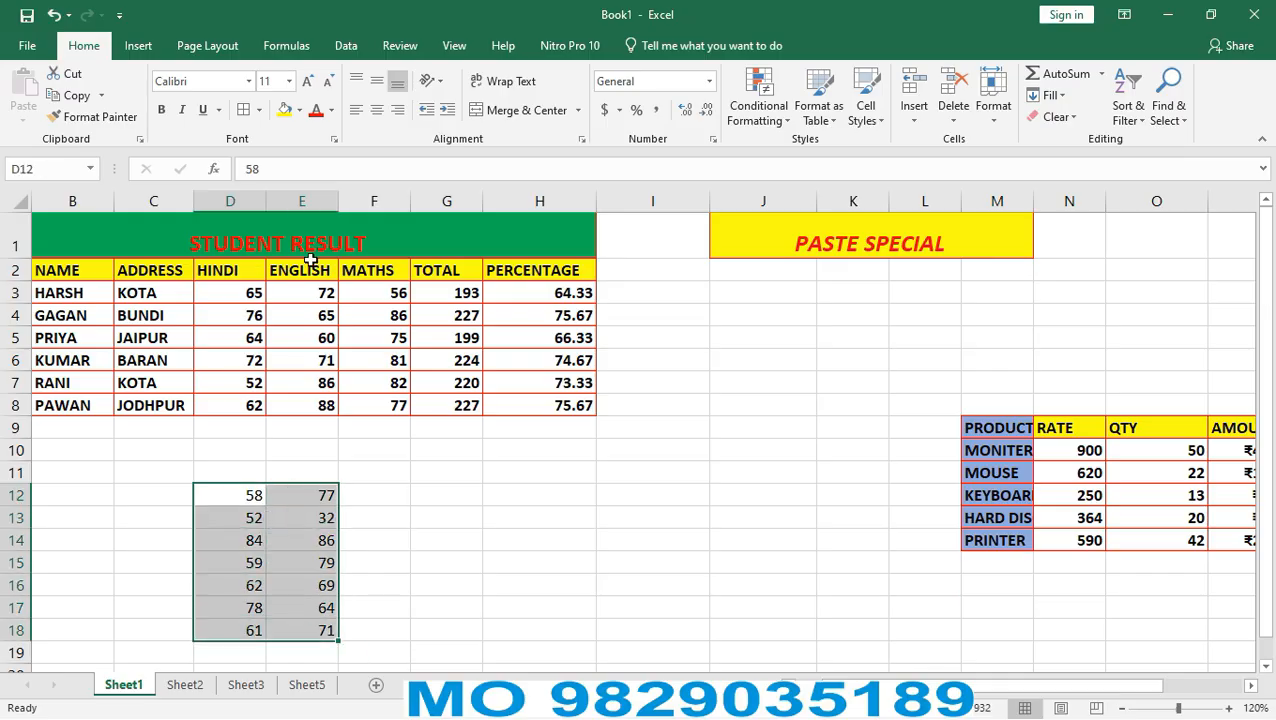
click(284, 111)
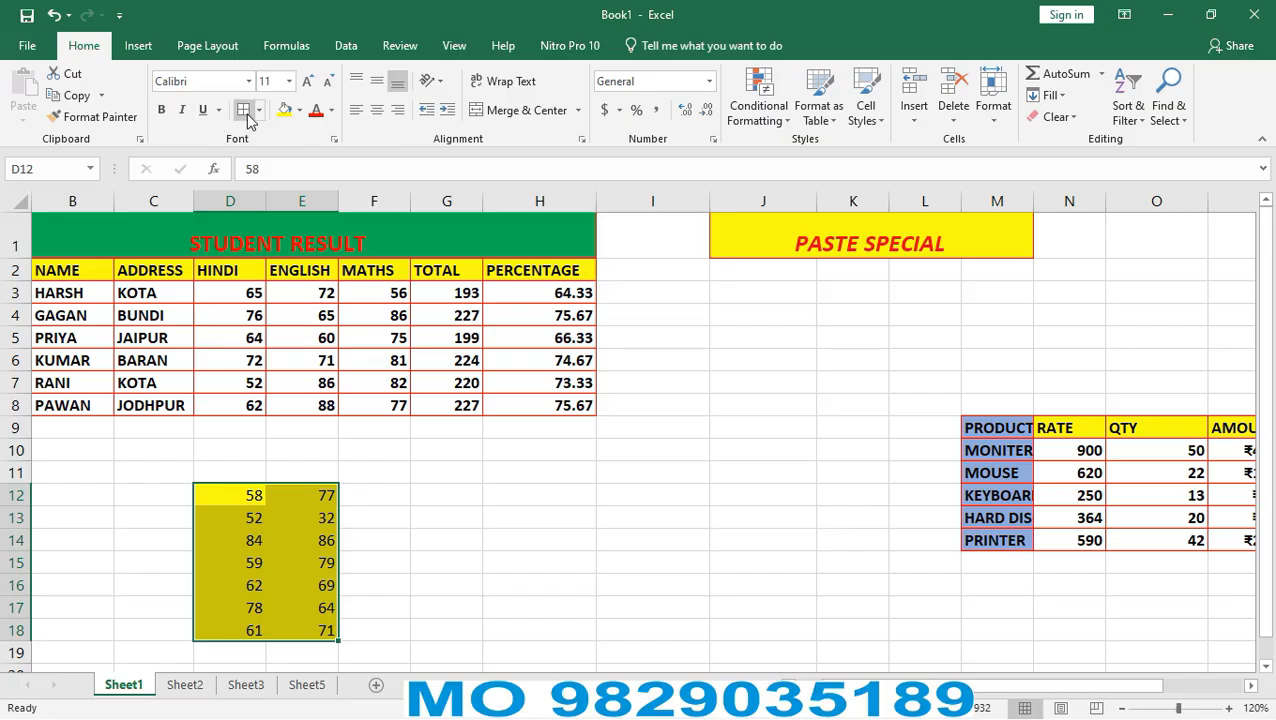
click(245, 114)
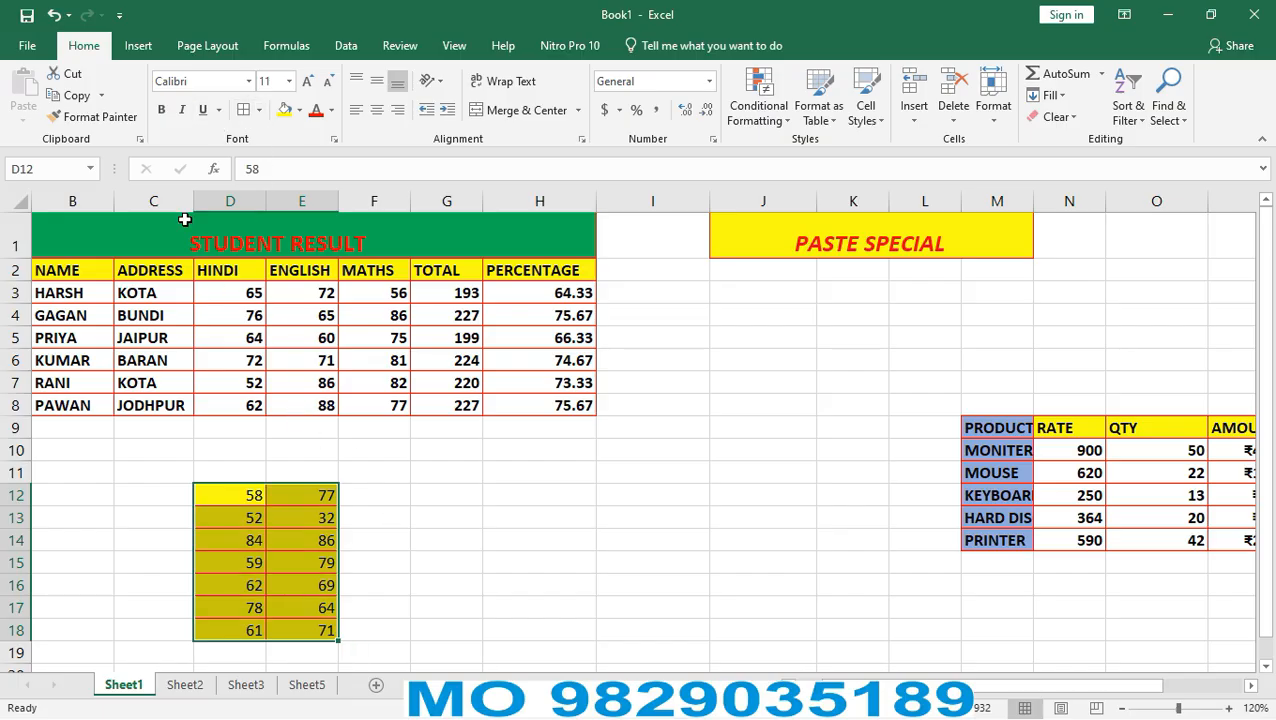
click(405, 498)
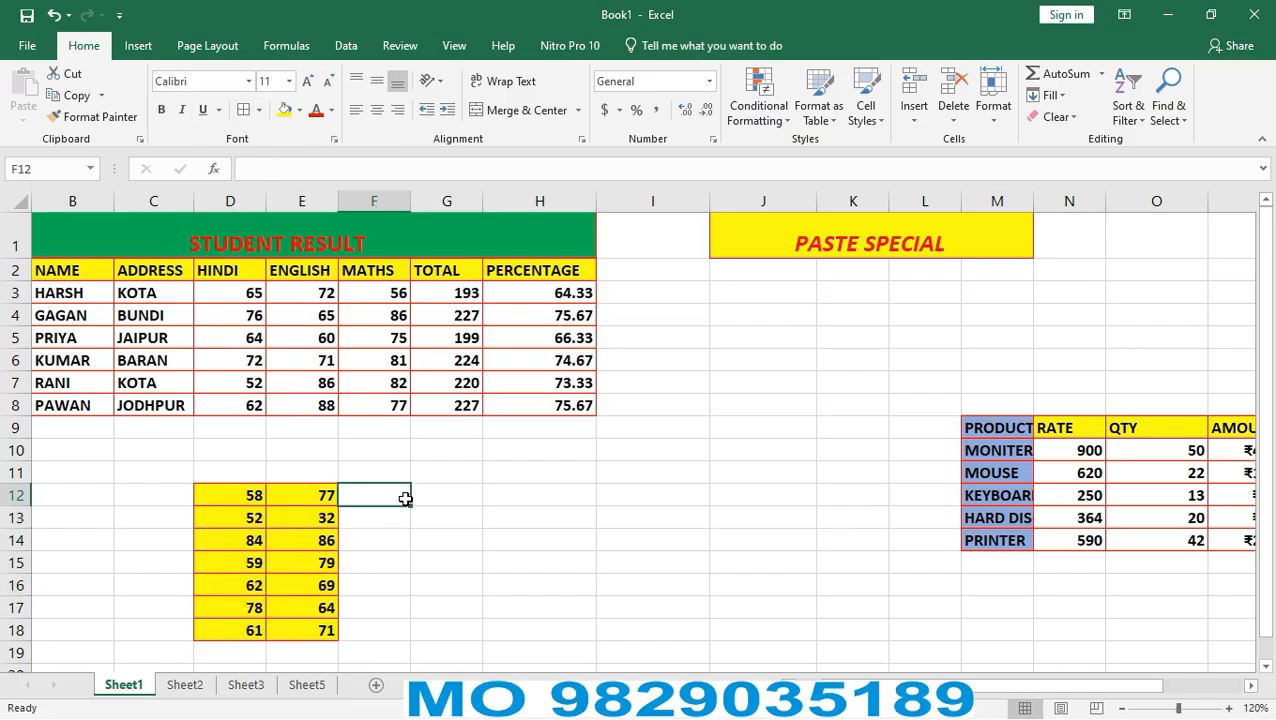
click(432, 498)
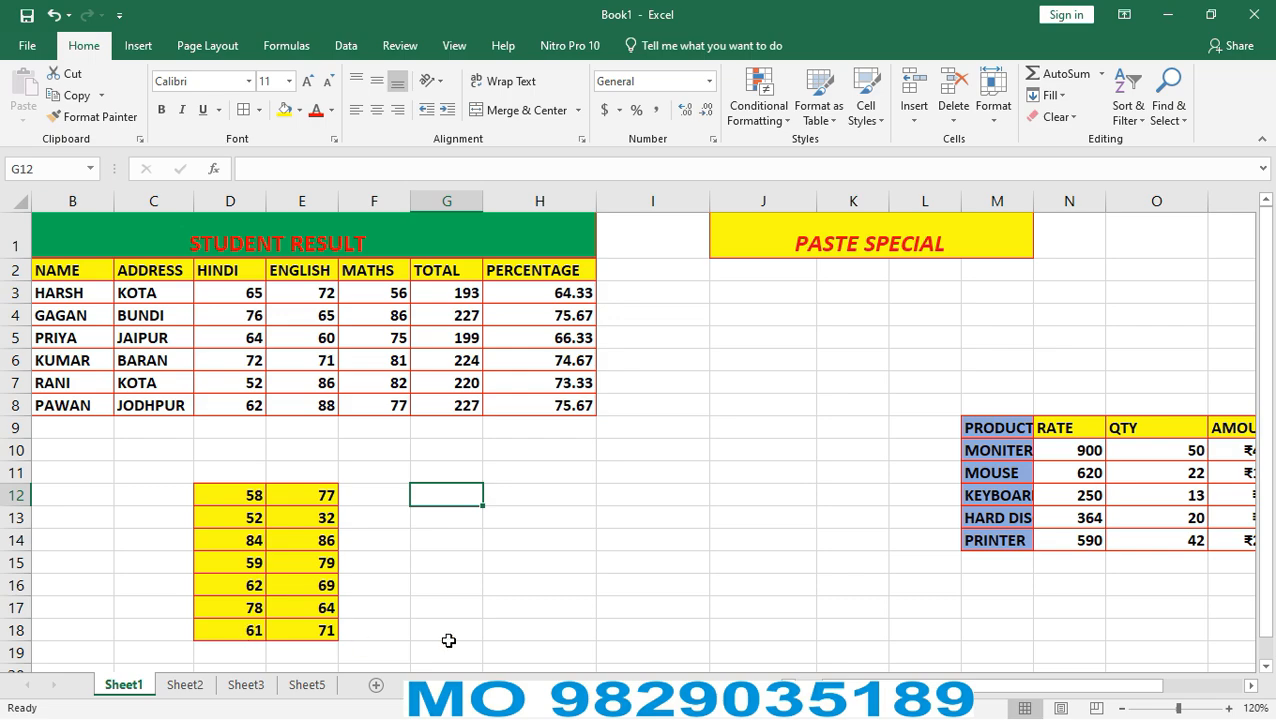
click(465, 606)
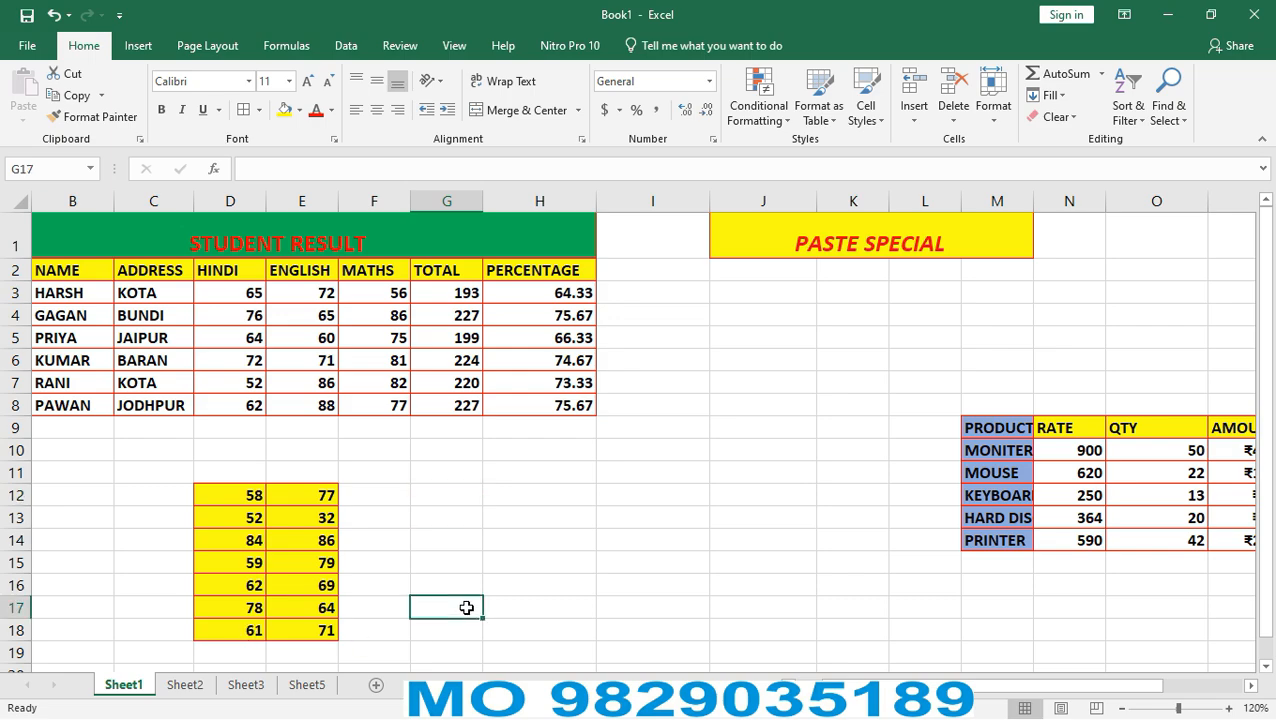
Replace the number in D12 with 50.
click(248, 497)
text(50)
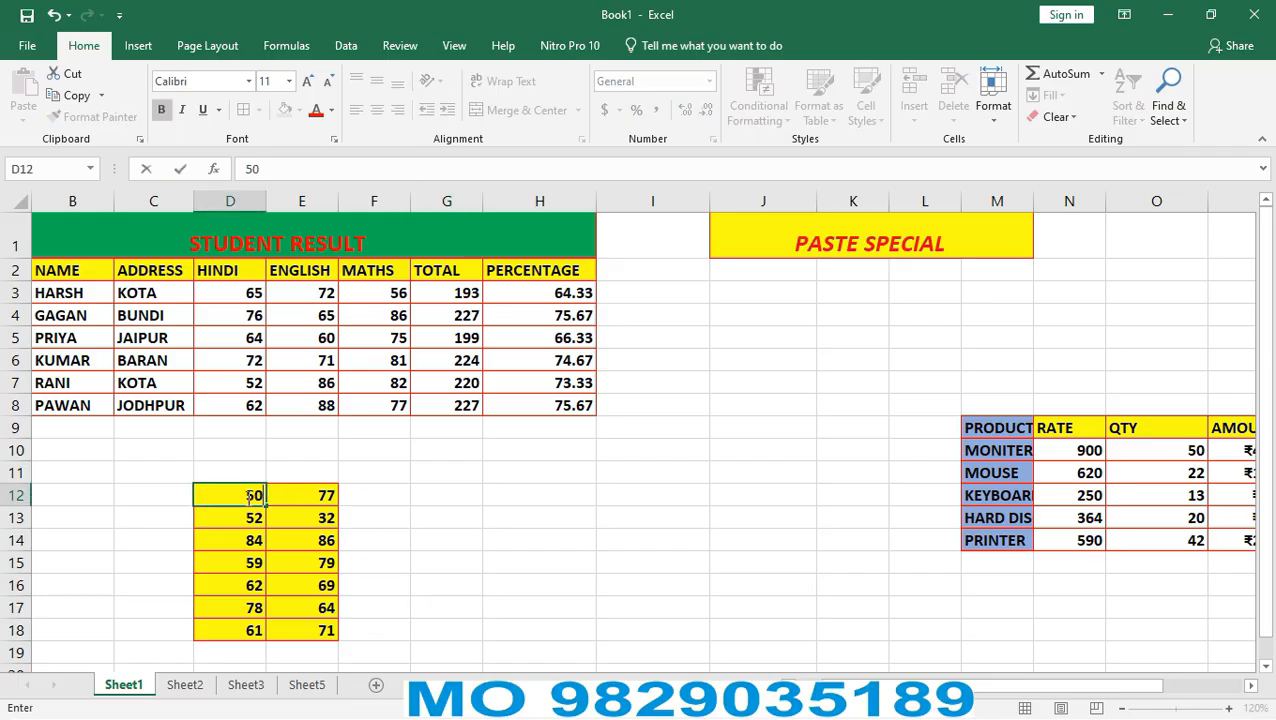
key(Return)
click(458, 587)
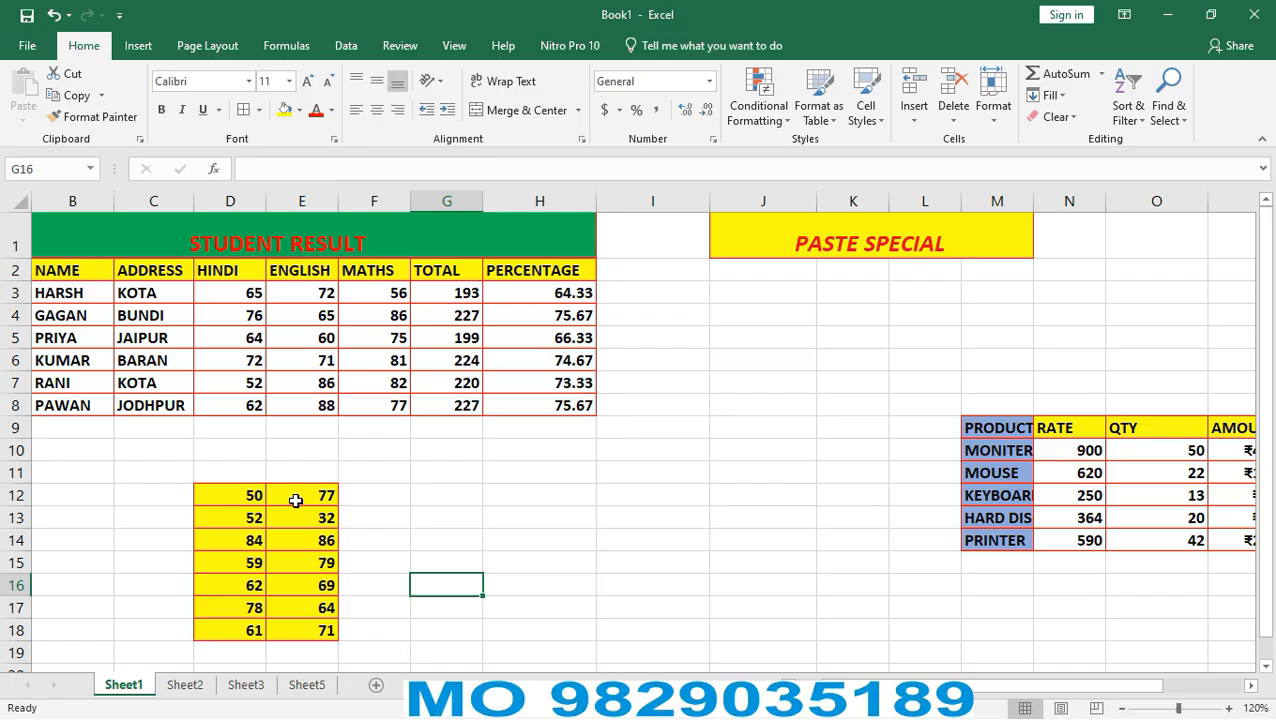
click(230, 494)
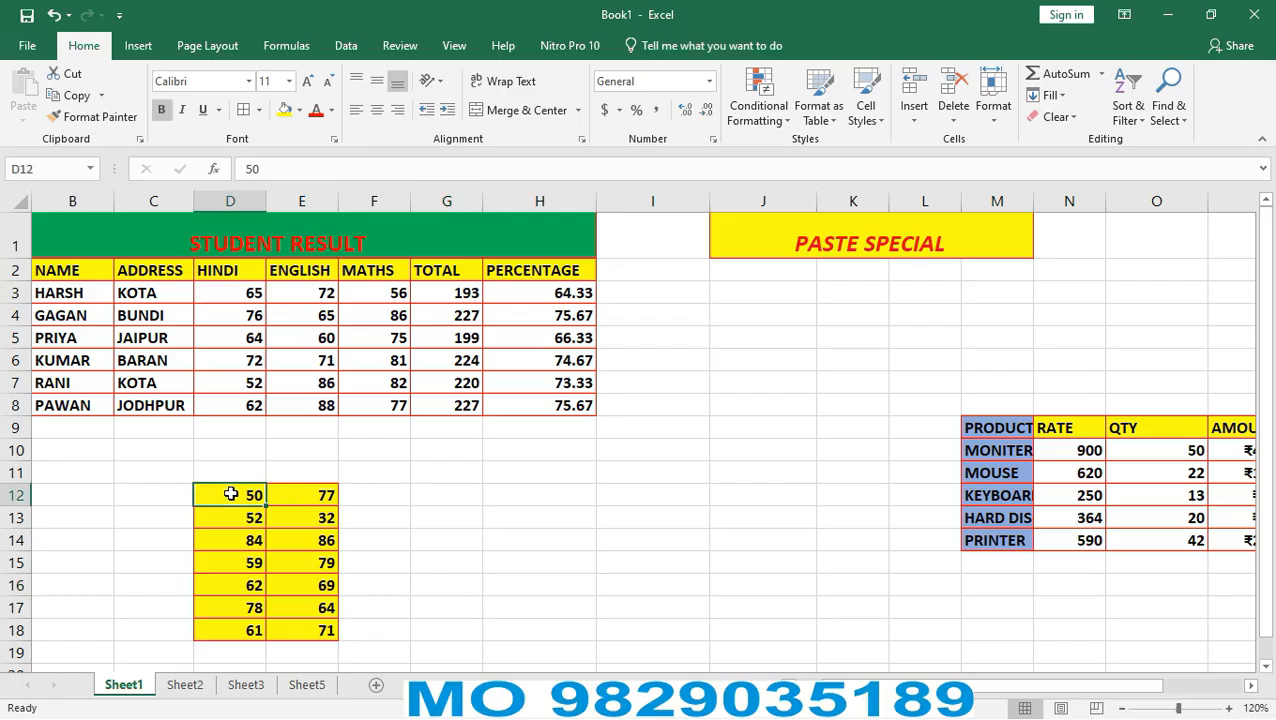
Enter 5 in G11 and format the cell with a yellow fill and bold text.
click(454, 474)
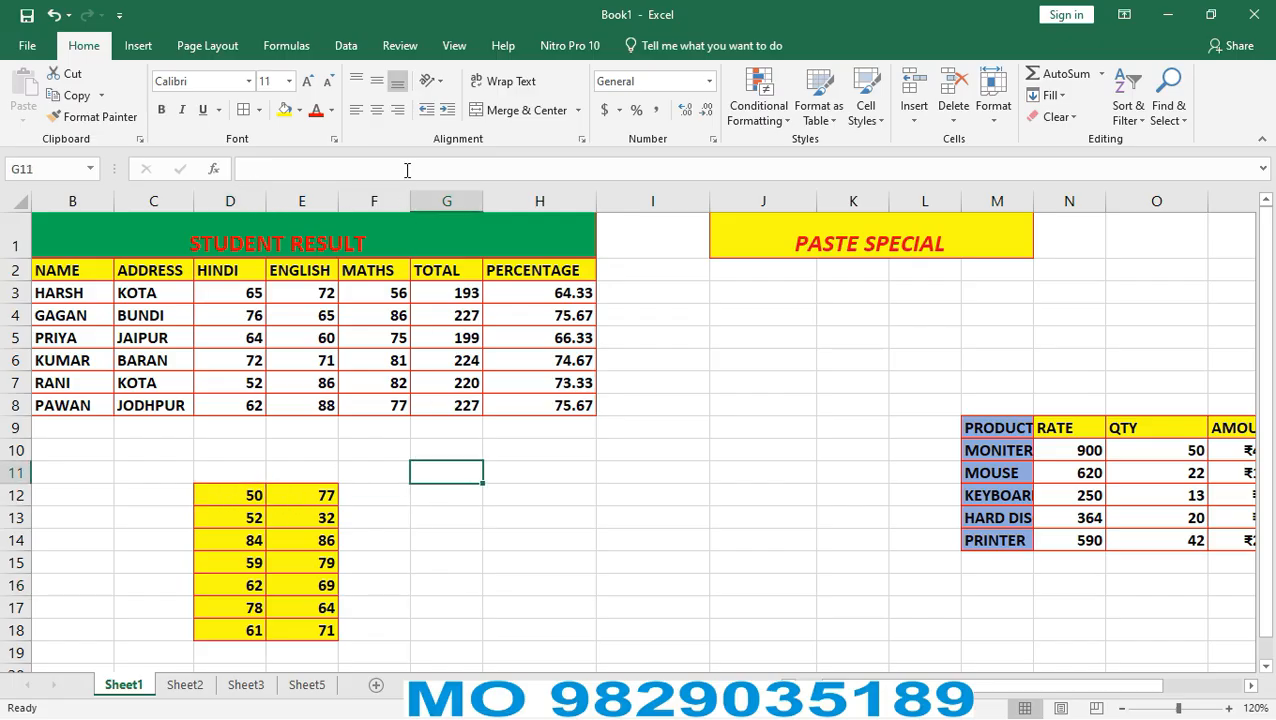
click(284, 110)
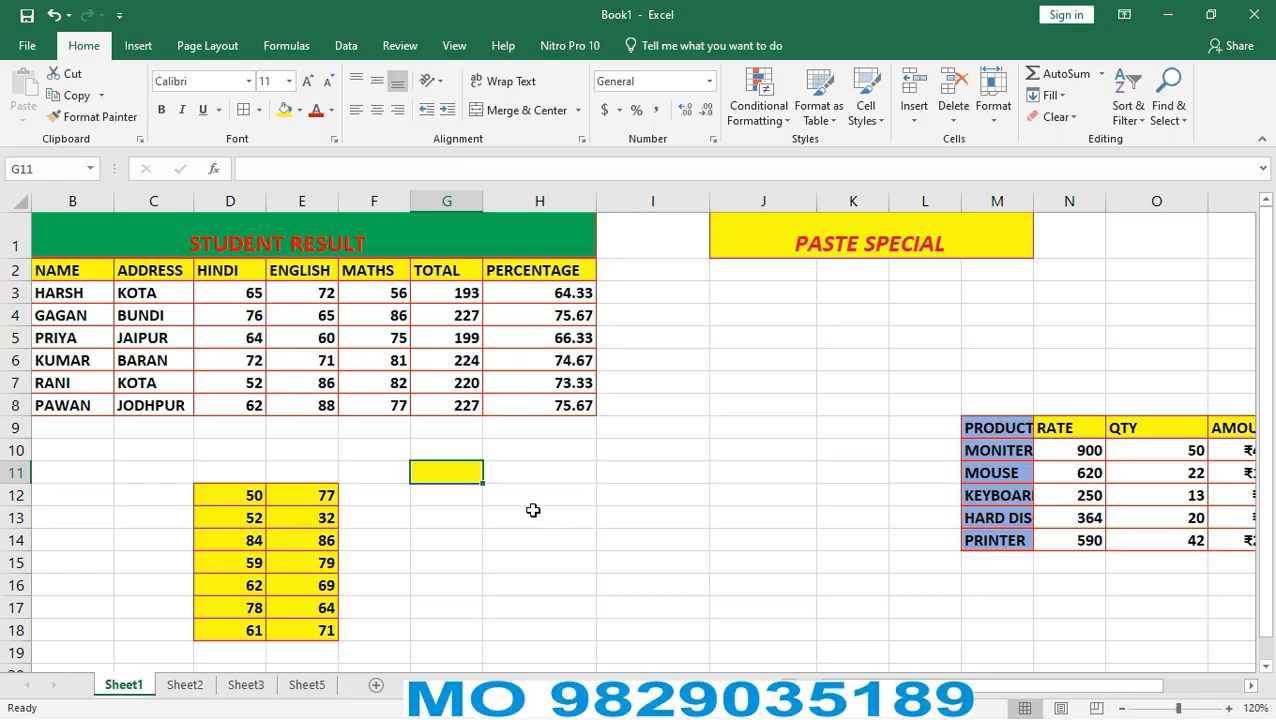
text(5)
click(460, 558)
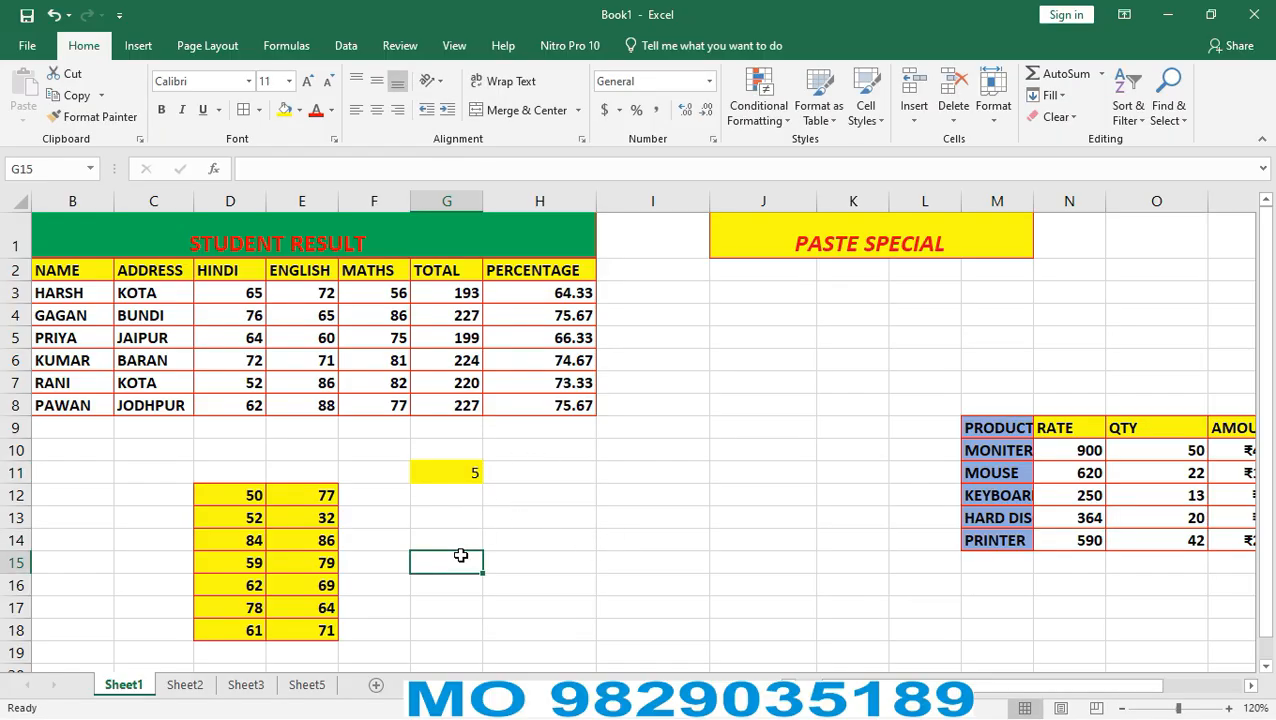
click(472, 472)
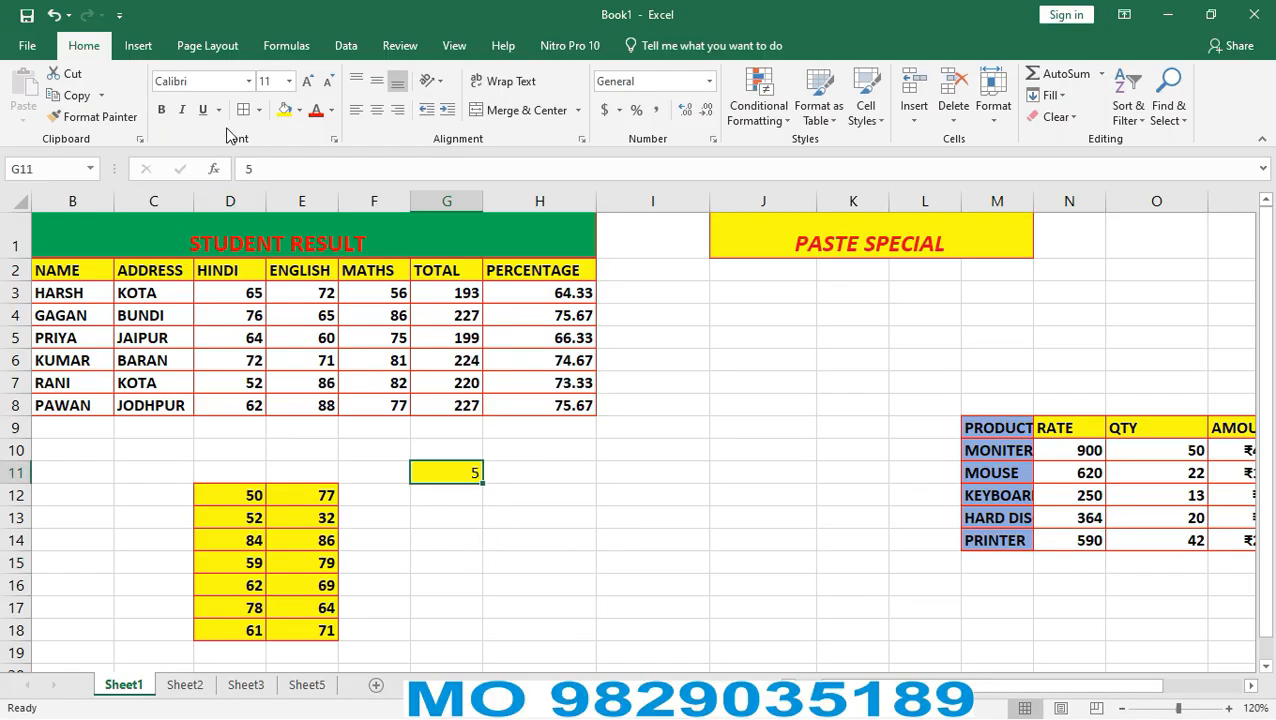
click(161, 110)
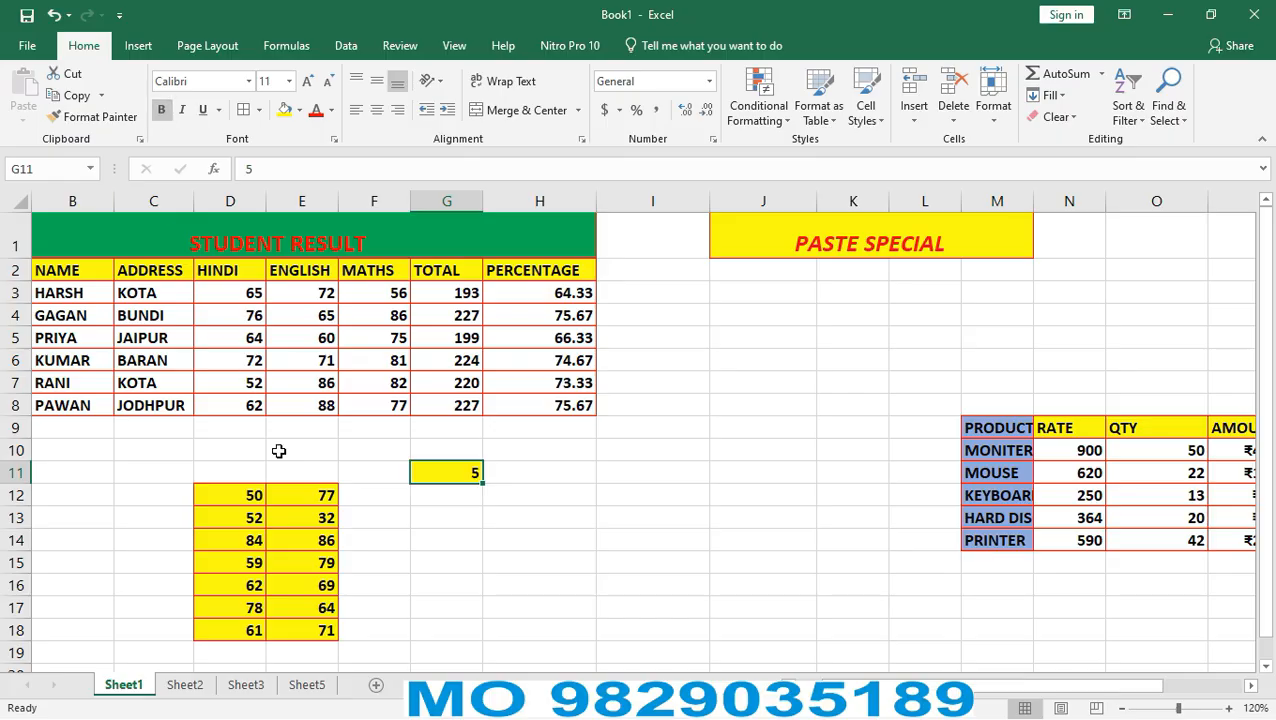
click(369, 579)
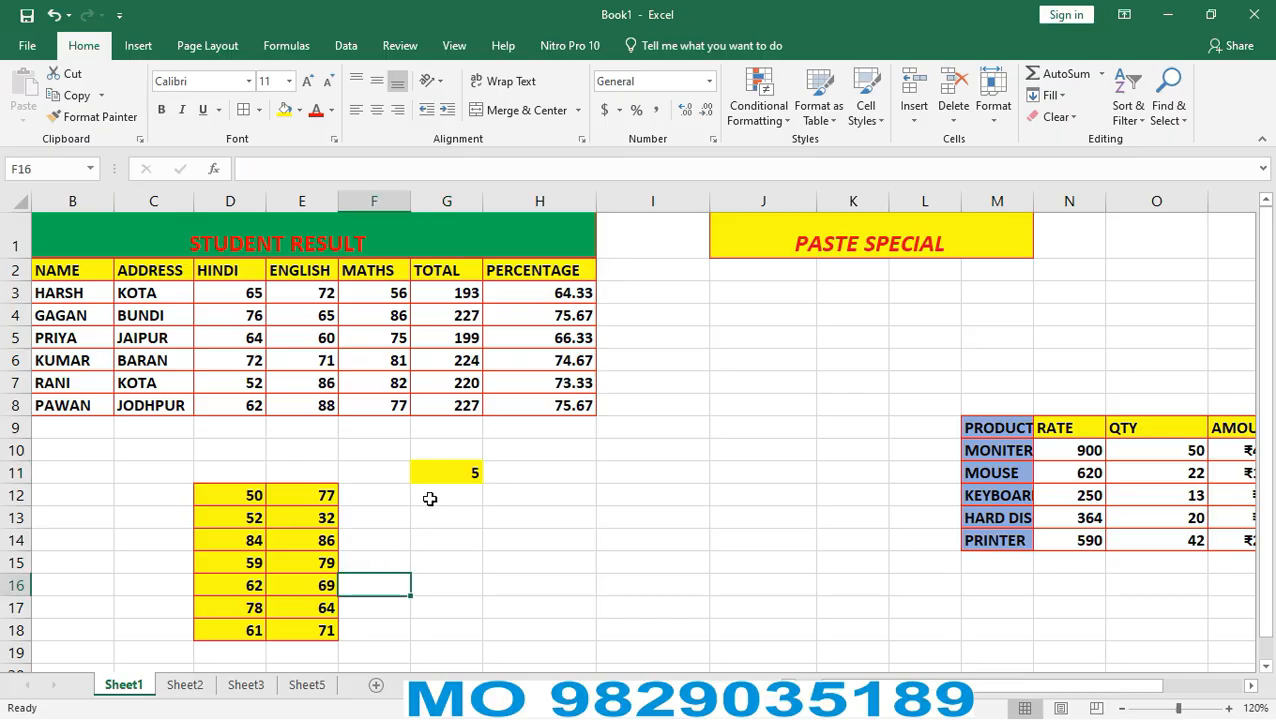
Copy G11 and paste it onto D12:D18 using Paste Special with the Add operation.
click(442, 469)
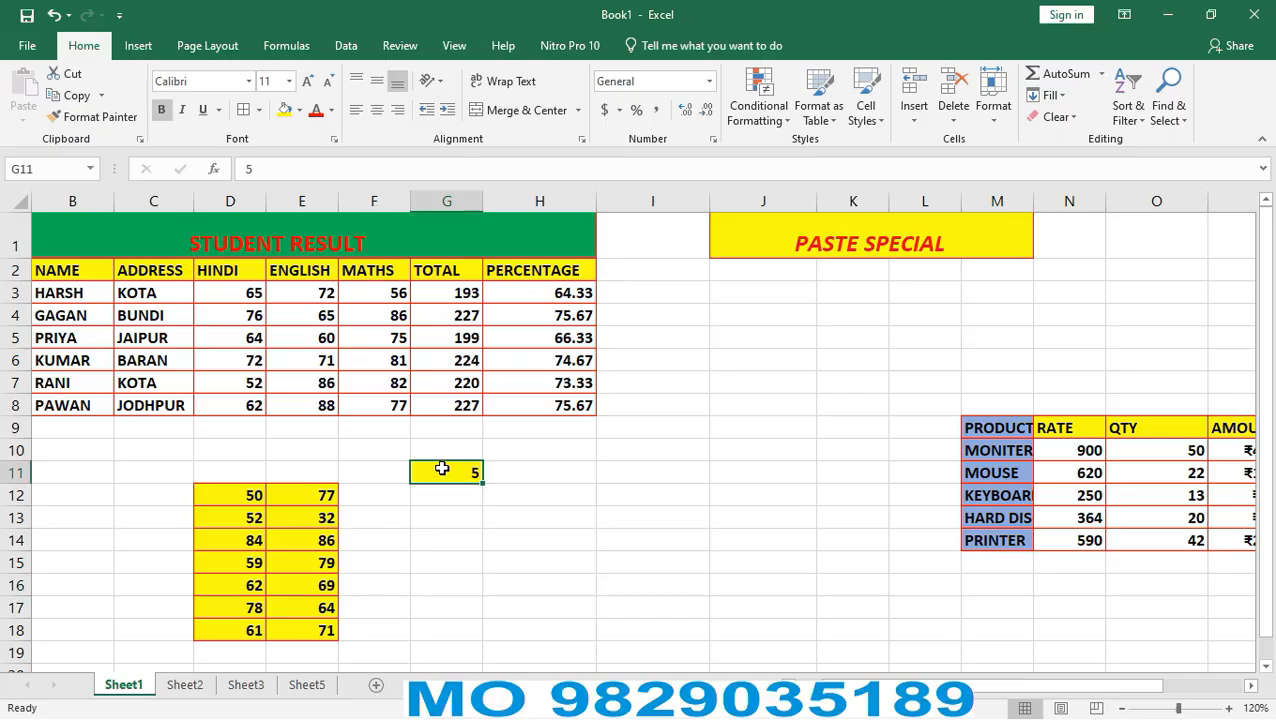
key(ctrl+c)
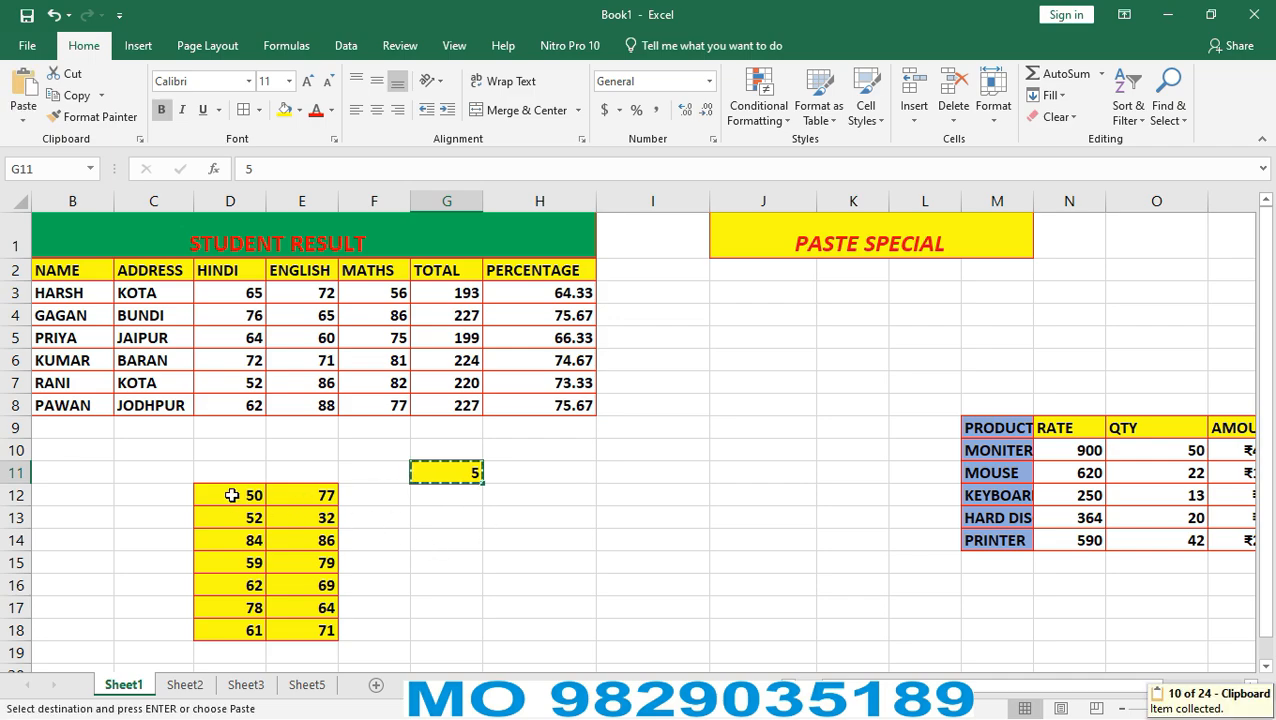
drag(233, 495, 236, 633)
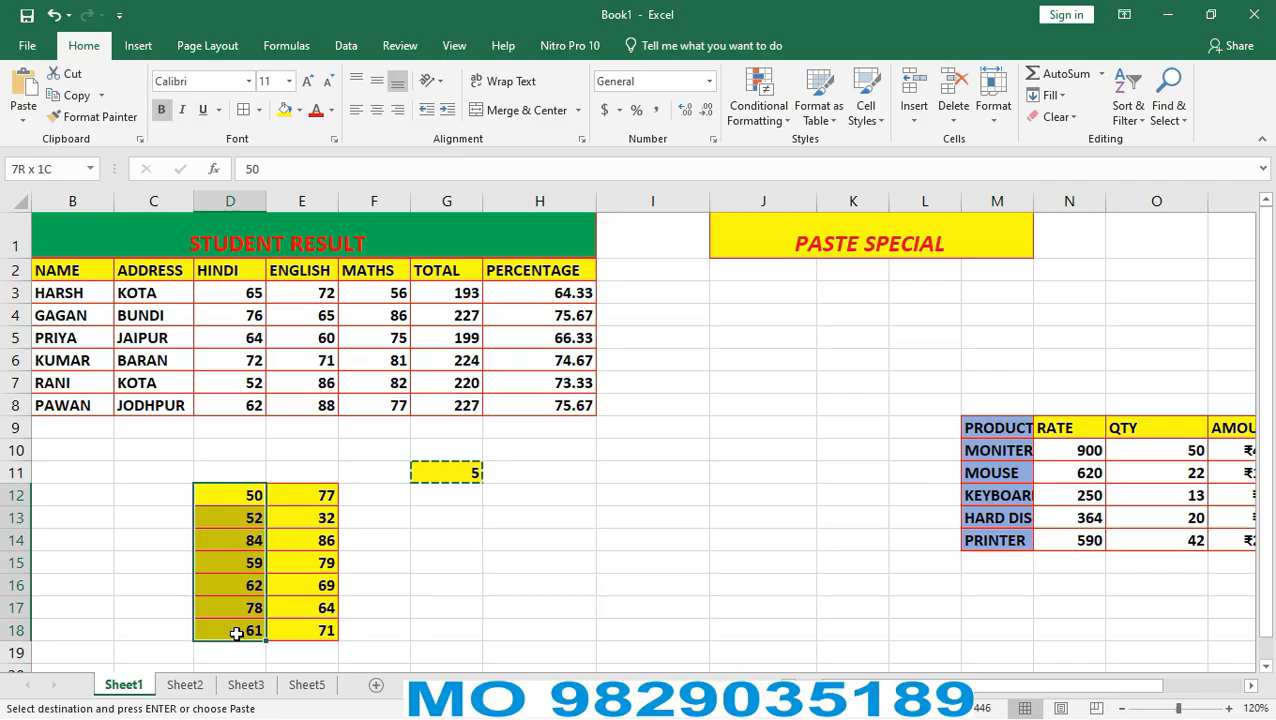
drag(236, 633, 237, 634)
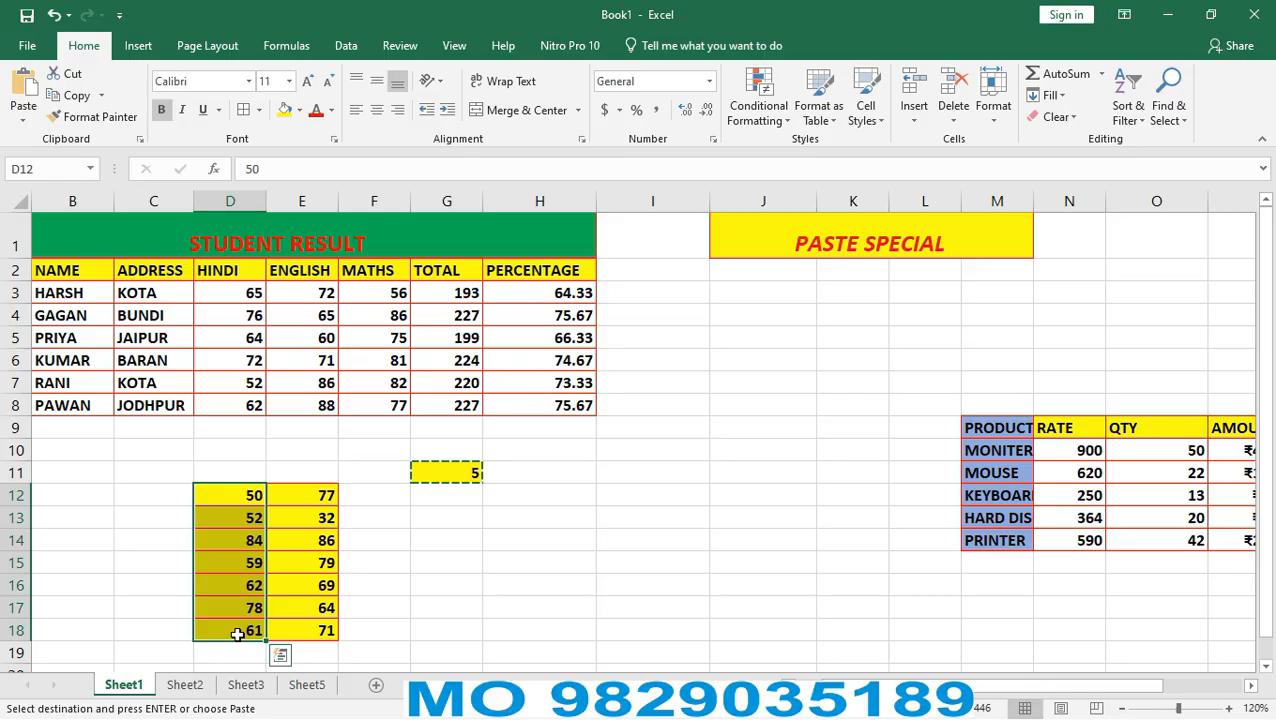
key(ctrl+alt+v)
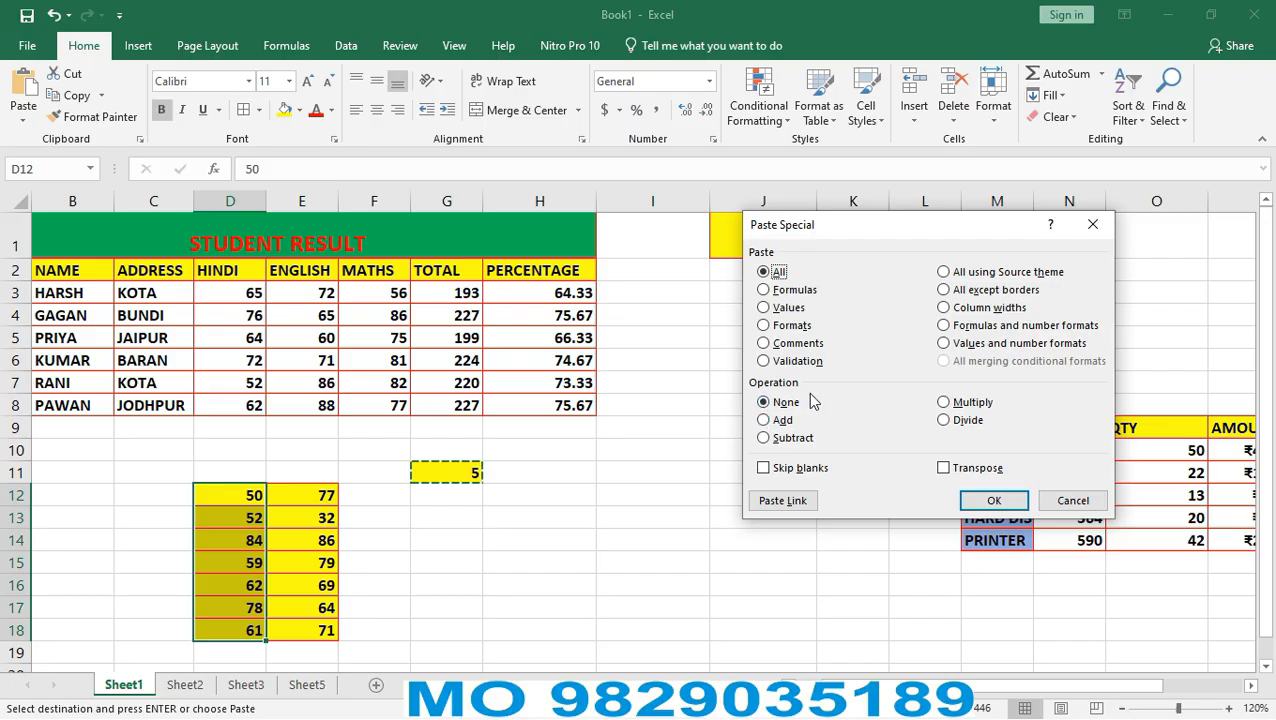
click(765, 423)
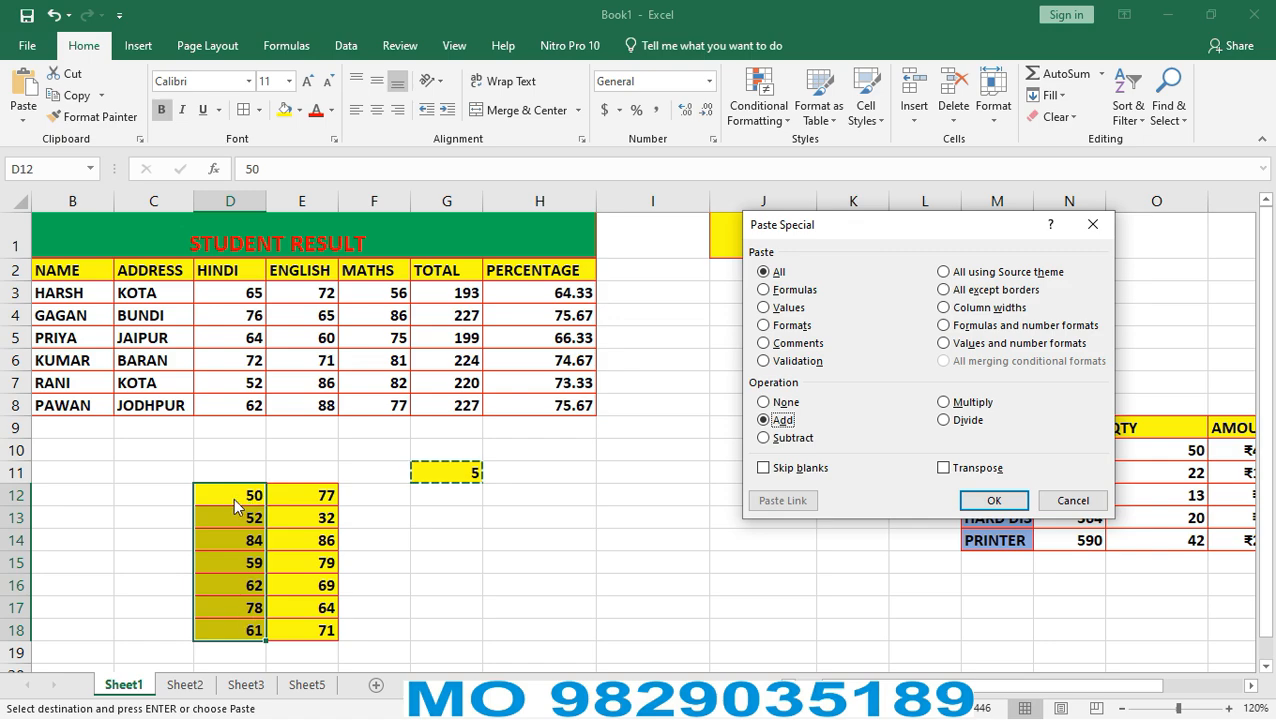
click(978, 502)
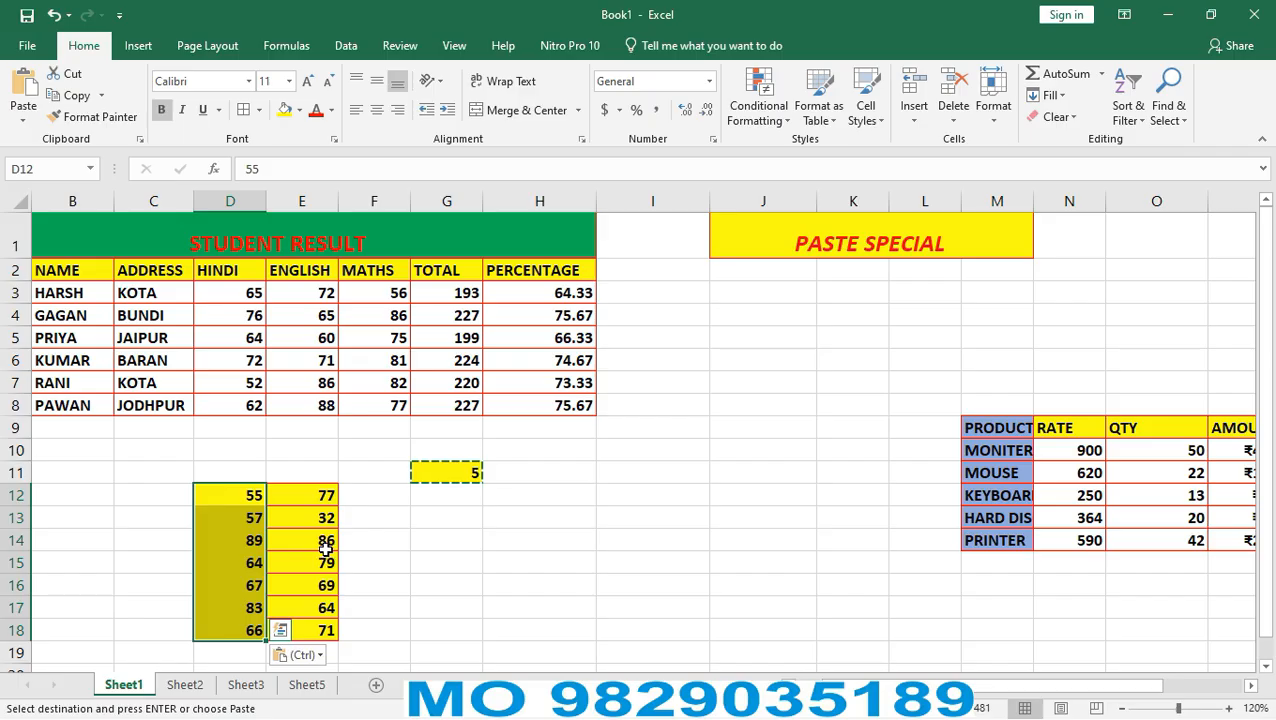
click(458, 564)
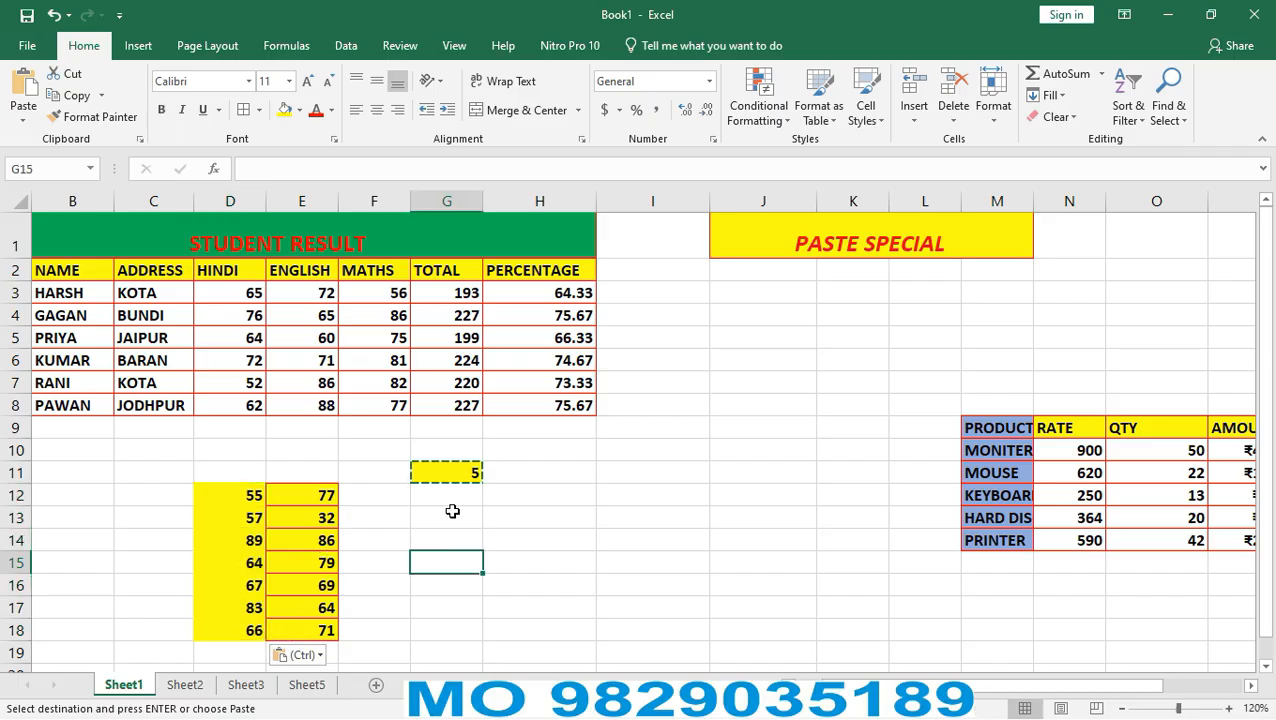
Replace the value in G11 with 10.
click(457, 472)
text(10)
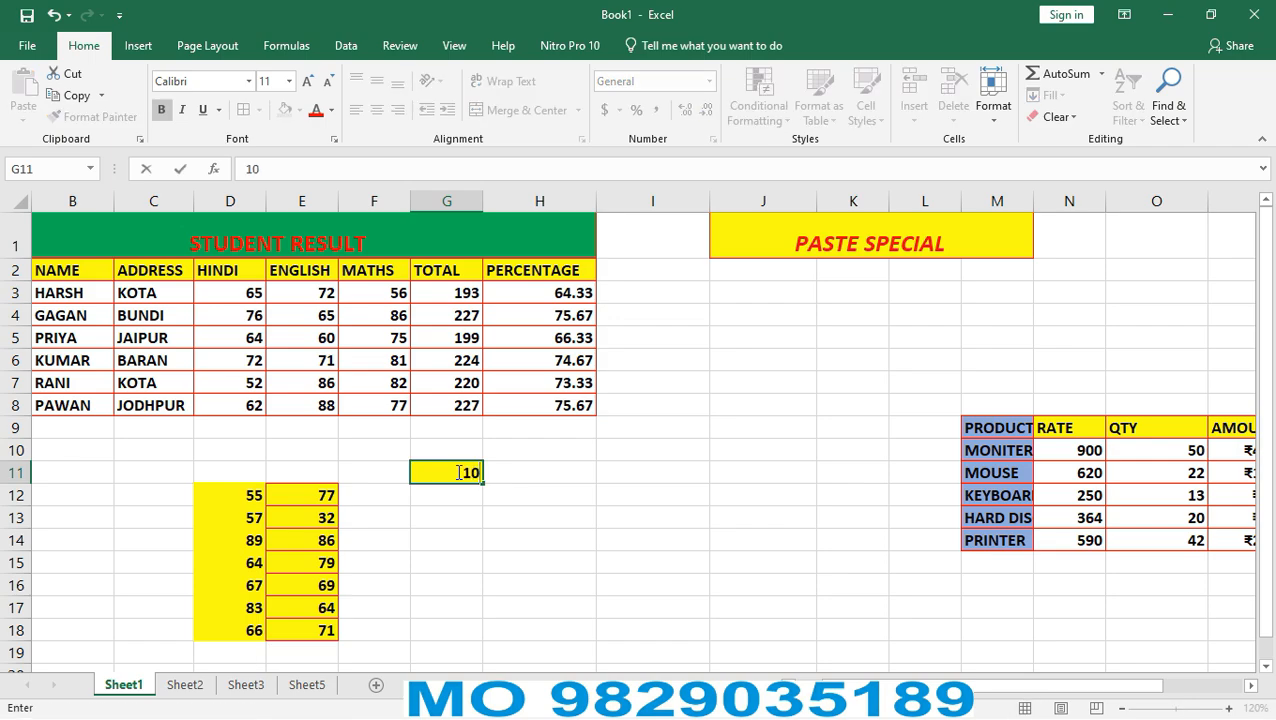
click(450, 561)
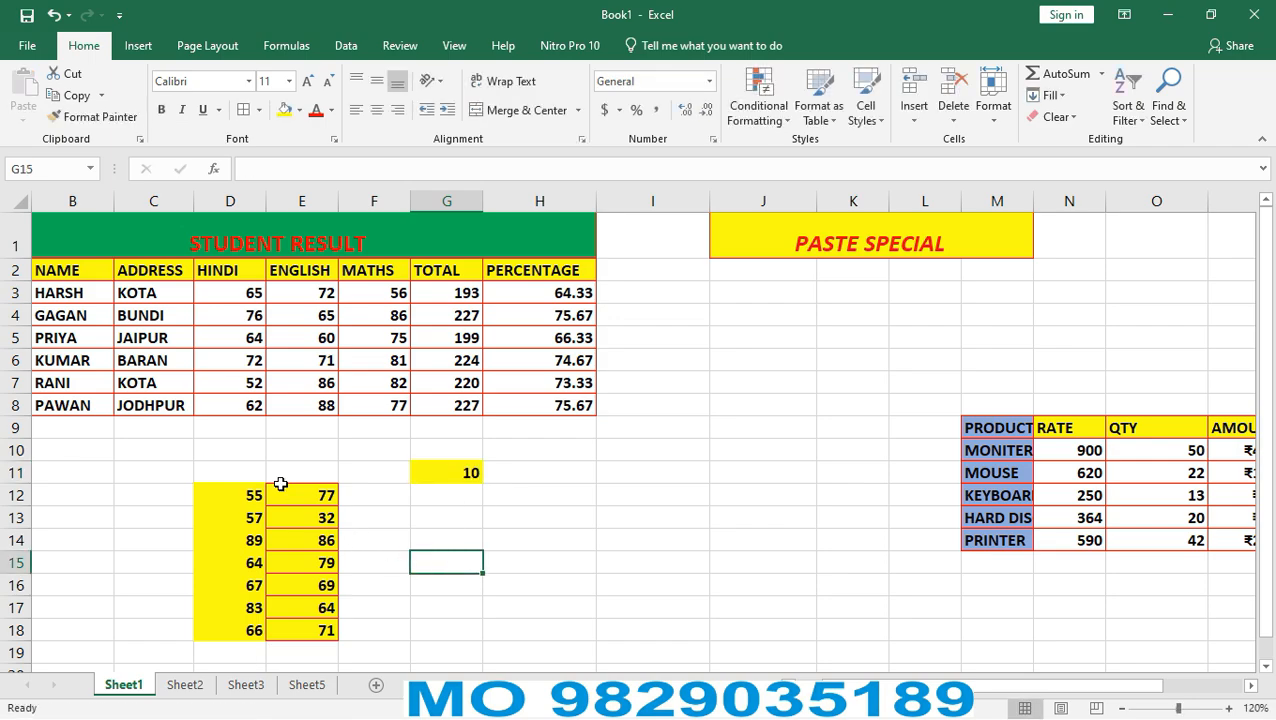
drag(290, 495, 290, 640)
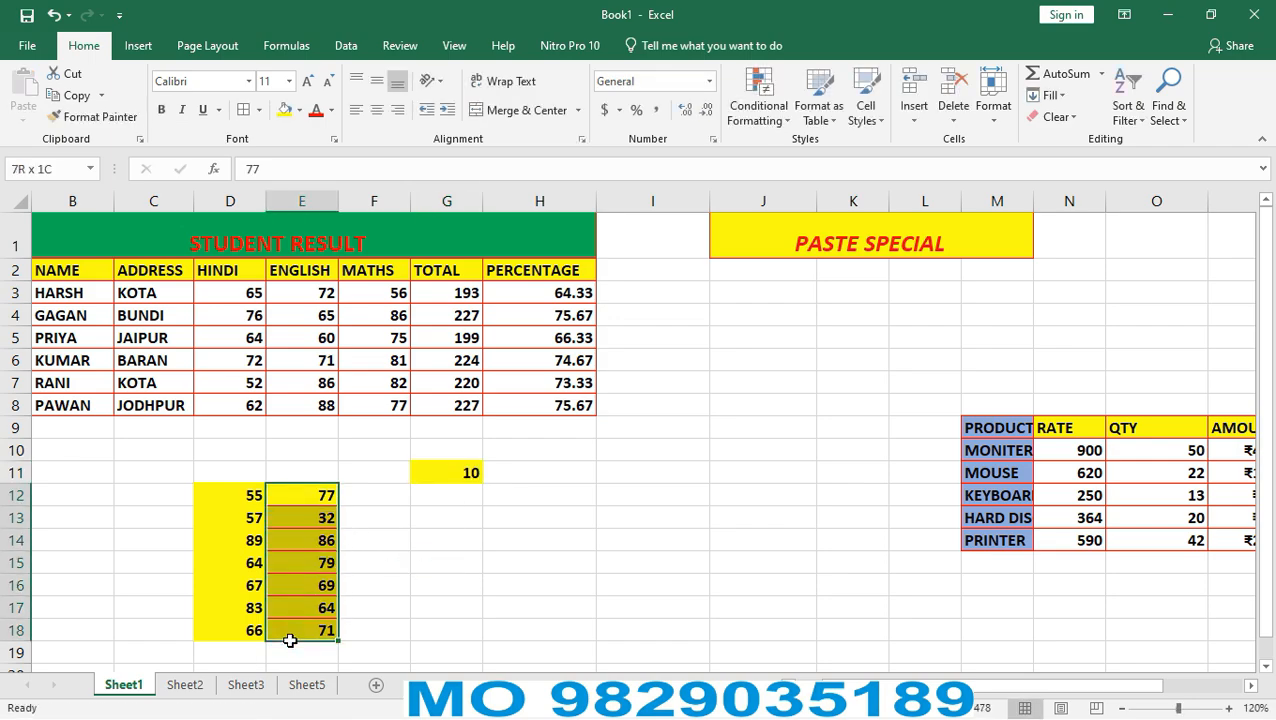
click(428, 563)
Copy G11 and paste it onto E12:E18 using Paste Special with the Multiply operation.
click(447, 469)
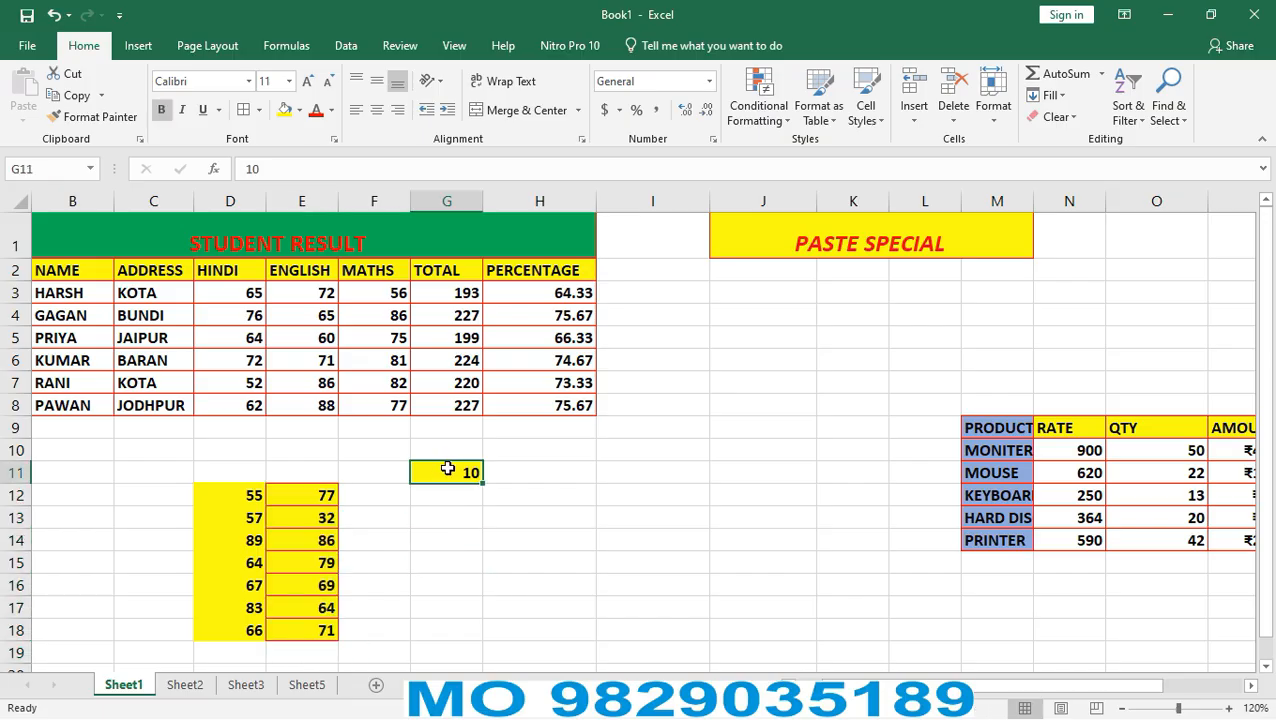
key(ctrl+c)
drag(288, 495, 302, 636)
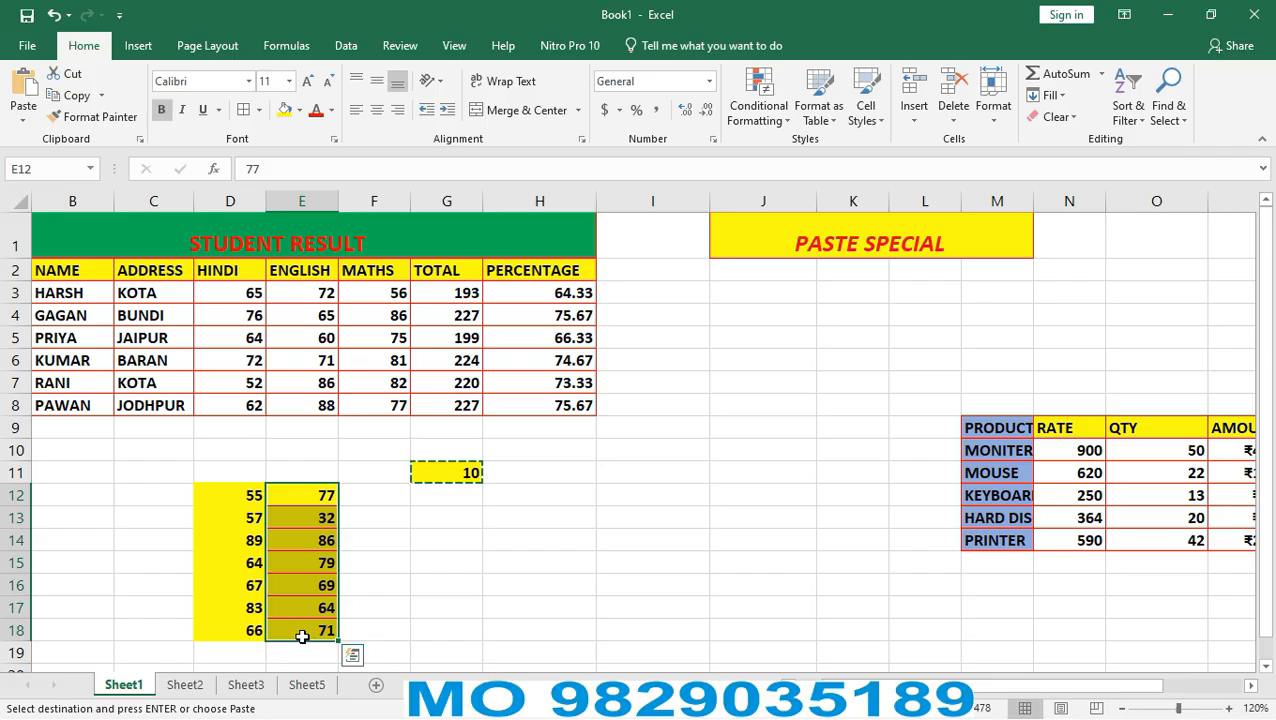
key(ctrl+alt+v)
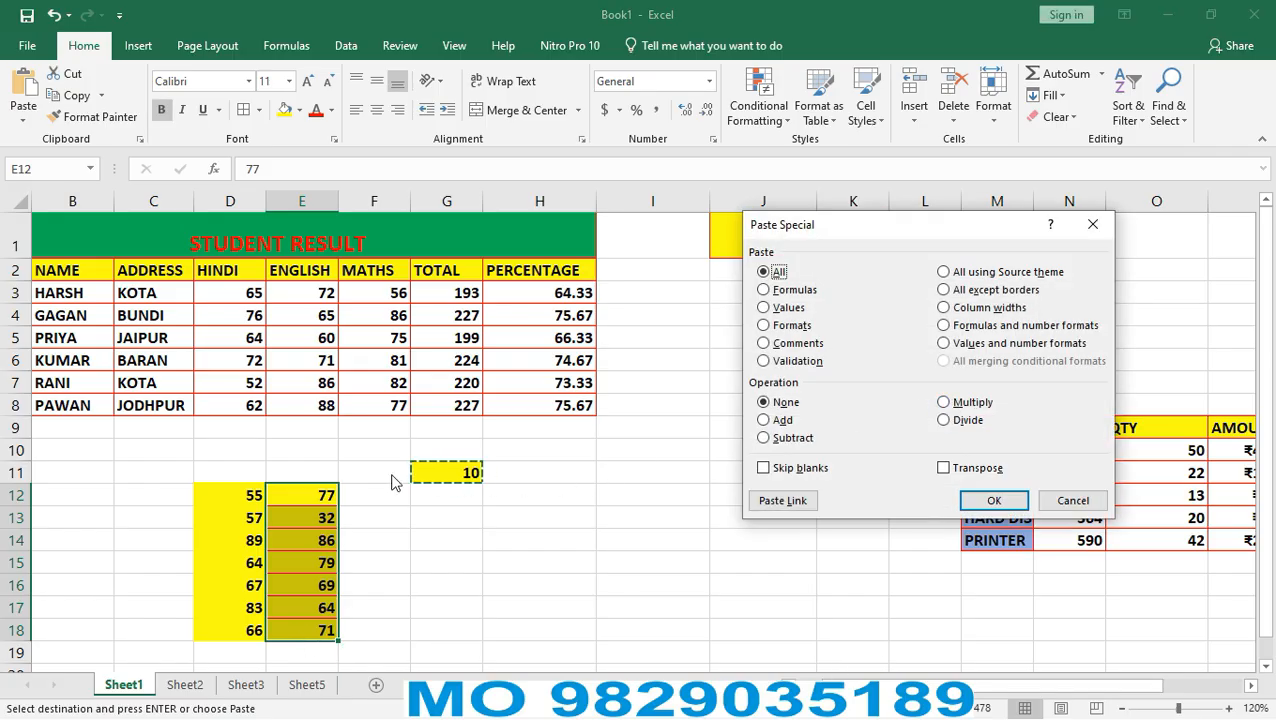
click(945, 404)
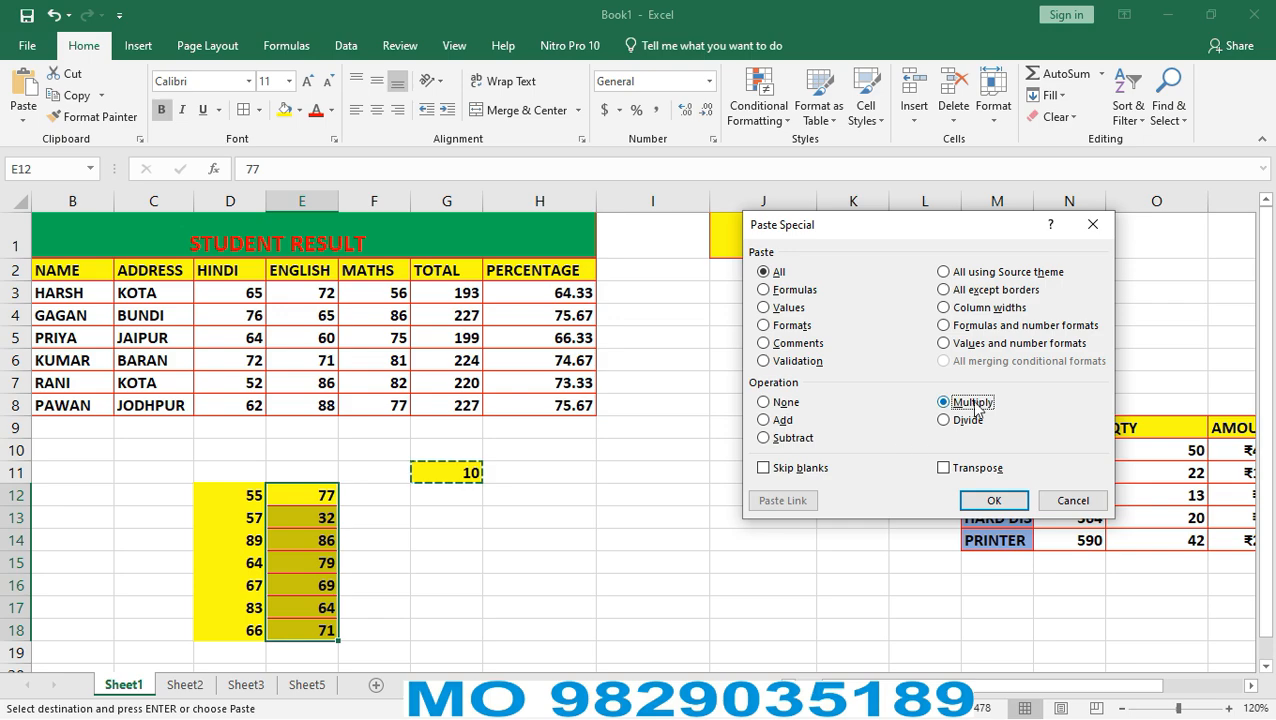
click(994, 501)
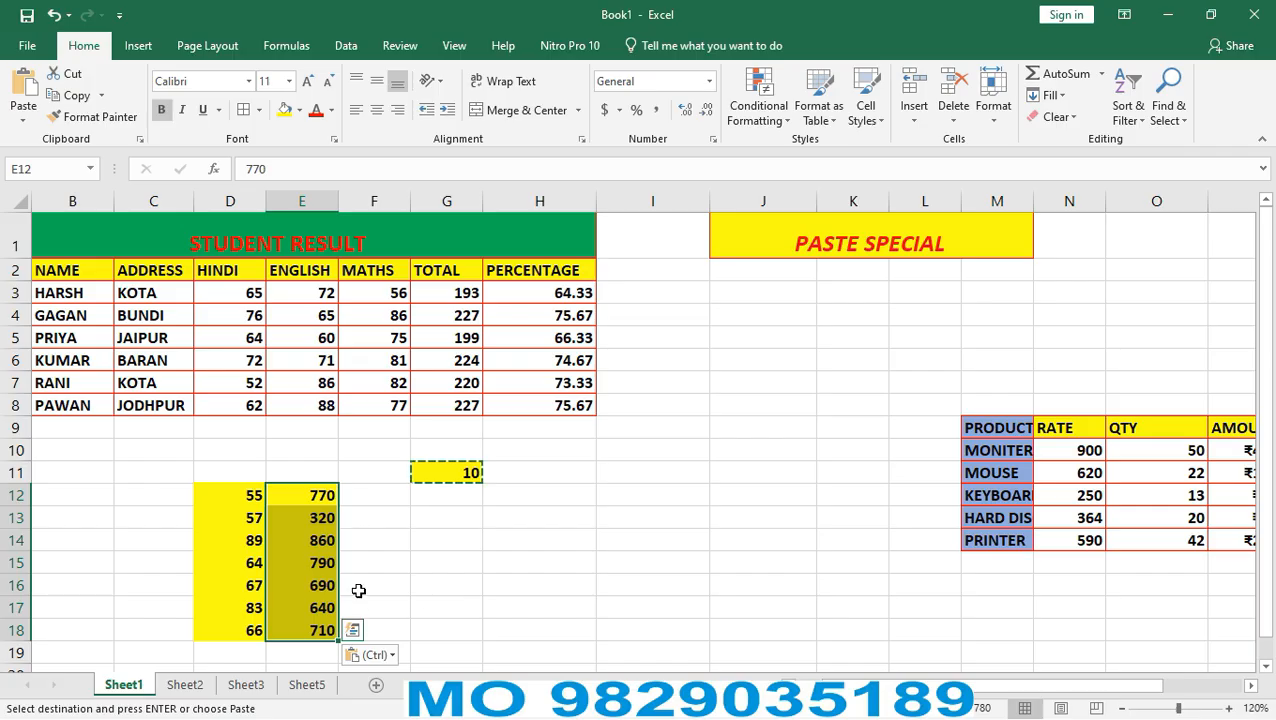
click(428, 504)
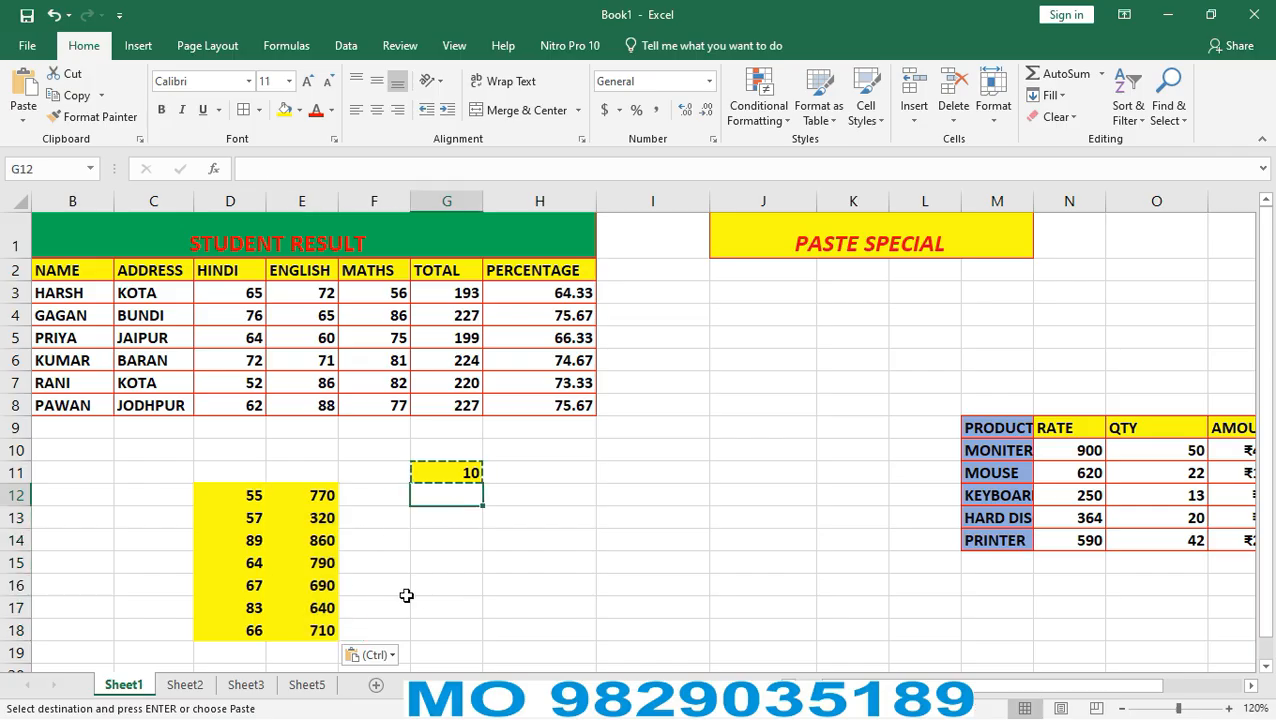
key(ctrl+alt+v)
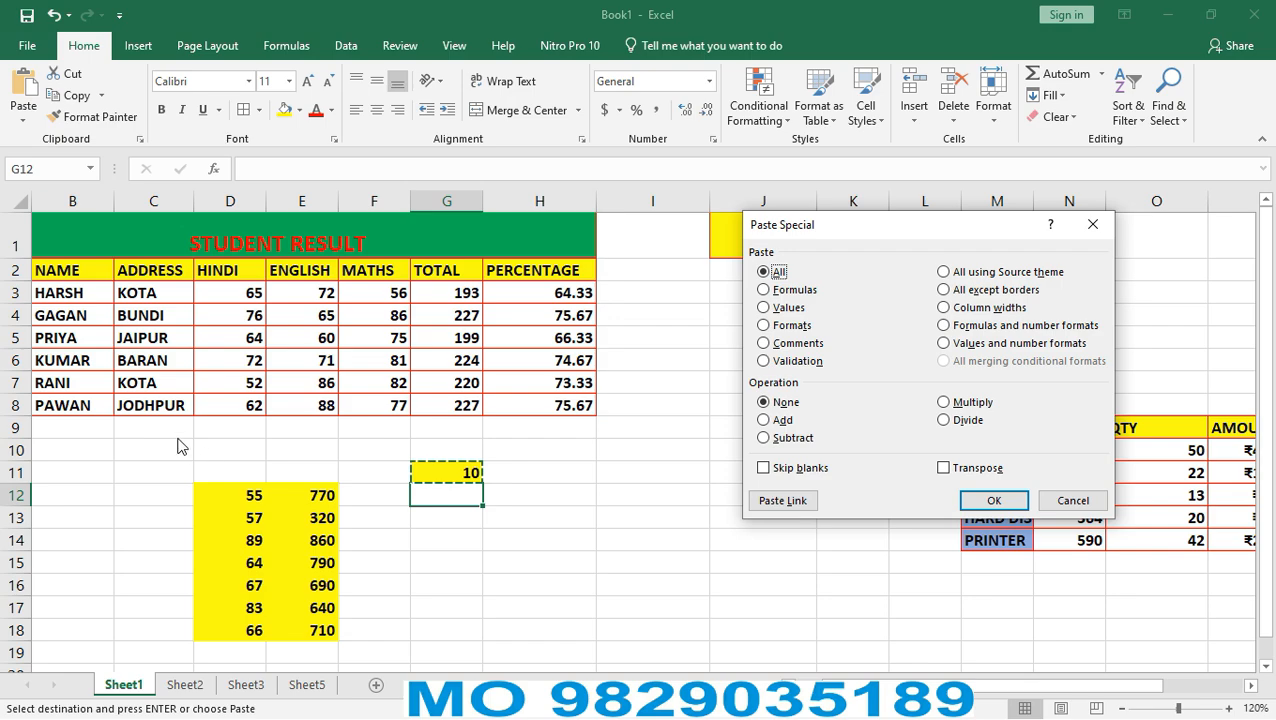
click(1070, 502)
click(658, 530)
Clear all contents and formatting from C9:H19 to remove the example numbers below the student table.
drag(160, 432, 594, 655)
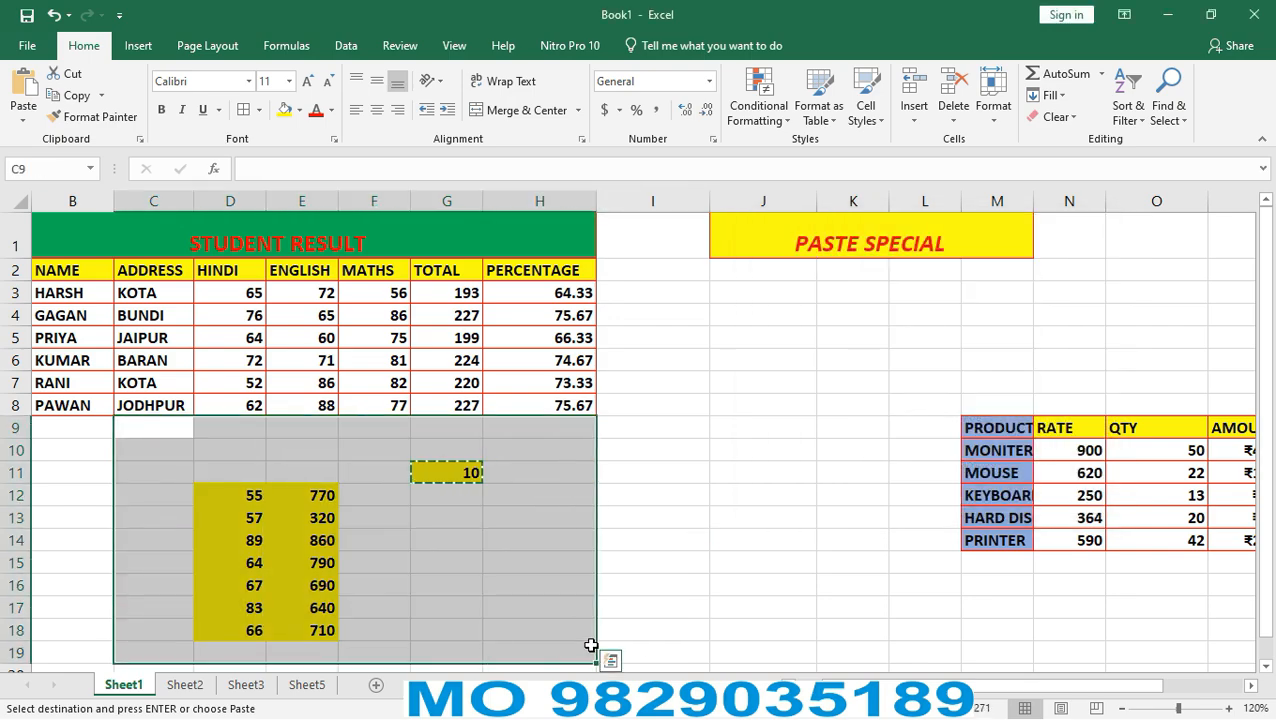
click(1058, 117)
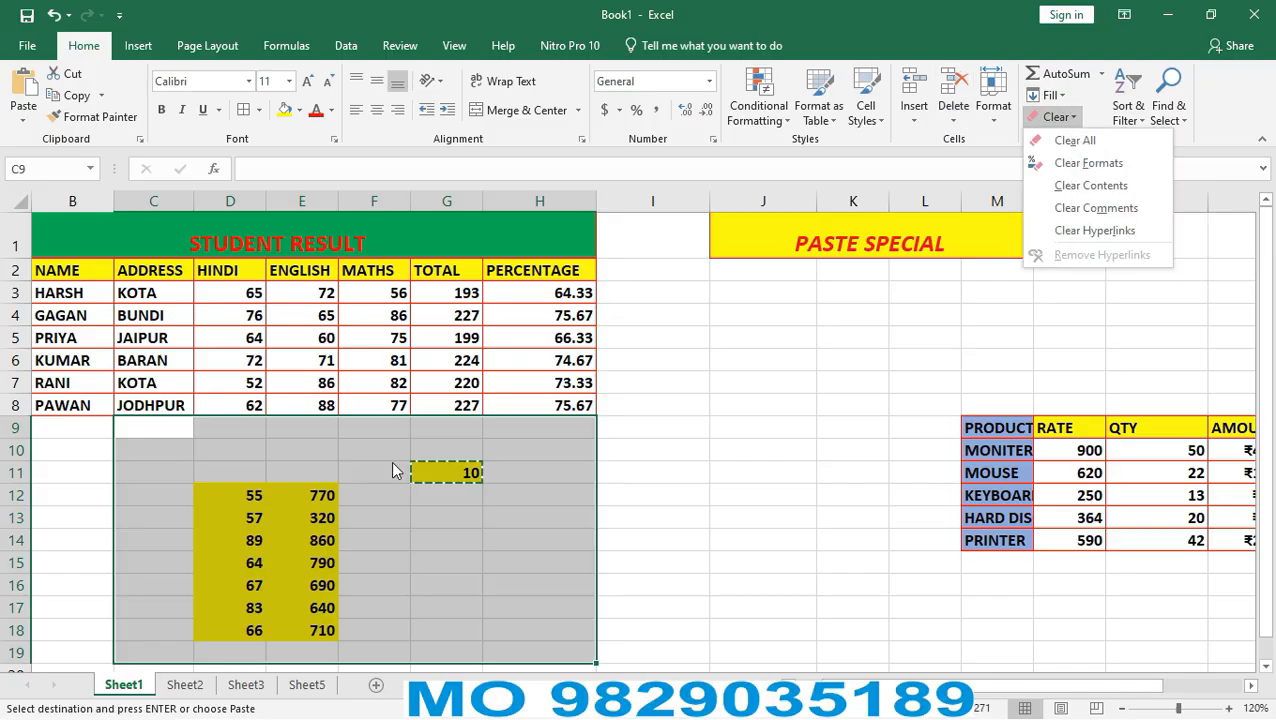
click(1072, 140)
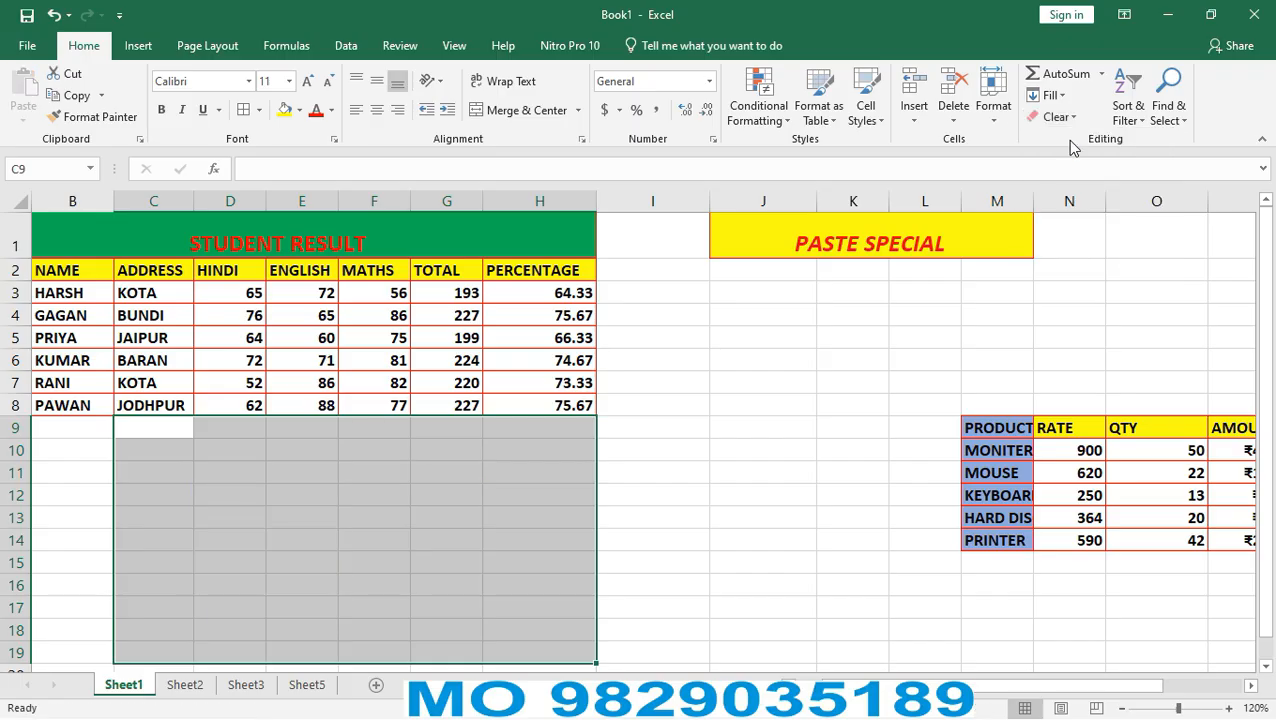
click(836, 468)
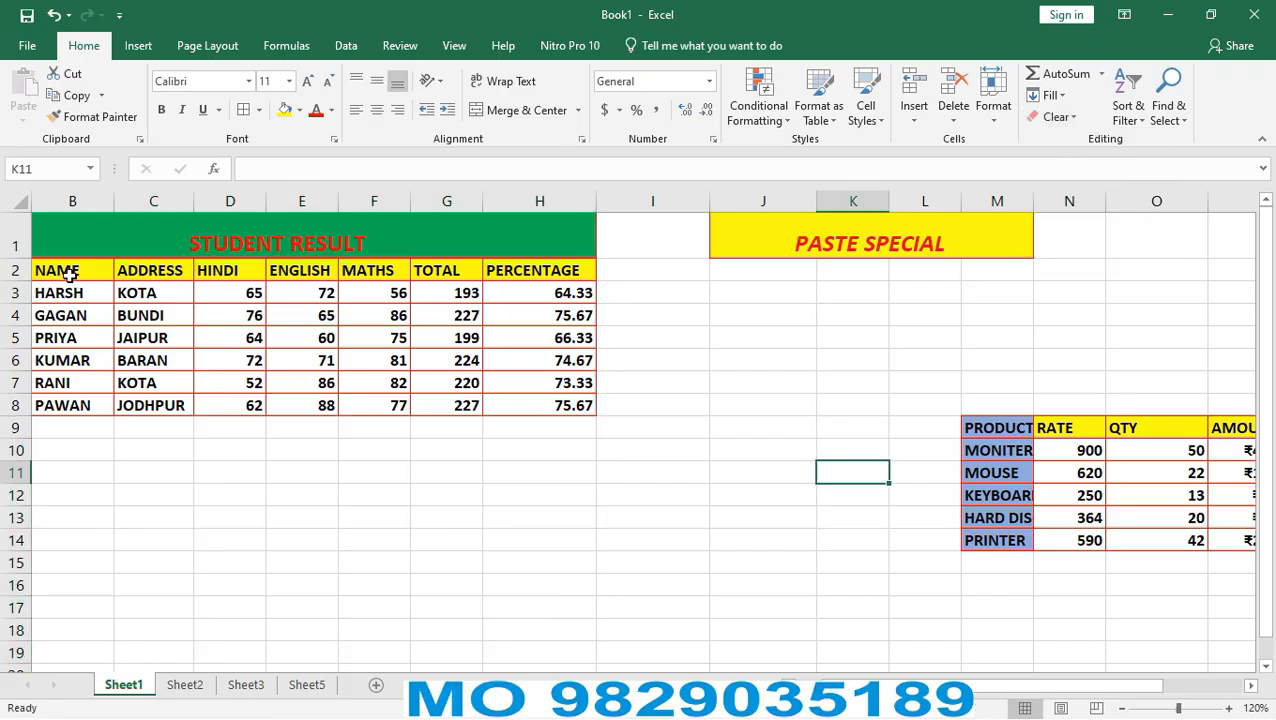
Copy B2:E8 of the student table and paste it at B11 using Paste Special with Transpose.
drag(66, 274, 301, 405)
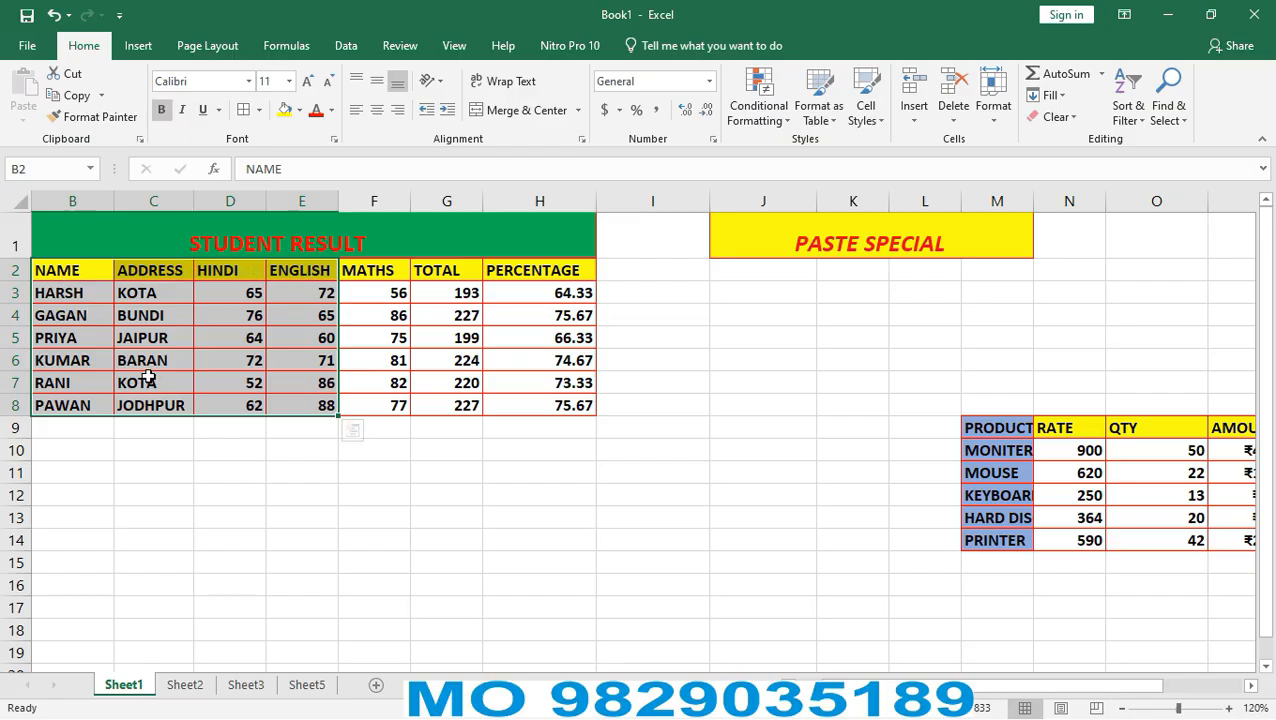
key(ctrl+c)
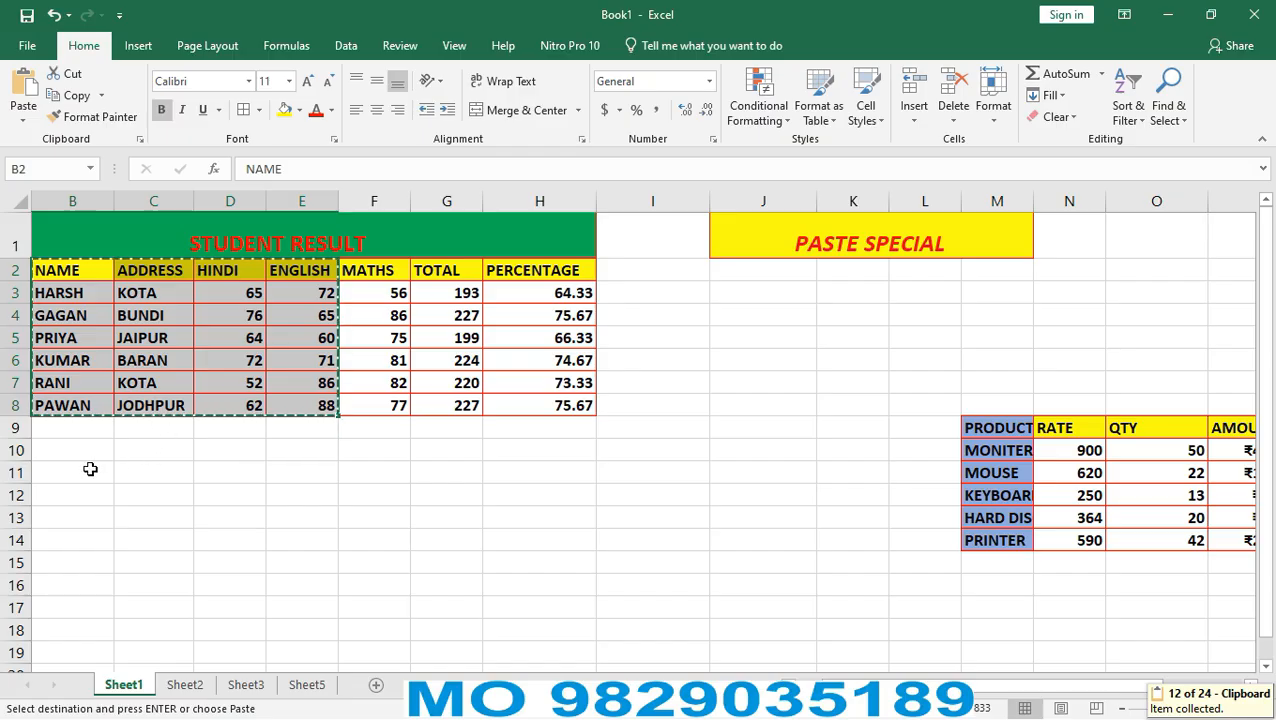
click(90, 469)
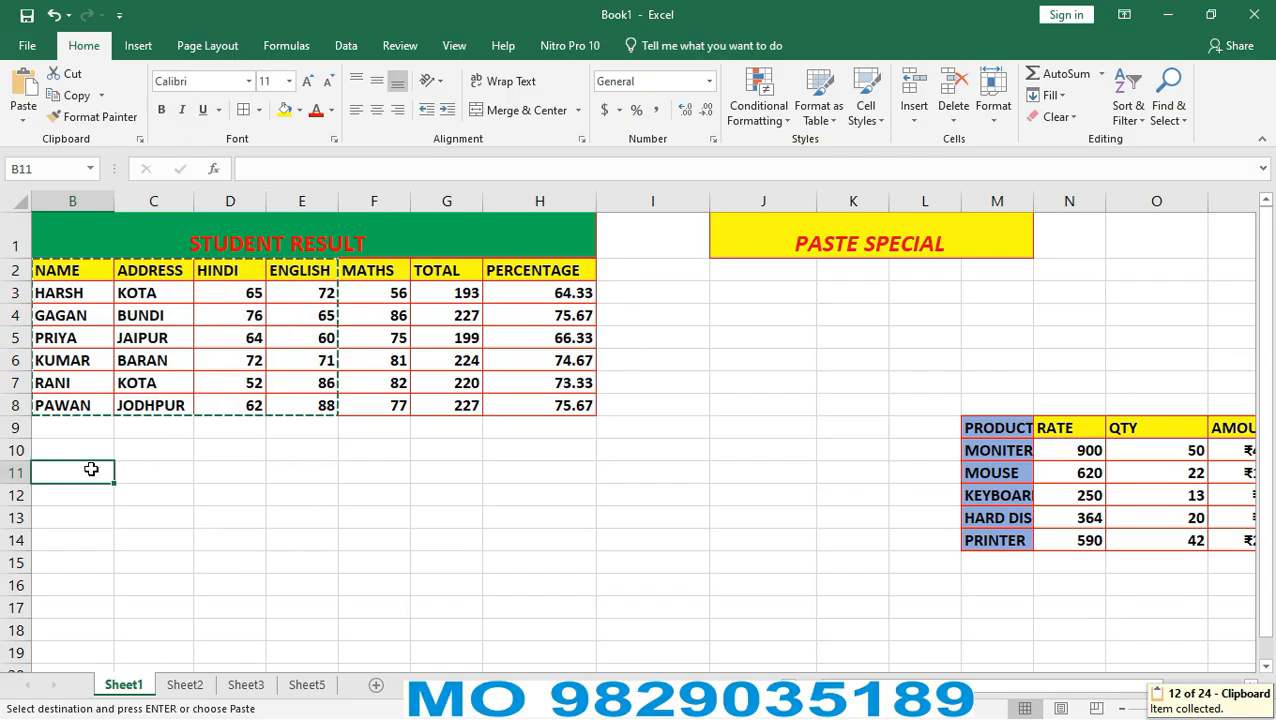
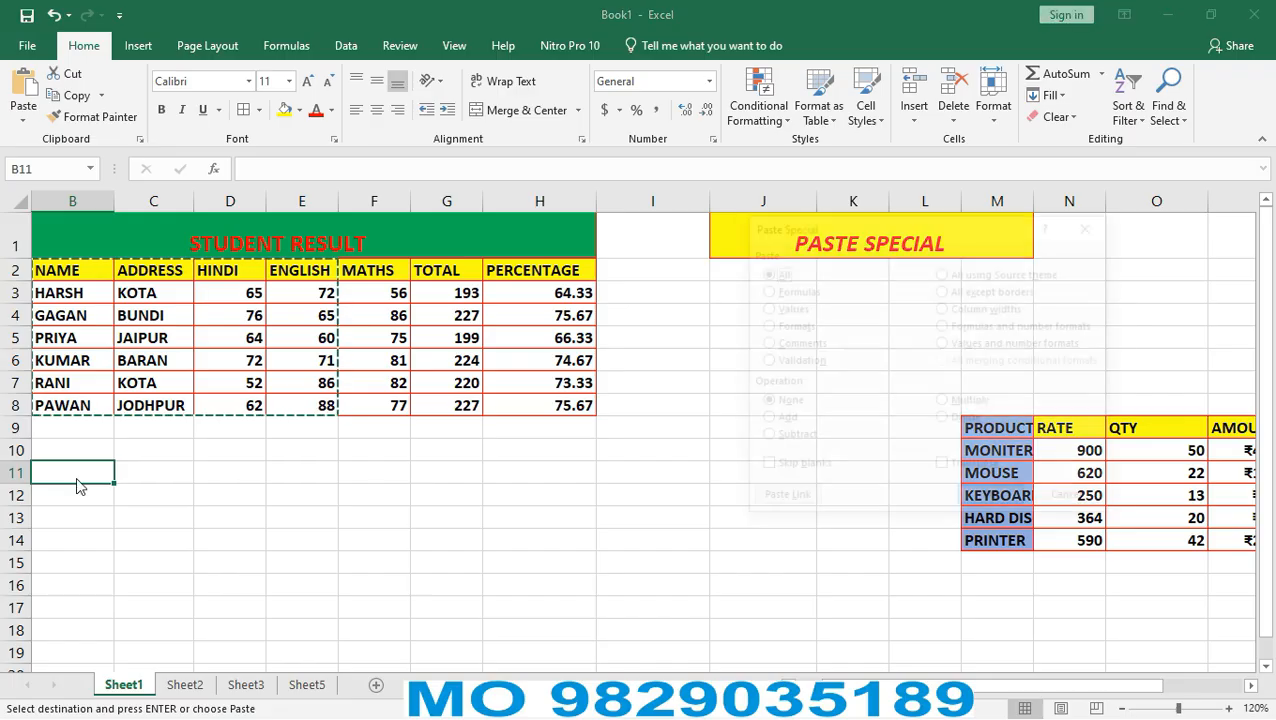
key(ctrl+alt+v)
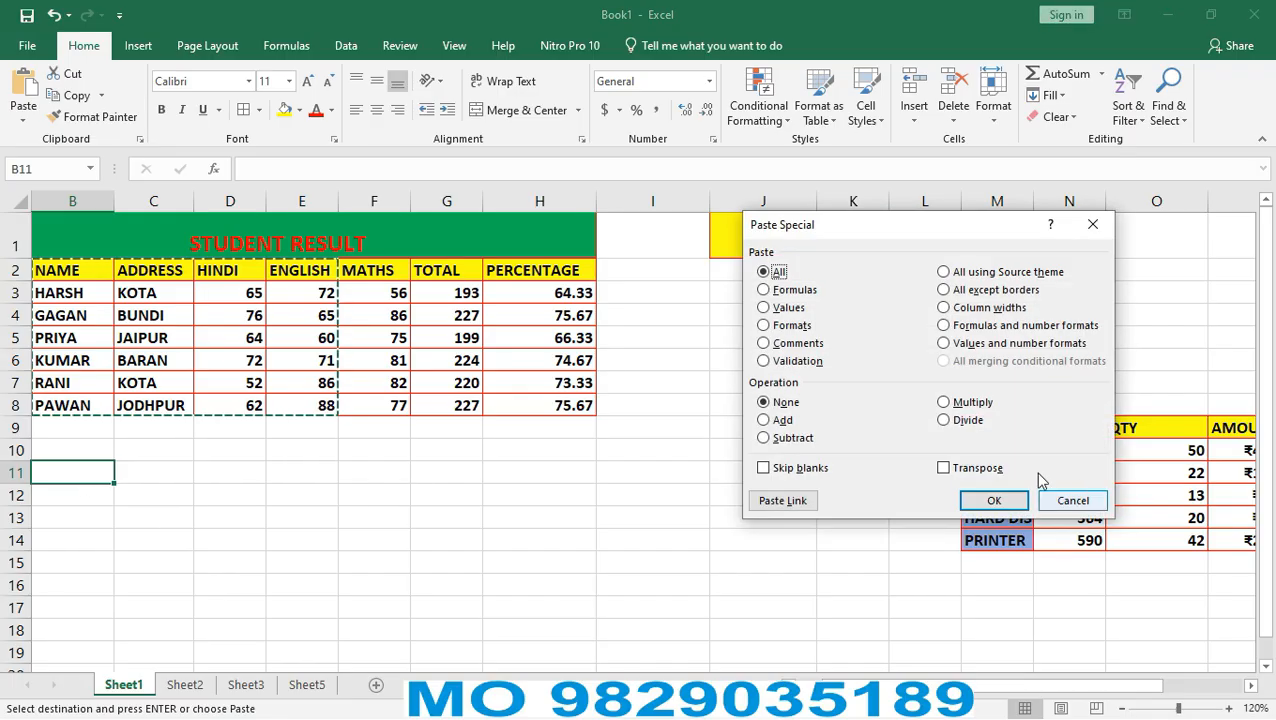
click(951, 470)
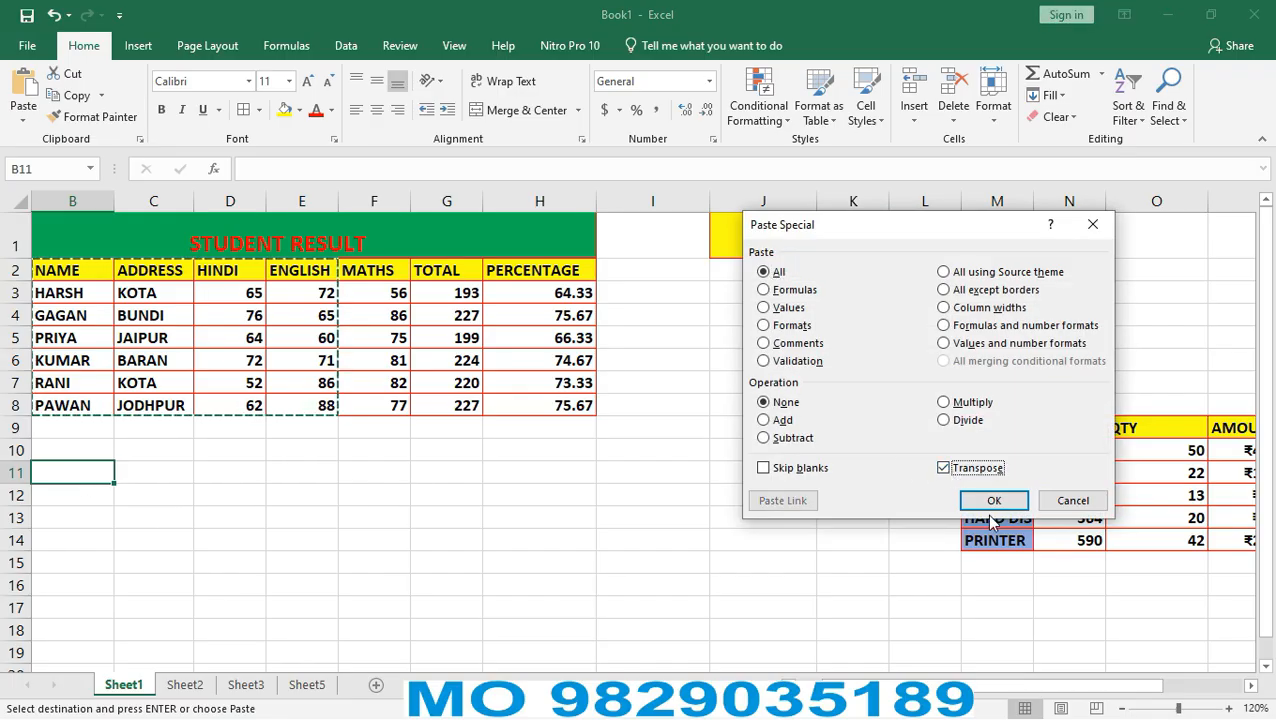
click(988, 501)
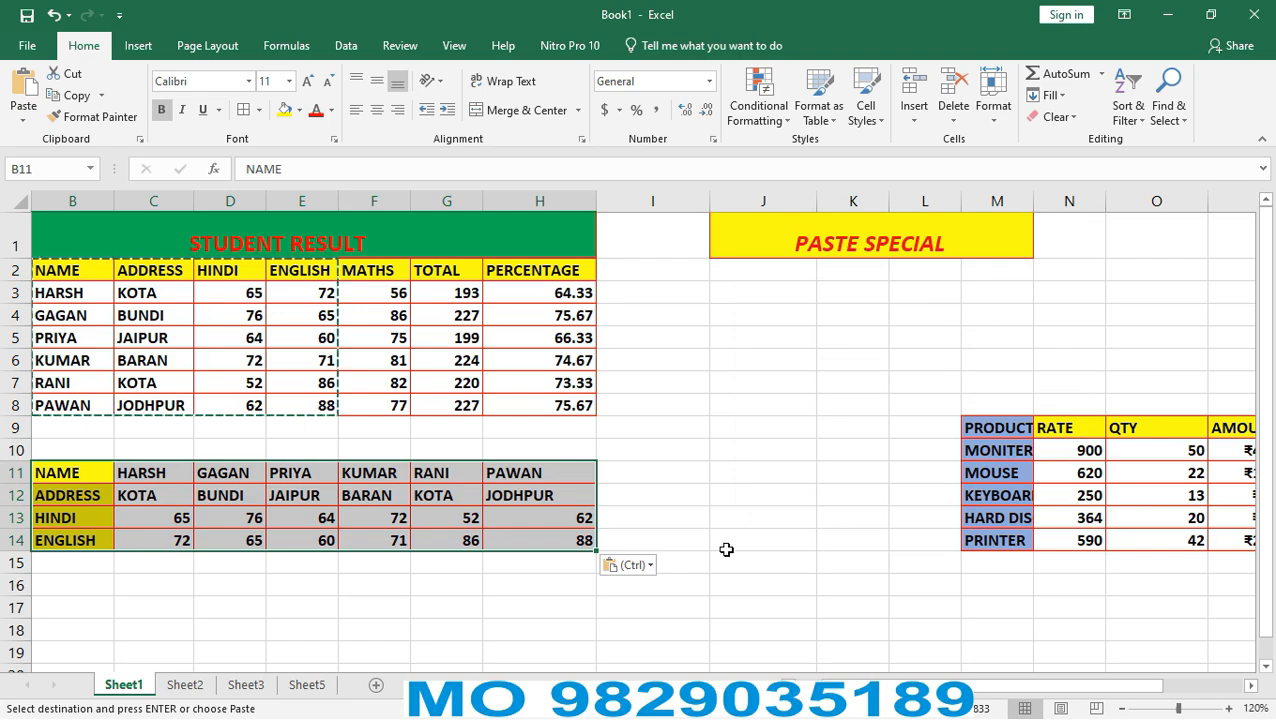
click(391, 637)
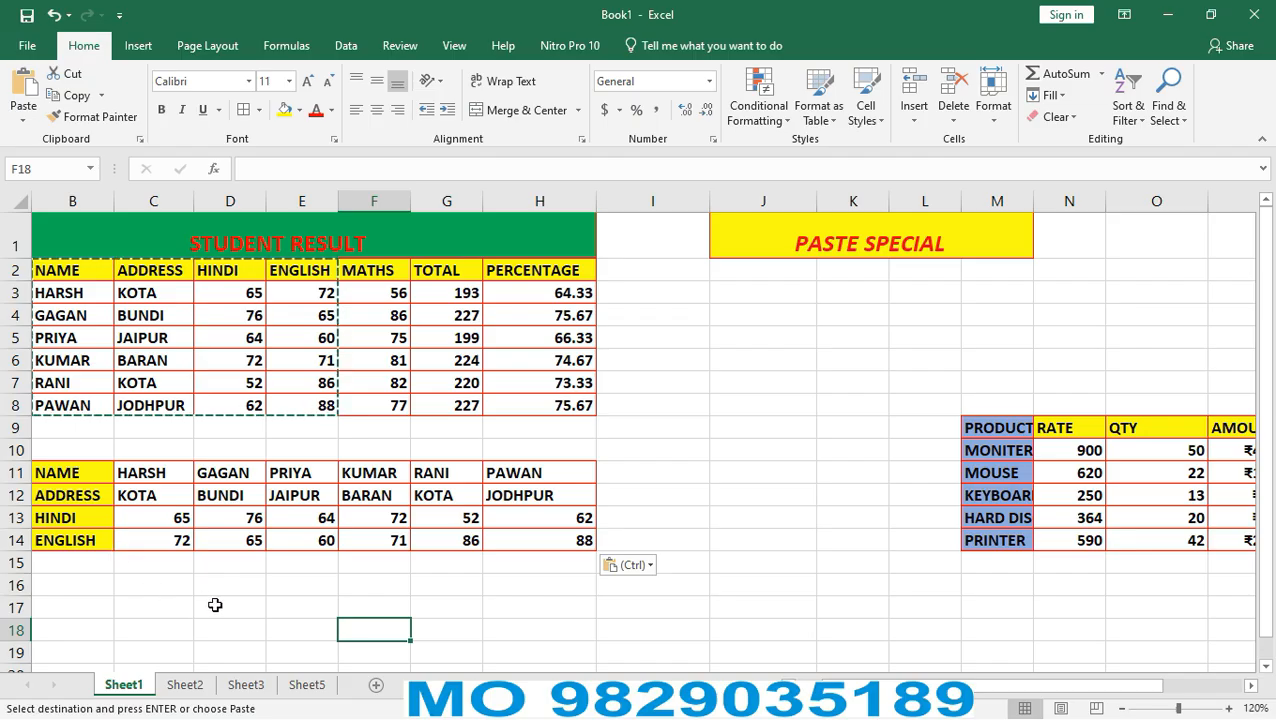
Enter JANUARY in E17 and FEBUUUARY in E18, and widen column E to fit the text.
scroll(262, 607, down, 3)
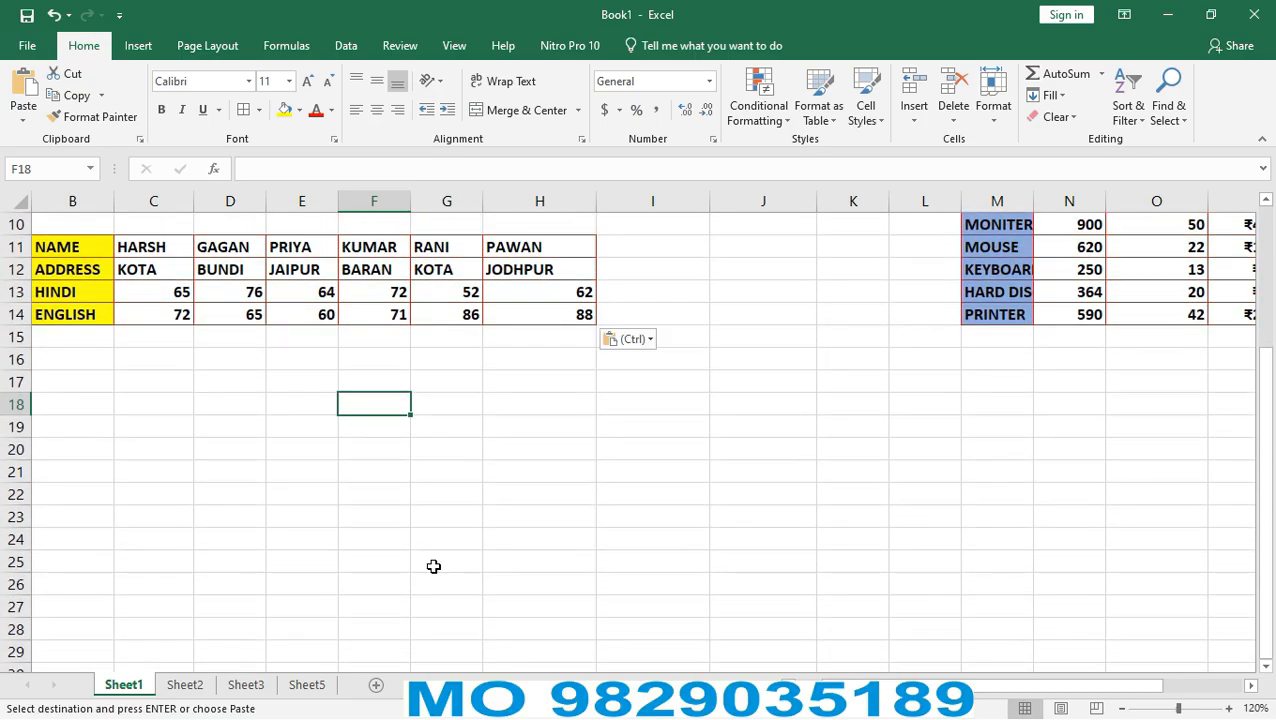
scroll(634, 580, up, 1)
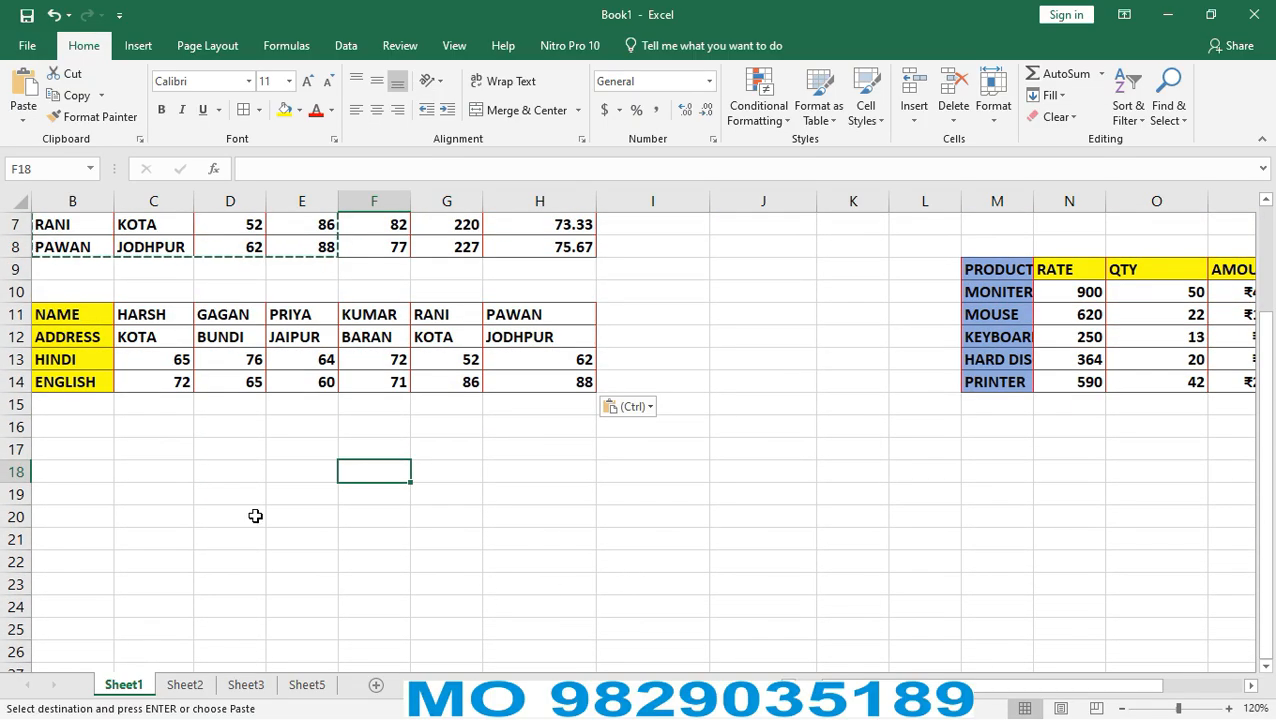
click(286, 452)
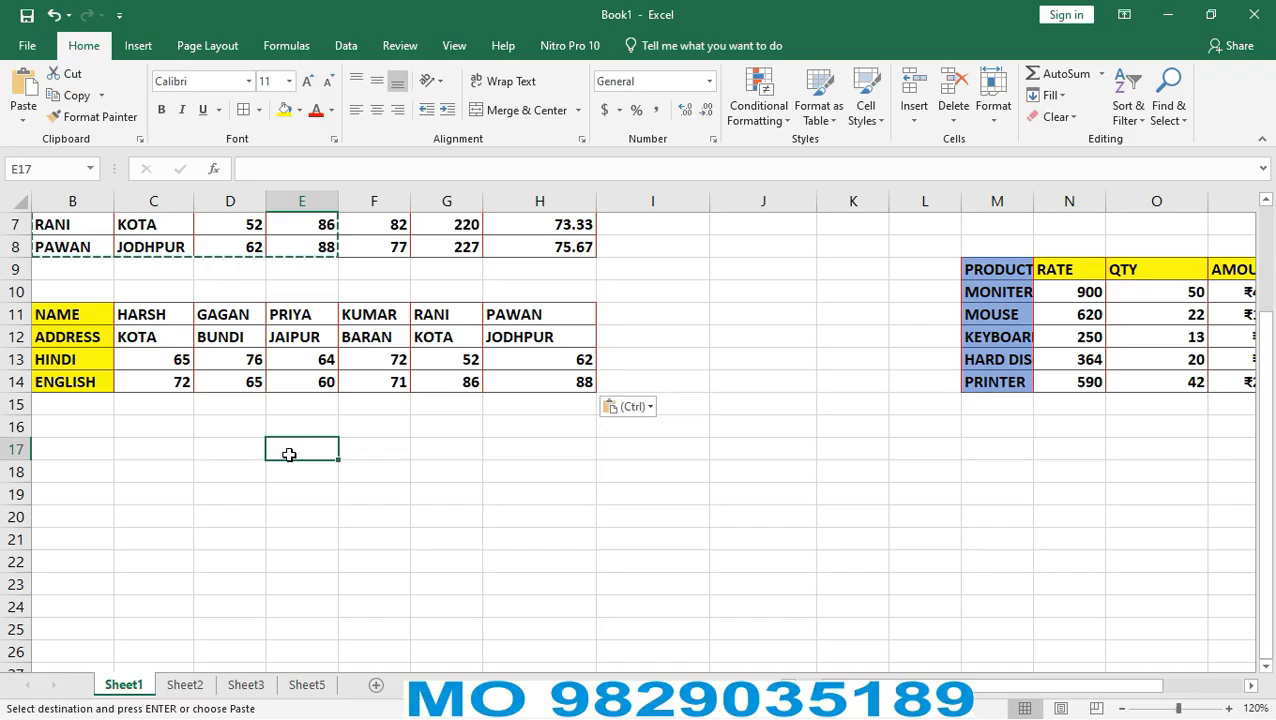
text(JAN)
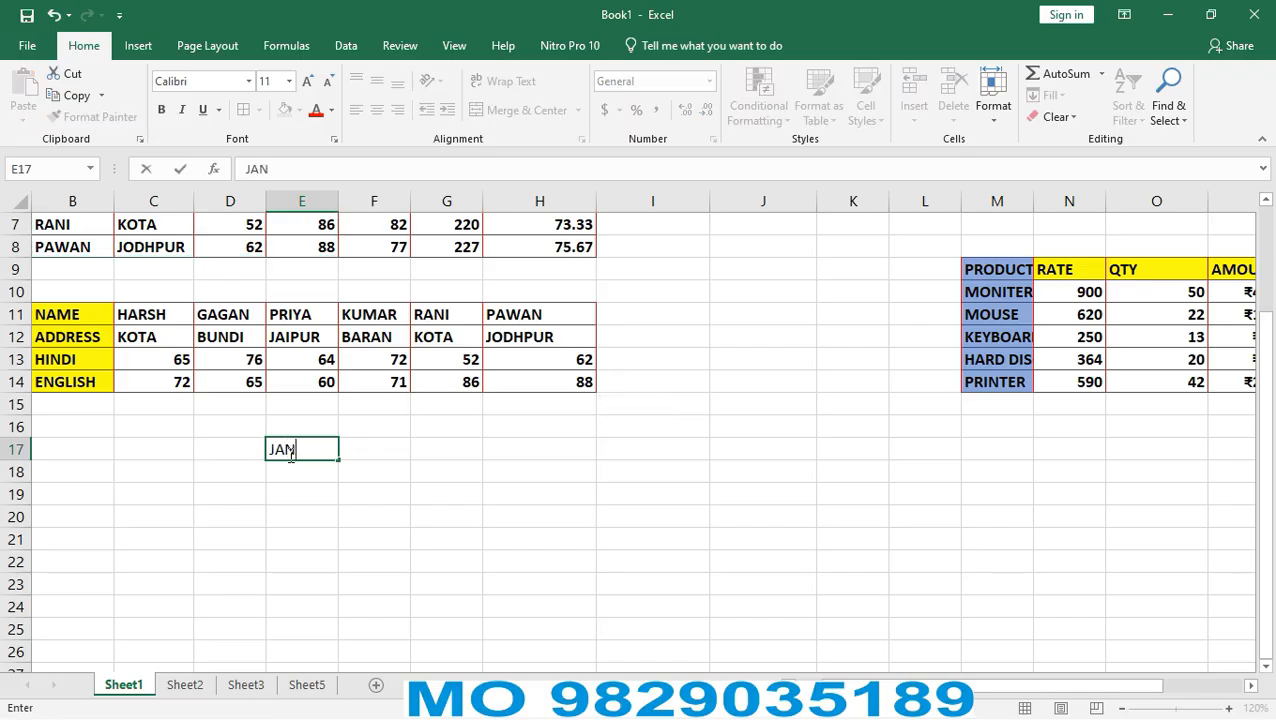
text(UARY)
click(352, 496)
click(311, 474)
text(FEB)
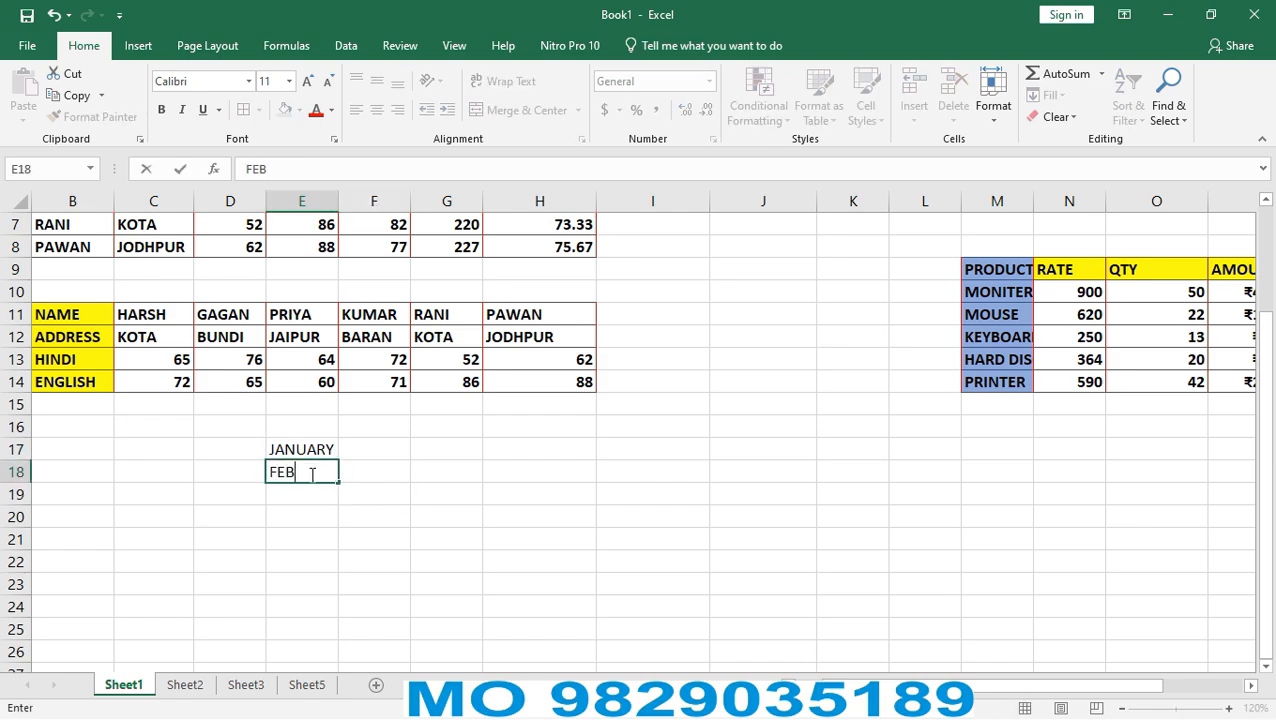
text(UUUARY)
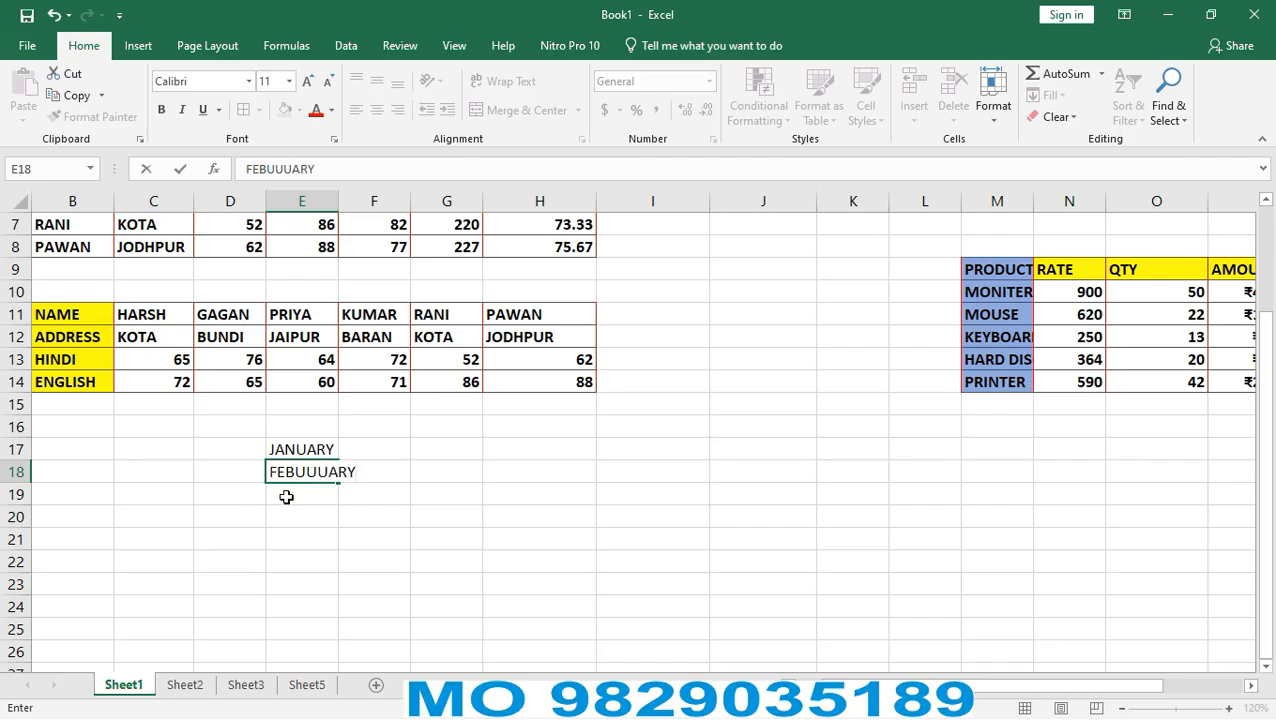
click(356, 244)
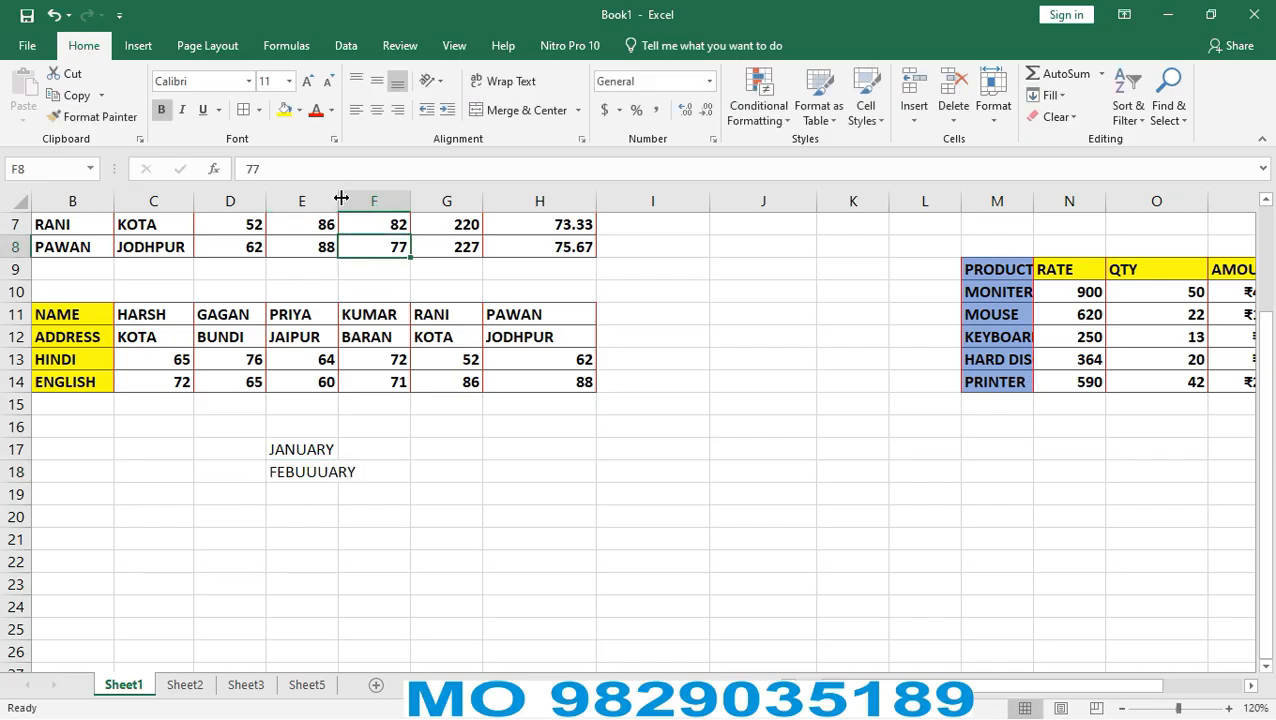
drag(338, 190, 377, 190)
Continue the month list with MARCC in E19, APRIL in E20 and MAI in E21.
click(314, 493)
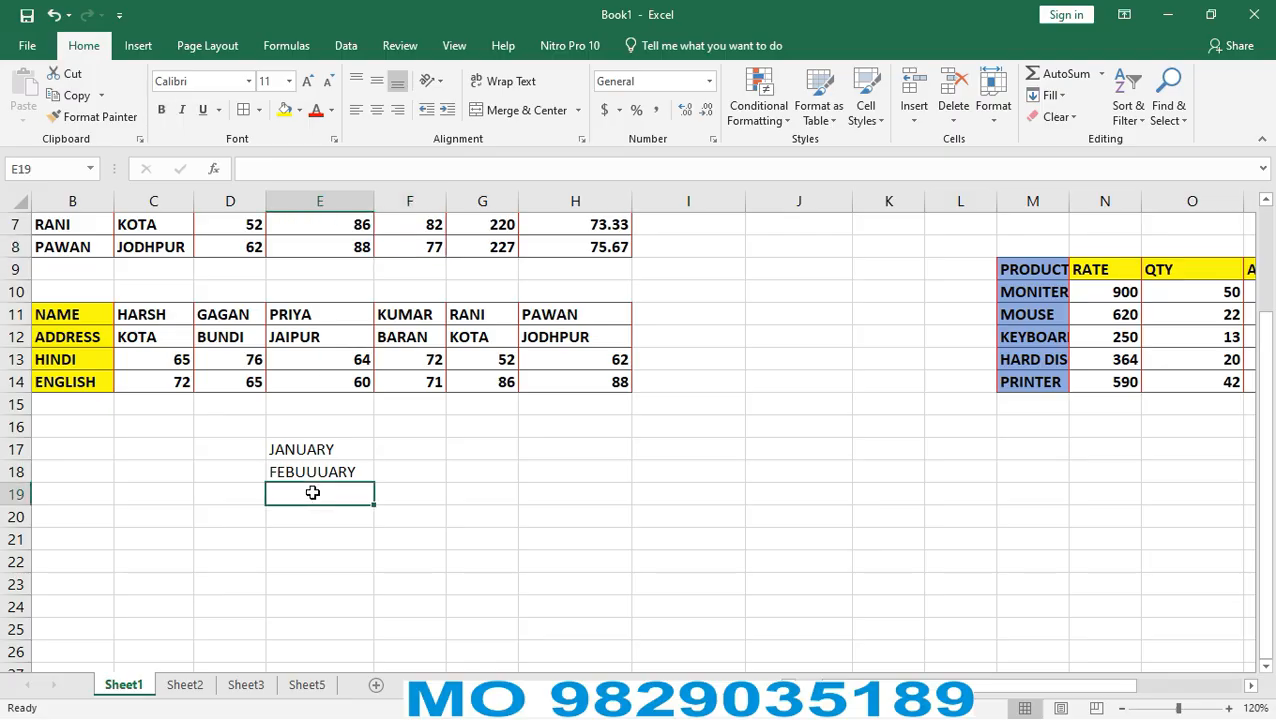
double_click(314, 493)
text(MAR)
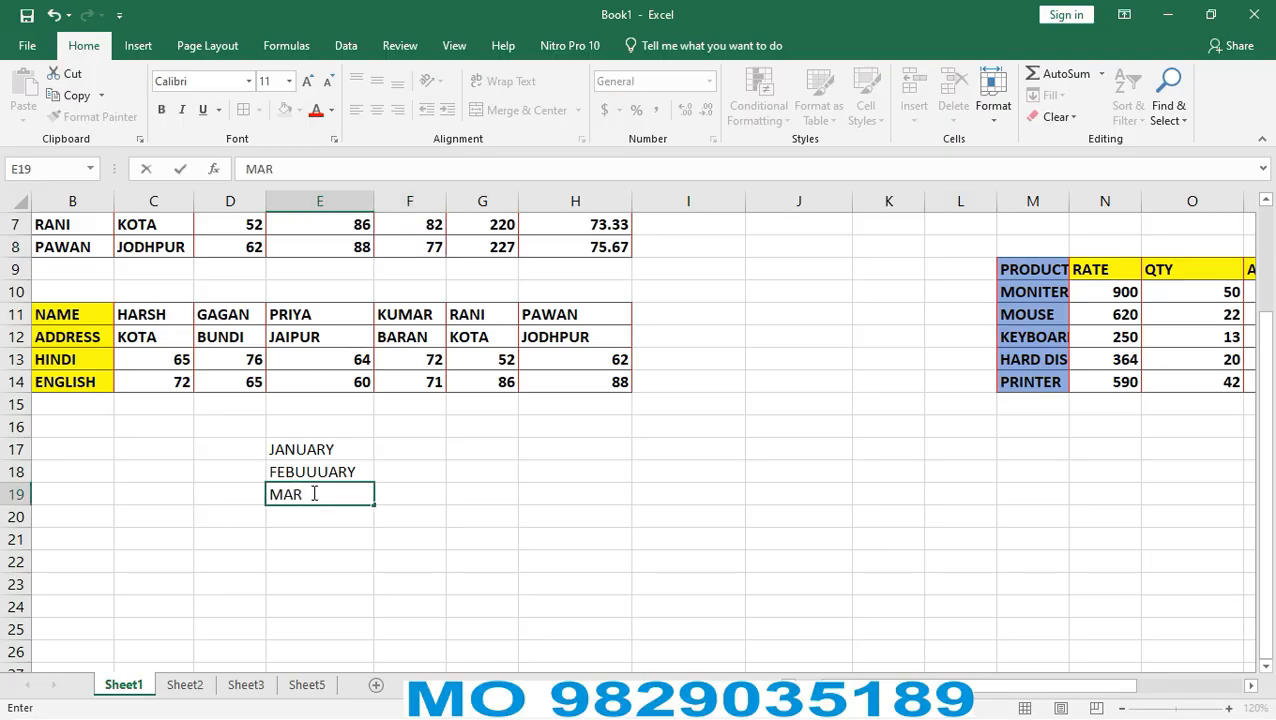
text(CC)
click(288, 516)
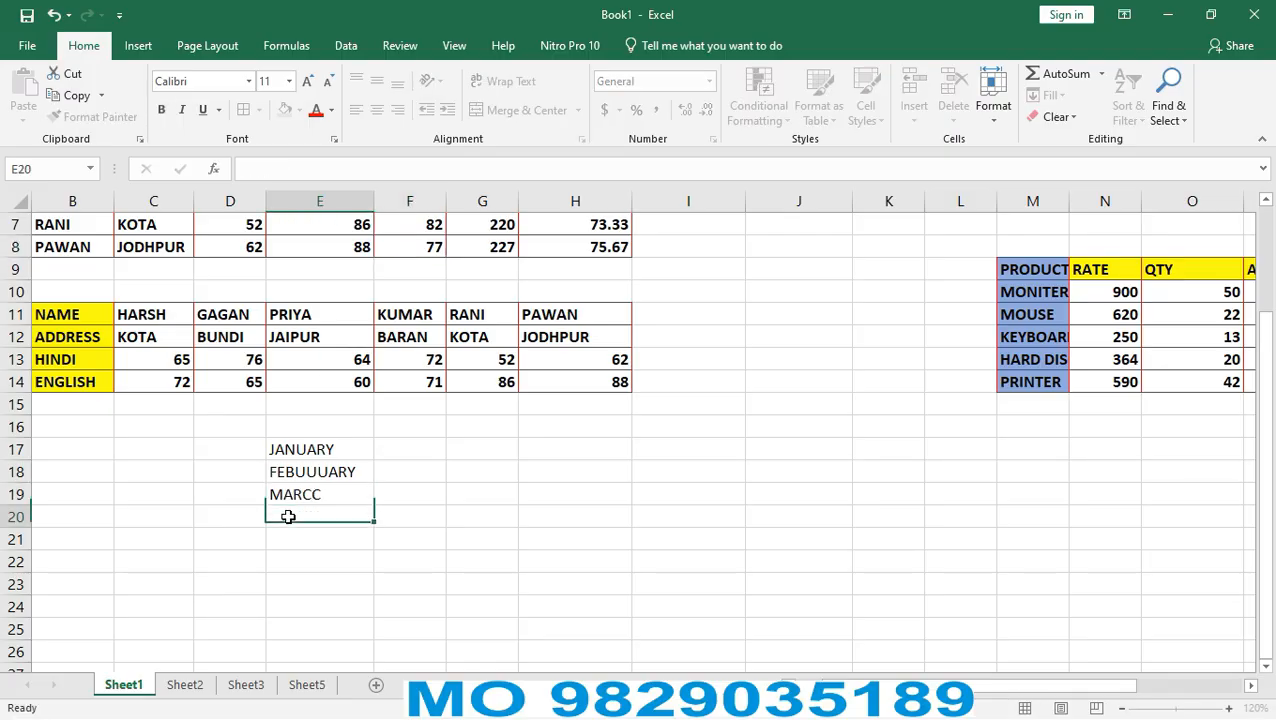
text(APRI)
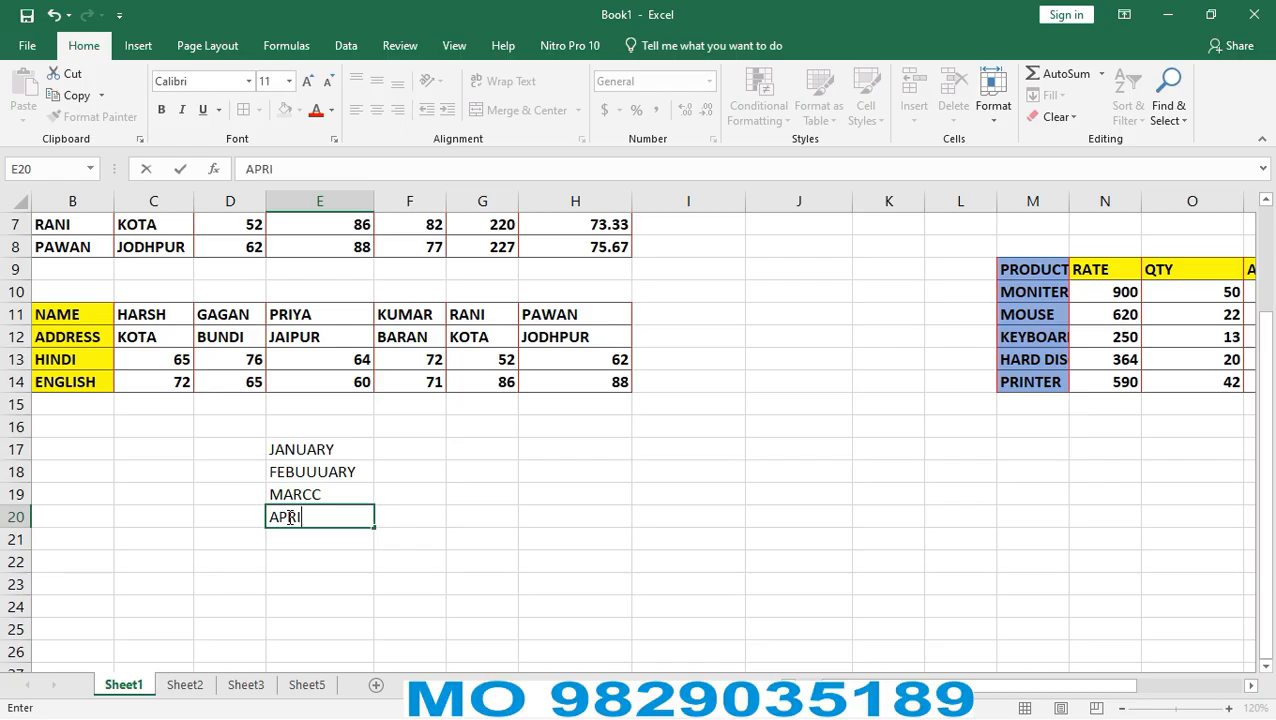
text(L)
click(280, 580)
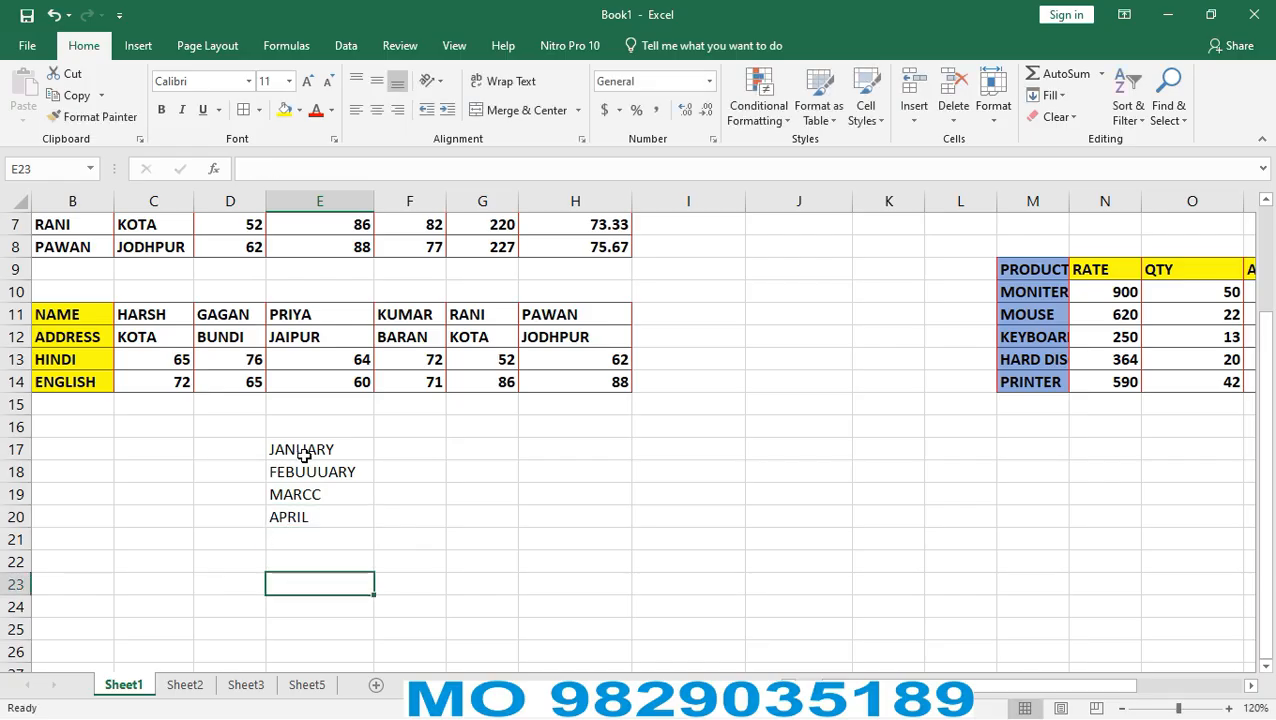
click(322, 537)
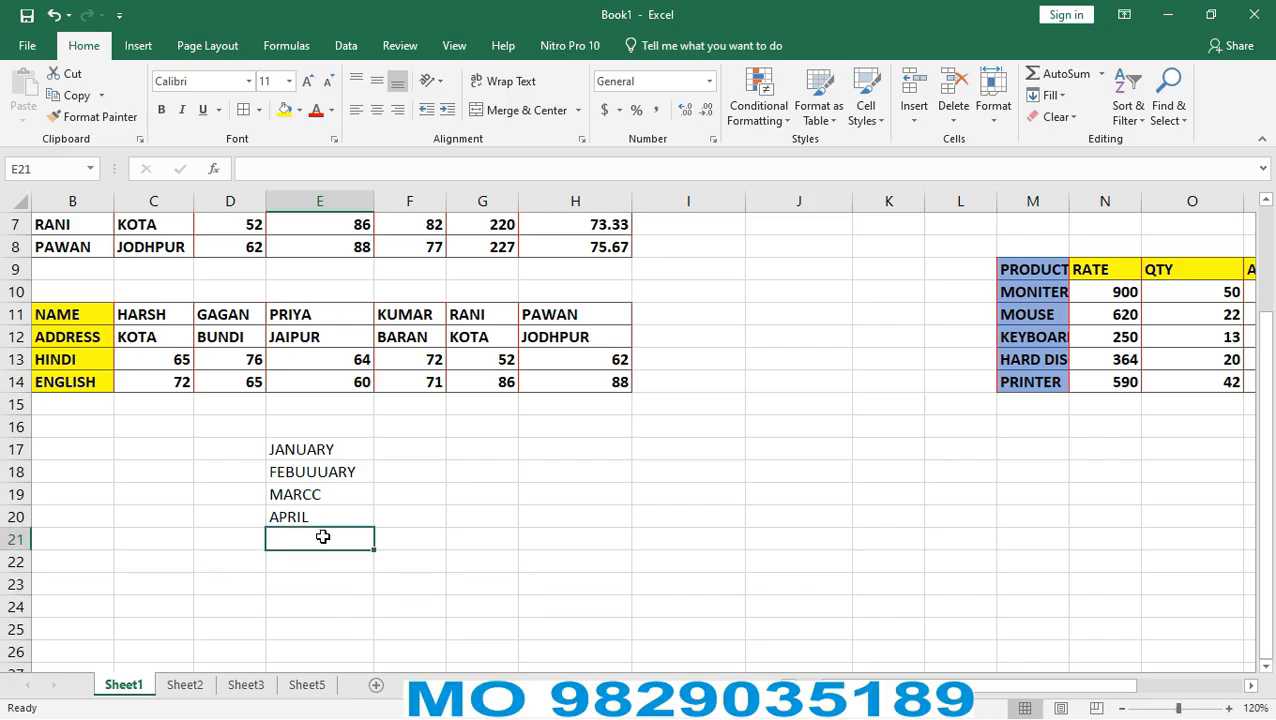
text(MAI)
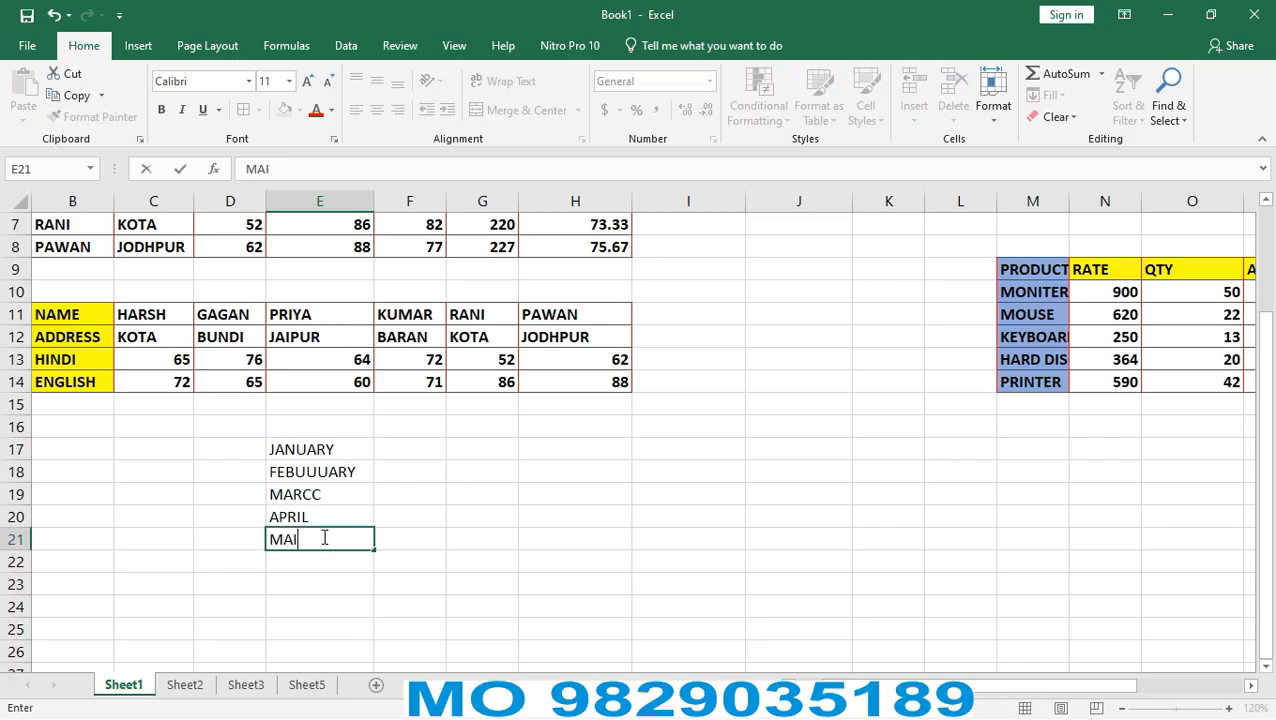
click(319, 585)
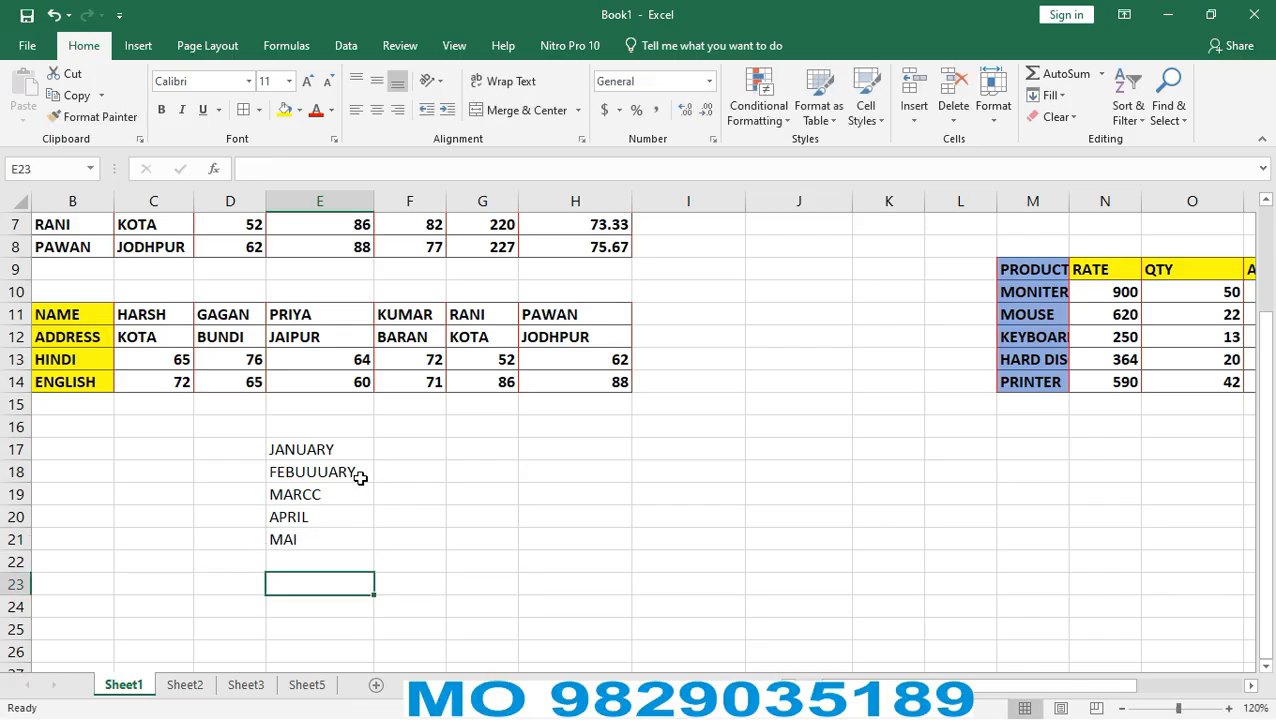
Enter the replacement months FABUARY in F18, MARCH in F19 and MAY in F21, leaving F20 blank.
click(403, 473)
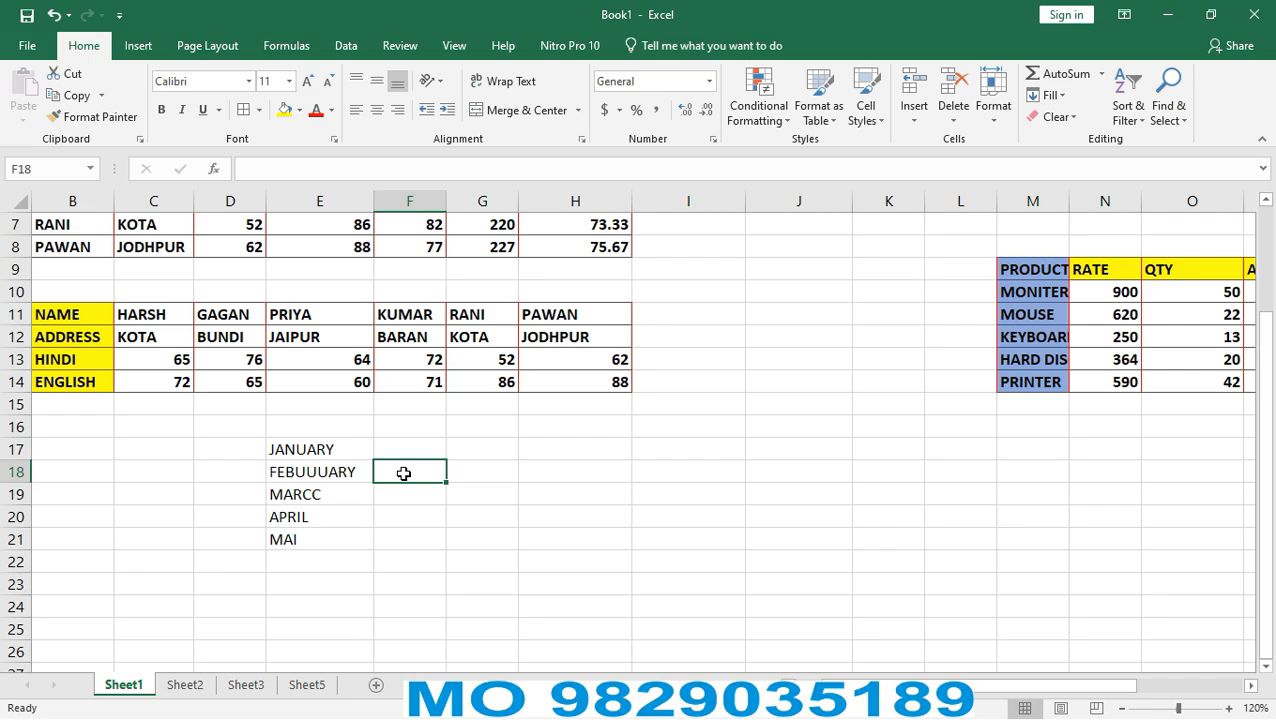
text(FA)
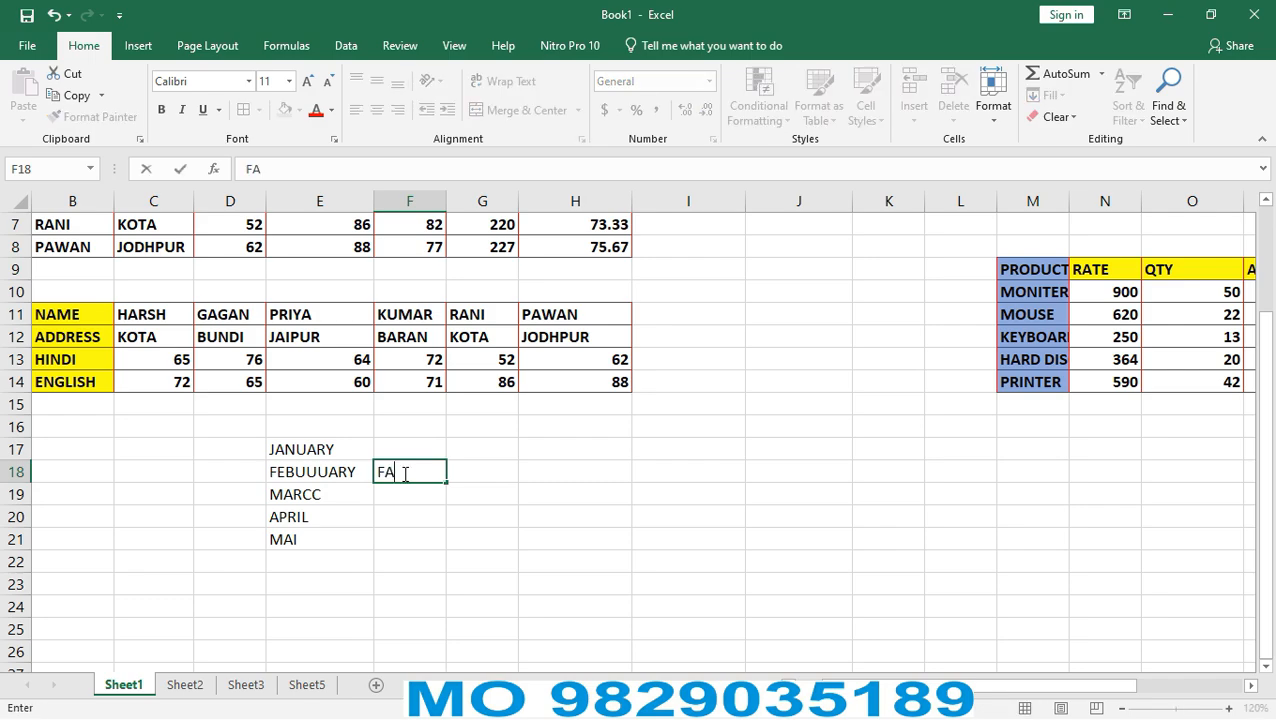
text(BUARY)
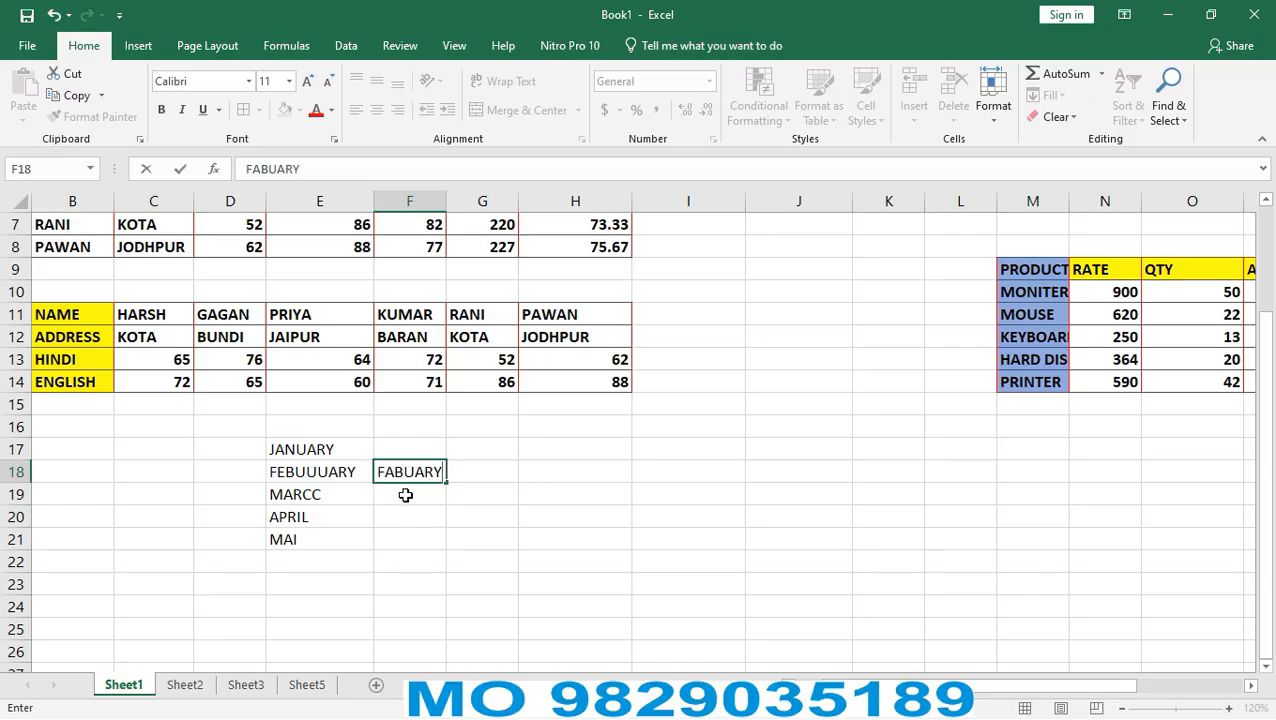
click(407, 493)
text(MAT)
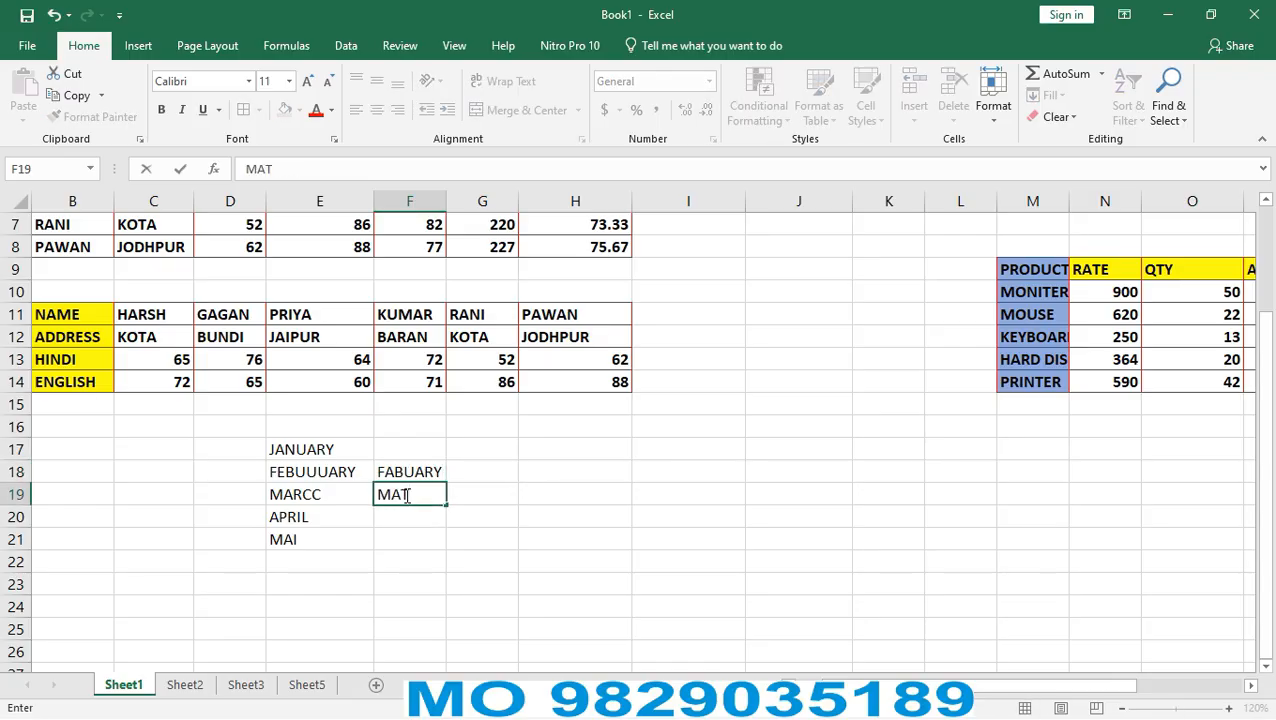
key(BackSpace)
text(RCH)
click(421, 538)
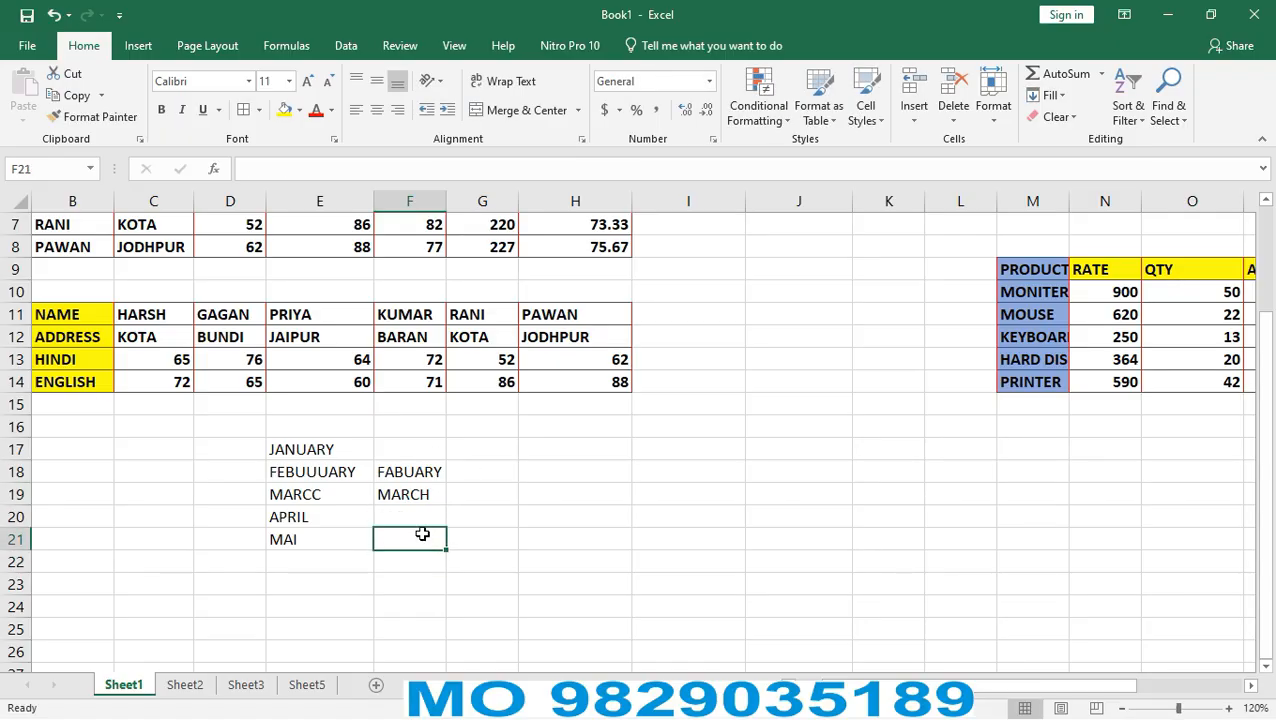
text(MAY)
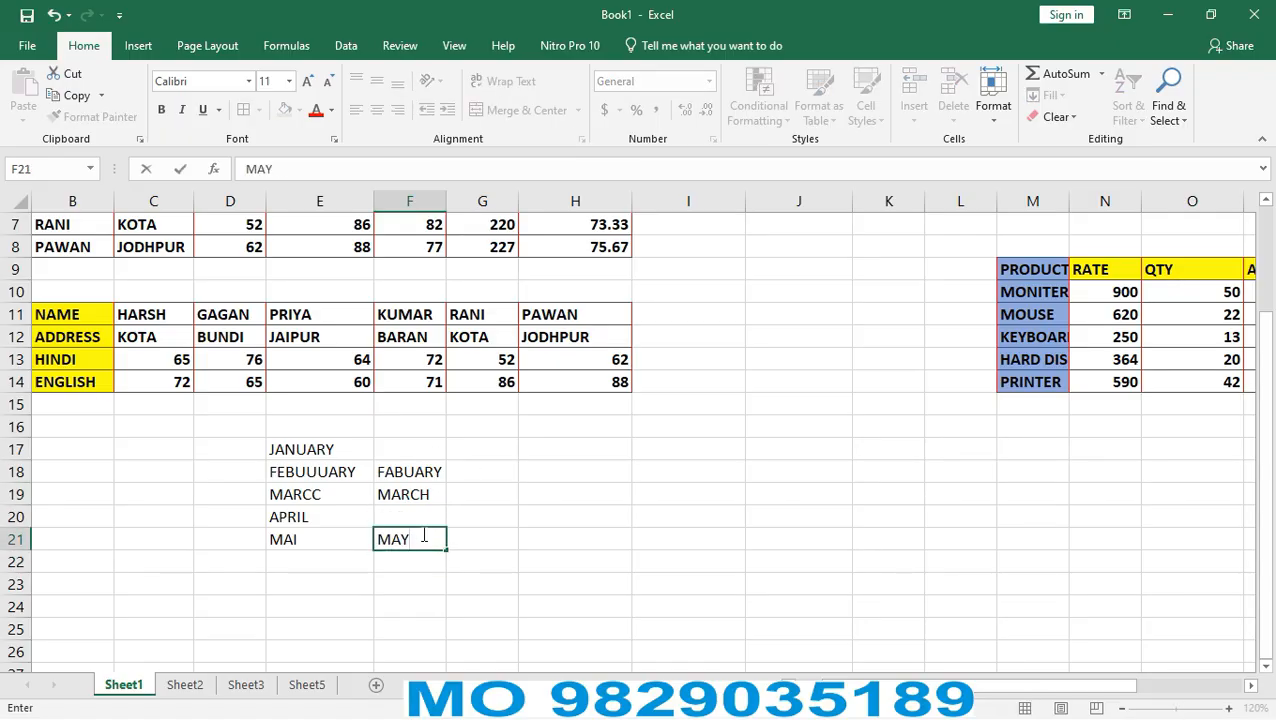
click(400, 570)
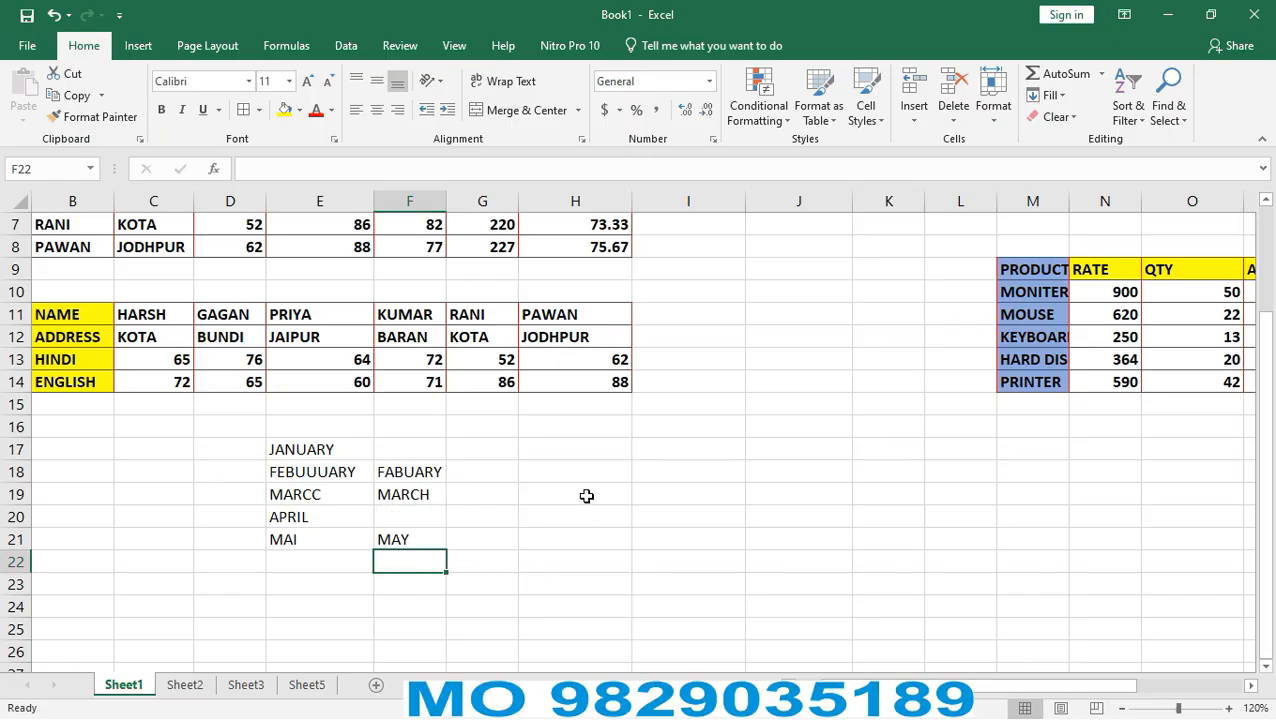
drag(400, 470, 400, 541)
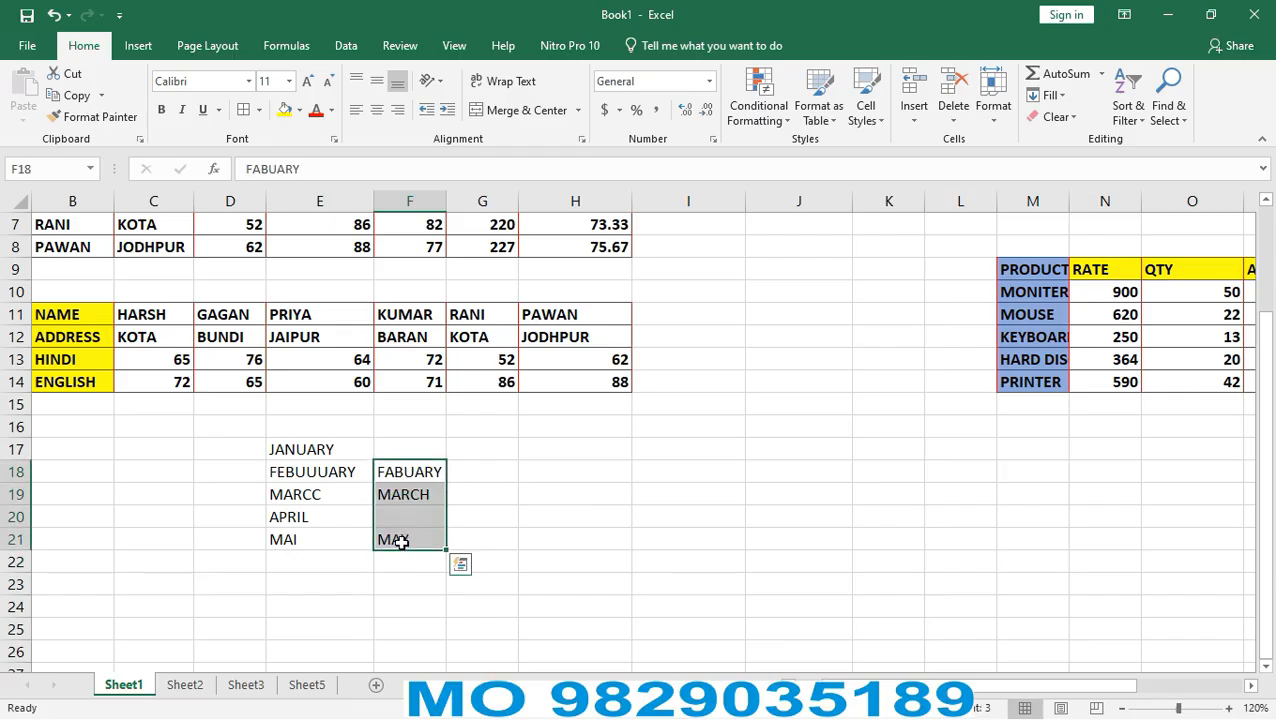
key(ctrl+q)
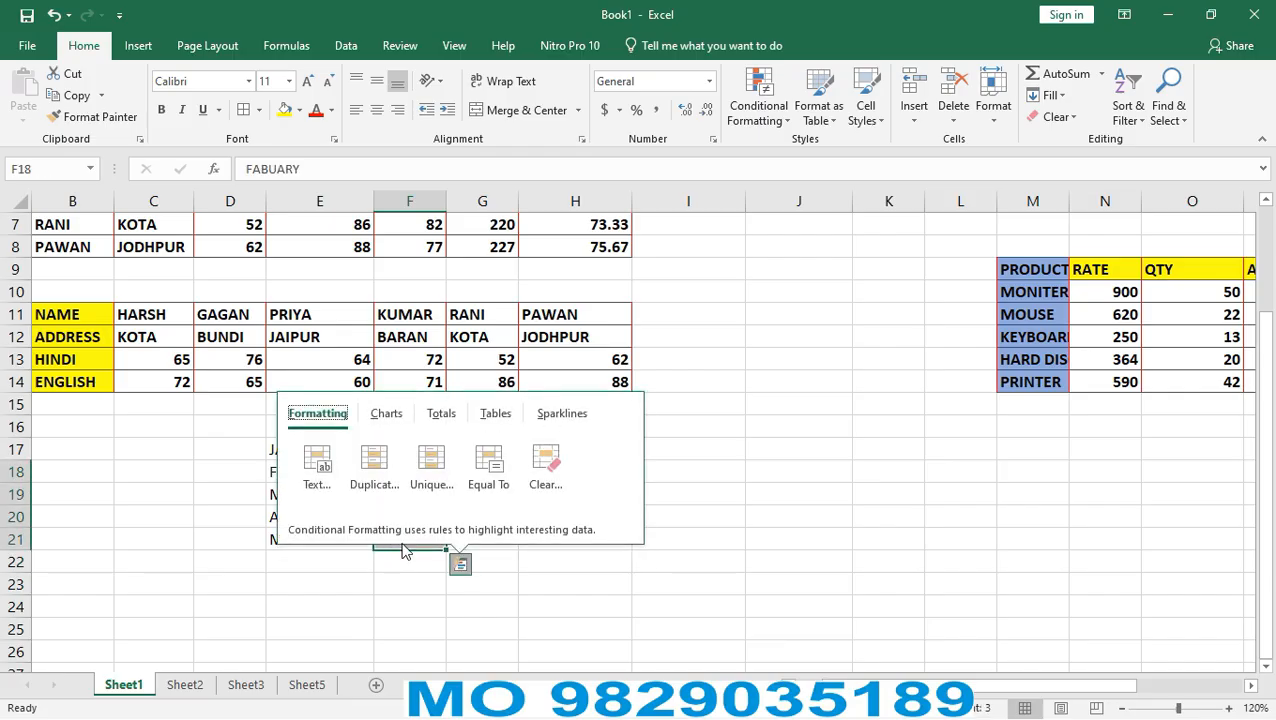
click(380, 603)
drag(412, 472, 409, 540)
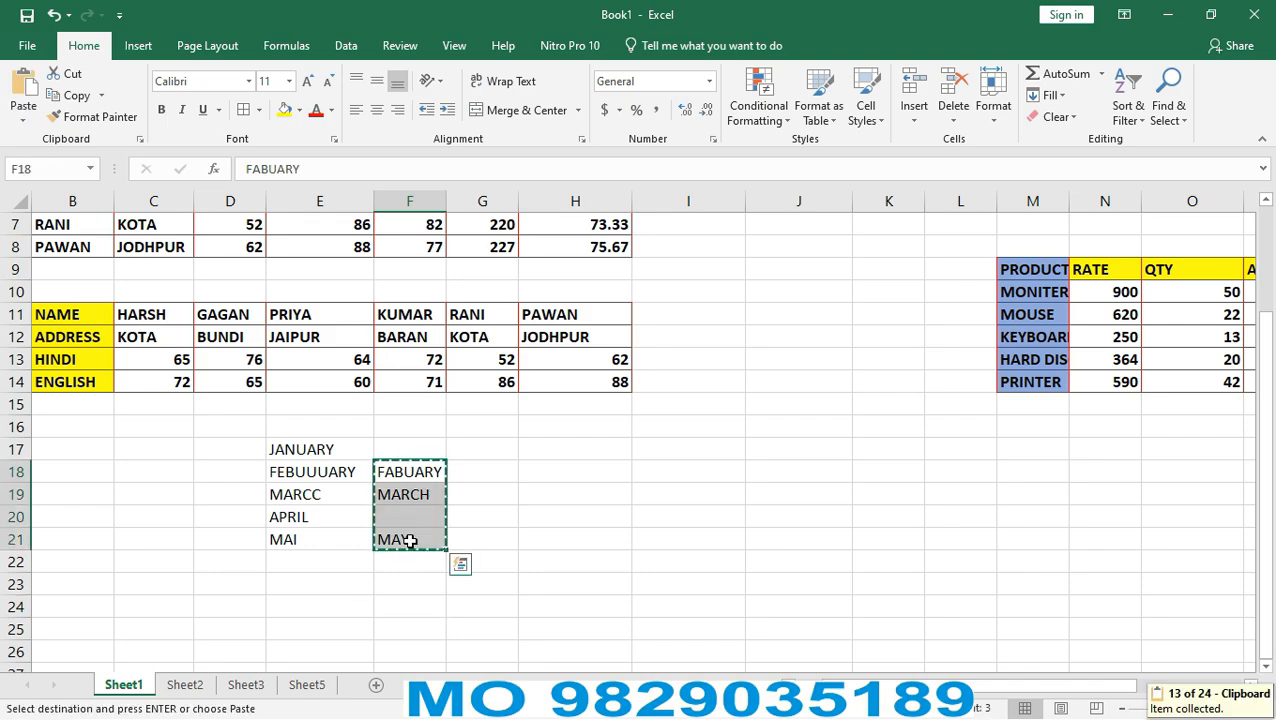
key(ctrl+alt+v)
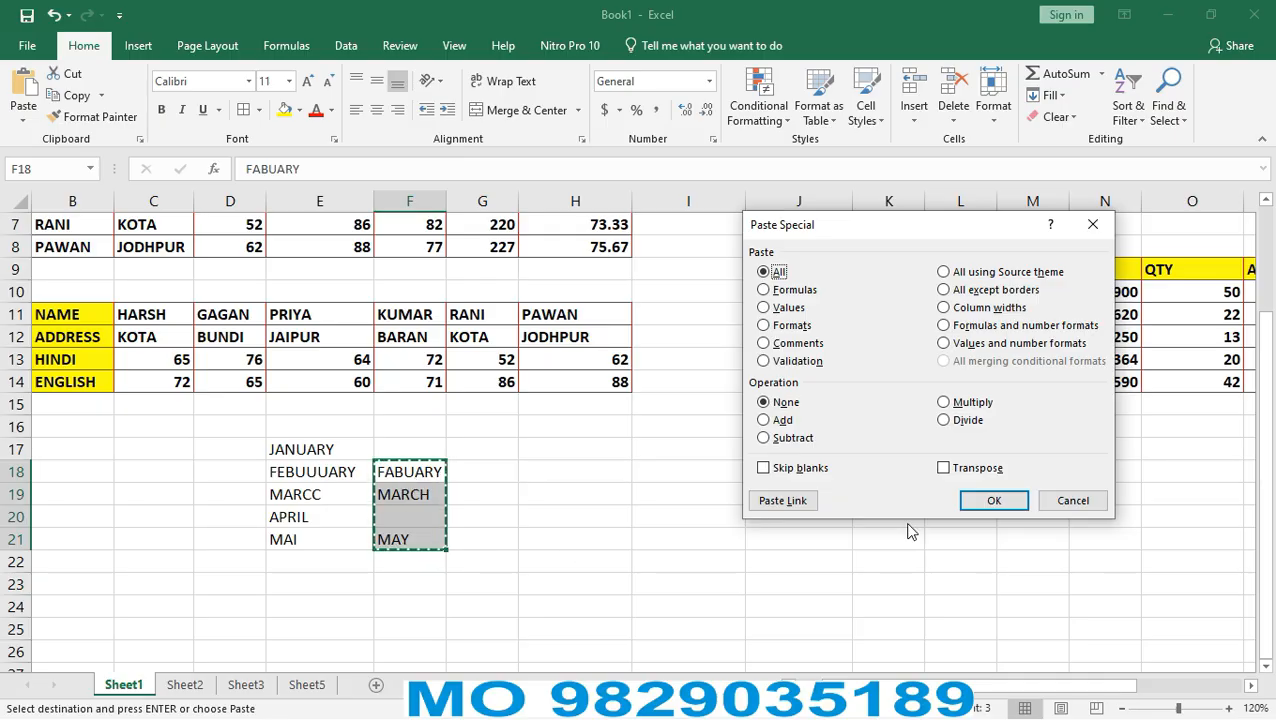
click(1052, 507)
drag(960, 583, 888, 583)
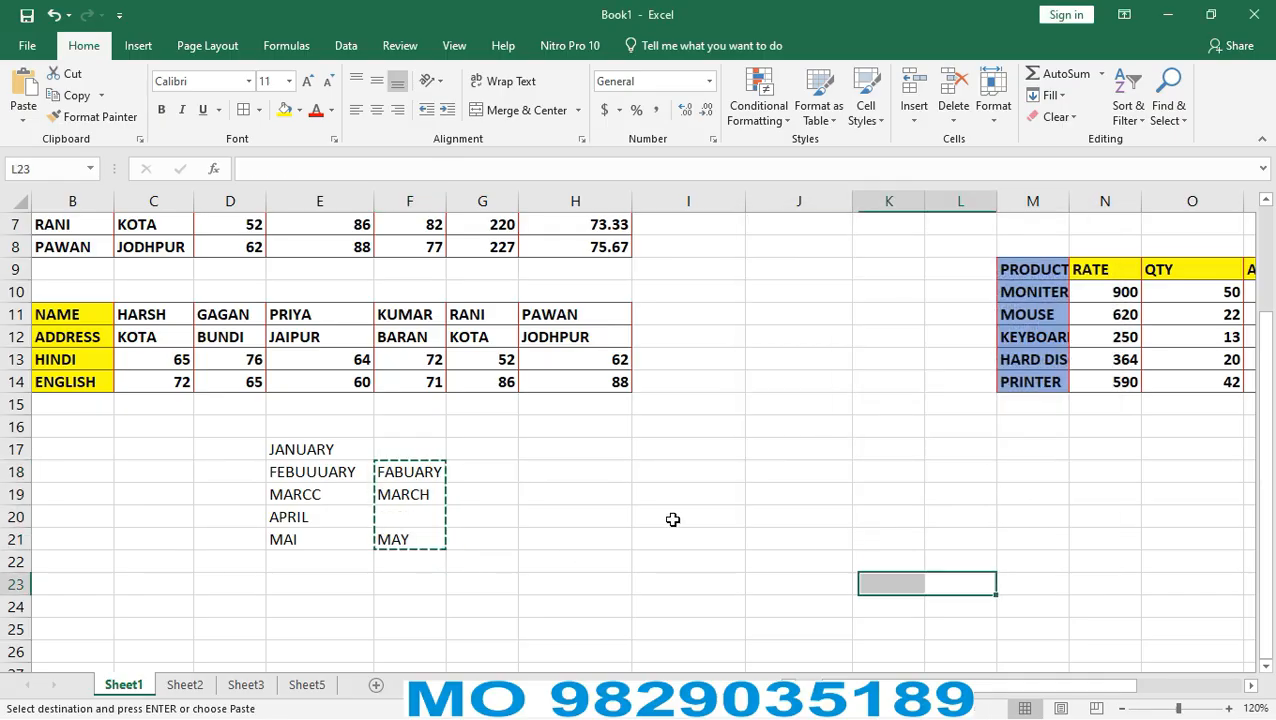
Copy the replacement months in F17:F21 and paste them over E17:E21 using Paste Special with Skip blanks.
click(387, 449)
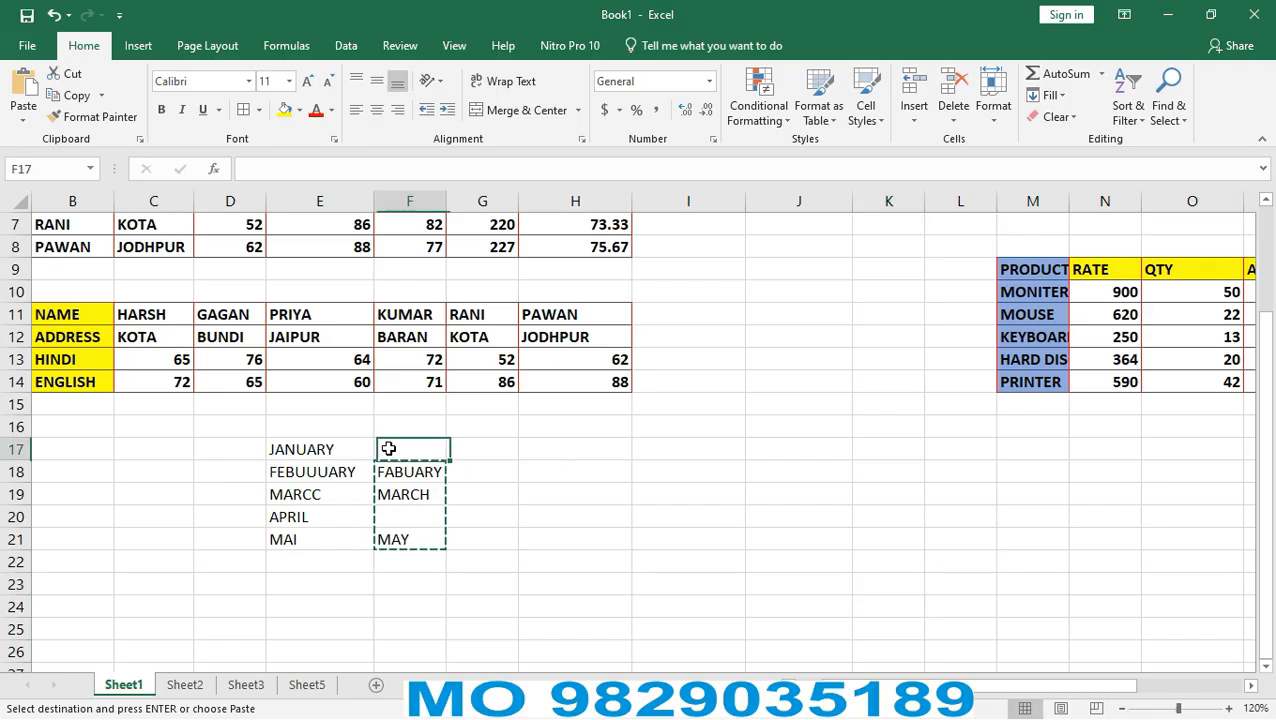
drag(406, 446, 407, 542)
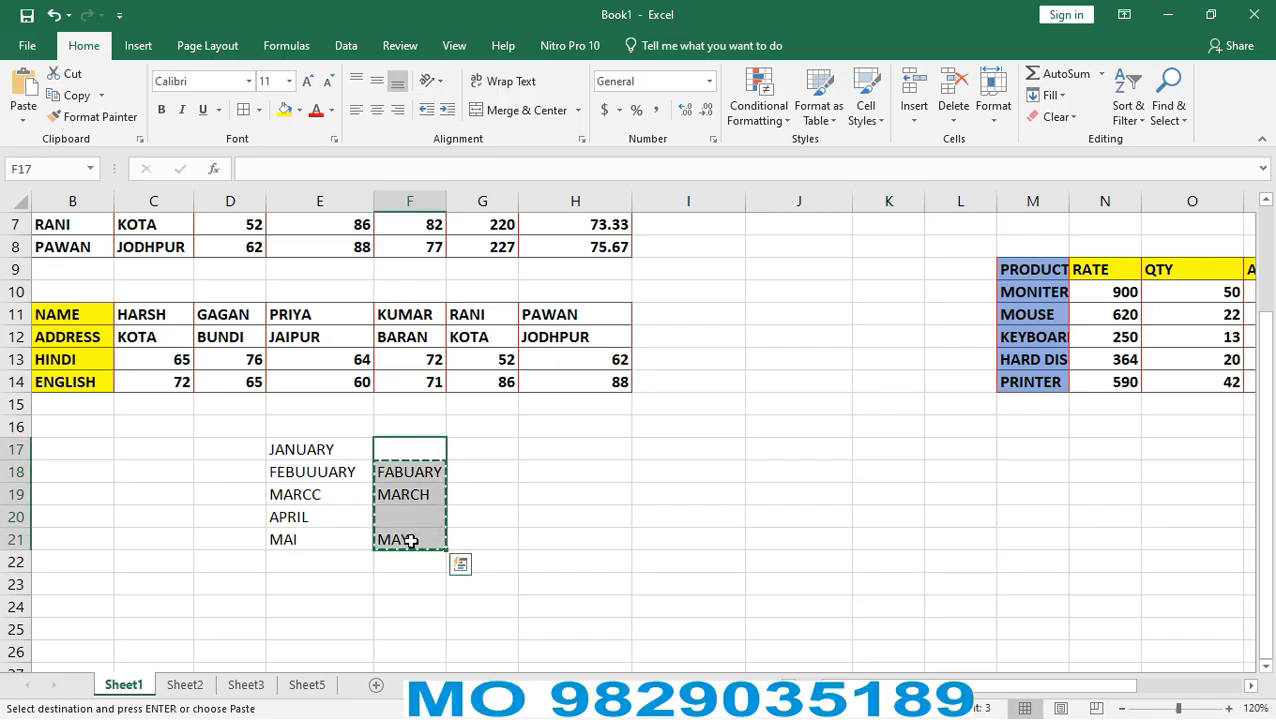
key(ctrl+c)
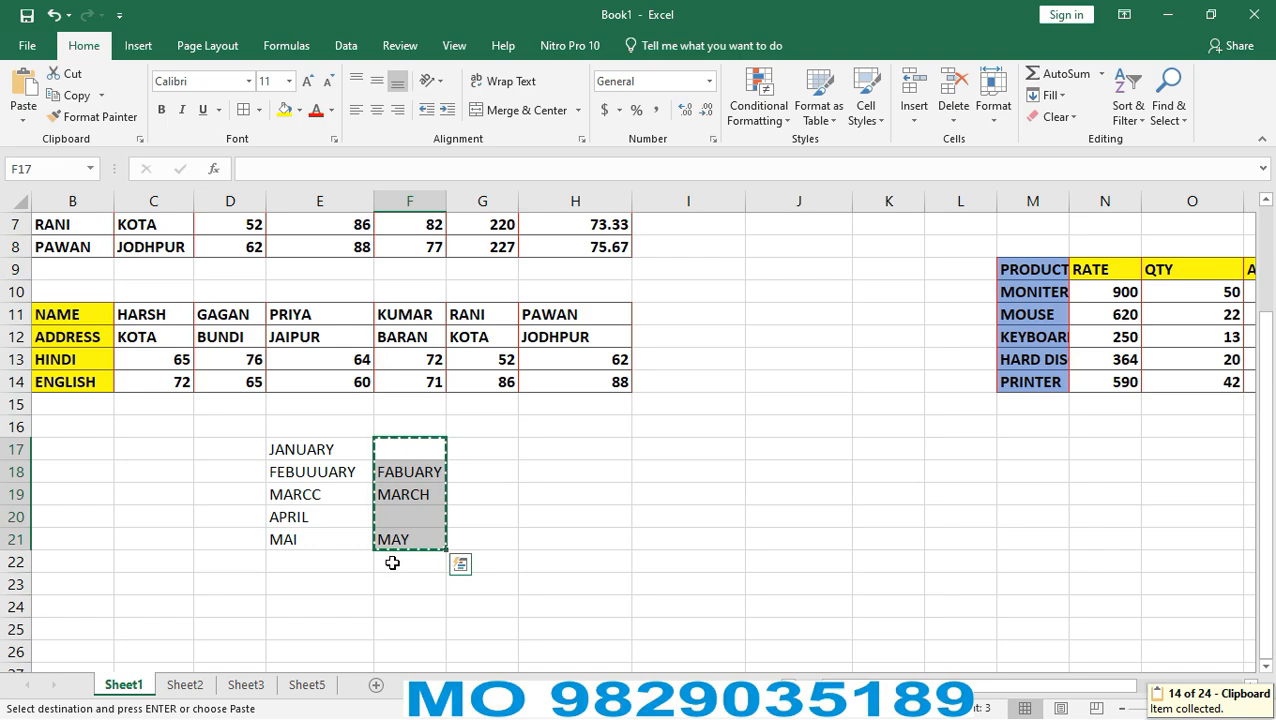
key(ctrl+alt+v)
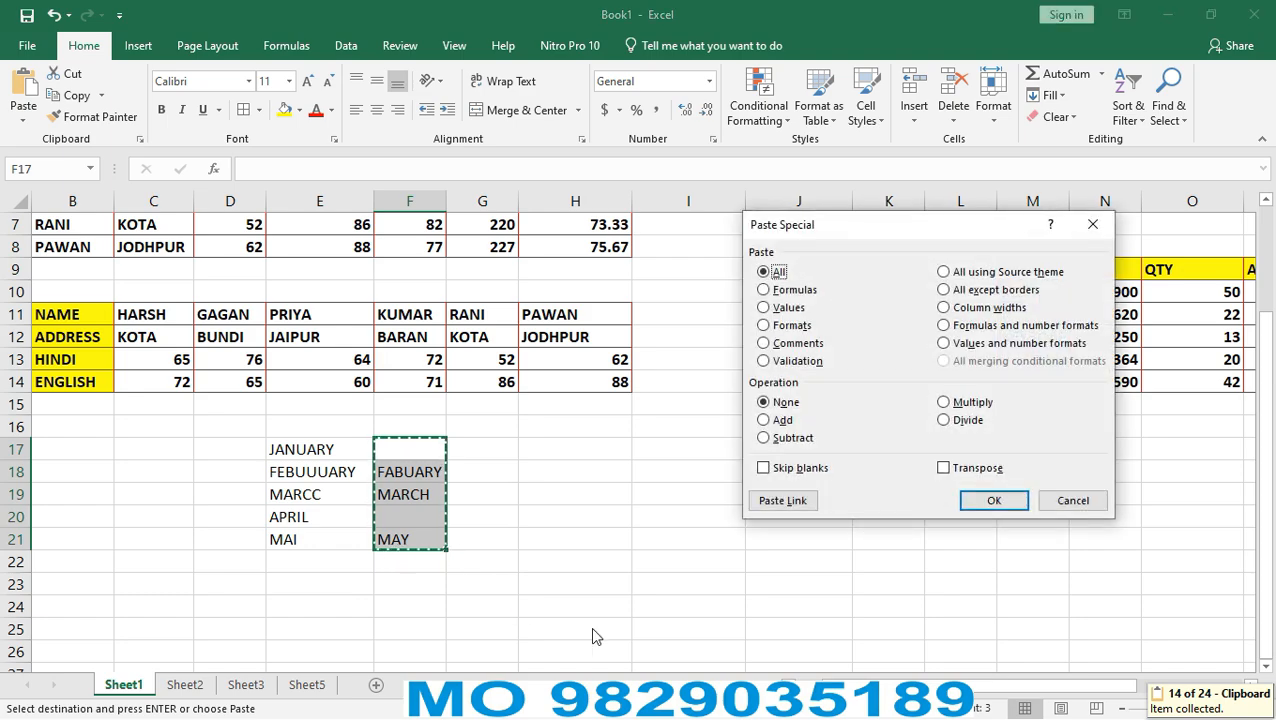
click(761, 467)
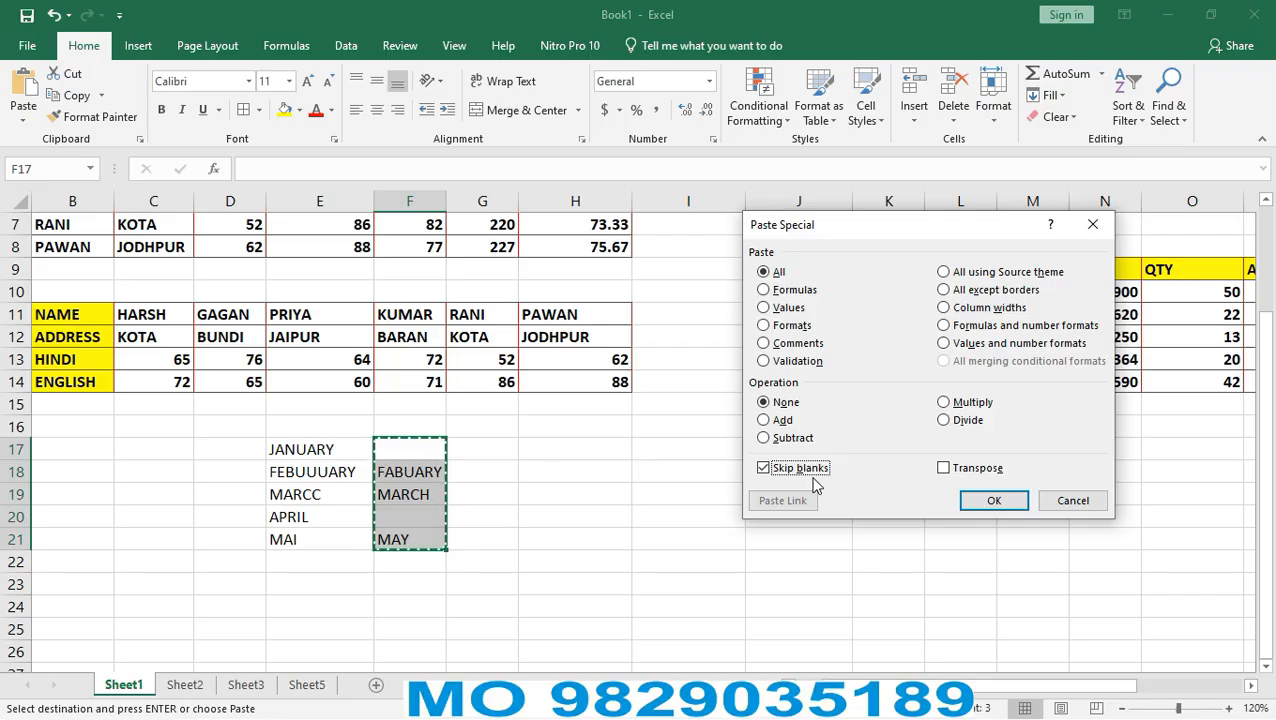
key(Return)
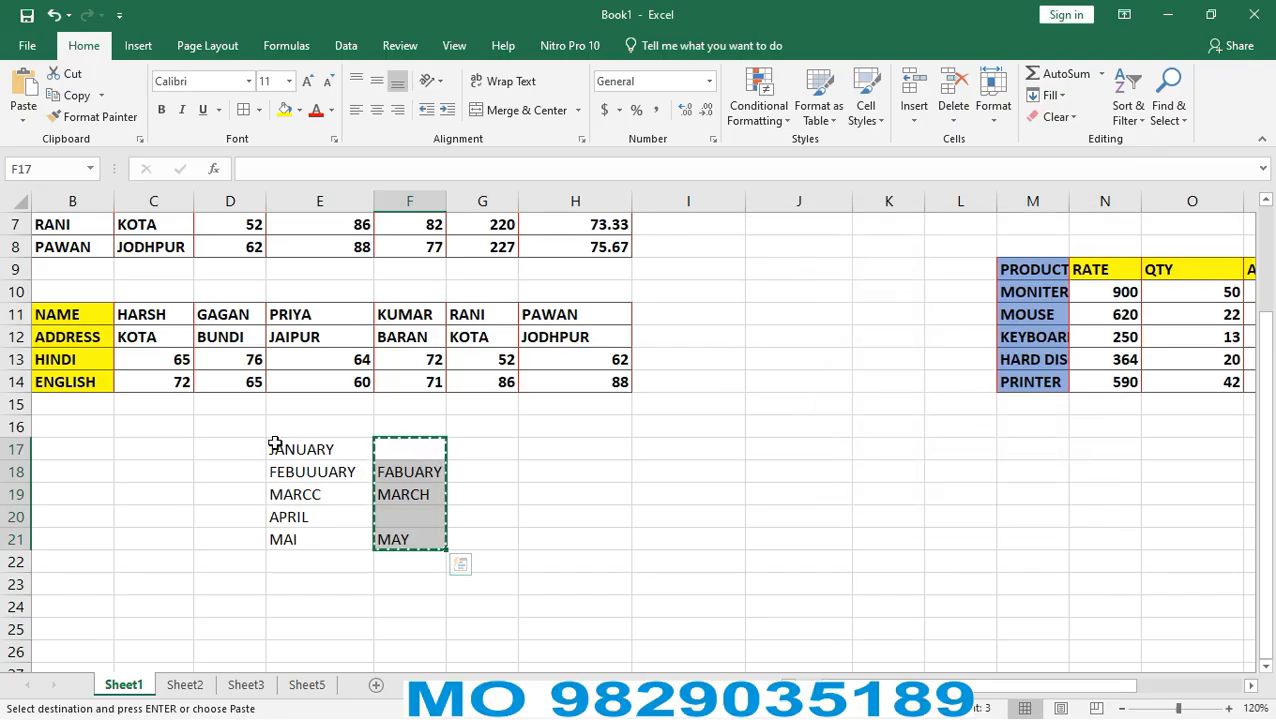
drag(274, 444, 290, 539)
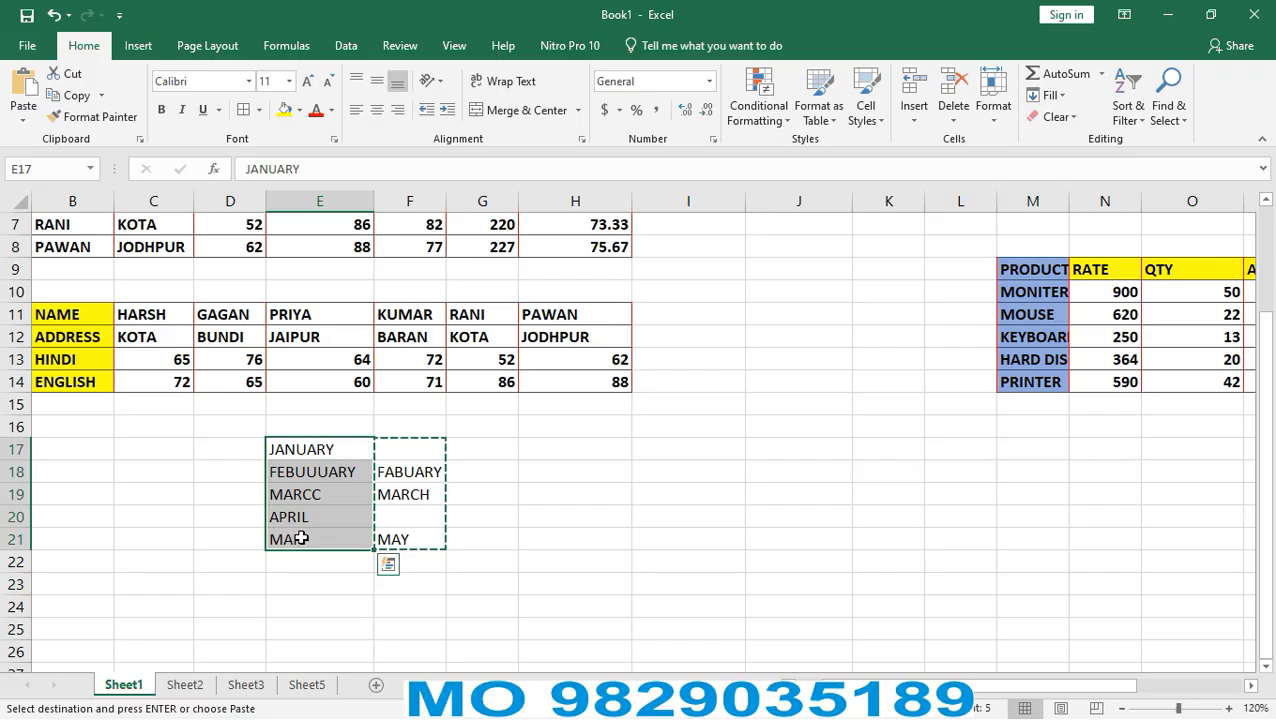
key(ctrl+alt+v)
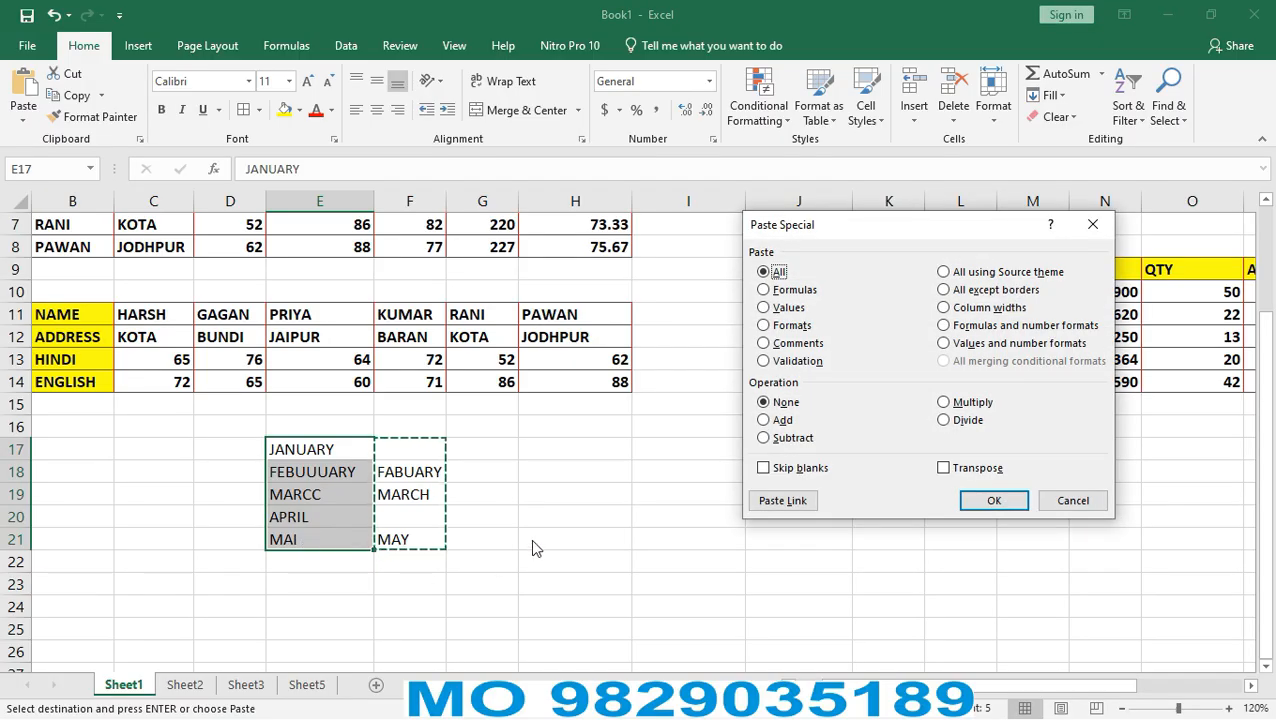
click(763, 469)
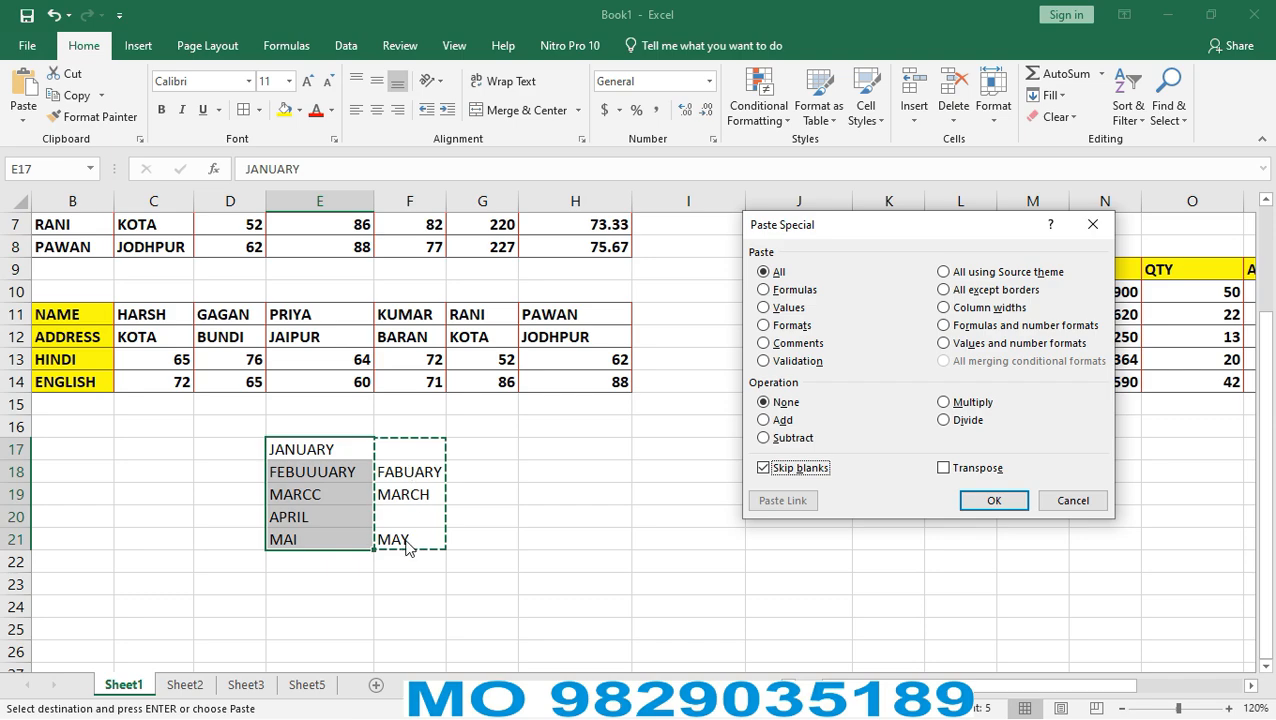
click(995, 501)
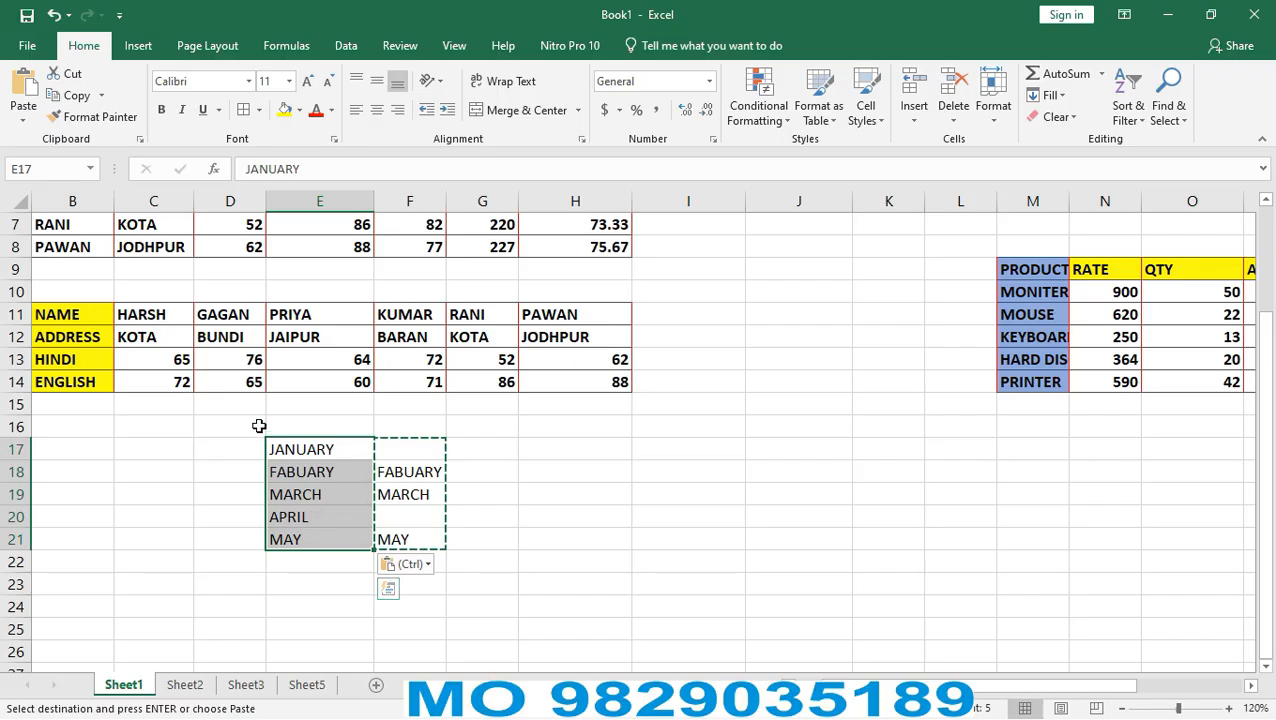
Clear both month lists from columns E and F below the transposed table.
drag(256, 427, 518, 565)
key(Delete)
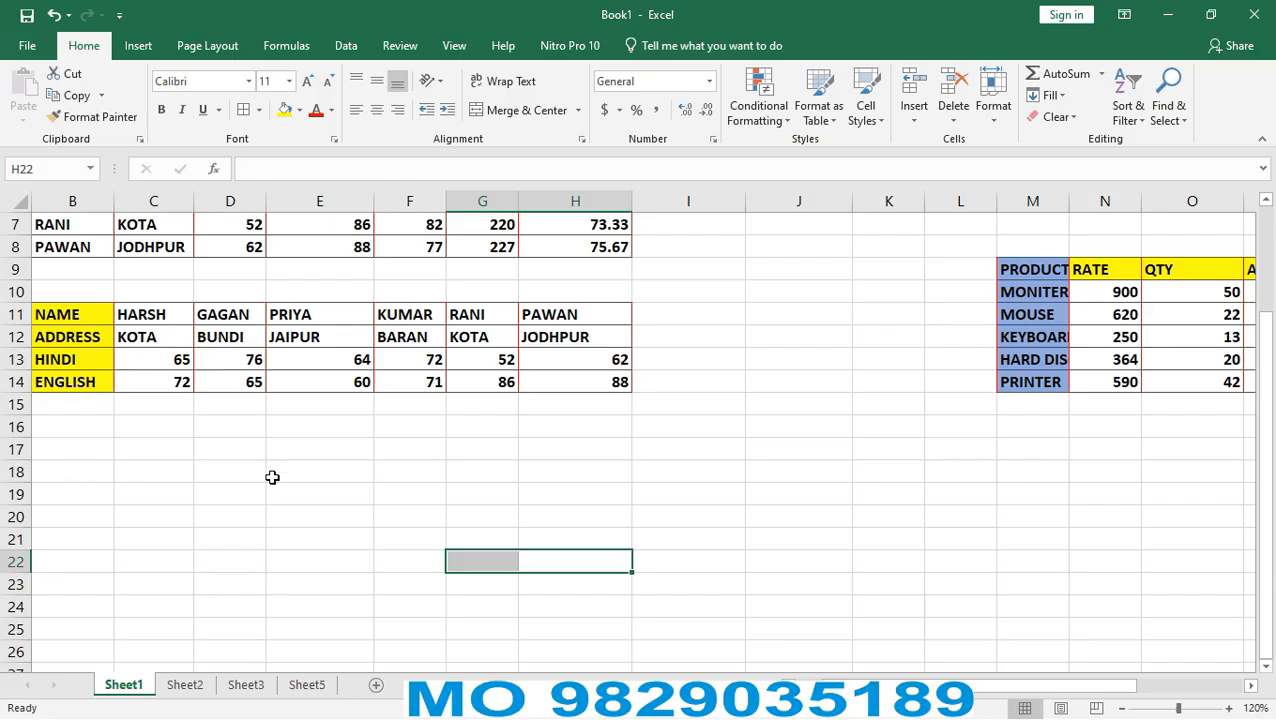
Copy the student table B2:H8 and paste it at J2 as linked cells using Paste Link.
scroll(272, 476, up, 2)
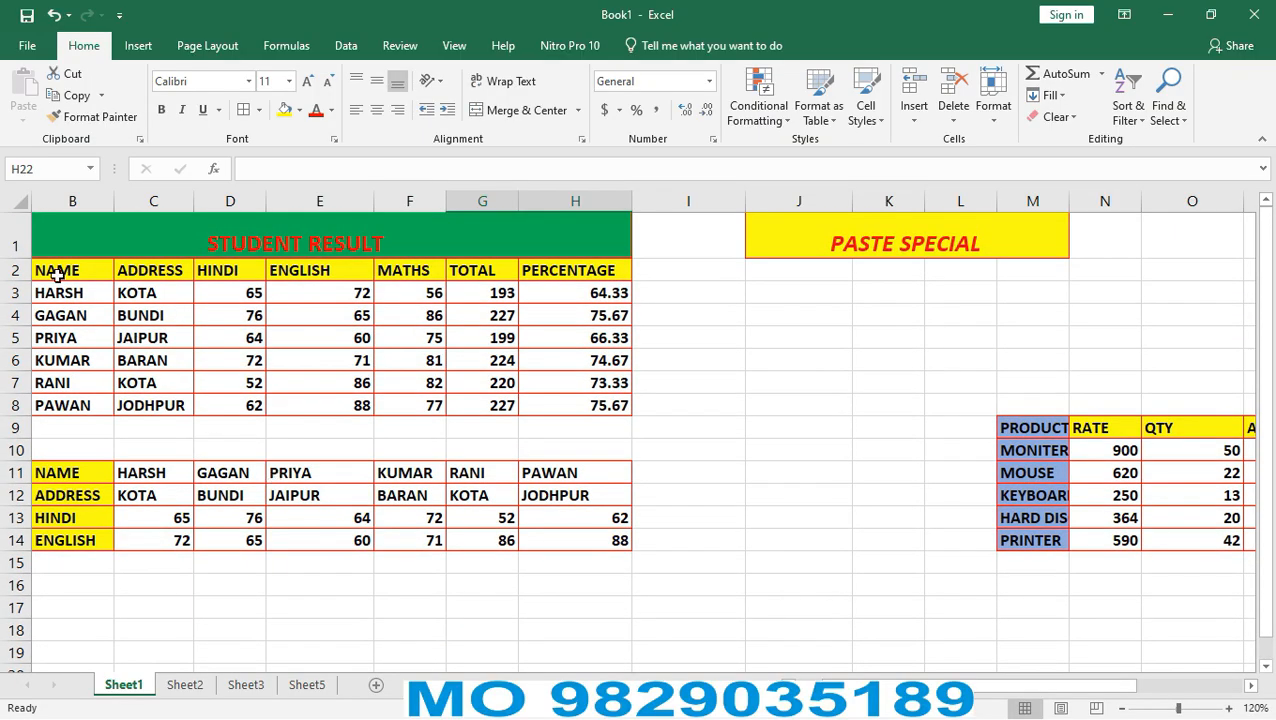
drag(57, 273, 557, 405)
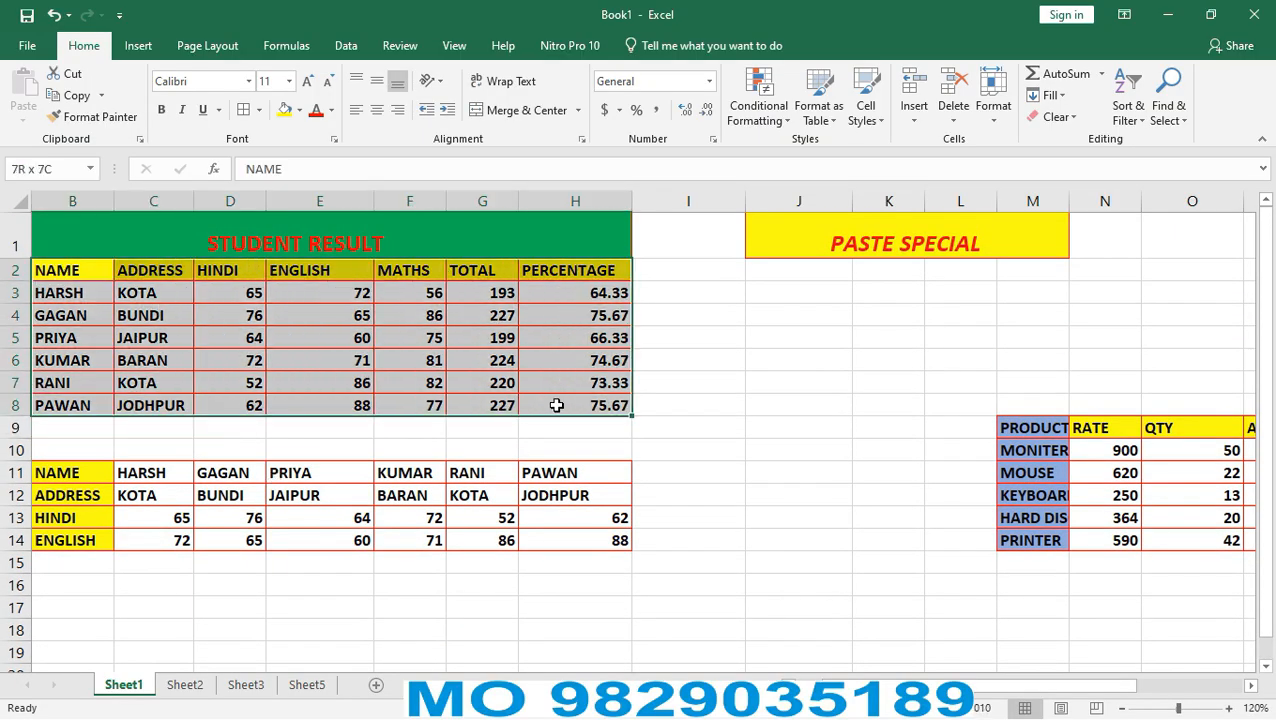
key(ctrl+c)
scroll(407, 461, down, 3)
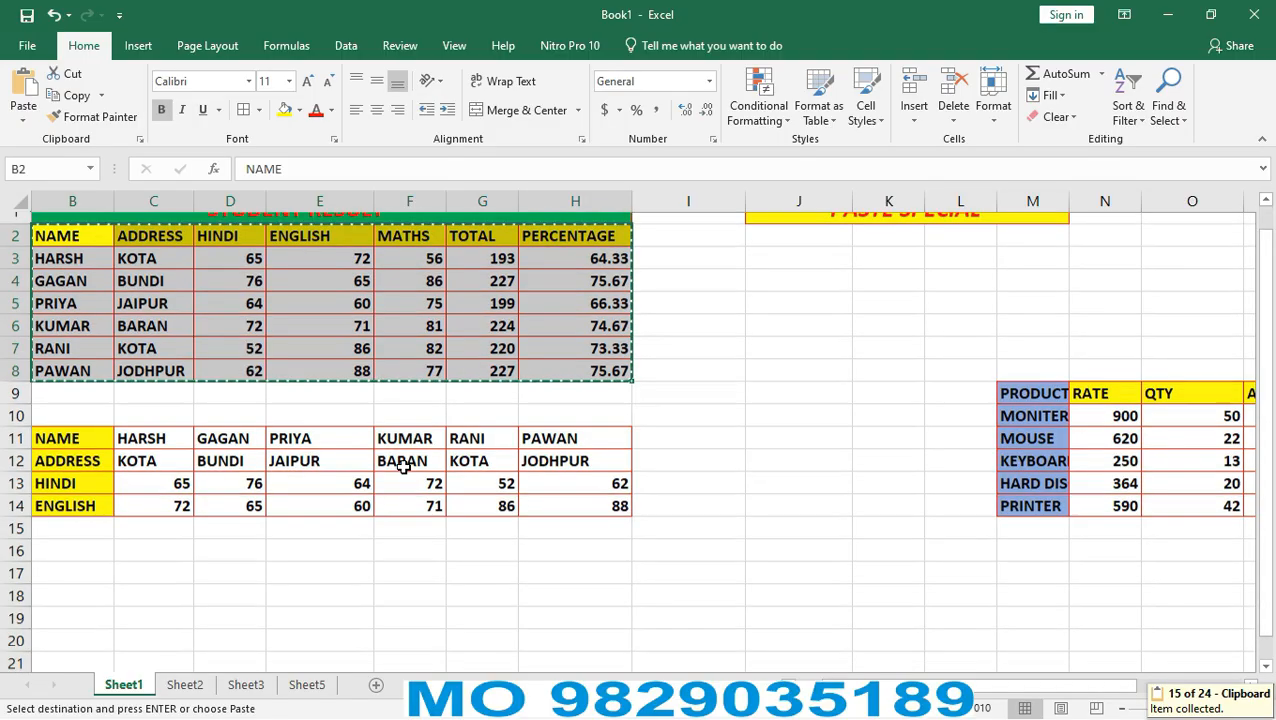
scroll(208, 434, up, 3)
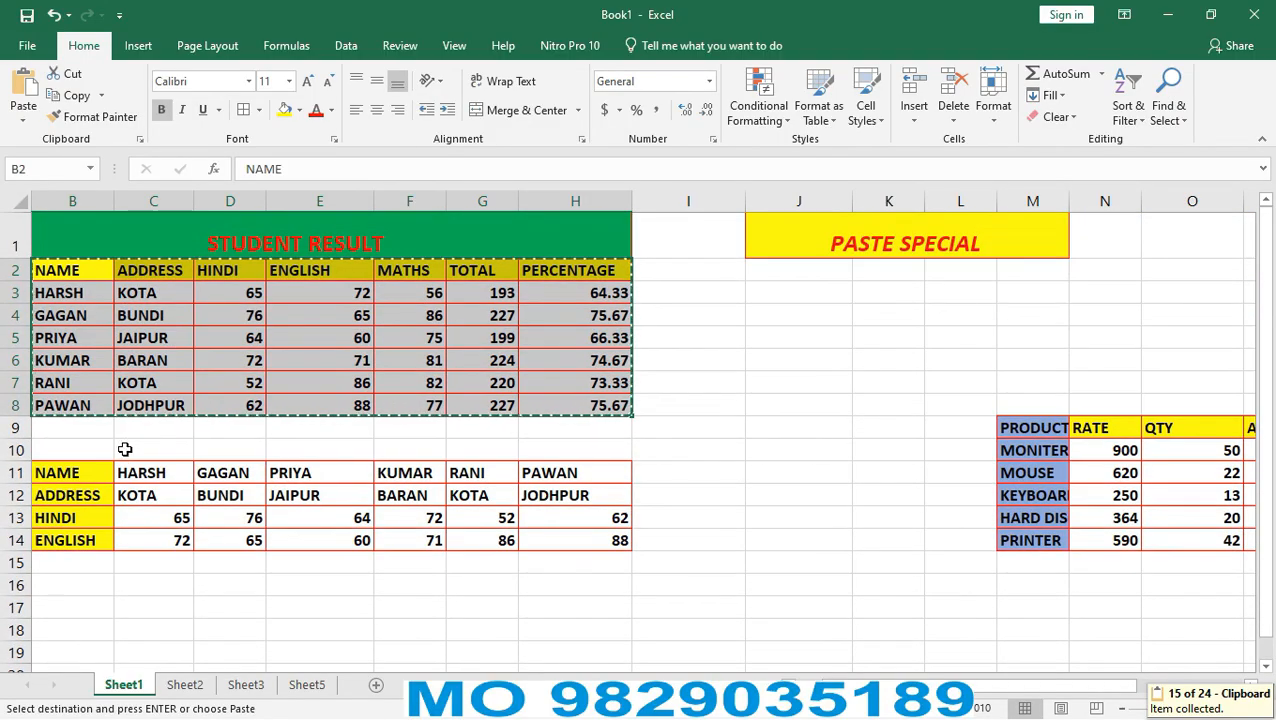
click(709, 293)
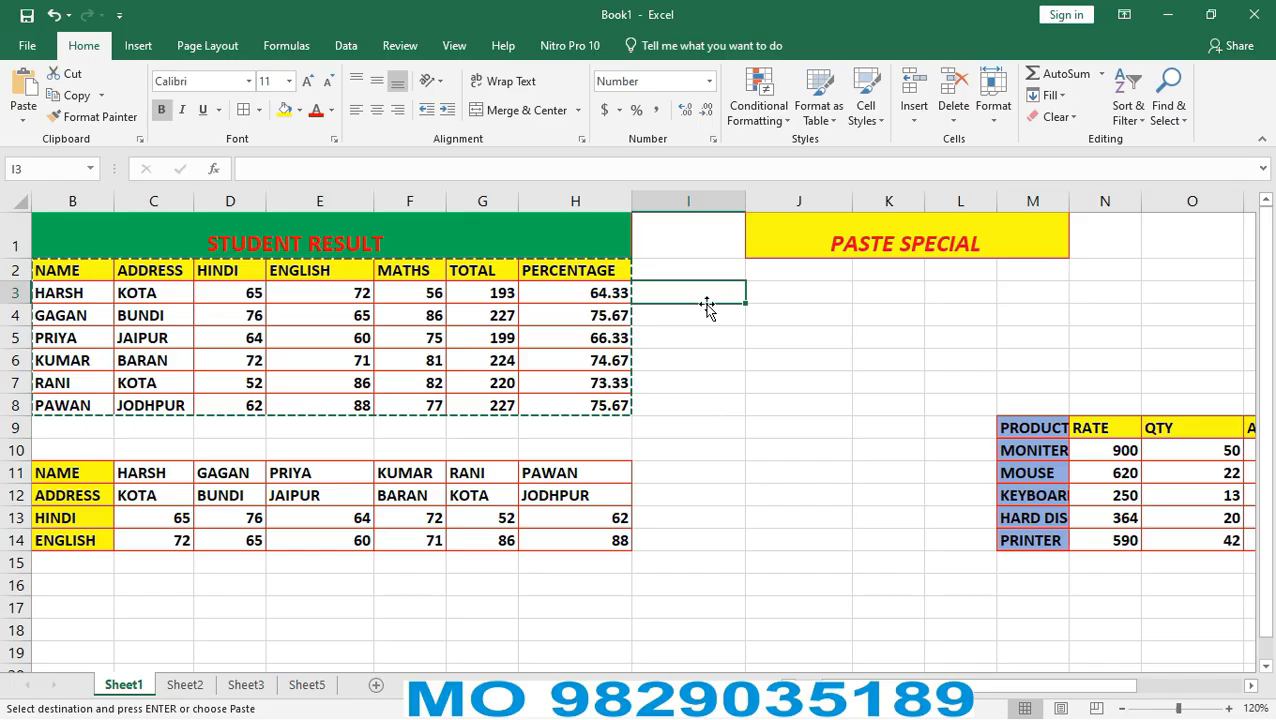
click(700, 270)
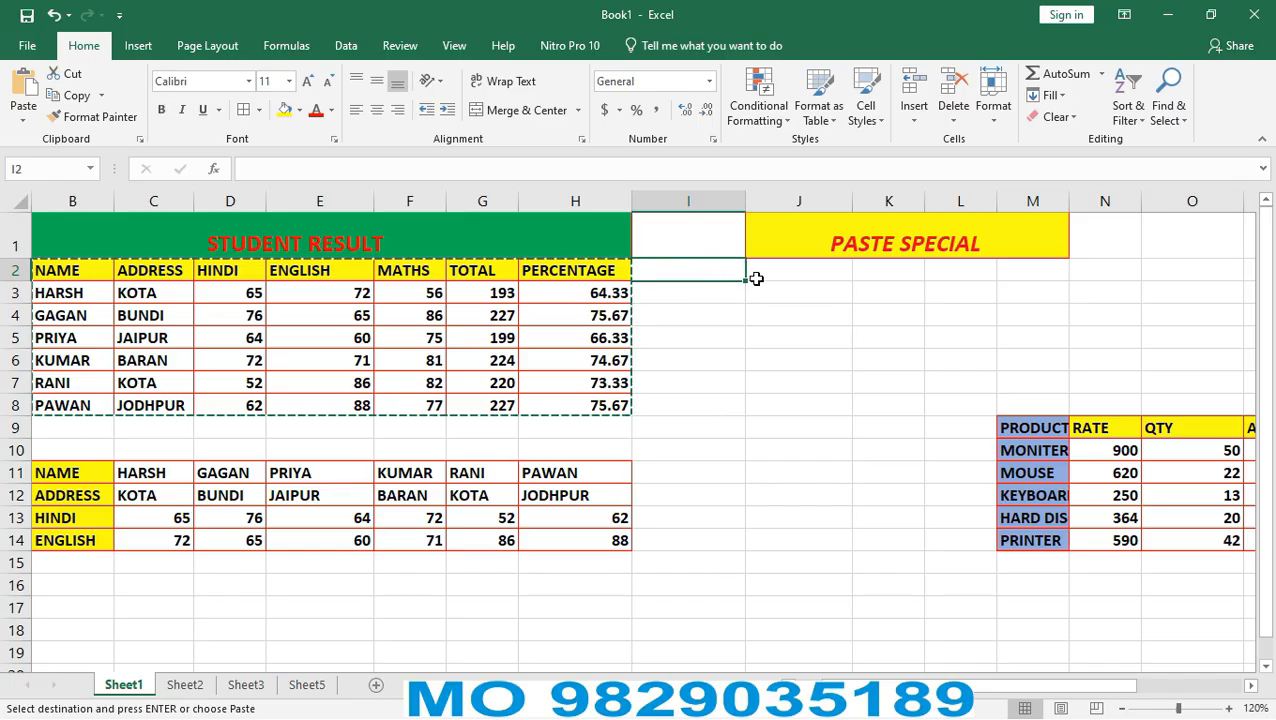
click(815, 267)
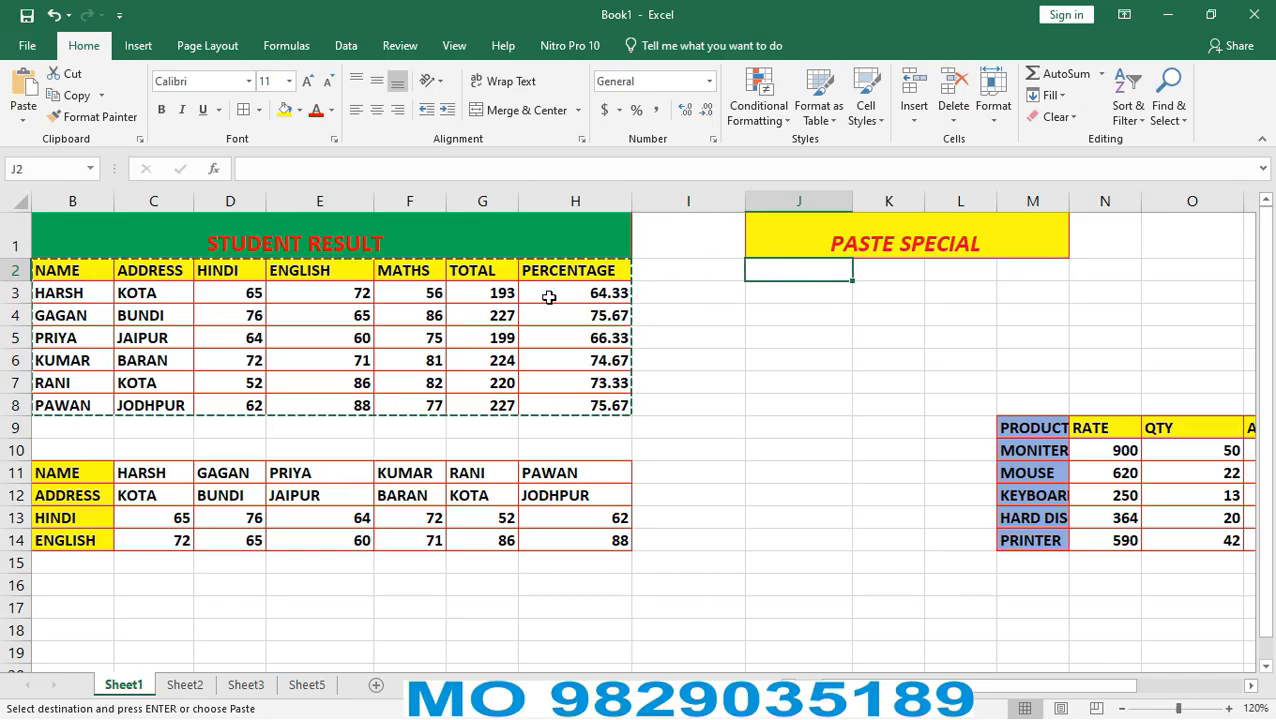
key(ctrl+alt+v)
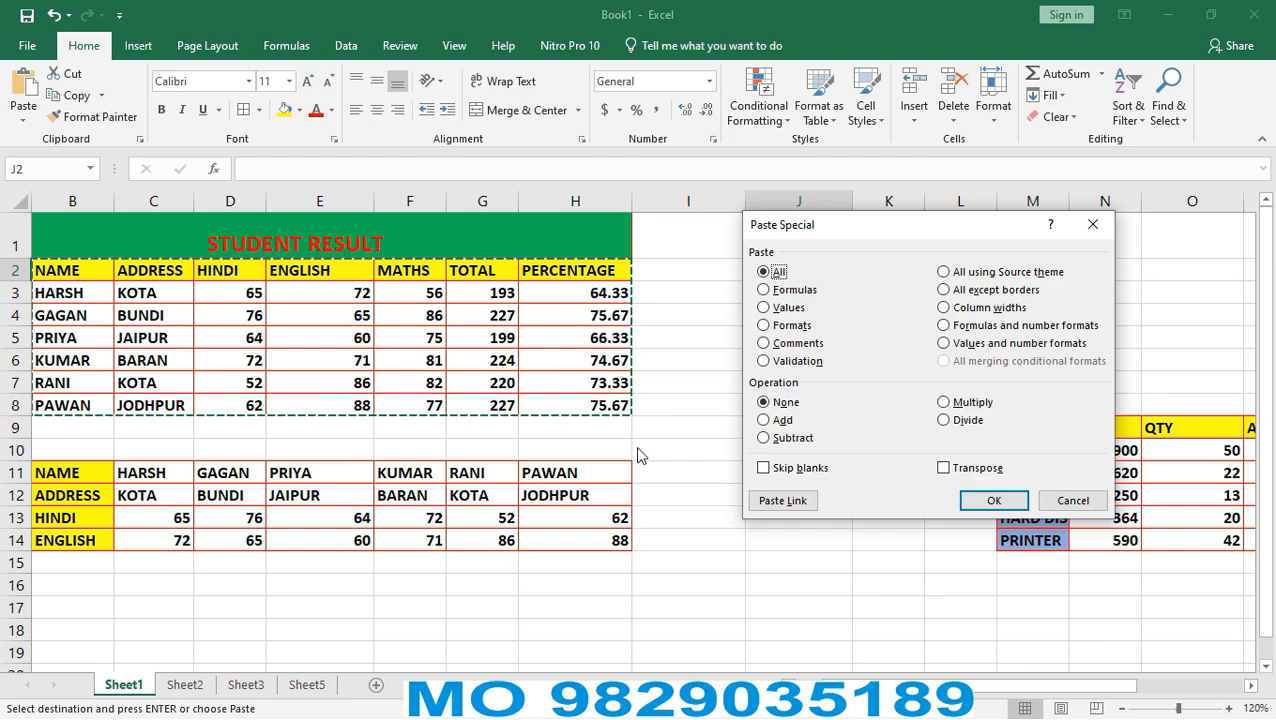
click(780, 501)
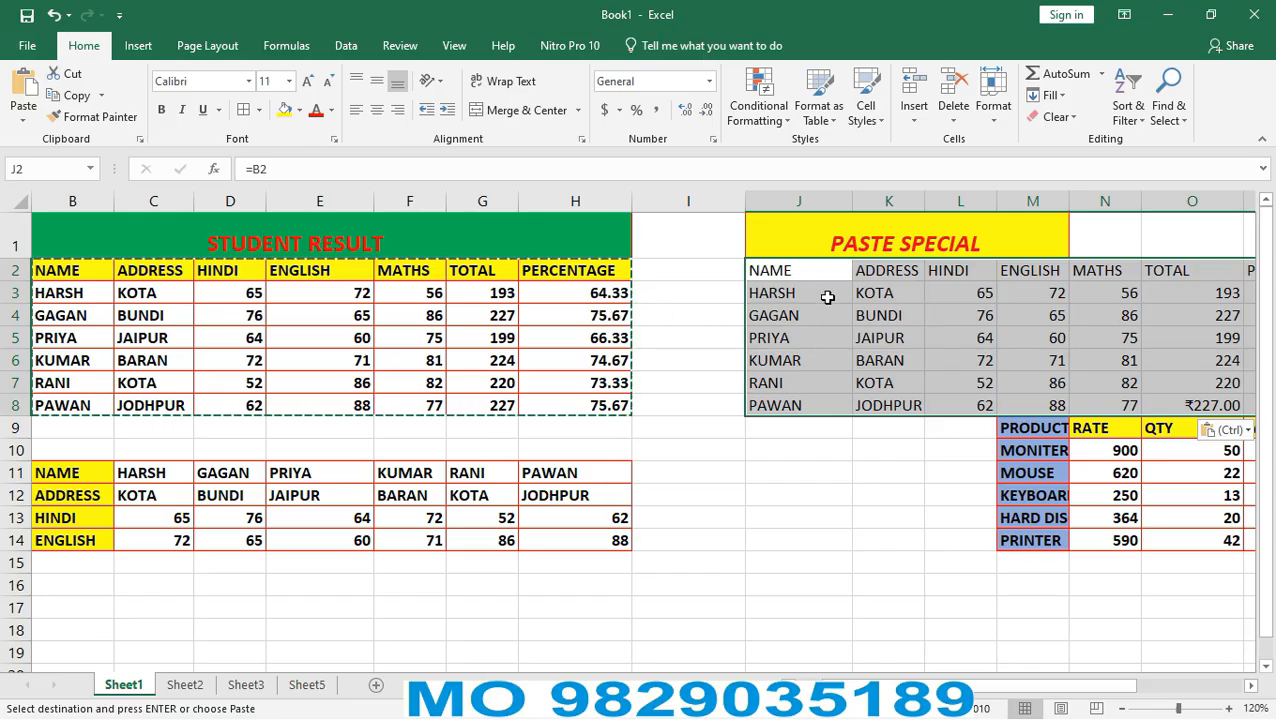
Set the first student's Hindi mark in D3 to 200 and compare it with linked cell L3.
click(978, 292)
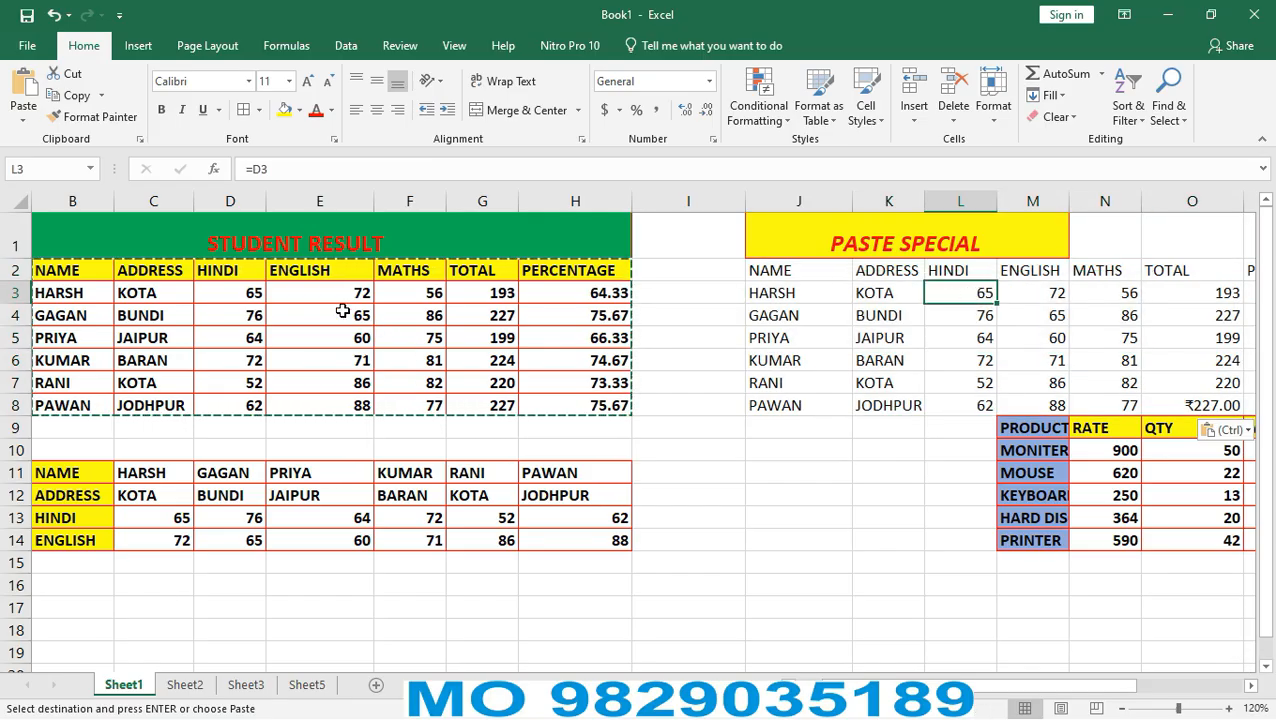
click(245, 293)
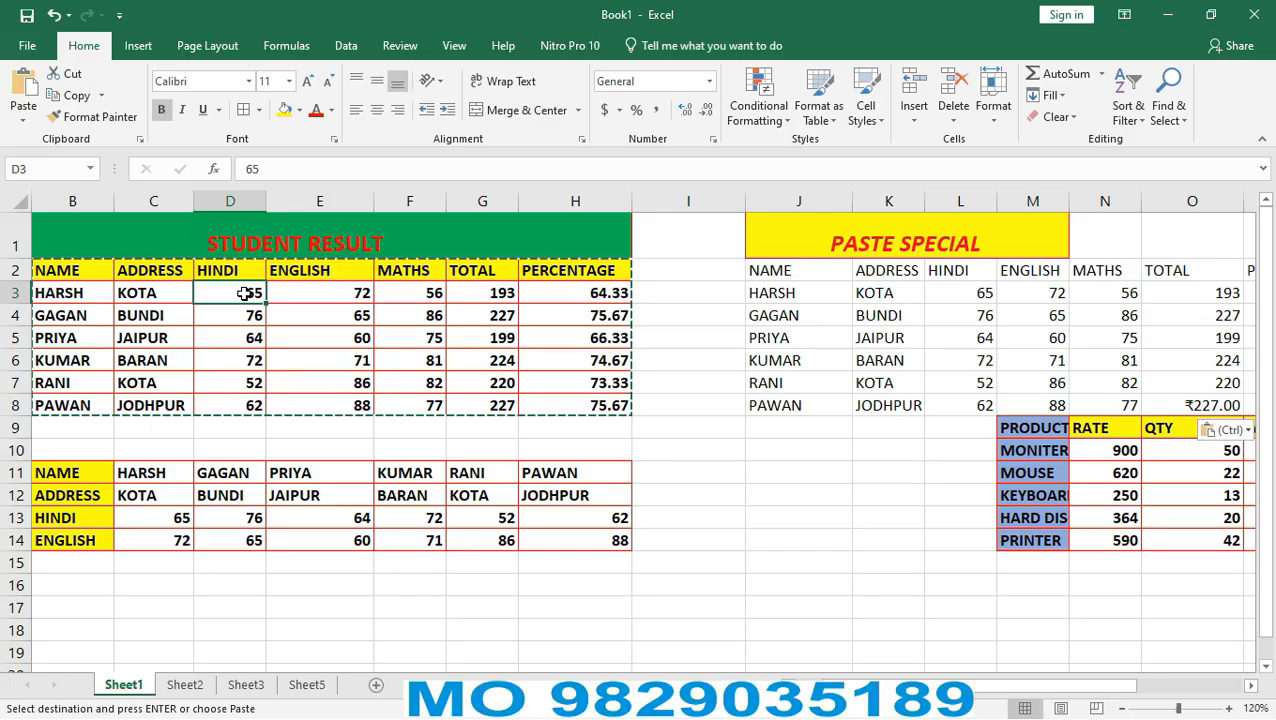
text(200)
key(Return)
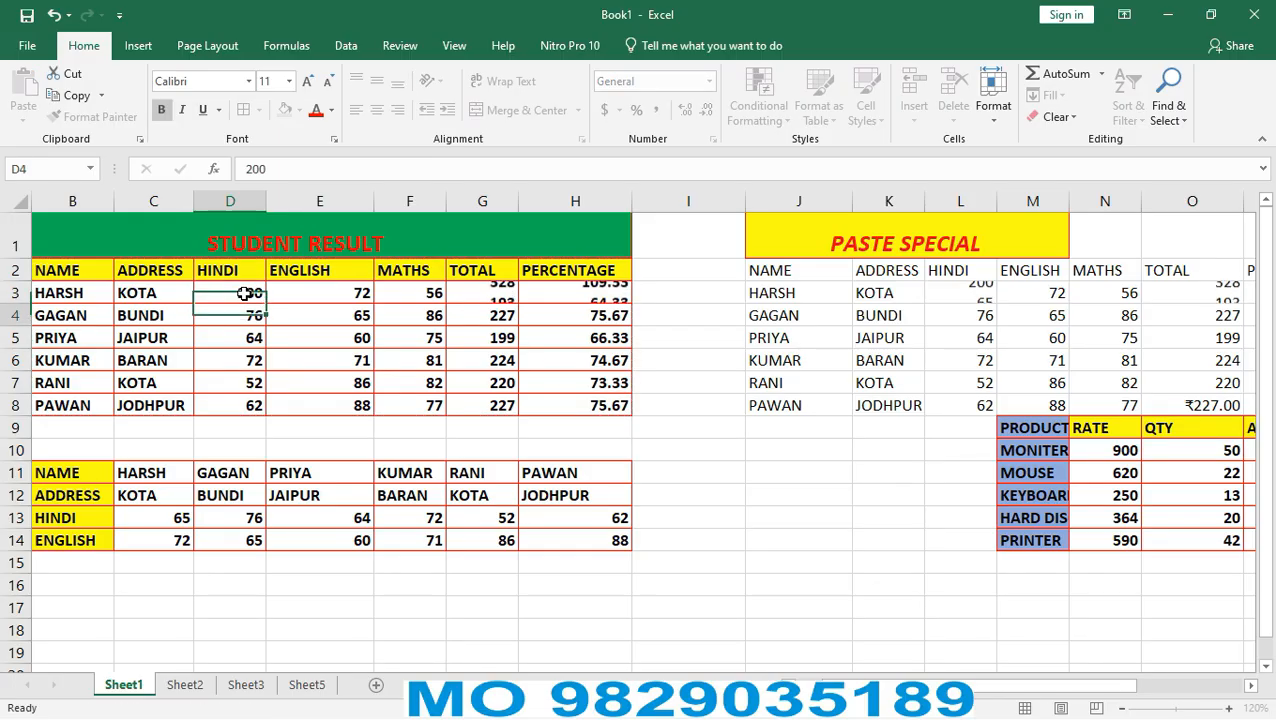
click(972, 296)
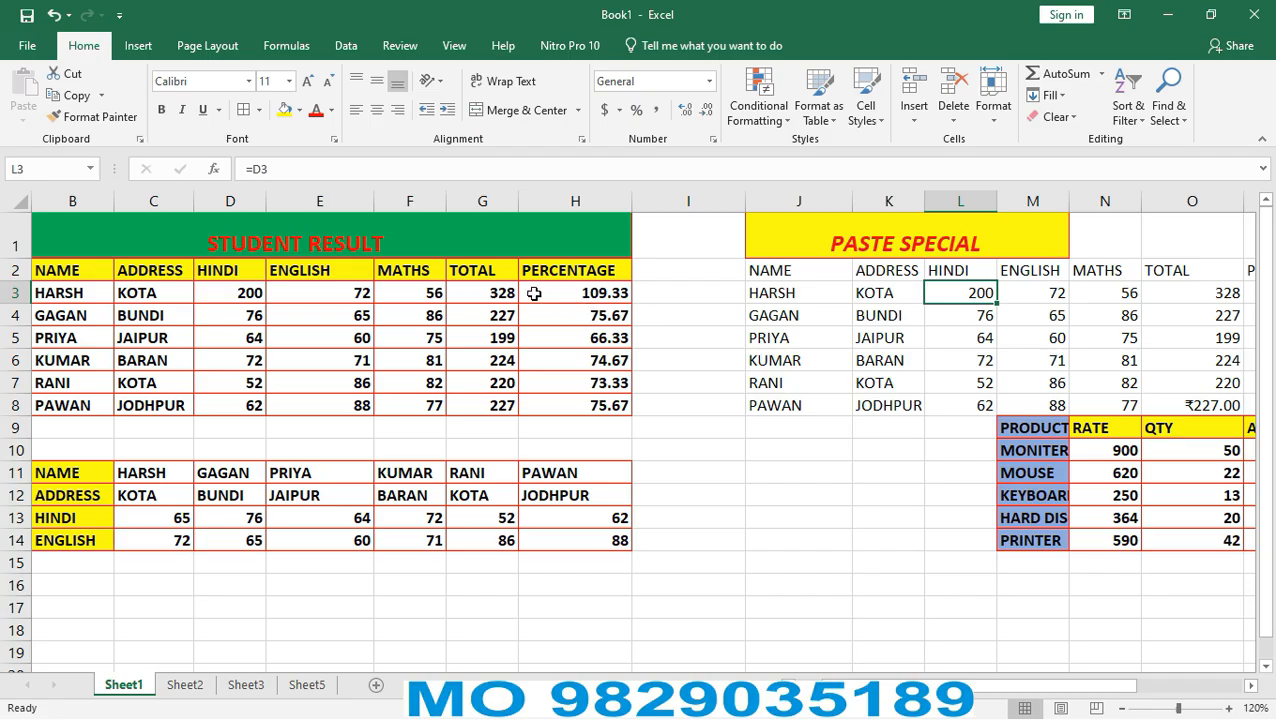
click(232, 293)
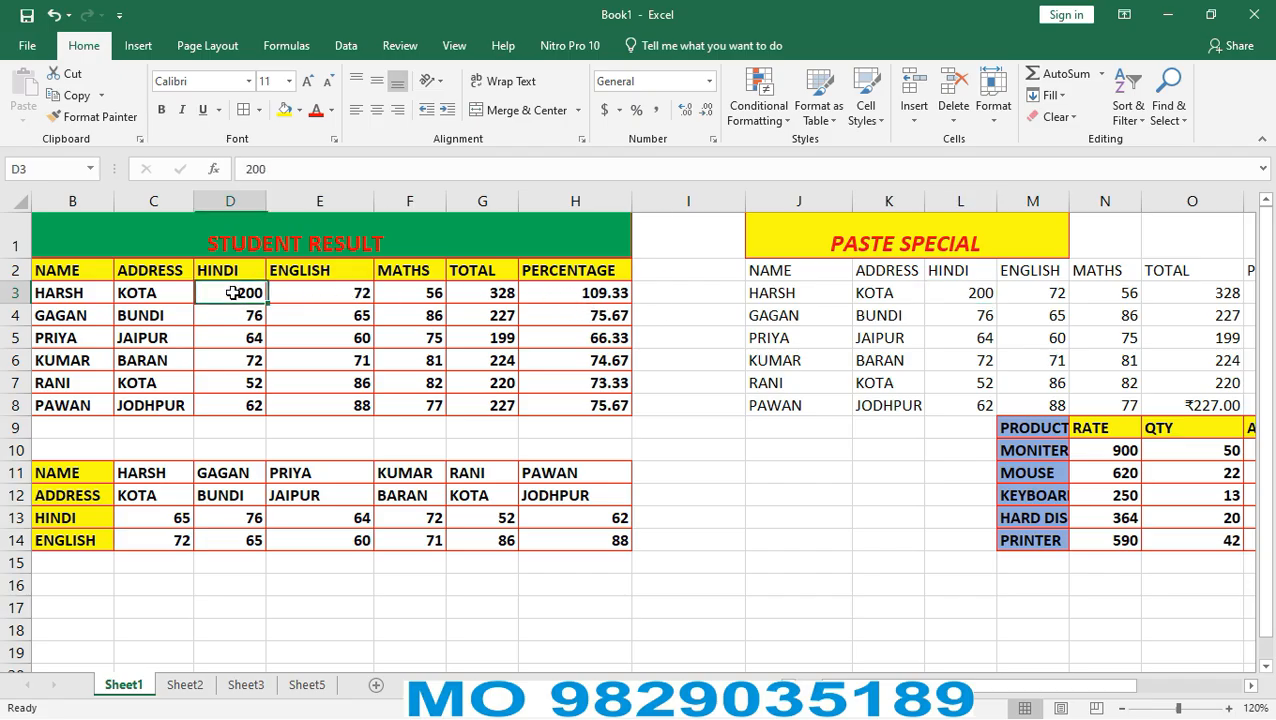
click(957, 294)
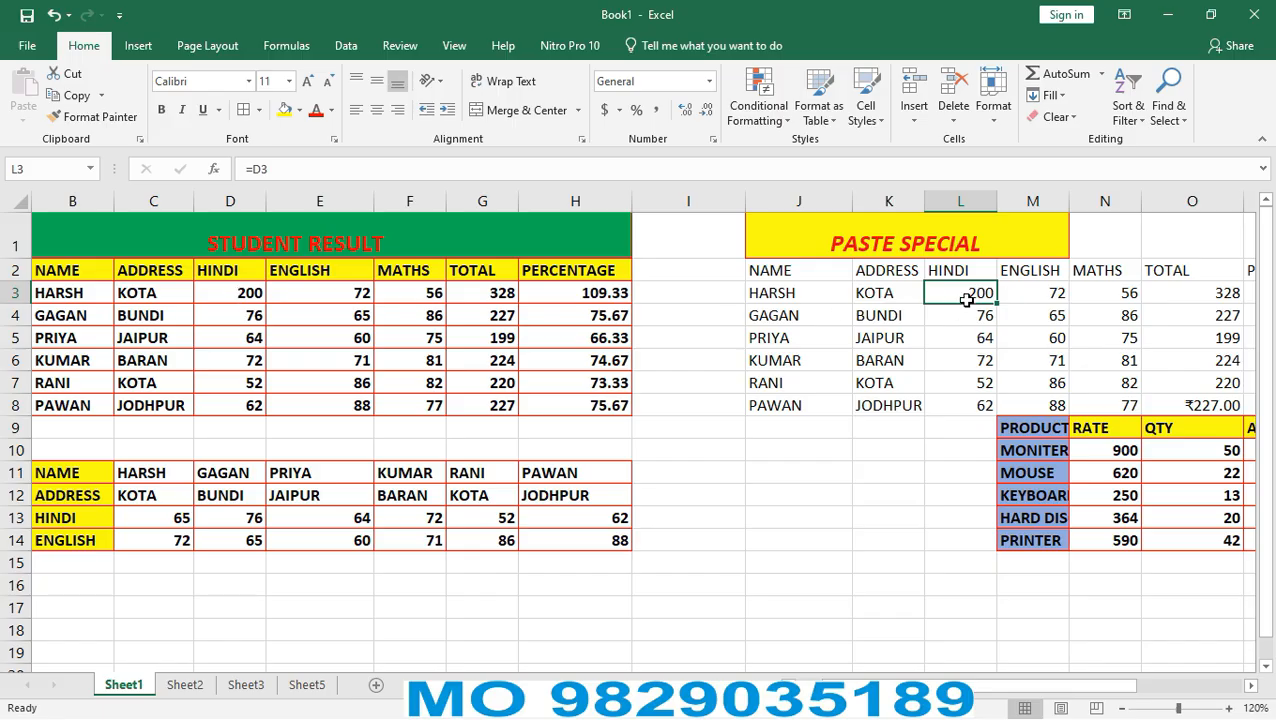
Overwrite the linked student name in J3 with a different first name and compare it with source cell B3.
click(771, 294)
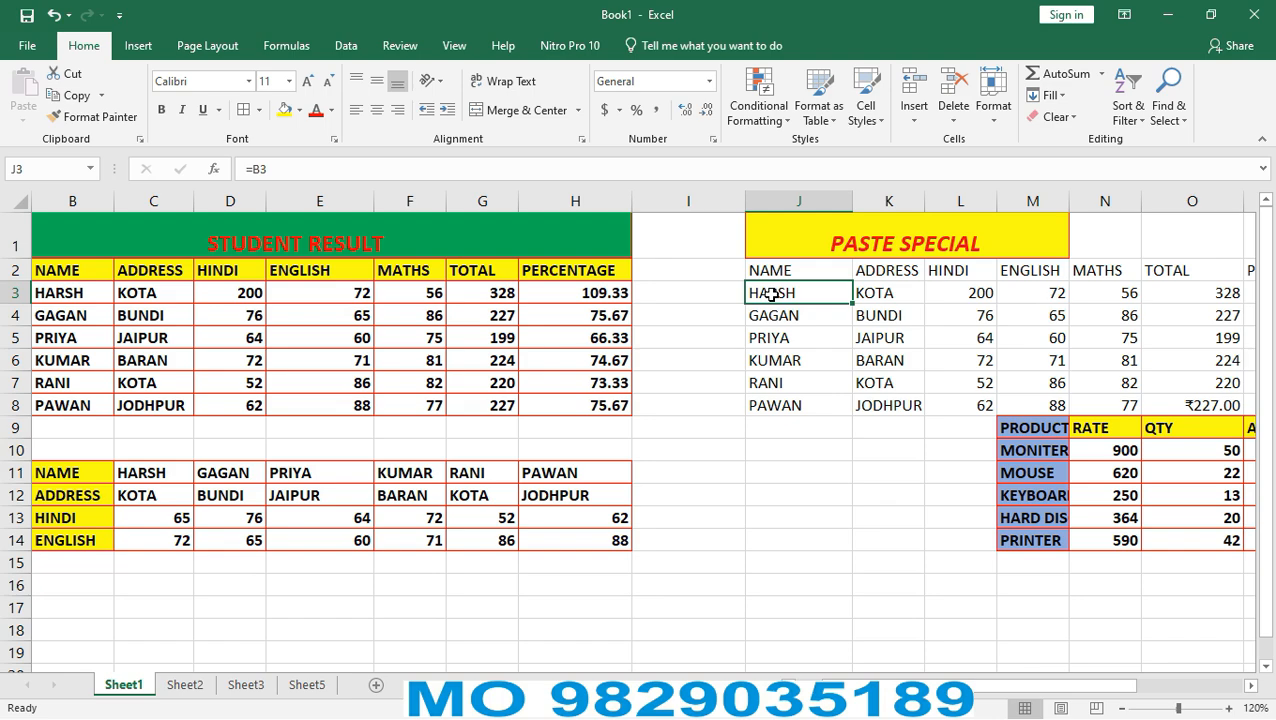
text(KAMAL)
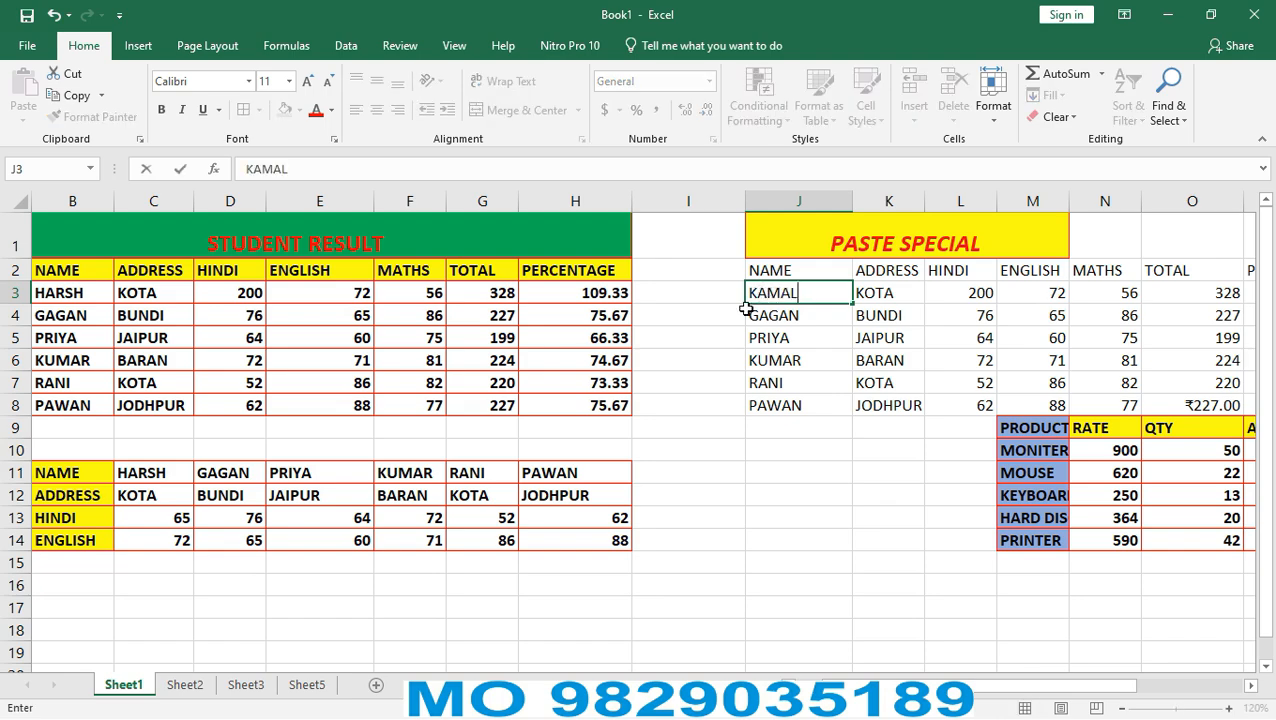
click(718, 426)
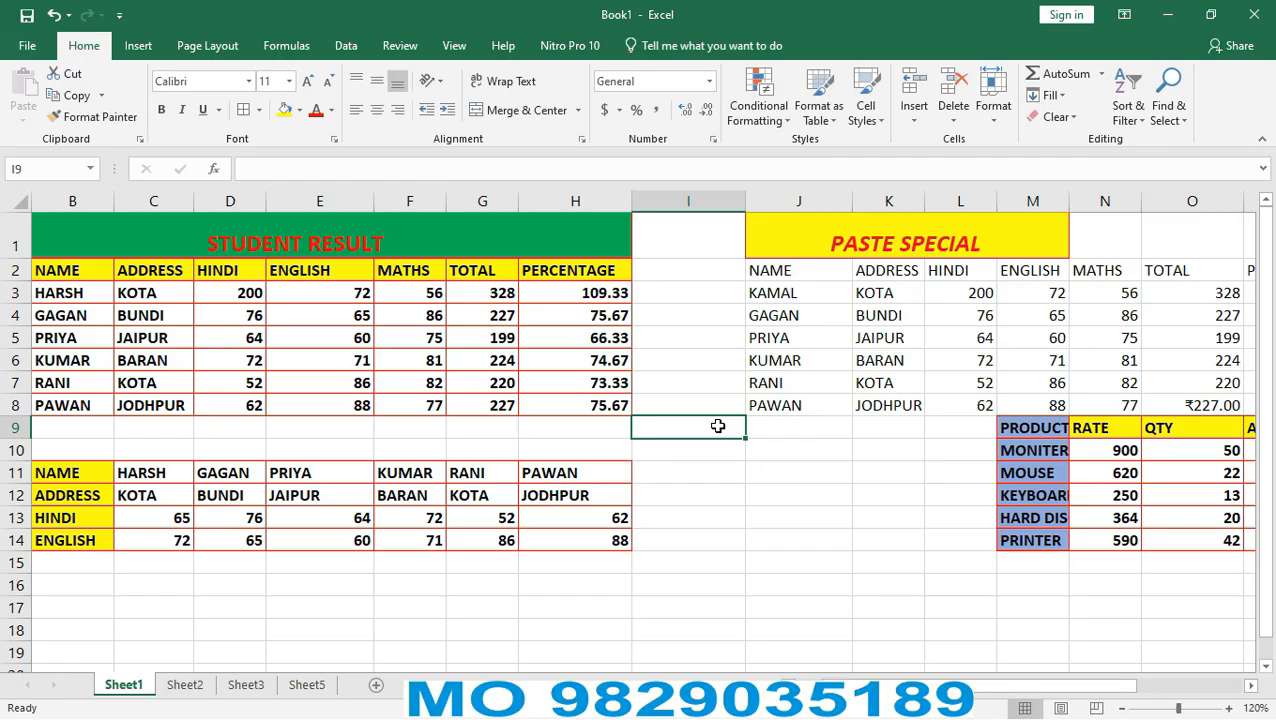
click(781, 294)
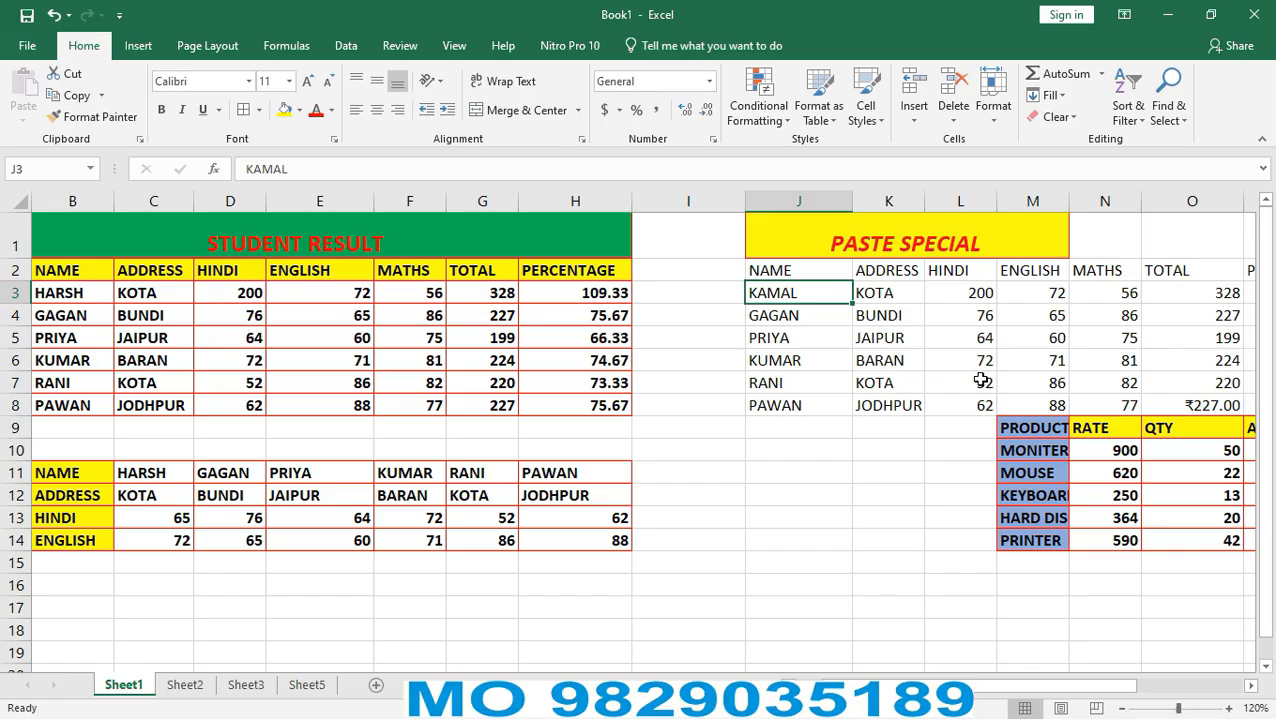
click(68, 288)
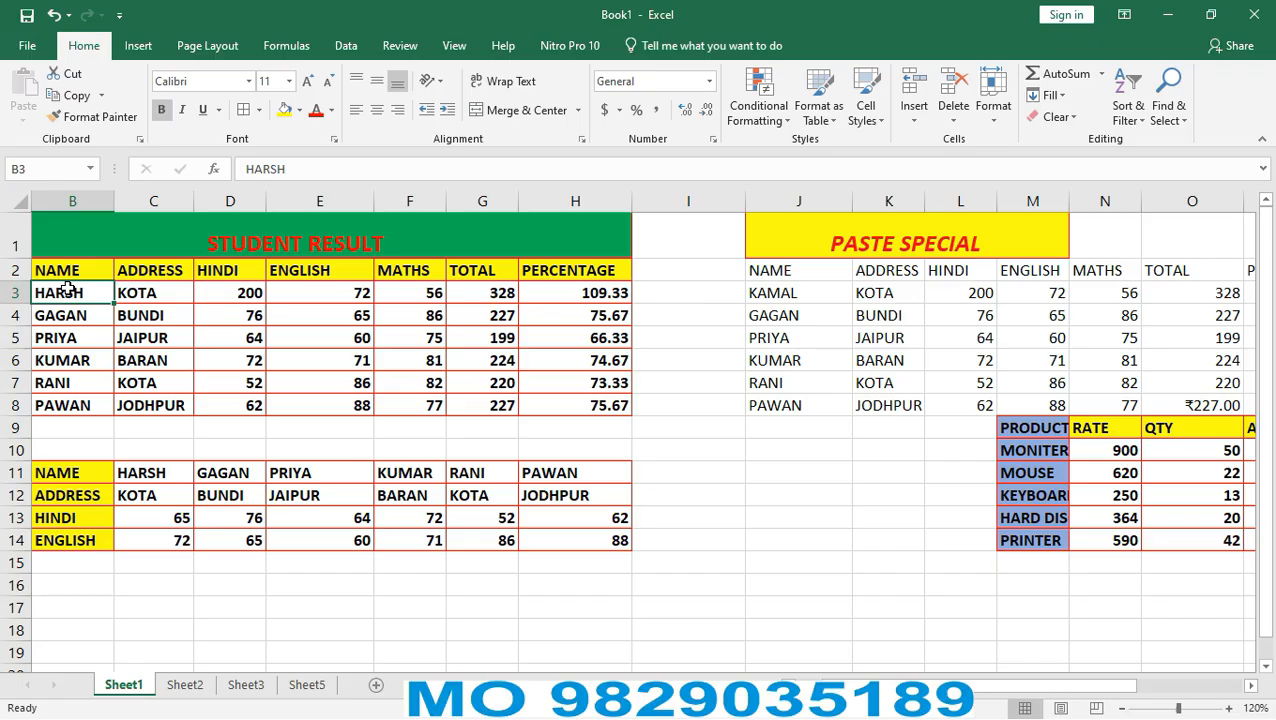
click(815, 296)
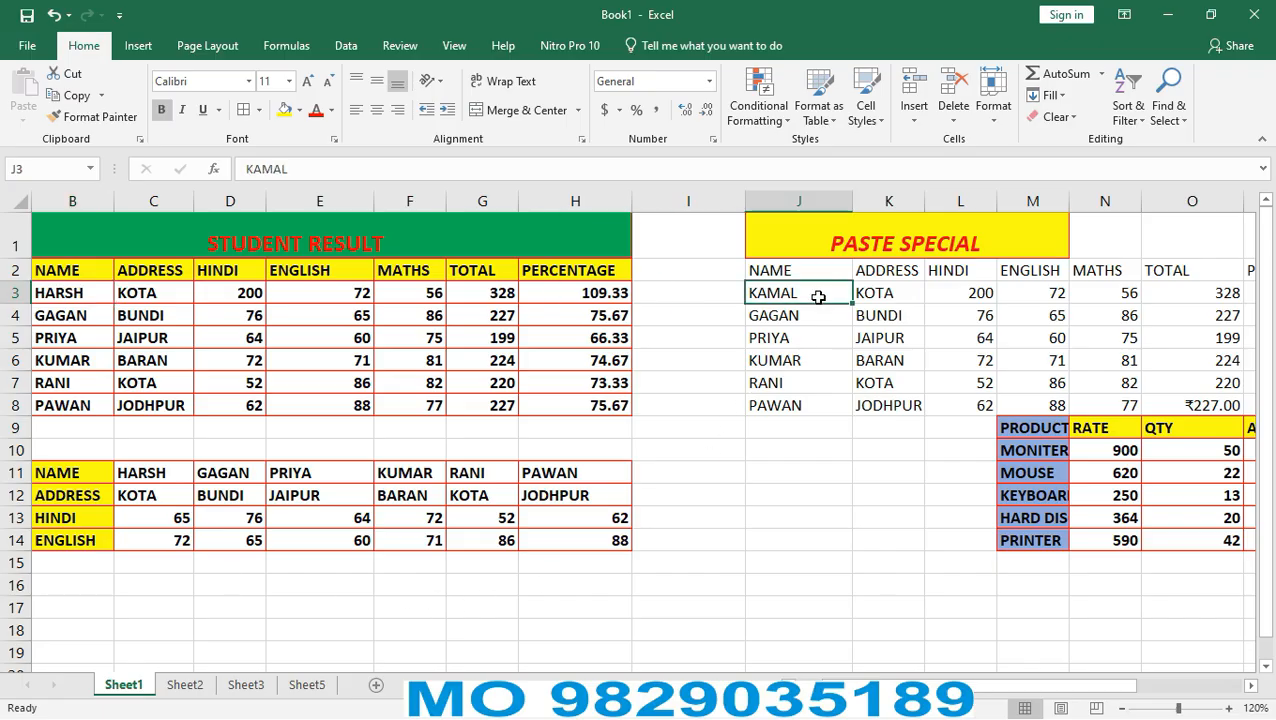
Clear the linked name cell J3, enter a different first name in source cell B3, and compare the two cells.
key(Delete)
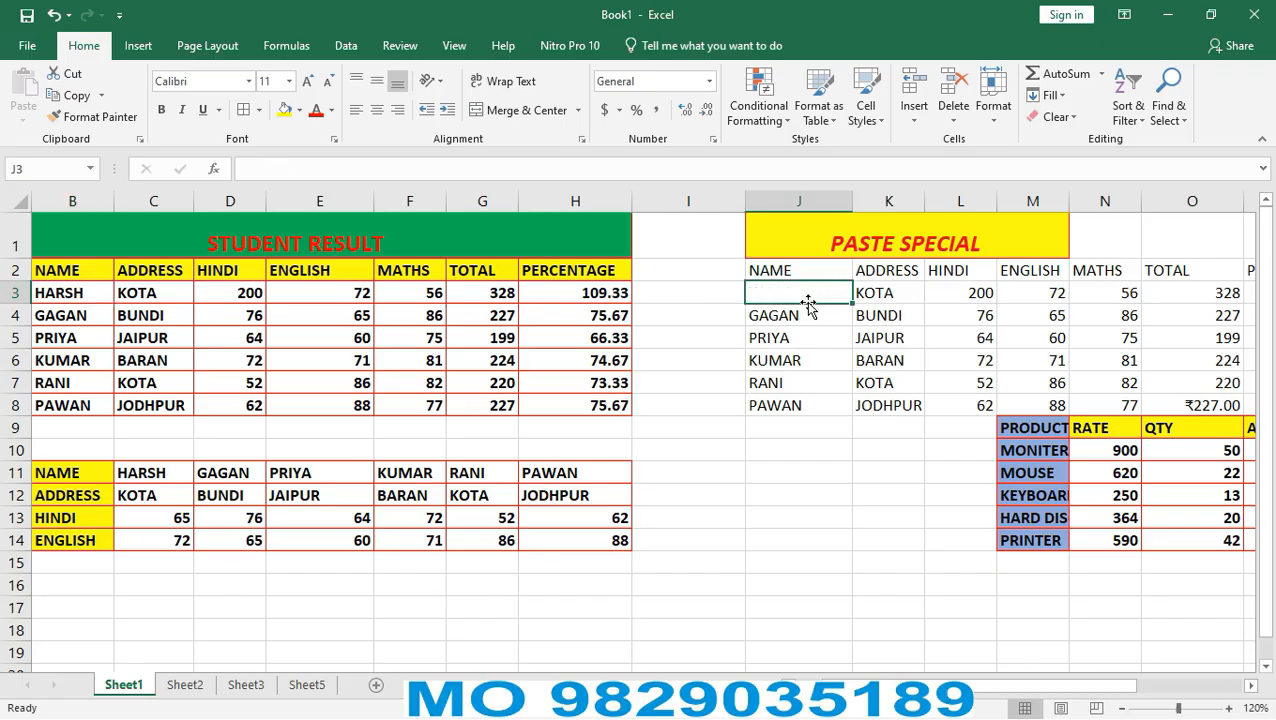
click(75, 292)
text(KAMA)
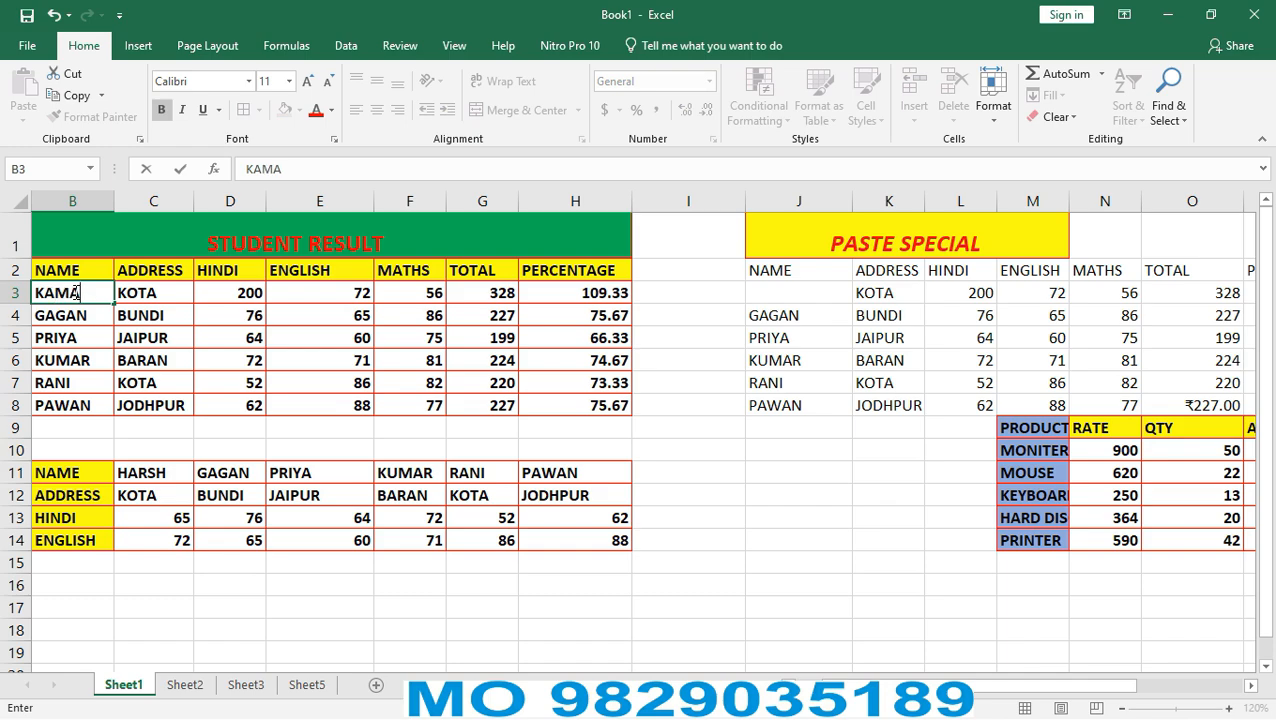
text(L)
click(750, 468)
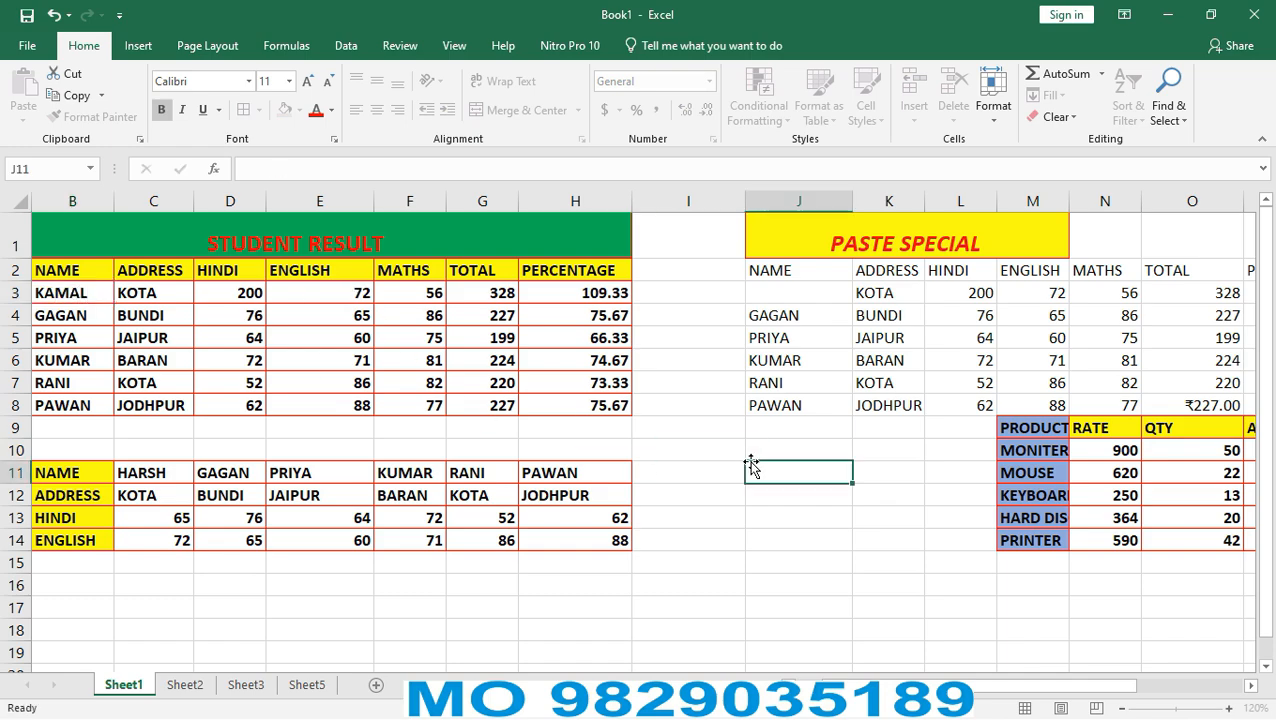
click(60, 292)
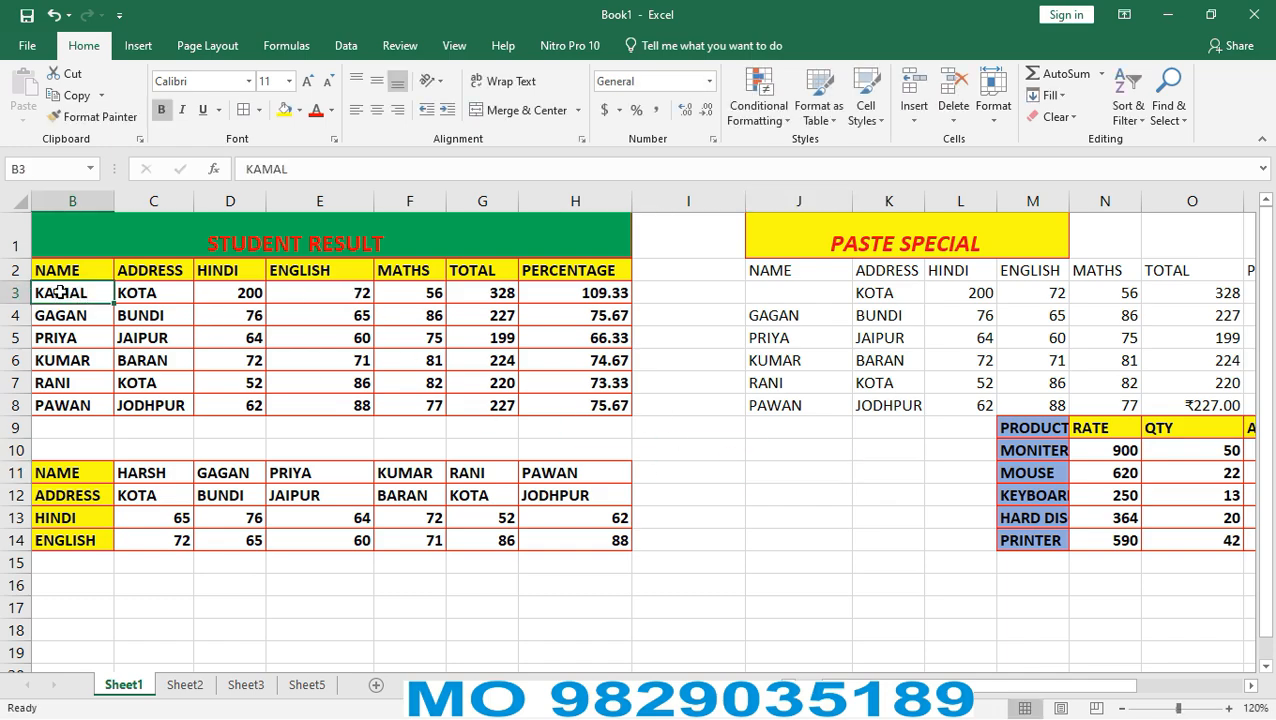
Replace the student name in source cell B4 with a different first name and compare it with linked cell J4.
click(83, 315)
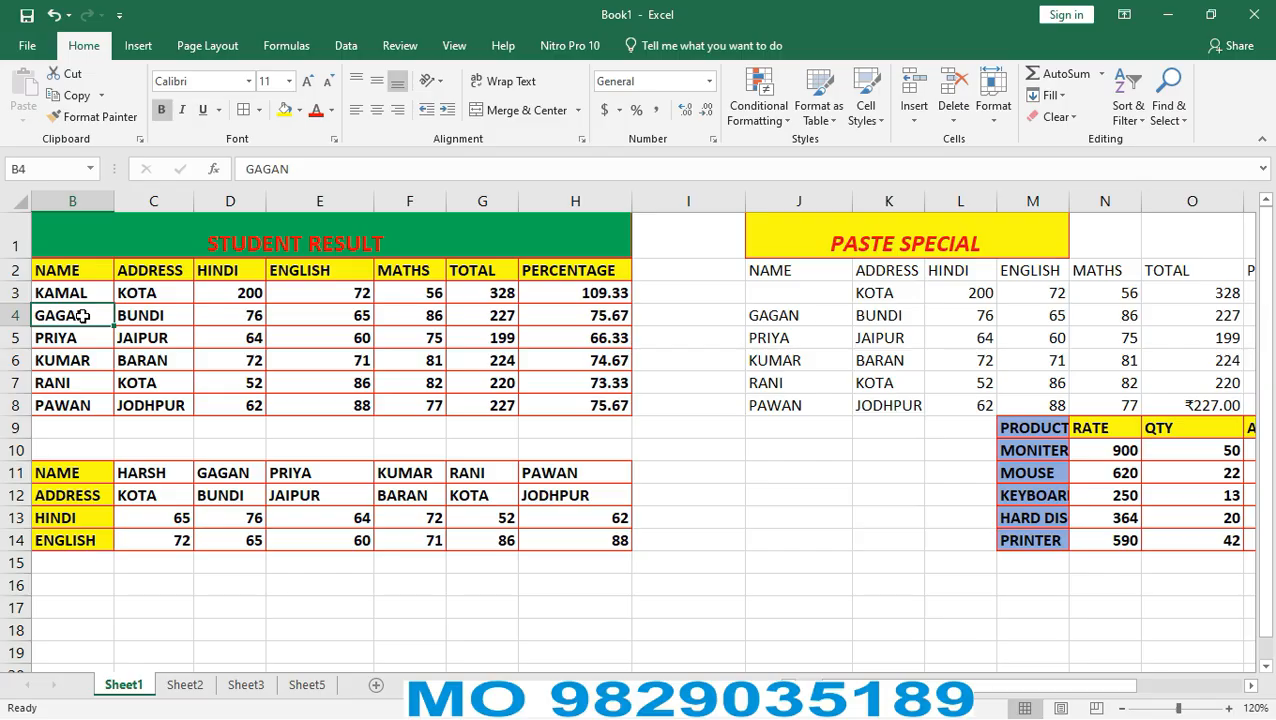
text(RANI)
key(BackSpace)
key(BackSpace)
text(J)
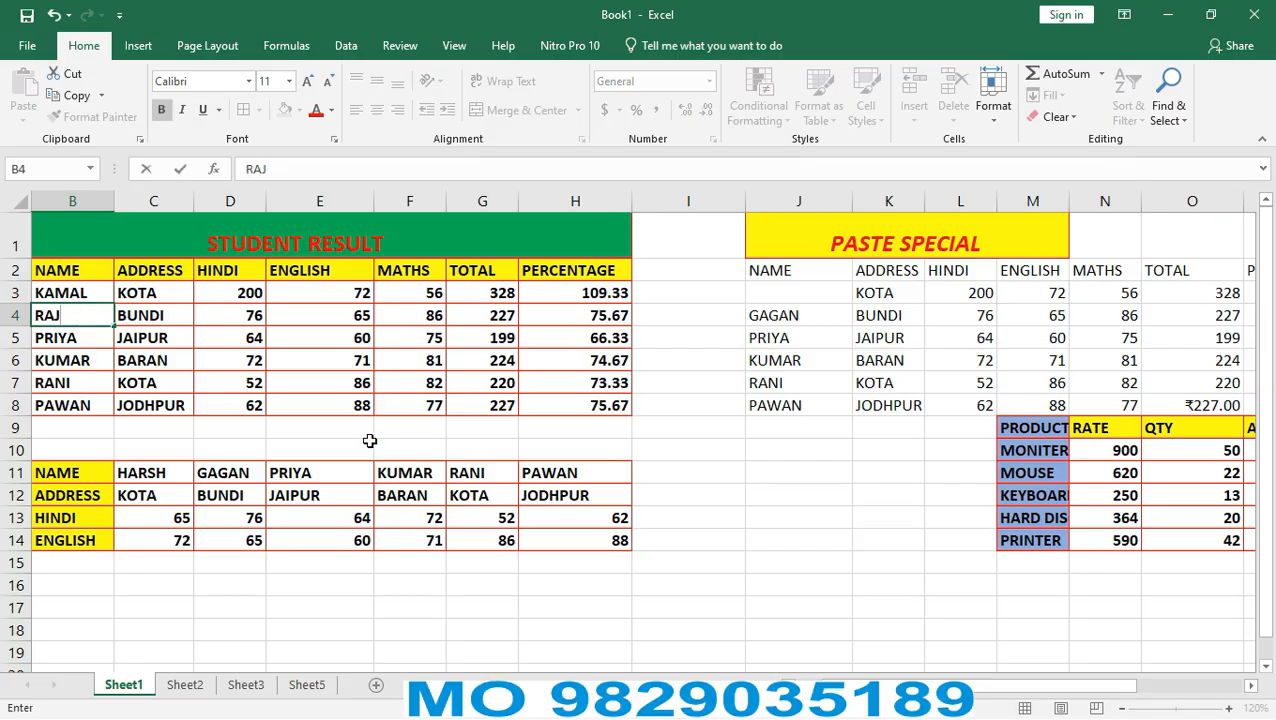
click(816, 385)
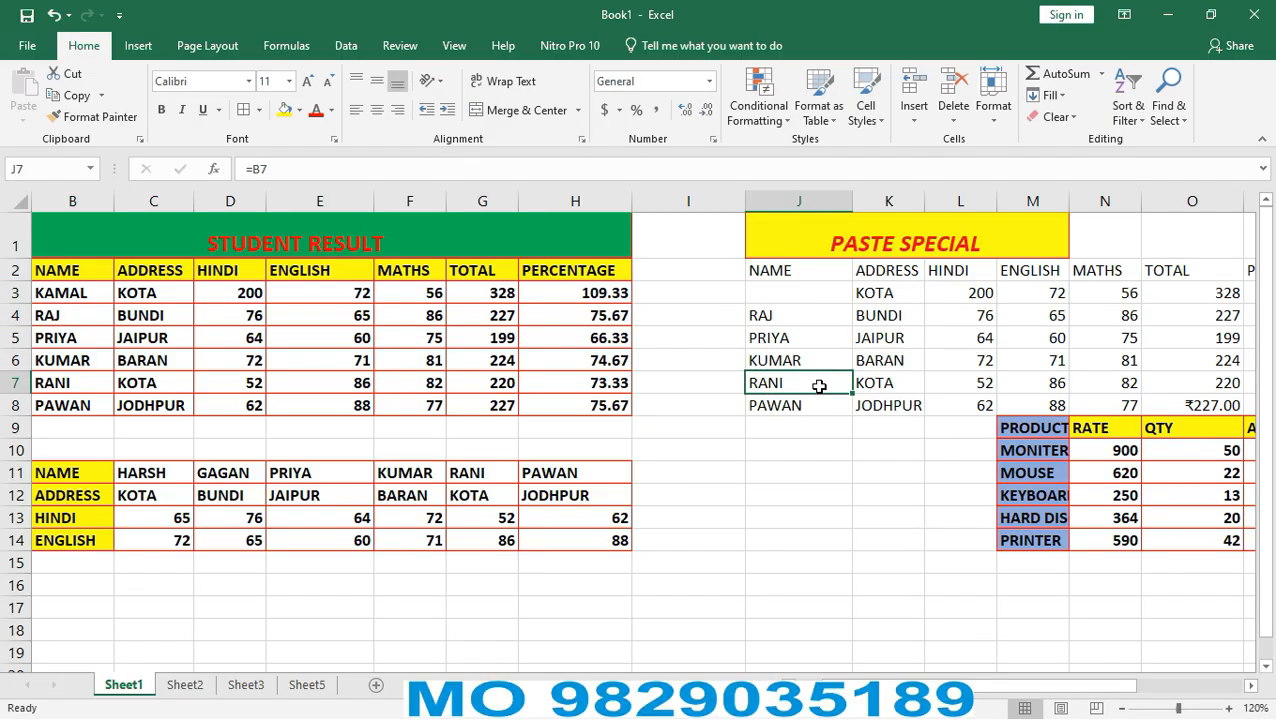
Undo the recent name edits in B4, B3 and J3 until J3 holds its link formula =B3.
click(802, 292)
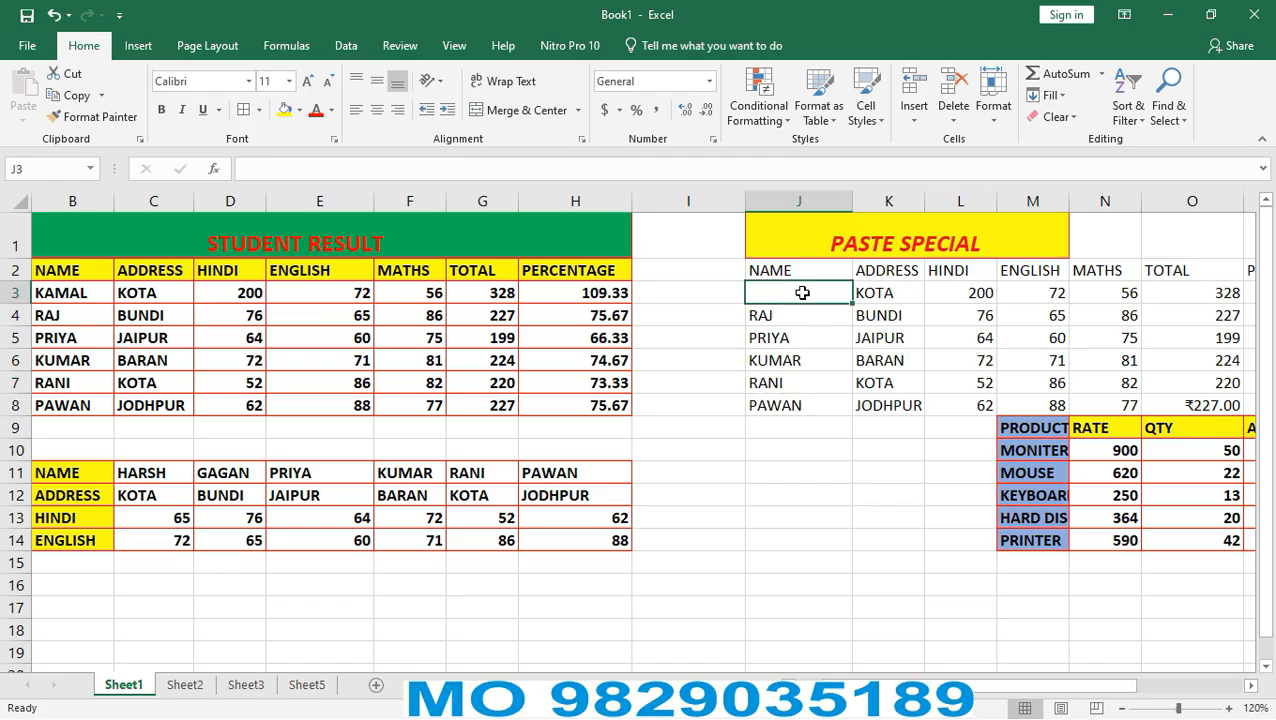
key(ctrl+z)
key(ctrl+z)
key(ctrl+z)
key(ctrl+z)
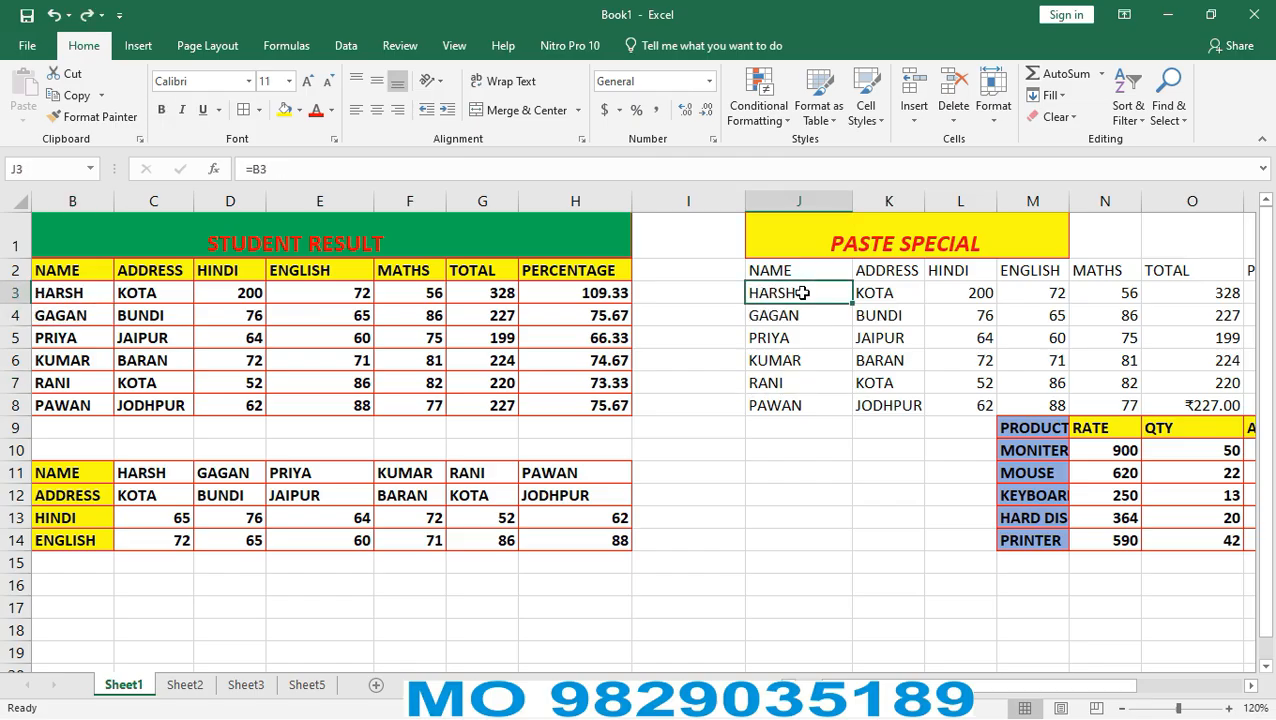
click(848, 448)
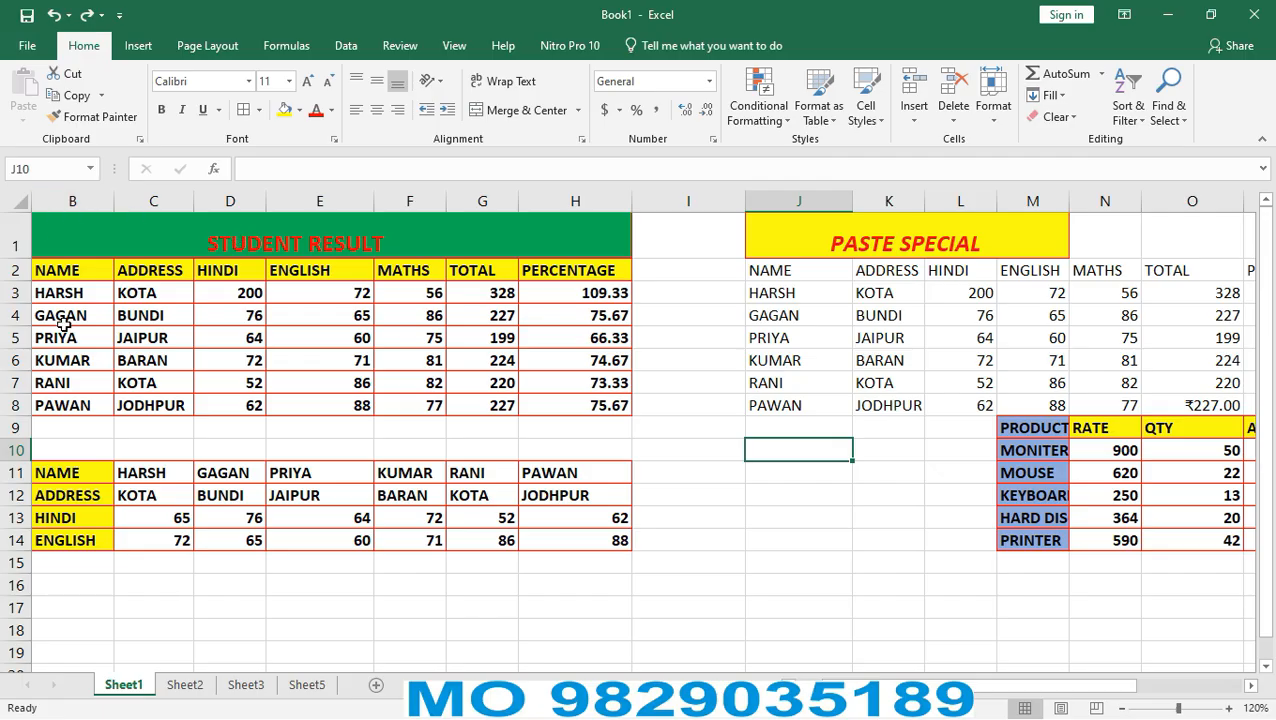
Replace the first student's name in source cell B3 with another first name and compare it with linked cell J3.
click(75, 297)
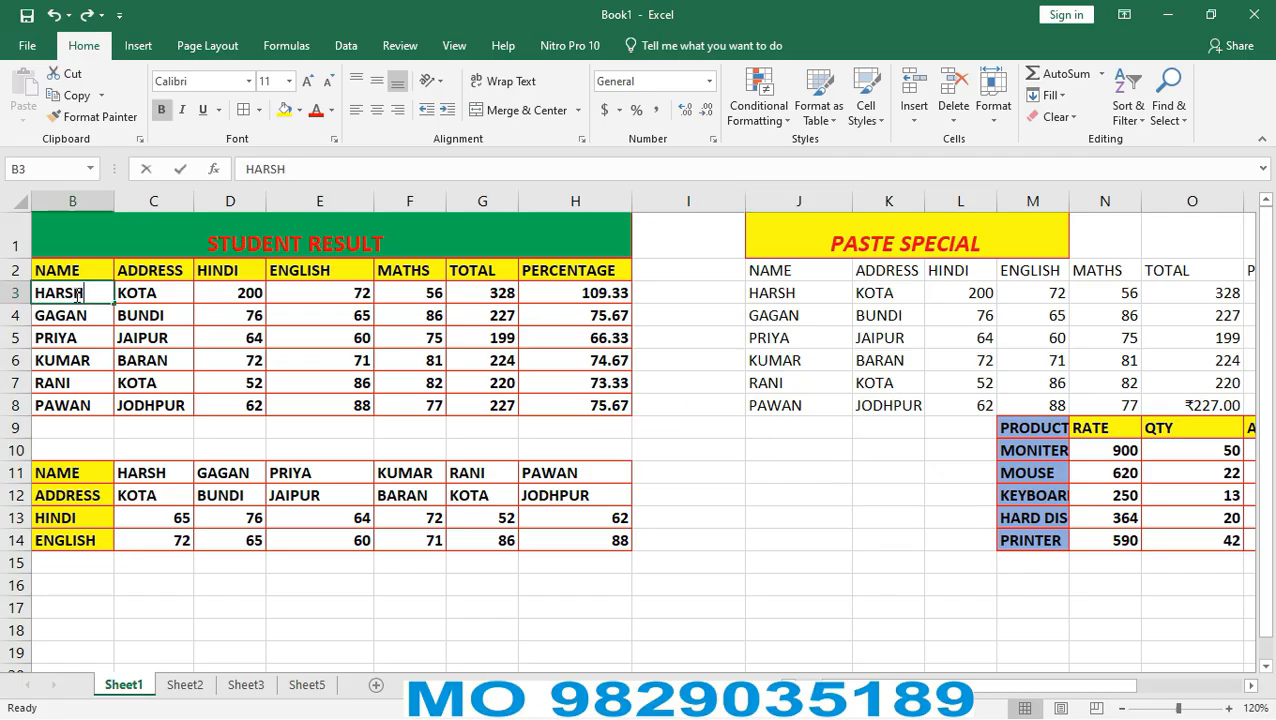
text(KIRTI)
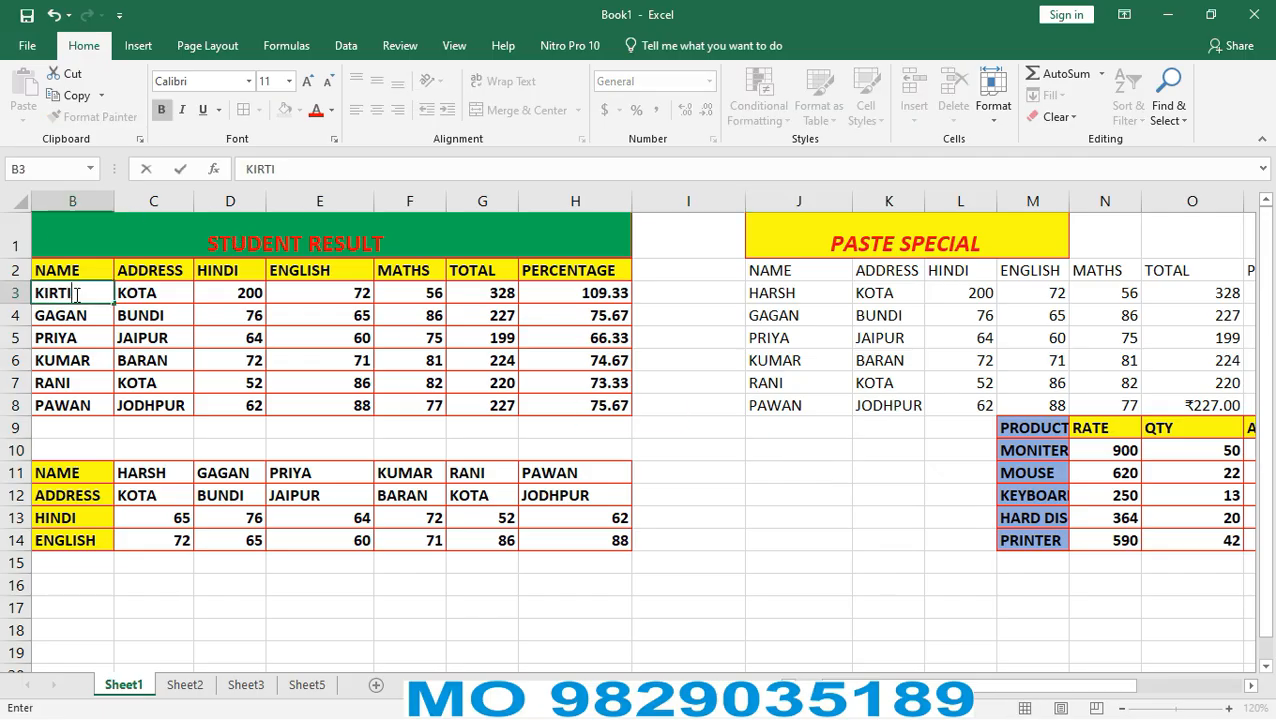
key(Return)
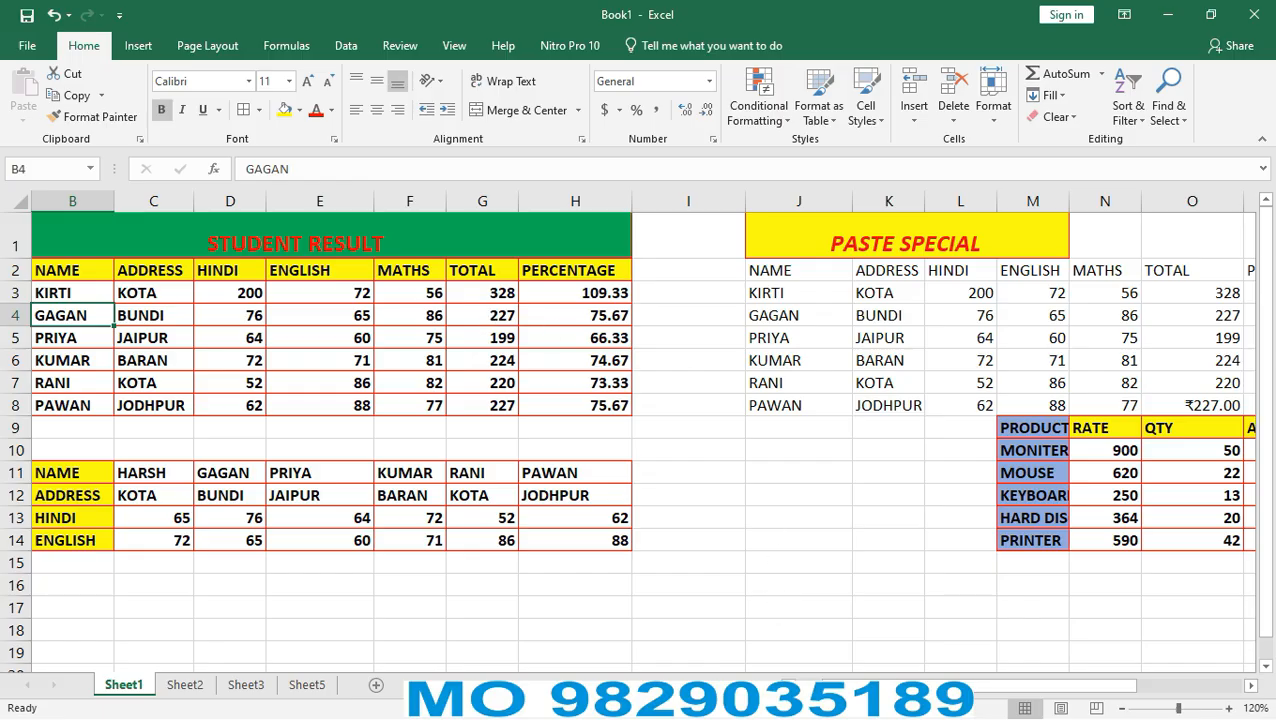
drag(853, 678, 827, 680)
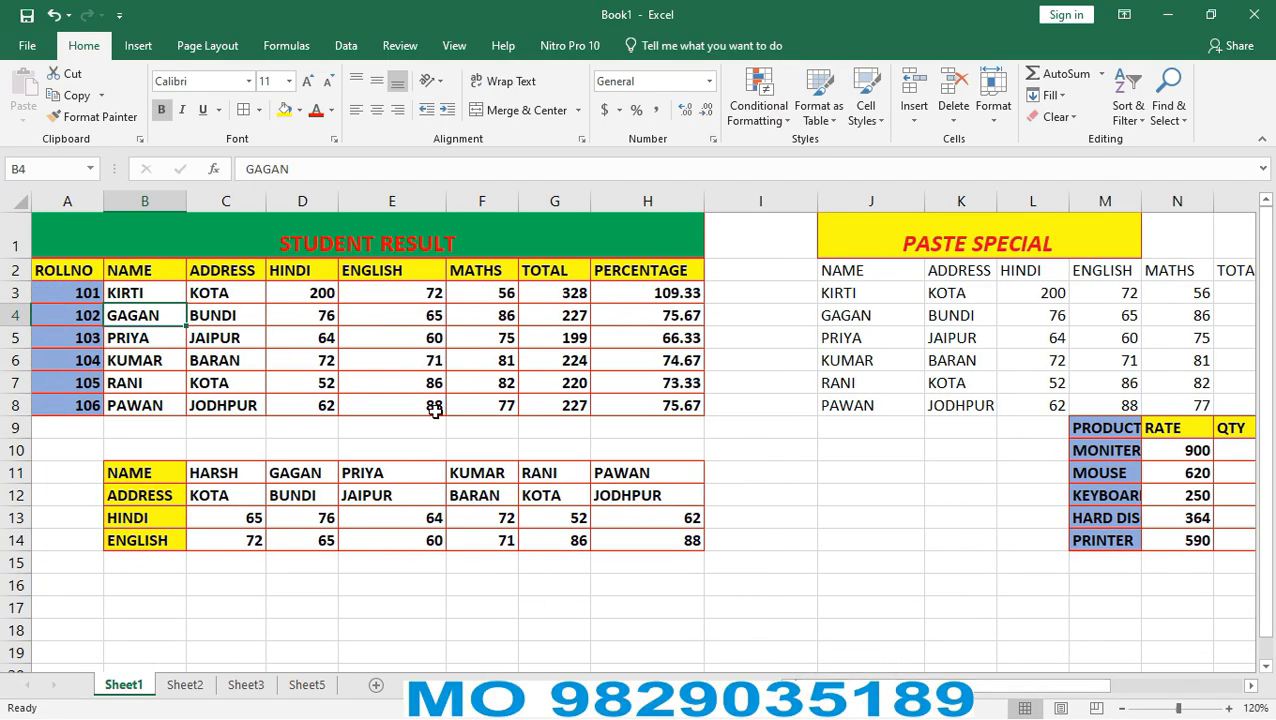